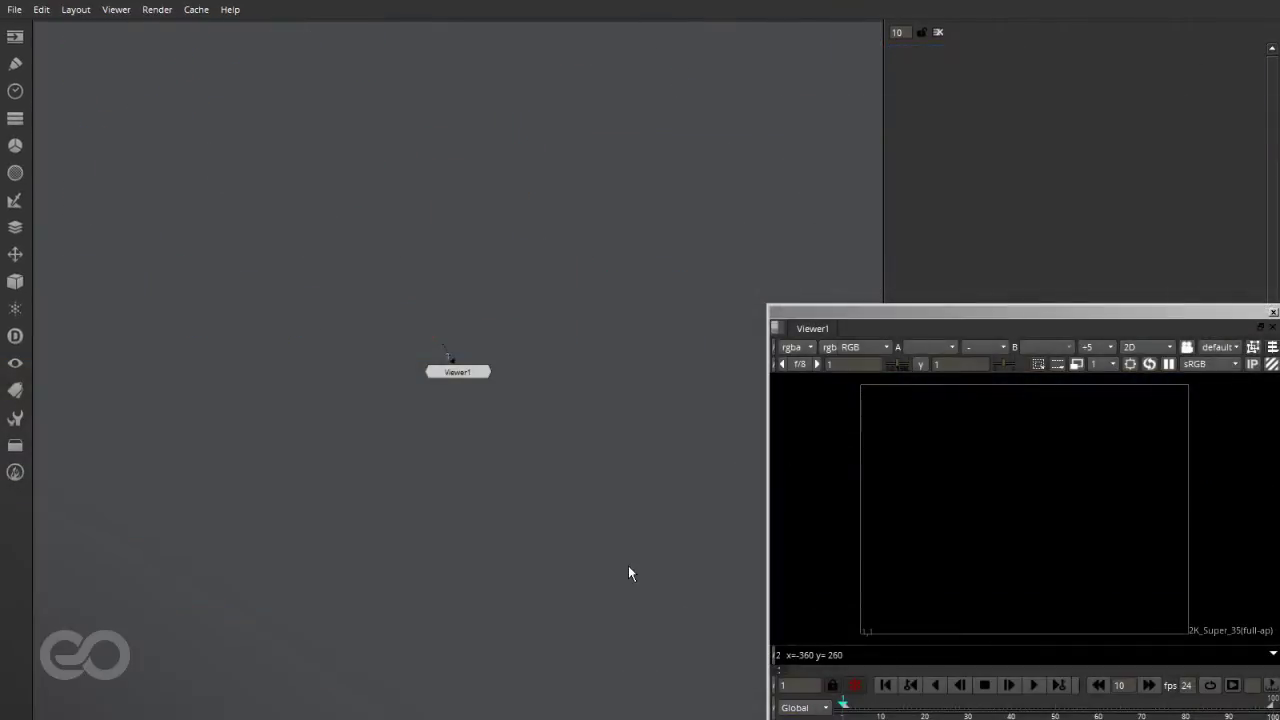
# Hide the floating viewer, add a Scene node and place it in the upper-left area of the node graph
pyautogui.press('`')
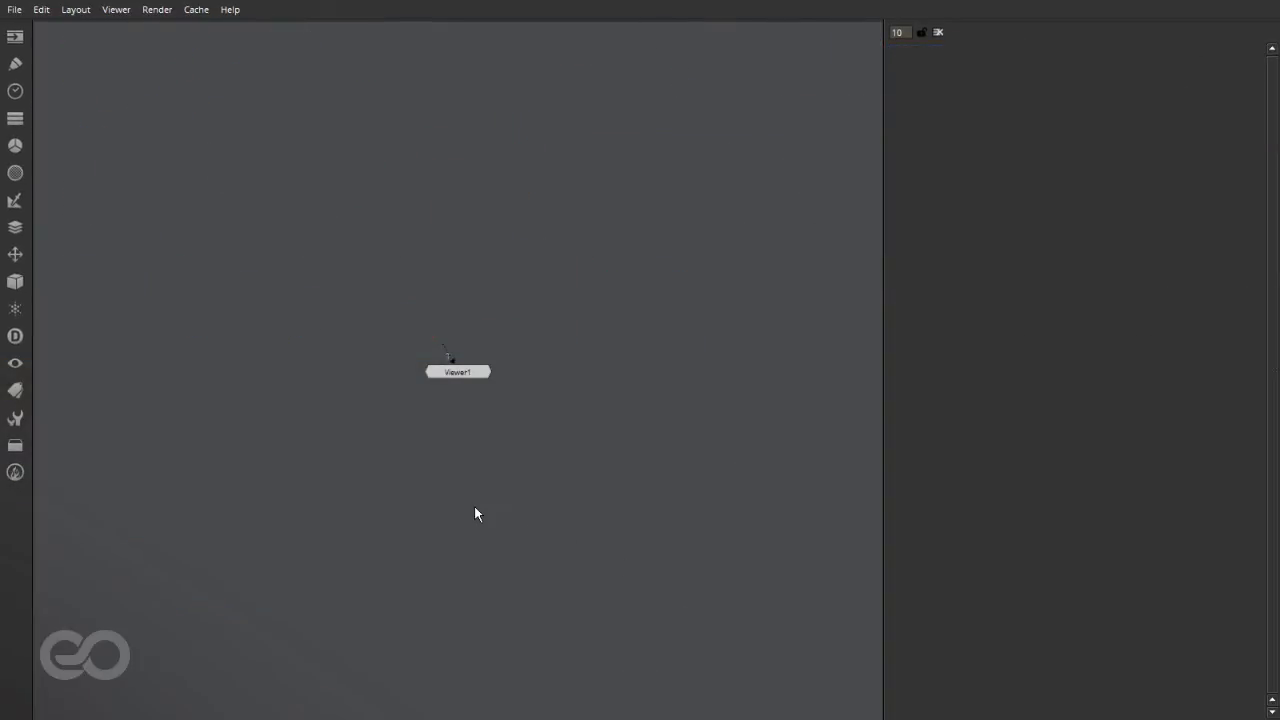
pyautogui.scroll(3, 427, 184)
pyautogui.click(15, 282)
pyautogui.click(66, 505)
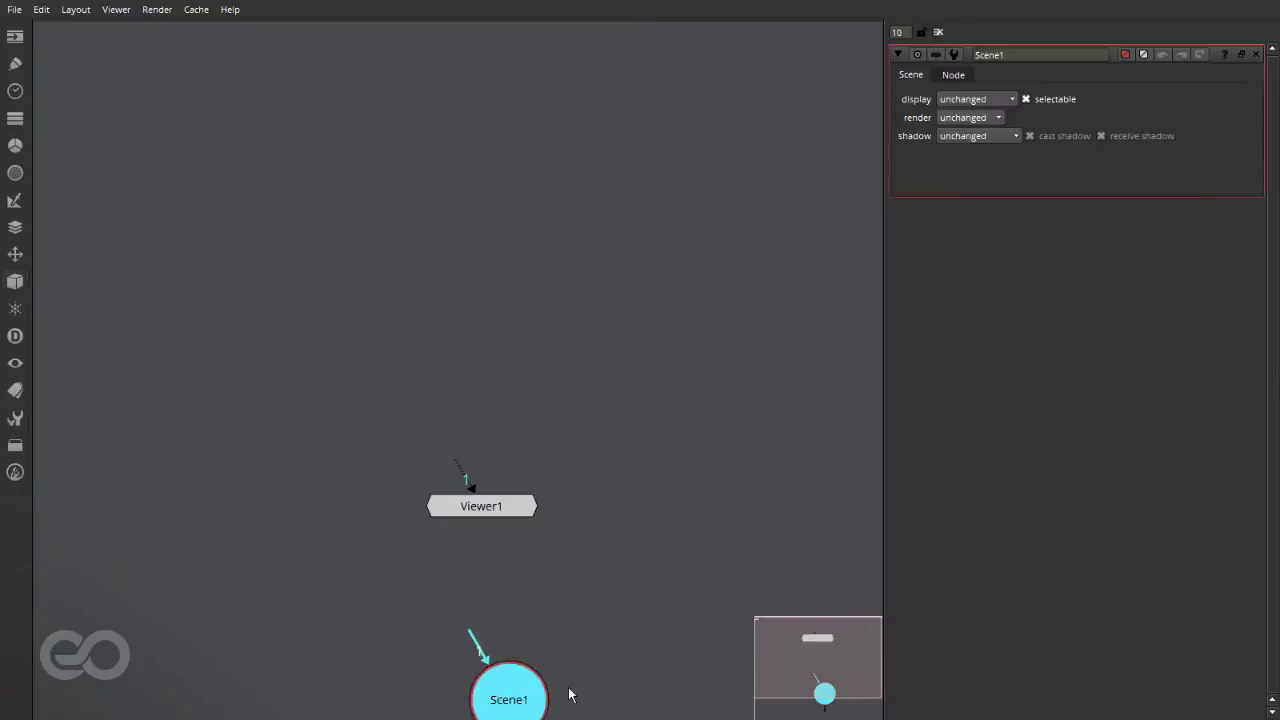
pyautogui.moveTo(508, 697); pyautogui.dragTo(273, 212)
pyautogui.click(898, 55)
# Add Camera and ScanlineRender nodes, connecting the render's cam input to the camera and its obj/scn input to Scene1
pyautogui.click(15, 282)
pyautogui.click(69, 397)
pyautogui.click(15, 282)
pyautogui.click(80, 528)
pyautogui.moveTo(356, 326); pyautogui.dragTo(648, 262)
pyautogui.moveTo(388, 315); pyautogui.dragTo(275, 207)
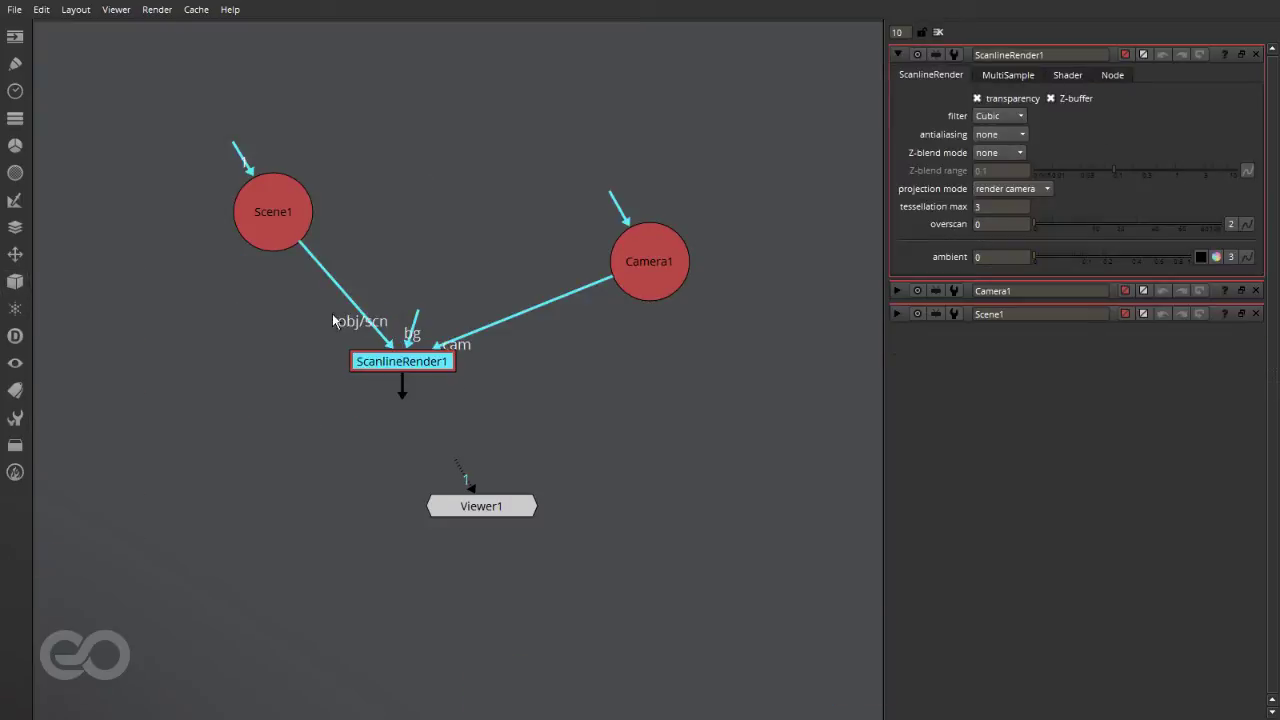
# Arrange the ScanlineRender node in one row between the Scene and Camera nodes
pyautogui.moveTo(402, 361); pyautogui.dragTo(447, 212)
pyautogui.moveTo(671, 251); pyautogui.dragTo(617, 201)
pyautogui.click(682, 376)
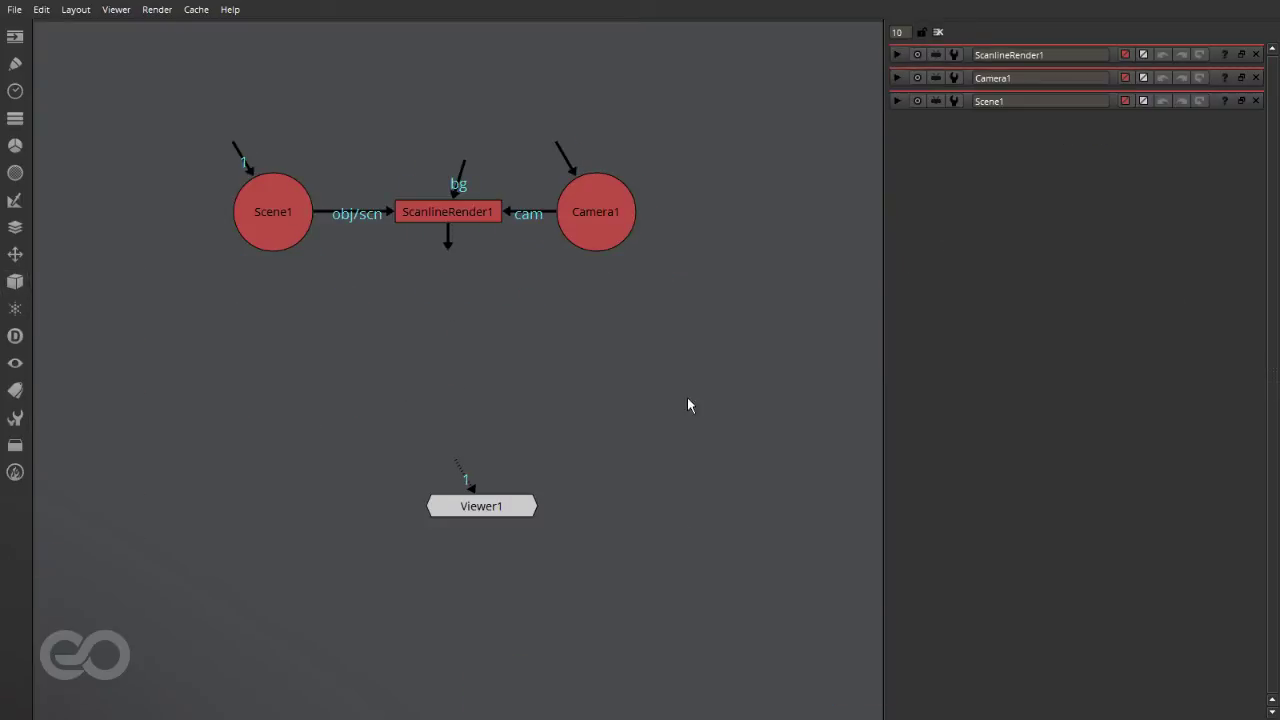
# Connect Viewer1 to the ScanlineRender output and place it directly below that node
pyautogui.scroll(-3, 547, 573)
pyautogui.scroll(4, 442, 252)
pyautogui.scroll(-1, 500, 452)
pyautogui.scroll(-1, 500, 452)
pyautogui.moveTo(582, 648); pyautogui.dragTo(509, 401)
pyautogui.moveTo(515, 508); pyautogui.dragTo(532, 441)
pyautogui.click(509, 621)
# Add a Sphere geometry node and place it above the Scene node
pyautogui.moveTo(315, 210); pyautogui.dragTo(365, 437, button='middle')
pyautogui.click(15, 282)
pyautogui.moveTo(75, 304)
pyautogui.click(190, 371)
pyautogui.moveTo(448, 432); pyautogui.dragTo(415, 520)
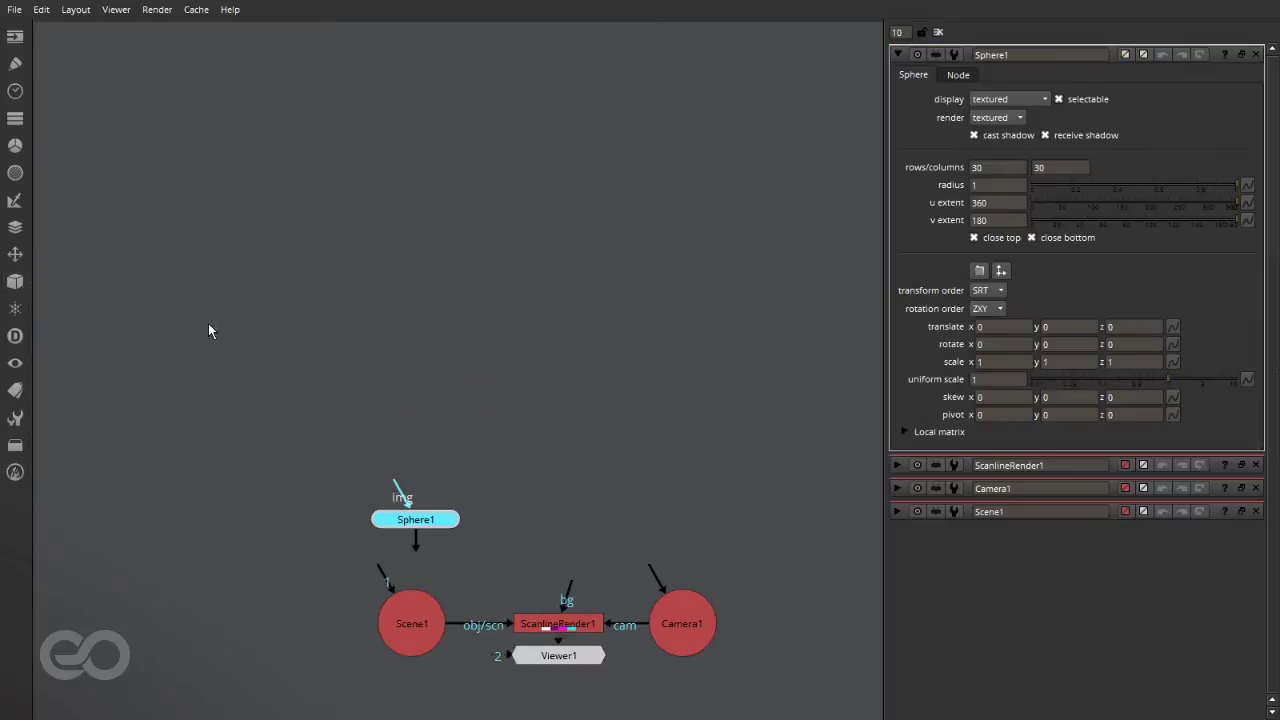
# Add a CheckerBoard node as the sphere's image input and connect the sphere to Scene1
pyautogui.click(15, 40)
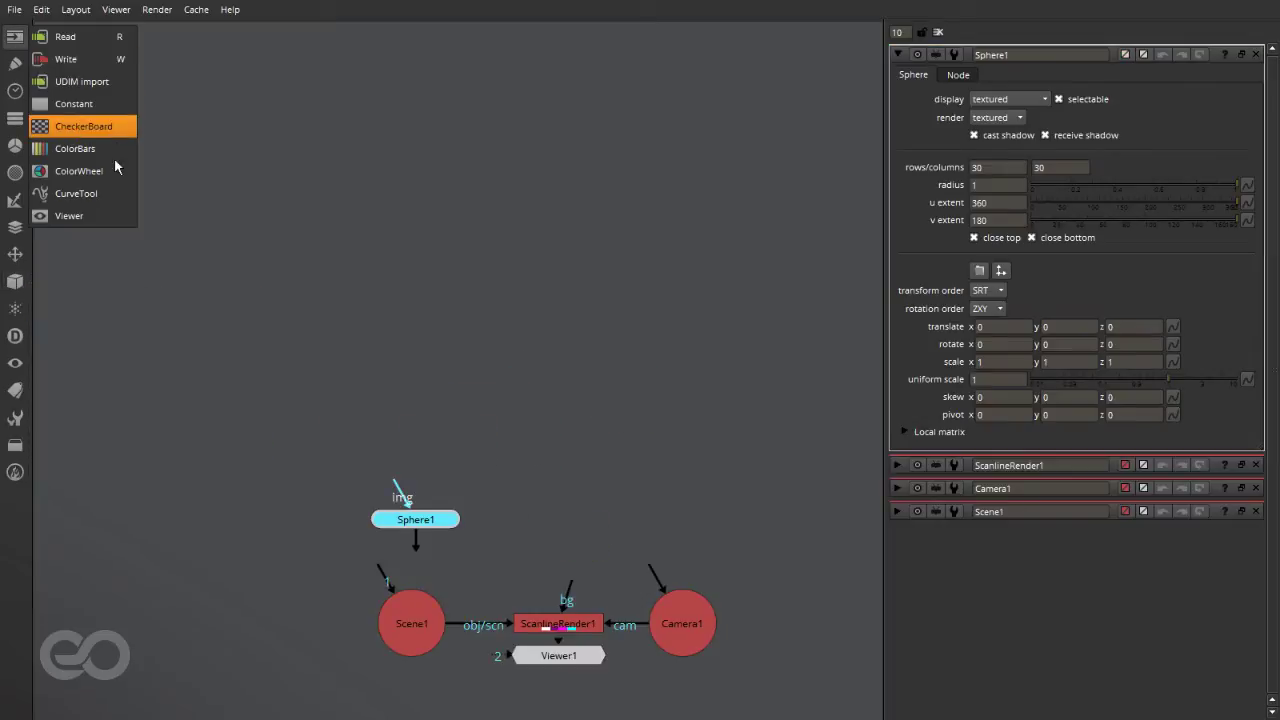
pyautogui.click(72, 126)
pyautogui.moveTo(420, 485); pyautogui.dragTo(421, 441)
pyautogui.moveTo(377, 581); pyautogui.dragTo(341, 536)
pyautogui.click(512, 529)
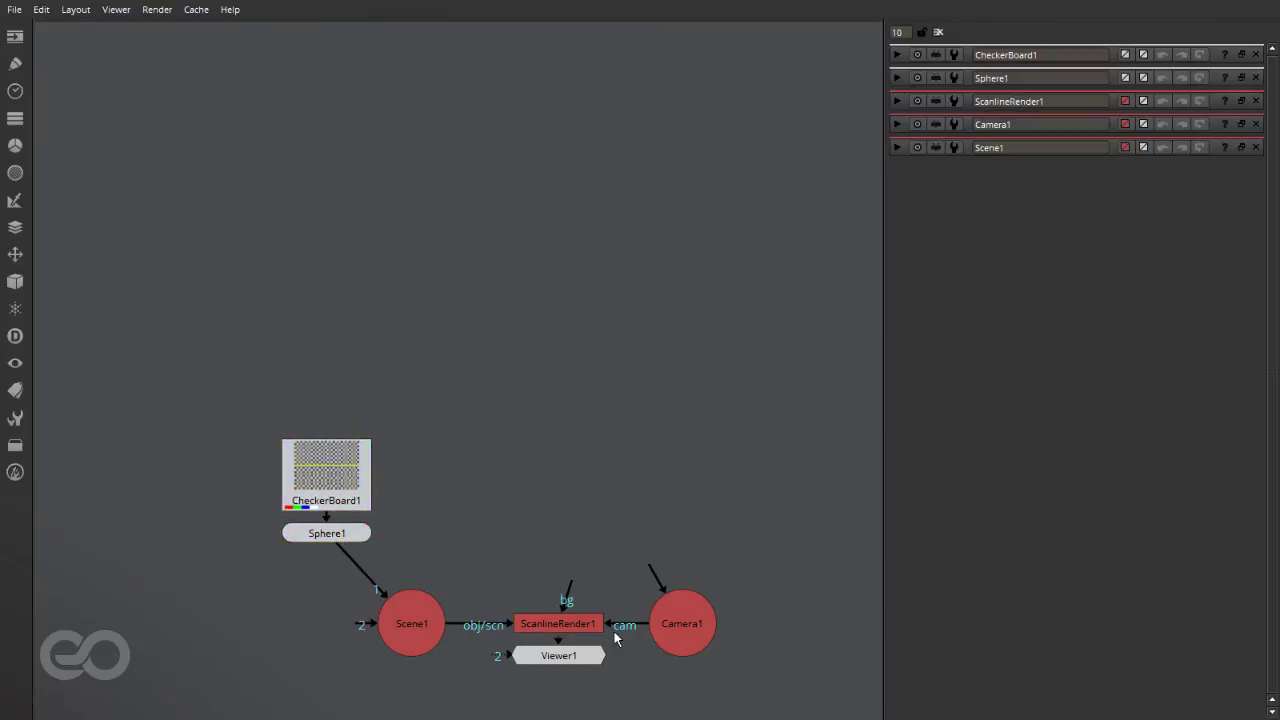
# Open the Viewer1 window to display the ScanlineRender output
pyautogui.scroll(-3, 611, 573)
pyautogui.moveTo(611, 573); pyautogui.dragTo(546, 470, button='middle')
pyautogui.scroll(4, 555, 514)
pyautogui.scroll(-1, 555, 514)
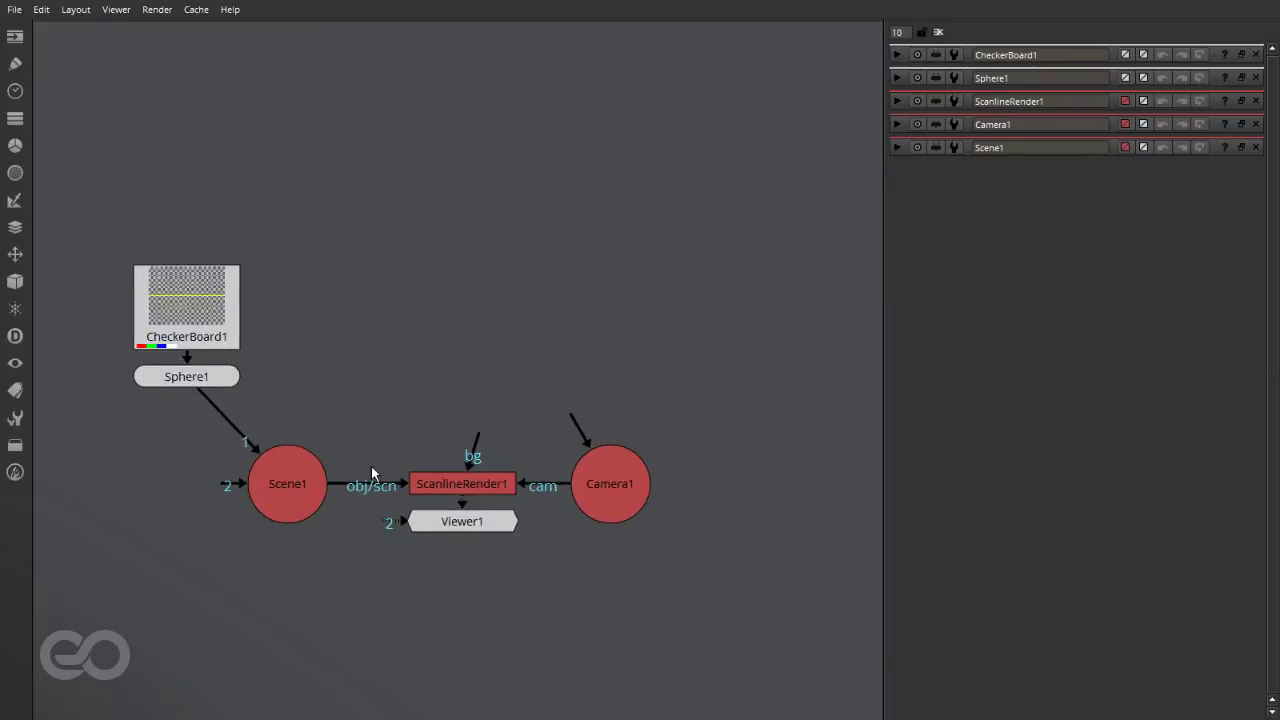
pyautogui.doubleClick(427, 517)
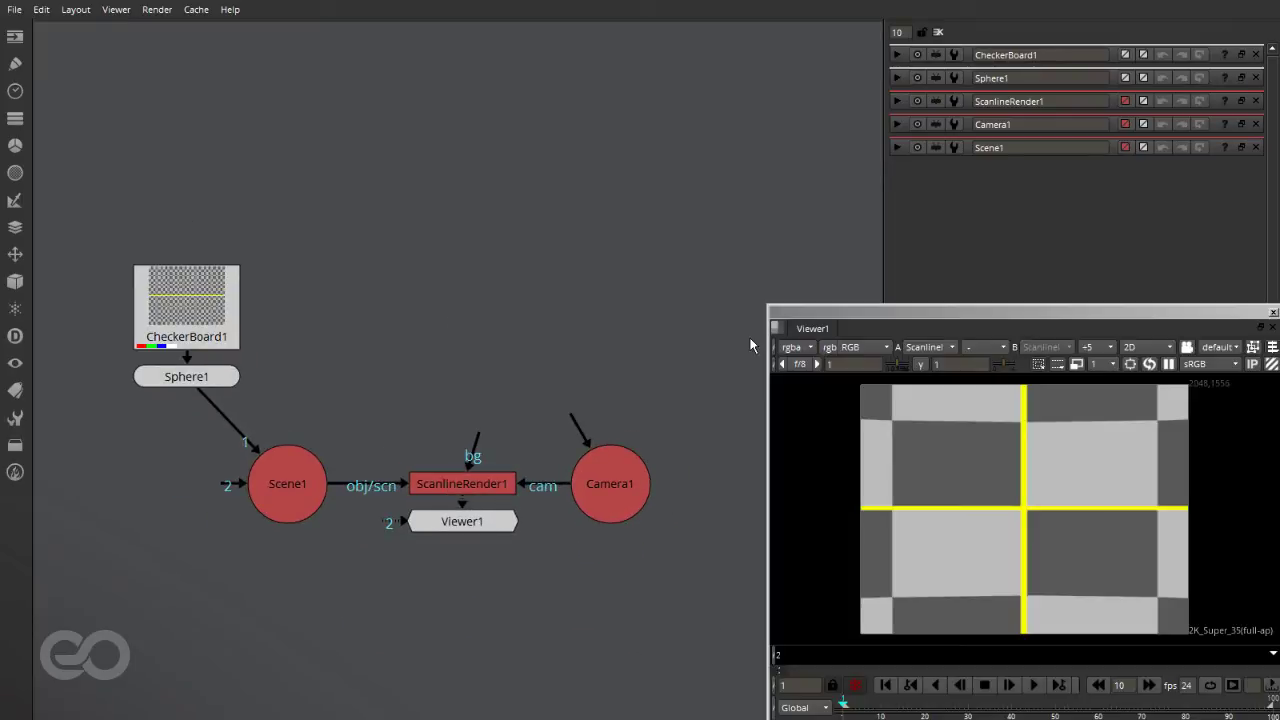
pyautogui.click(1041, 529)
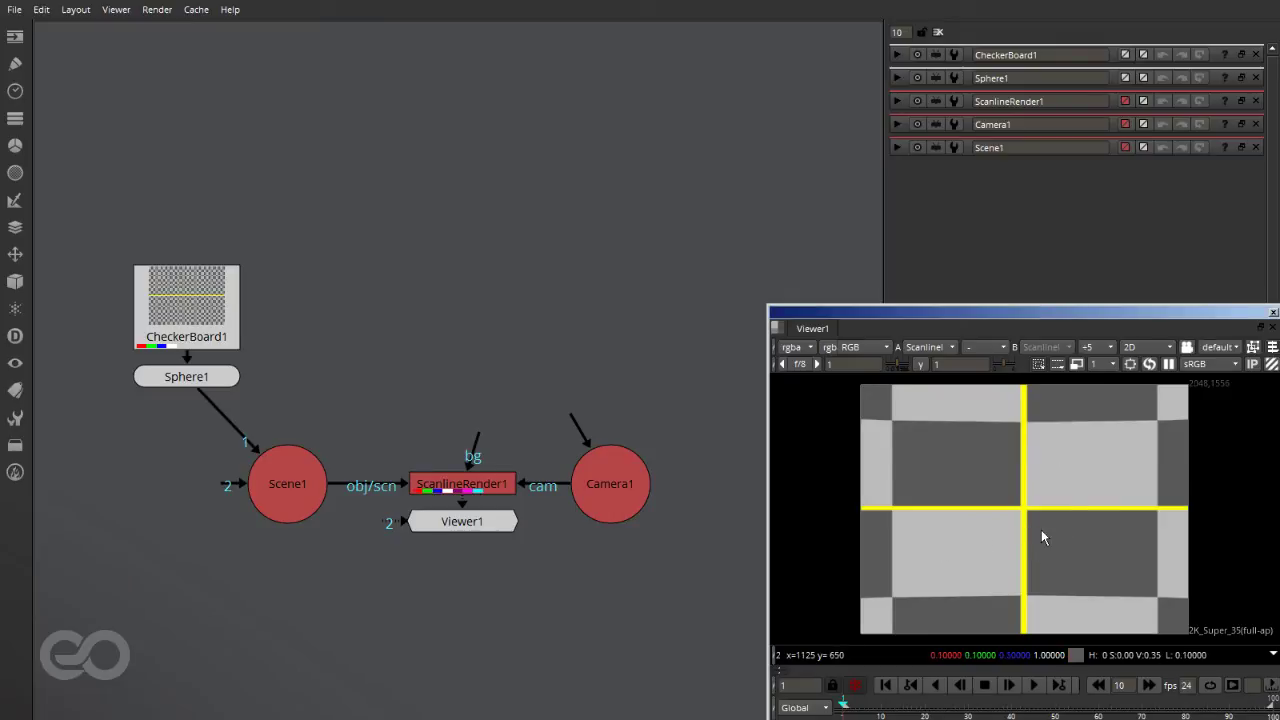
# Move the camera back from the sphere in the 3D view until the whole sphere is framed, and return to 2D
pyautogui.press('Tab')
pyautogui.keyDown('ctrl'); pyautogui.moveTo(978, 498); pyautogui.dragTo(822, 454); pyautogui.keyUp('ctrl')
pyautogui.scroll(-5, 1121, 505)
pyautogui.scroll(-5, 822, 454)
pyautogui.scroll(-2, 822, 460)
pyautogui.moveTo(1023, 500); pyautogui.dragTo(951, 540, button='middle')
pyautogui.click(994, 494)
pyautogui.moveTo(1072, 538); pyautogui.dragTo(1090, 598)
pyautogui.click(1081, 602)
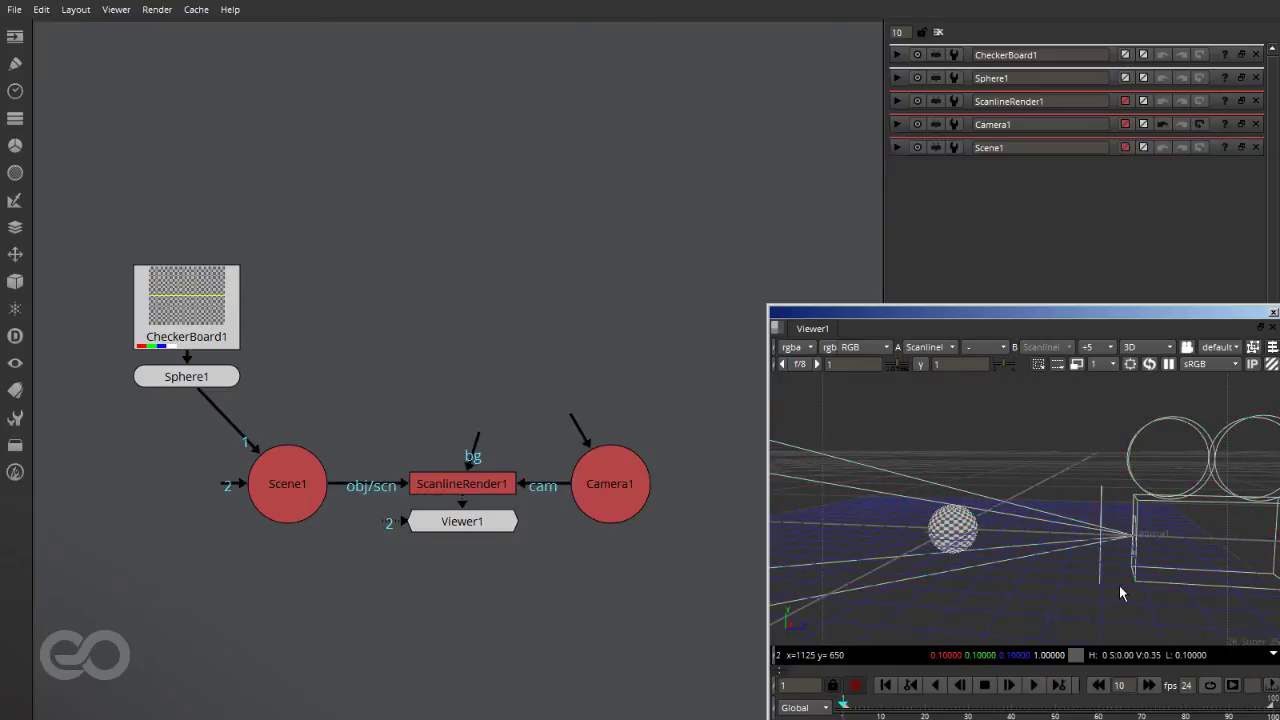
pyautogui.press('Tab')
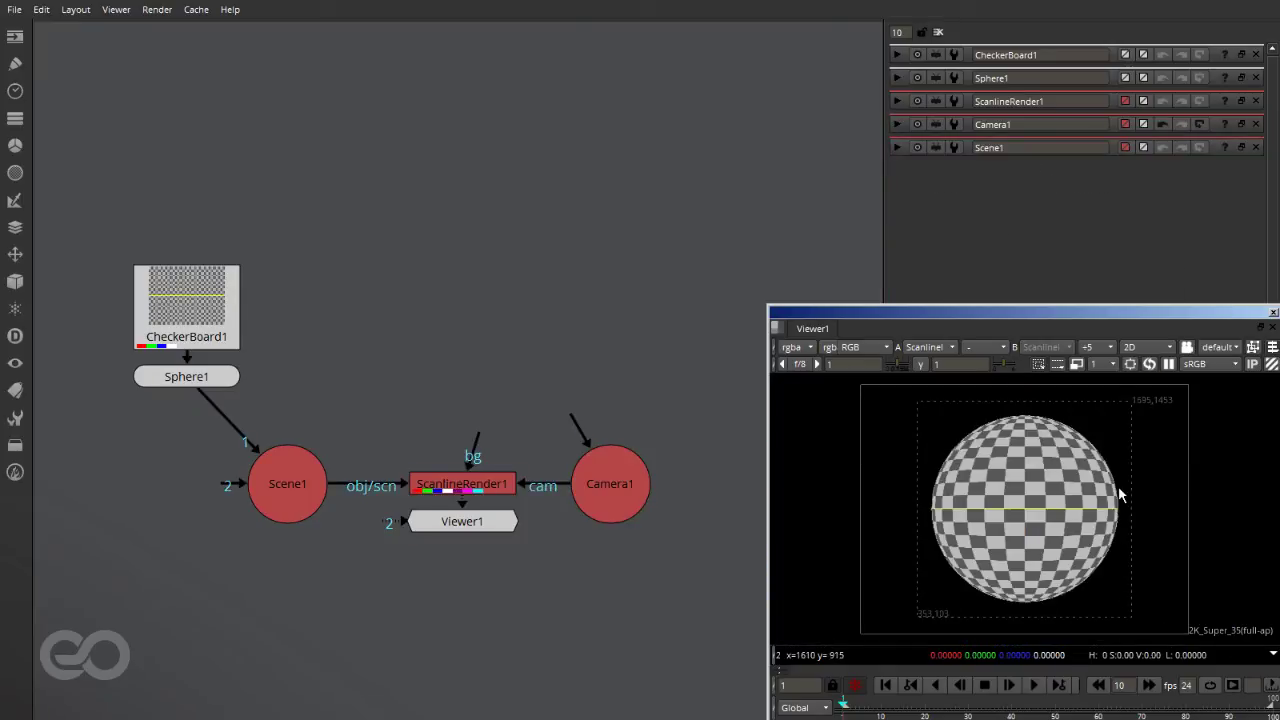
# Add a direct light, connect it to Scene1 and place the node above the Scene node
pyautogui.click(18, 281)
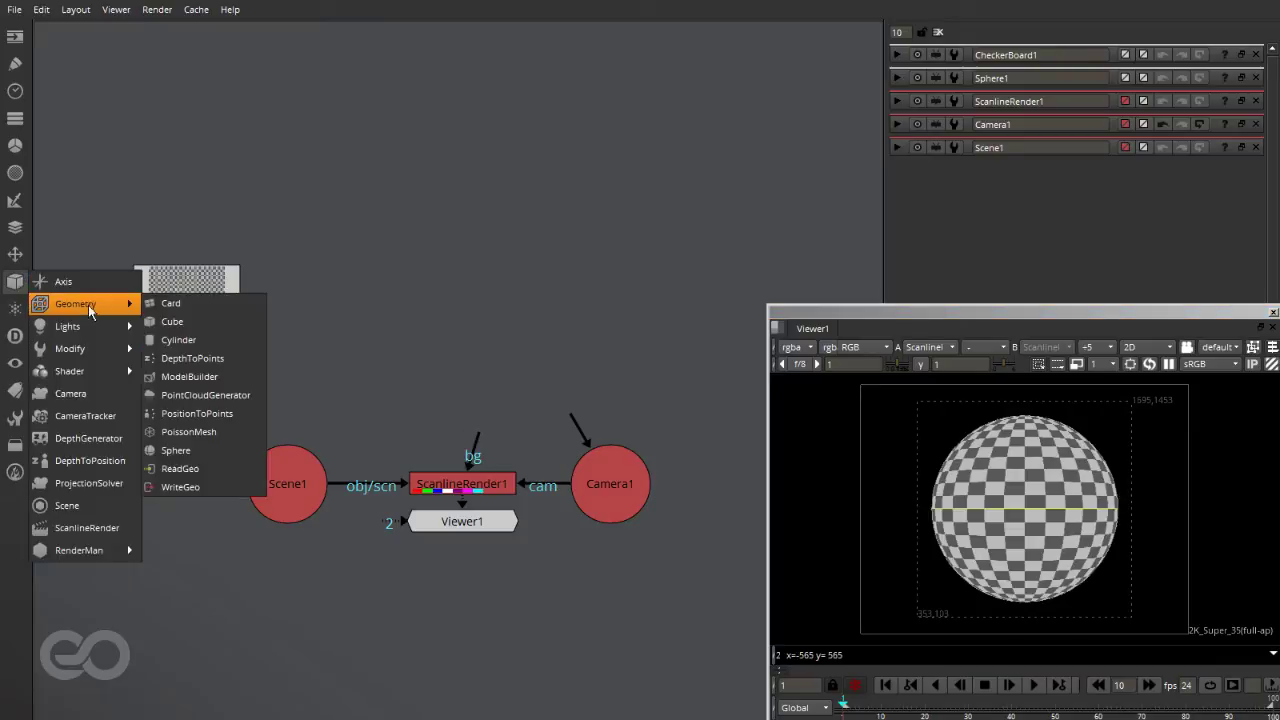
pyautogui.moveTo(75, 326)
pyautogui.click(182, 362)
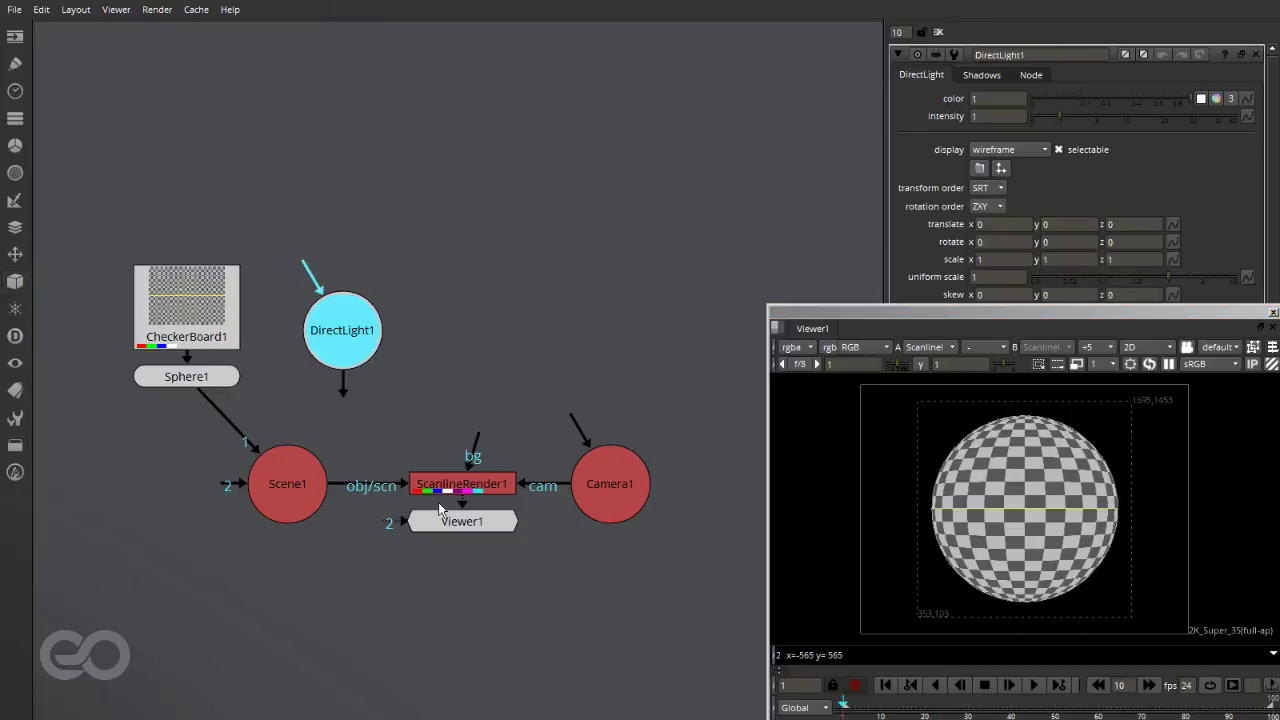
pyautogui.moveTo(353, 364); pyautogui.dragTo(287, 466)
pyautogui.moveTo(364, 343); pyautogui.dragTo(381, 378)
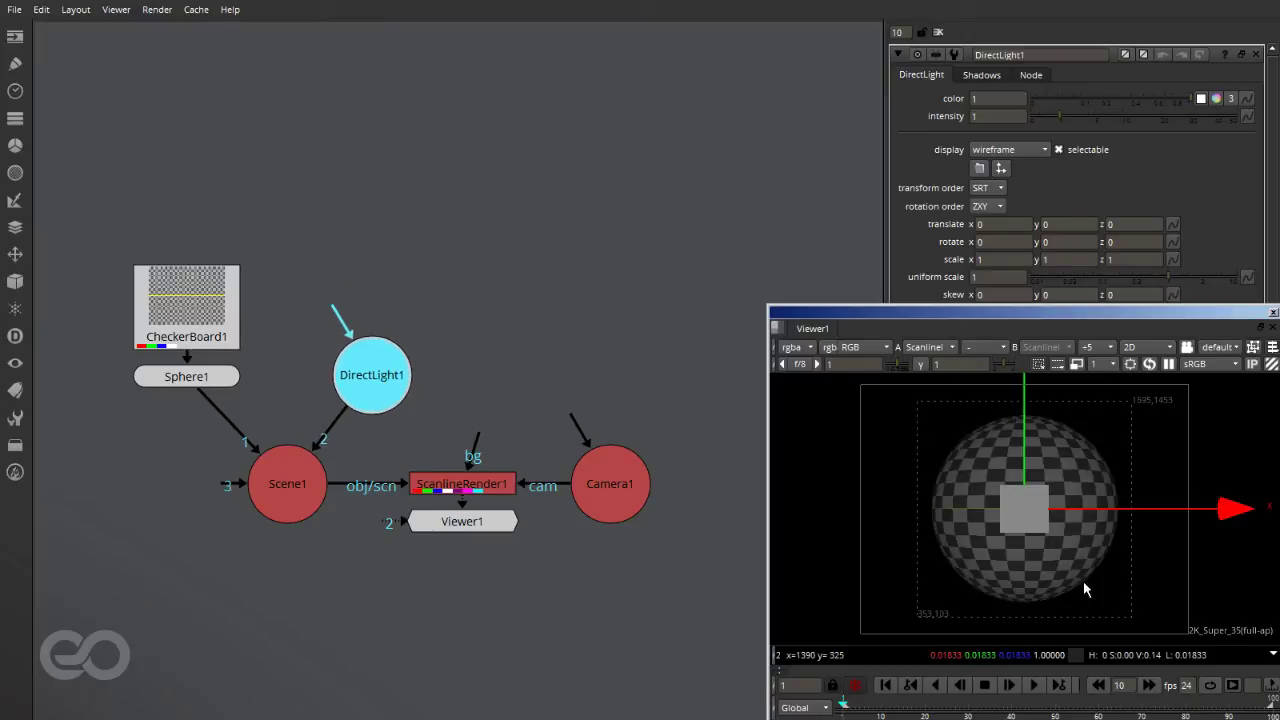
pyautogui.click(625, 320)
pyautogui.click(626, 327)
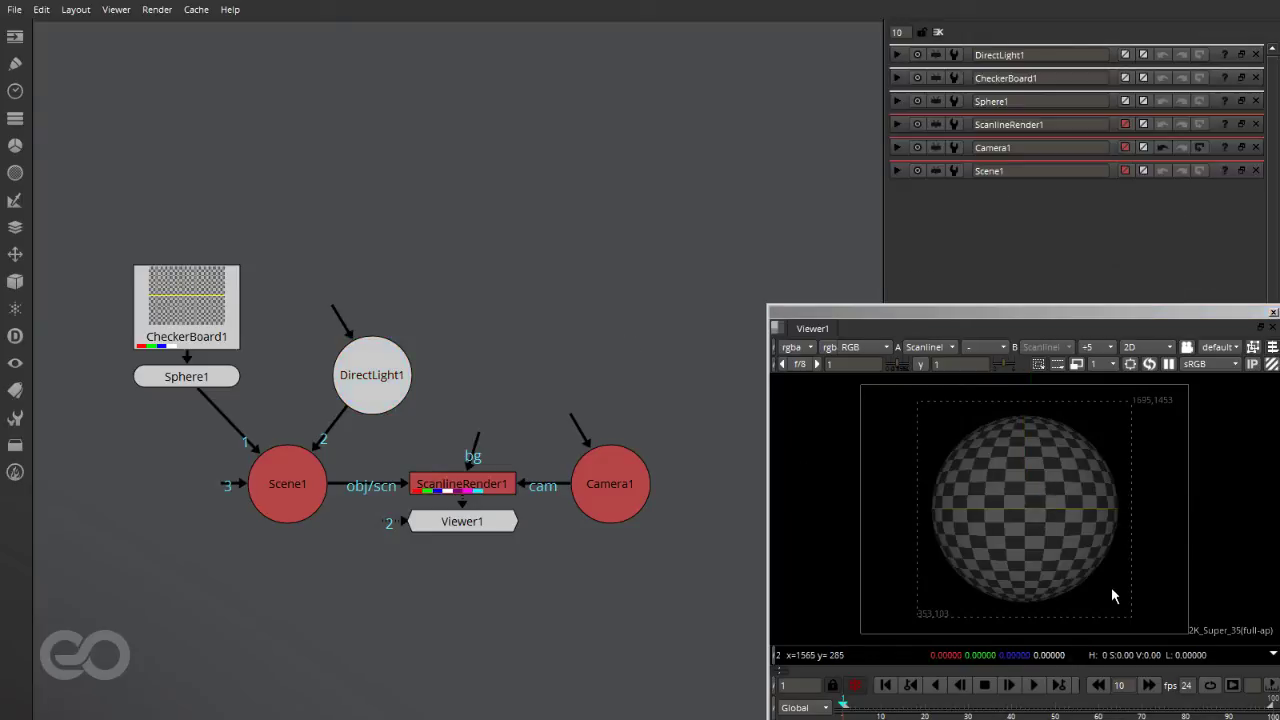
# Rotate the direct light in the 3D view so it lights the sphere from the upper right, and return to 2D
pyautogui.press('Tab')
pyautogui.click(1060, 534)
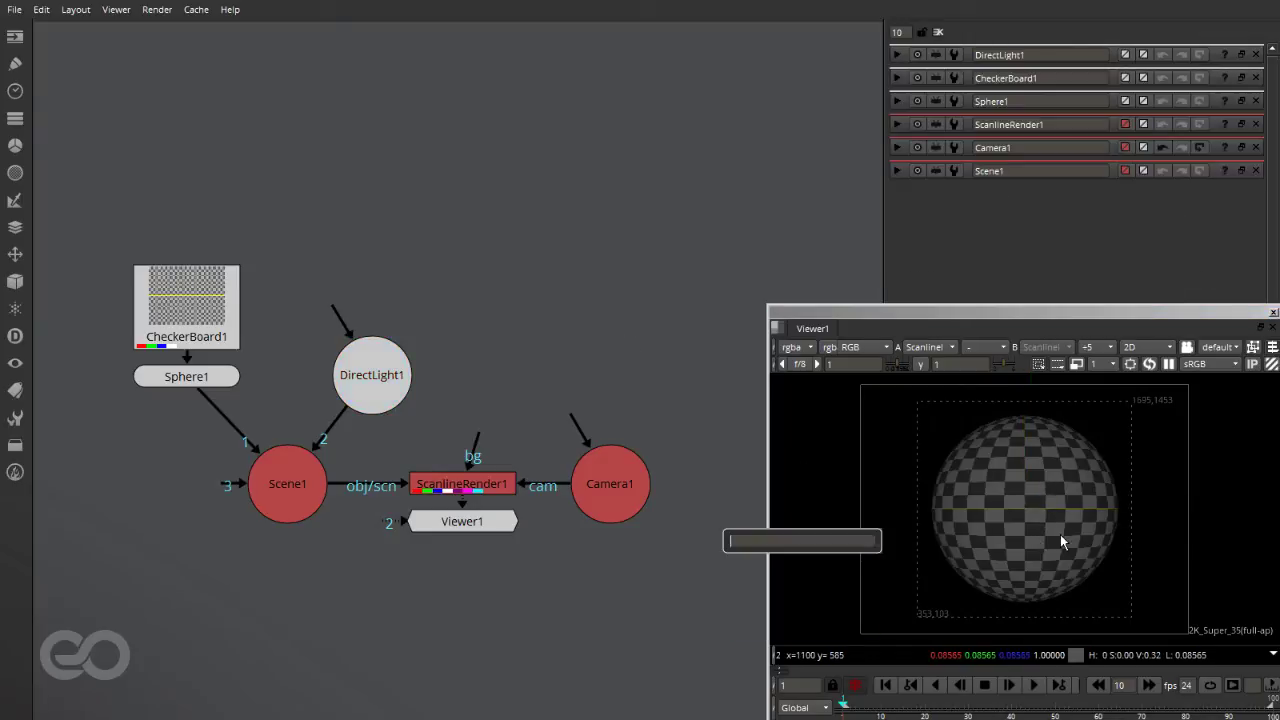
pyautogui.press('Tab')
pyautogui.keyDown('ctrl'); pyautogui.moveTo(957, 511); pyautogui.dragTo(969, 562); pyautogui.keyUp('ctrl')
pyautogui.scroll(-3, 1057, 541)
pyautogui.keyDown('ctrl'); pyautogui.moveTo(1057, 541); pyautogui.dragTo(996, 460); pyautogui.keyUp('ctrl')
pyautogui.click(1008, 486)
pyautogui.keyDown('ctrl'); pyautogui.moveTo(1101, 557); pyautogui.dragTo(895, 565); pyautogui.keyUp('ctrl')
pyautogui.keyDown('ctrl'); pyautogui.moveTo(1051, 529); pyautogui.dragTo(1090, 514); pyautogui.keyUp('ctrl')
pyautogui.keyDown('ctrl'); pyautogui.moveTo(1060, 486); pyautogui.dragTo(1036, 428); pyautogui.keyUp('ctrl')
pyautogui.click(887, 526)
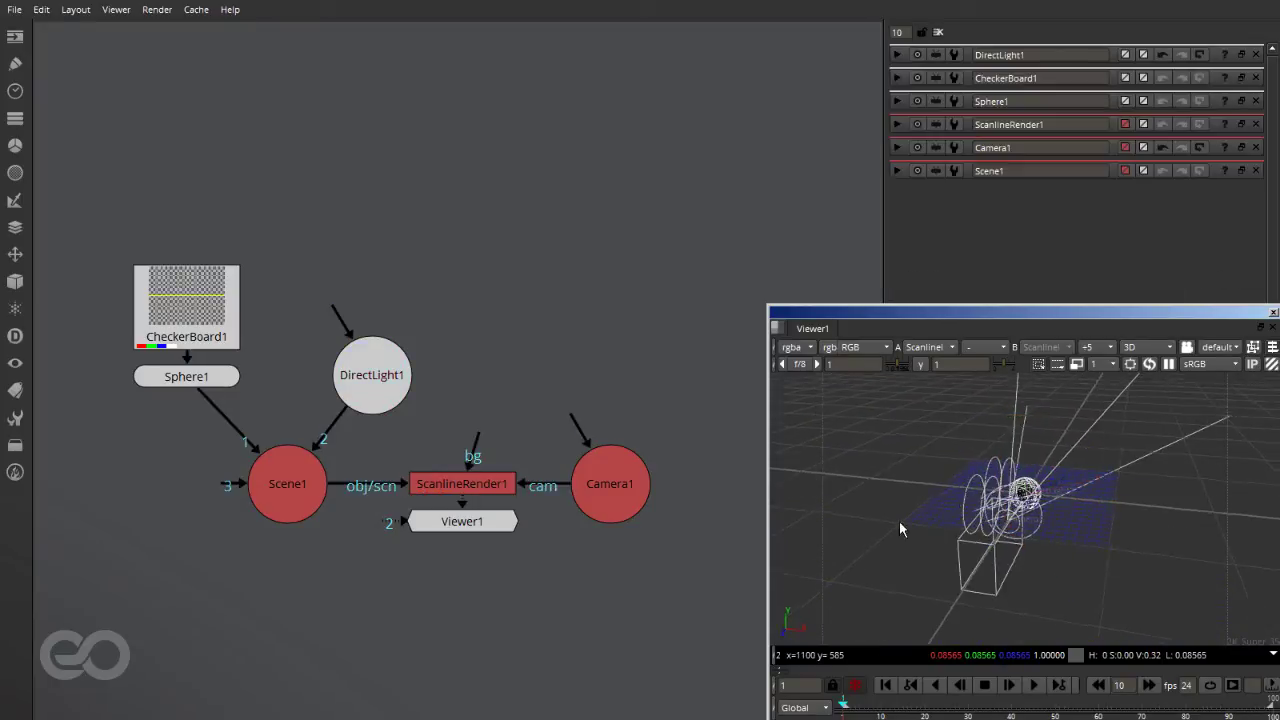
pyautogui.keyDown('ctrl'); pyautogui.moveTo(885, 528); pyautogui.dragTo(1121, 443); pyautogui.keyUp('ctrl')
pyautogui.keyDown('ctrl'); pyautogui.moveTo(1073, 529); pyautogui.dragTo(1006, 551); pyautogui.keyUp('ctrl')
pyautogui.click(1026, 546)
pyautogui.click(1109, 580)
pyautogui.press('Tab')
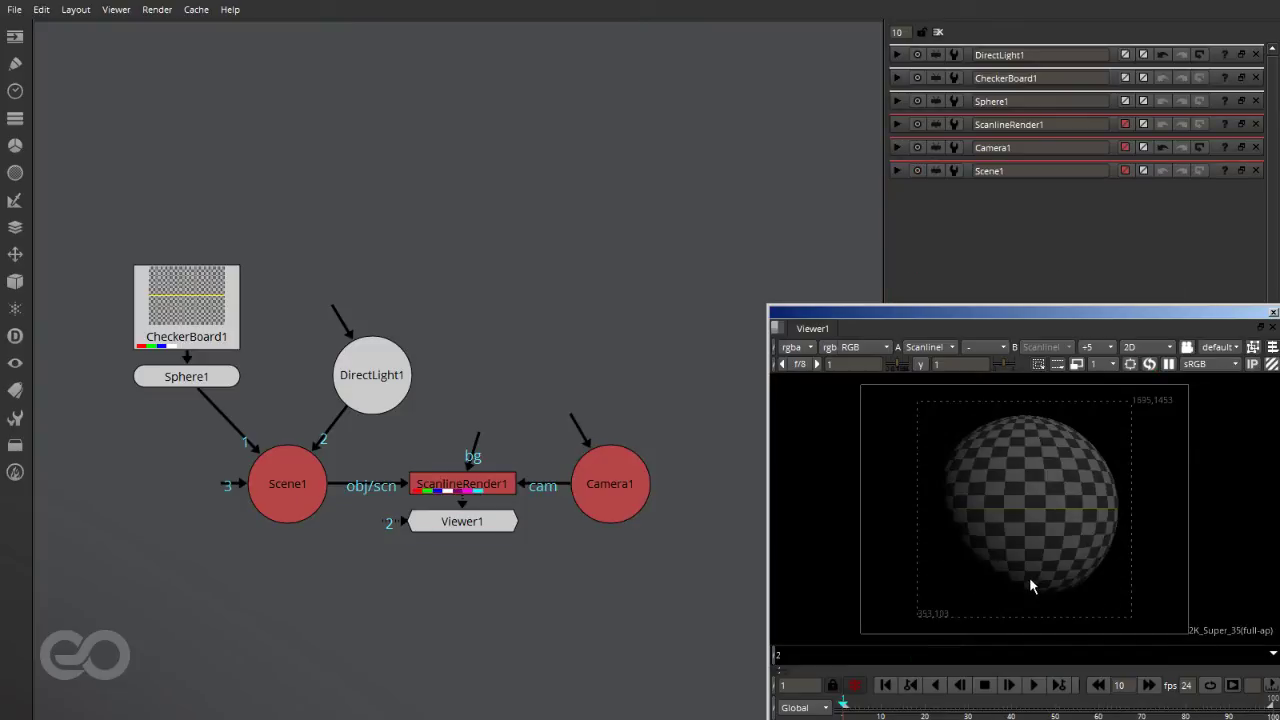
# Examine the channels on the ScanlineRender node, viewing its alpha and depth layers before switching back to rgba
pyautogui.moveTo(88, 218); pyautogui.dragTo(766, 586)
pyautogui.click(660, 686)
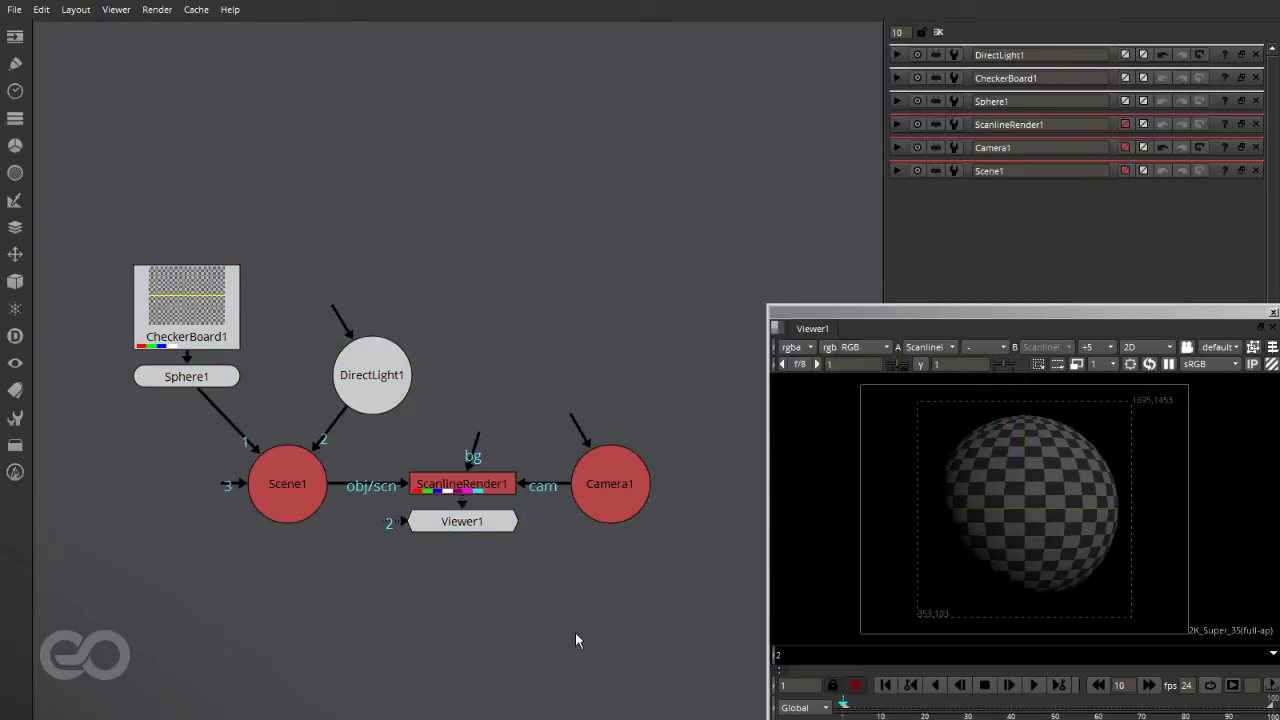
pyautogui.scroll(10, 466, 484)
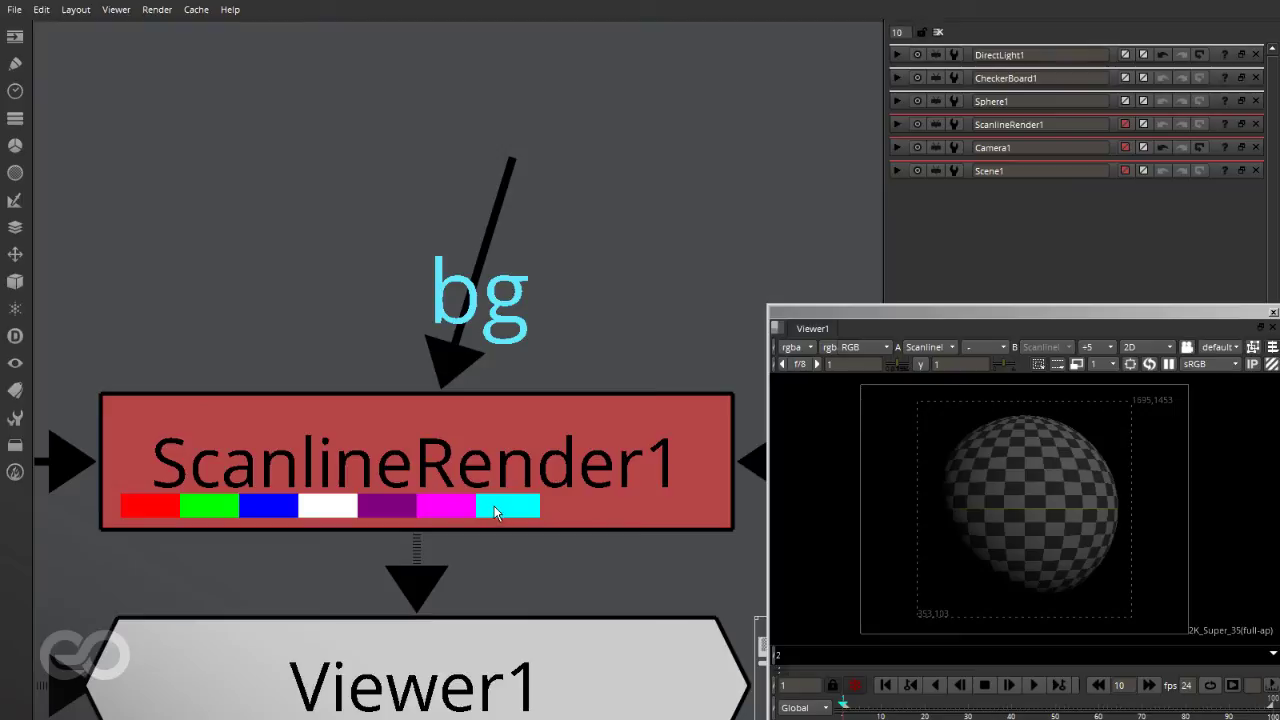
pyautogui.click(810, 348)
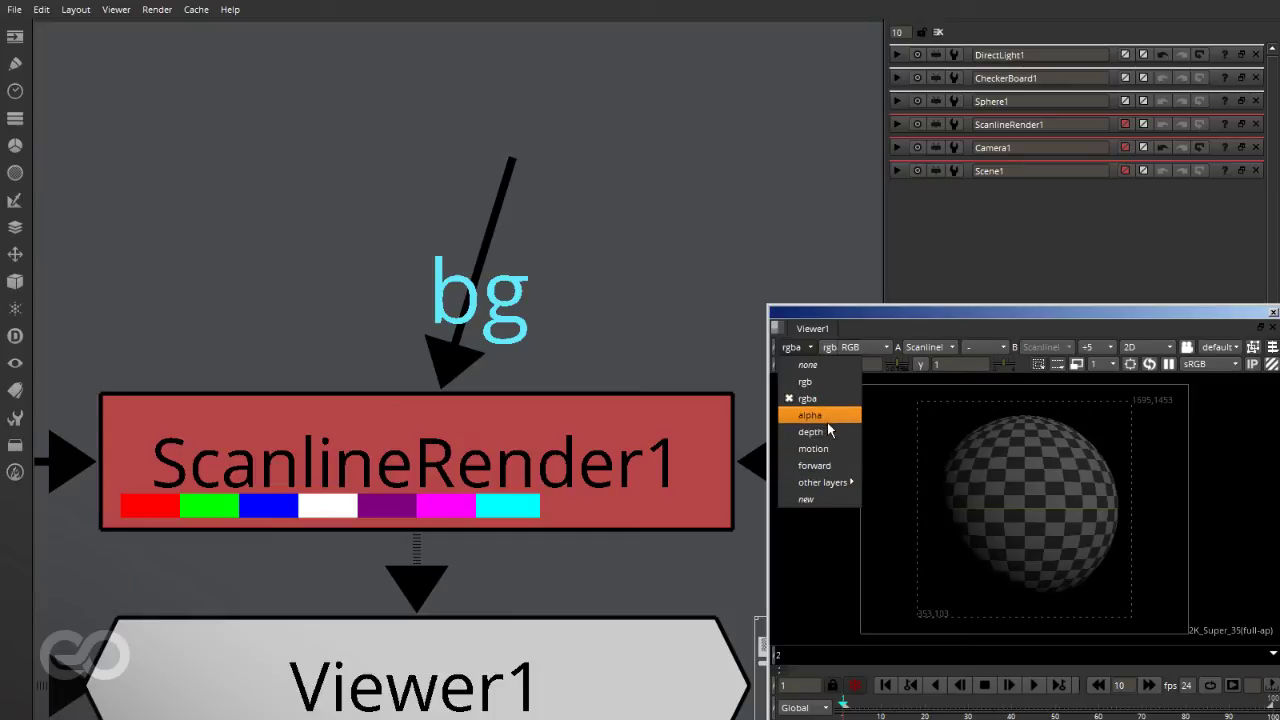
pyautogui.click(812, 415)
pyautogui.click(806, 353)
pyautogui.click(812, 429)
pyautogui.click(795, 348)
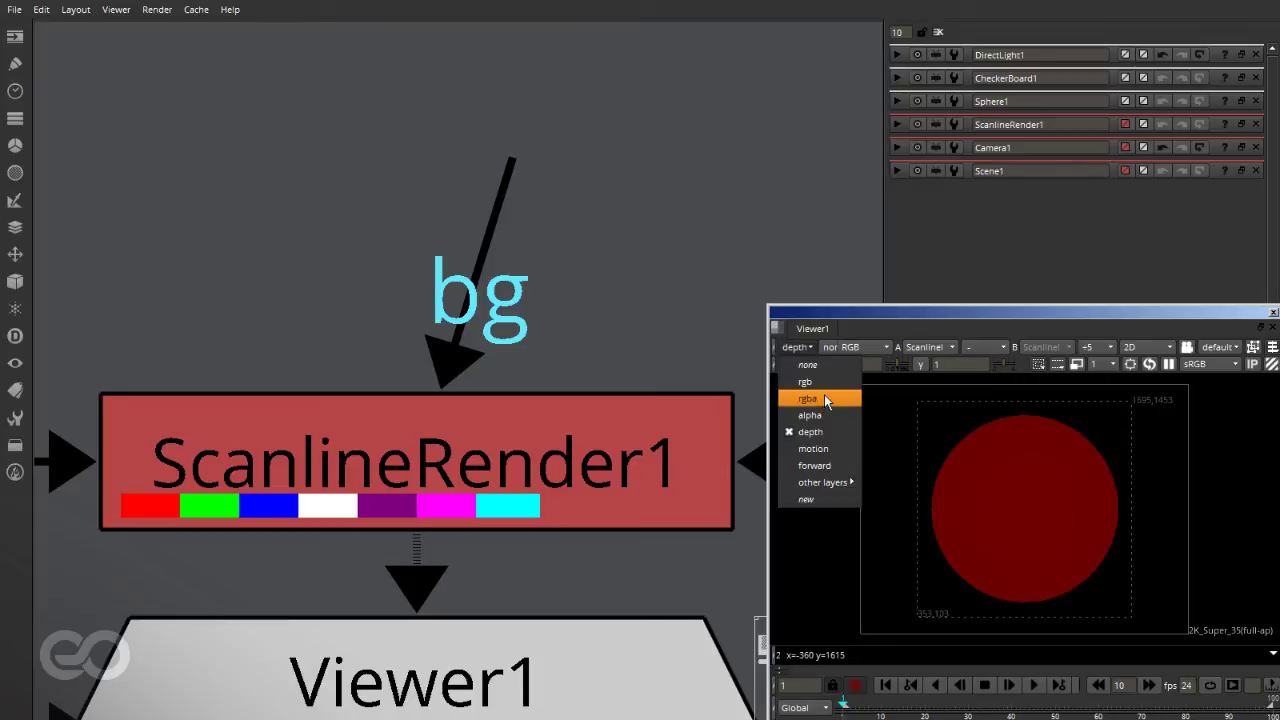
pyautogui.click(816, 400)
# Move the CheckerBoard node up to leave a gap above the Sphere node
pyautogui.scroll(-6, 614, 373)
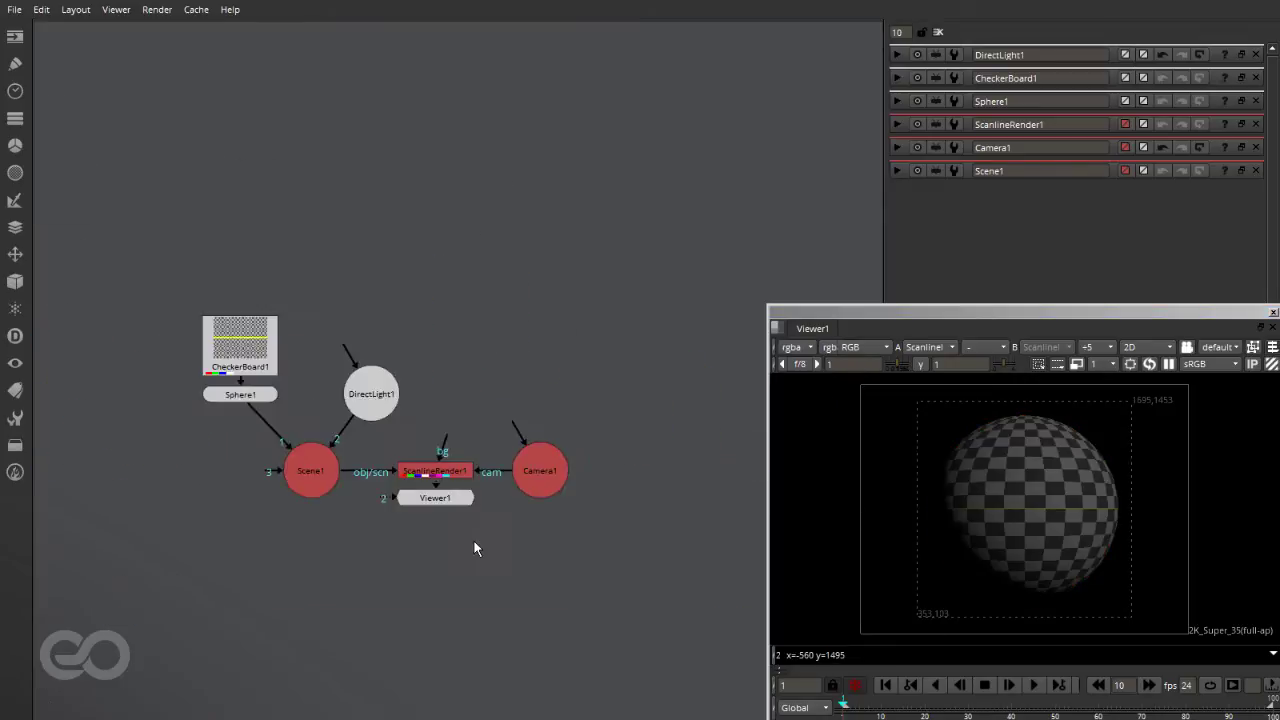
pyautogui.scroll(2, 474, 543)
pyautogui.scroll(-1, 450, 480)
pyautogui.scroll(1, 472, 521)
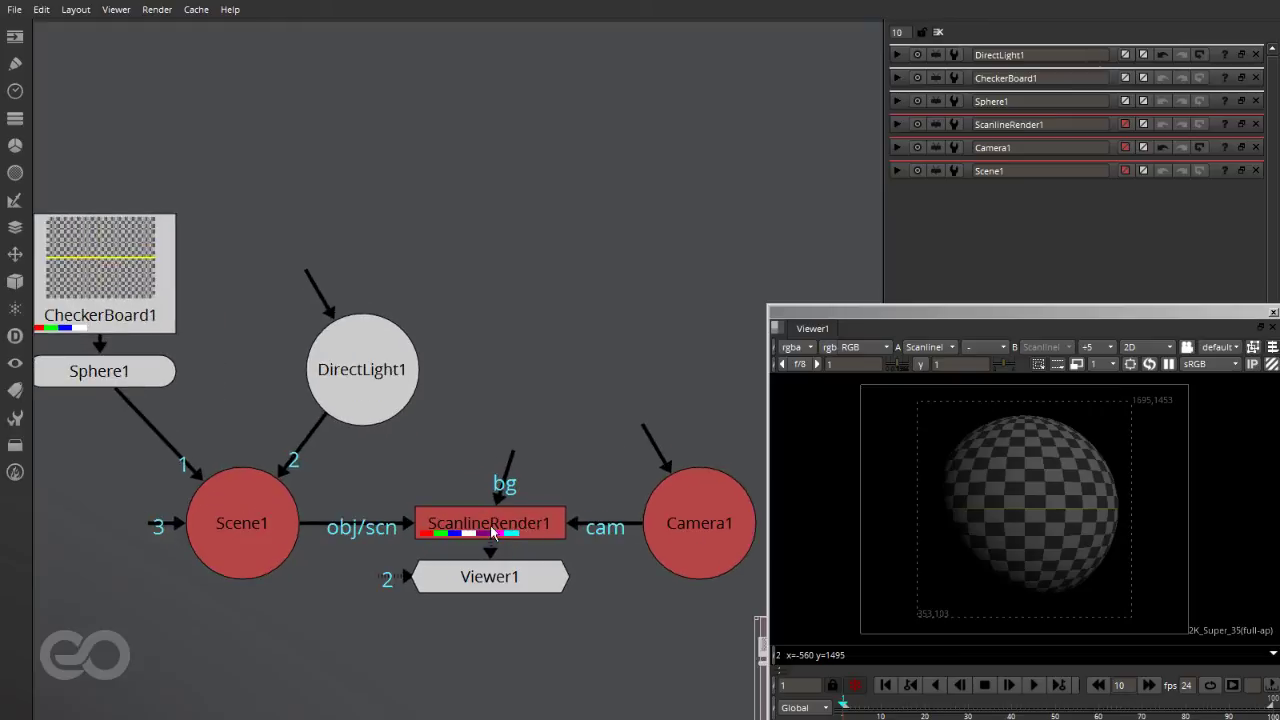
pyautogui.scroll(-1, 561, 545)
pyautogui.scroll(1, 435, 524)
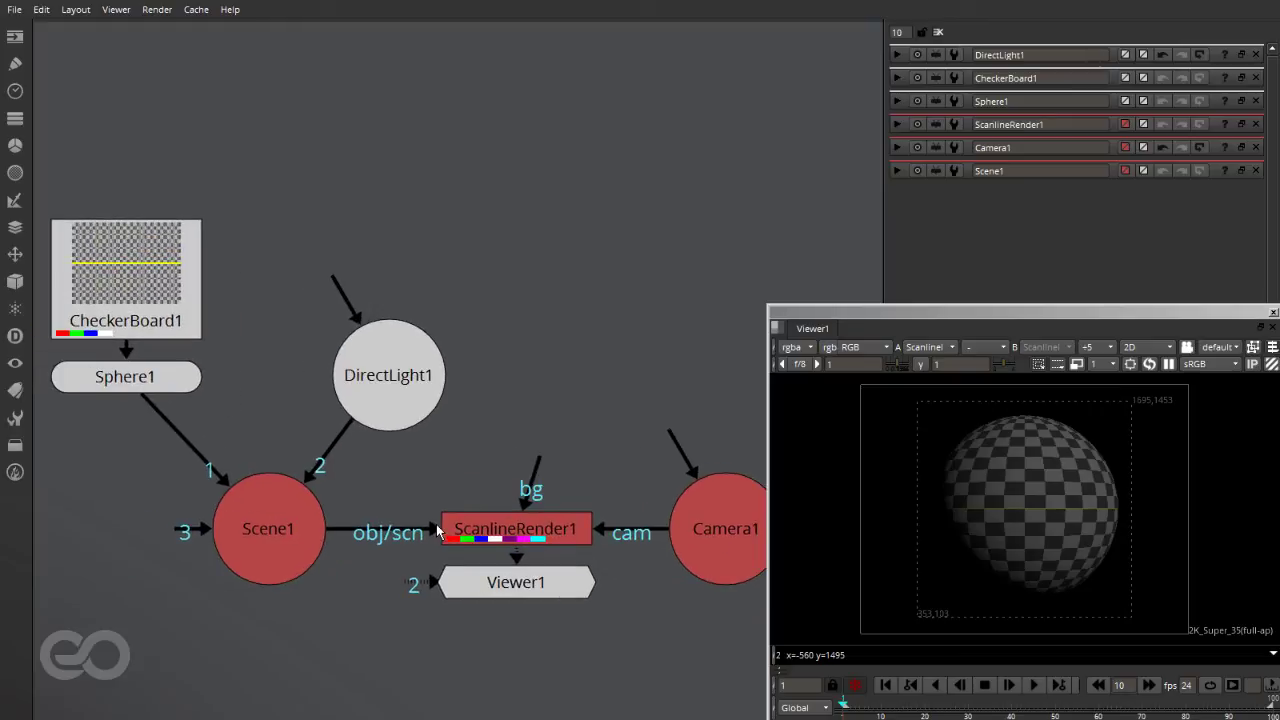
pyautogui.moveTo(128, 277); pyautogui.dragTo(128, 134)
pyautogui.click(190, 275)
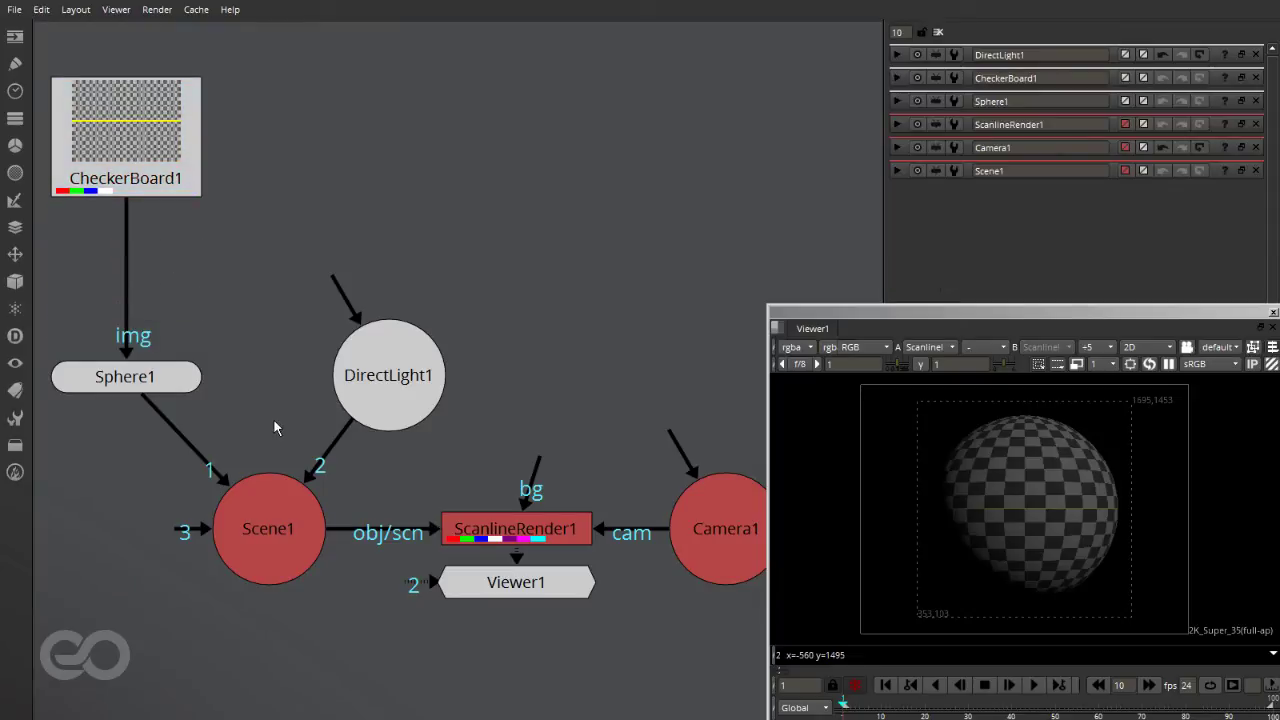
# Insert an AddChannels node between the CheckerBoard and Sphere nodes, and hide the viewer window
pyautogui.scroll(-1, 272, 413)
pyautogui.press('Tab')
pyautogui.write('add')
pyautogui.click(175, 307)
pyautogui.moveTo(229, 304); pyautogui.dragTo(162, 280)
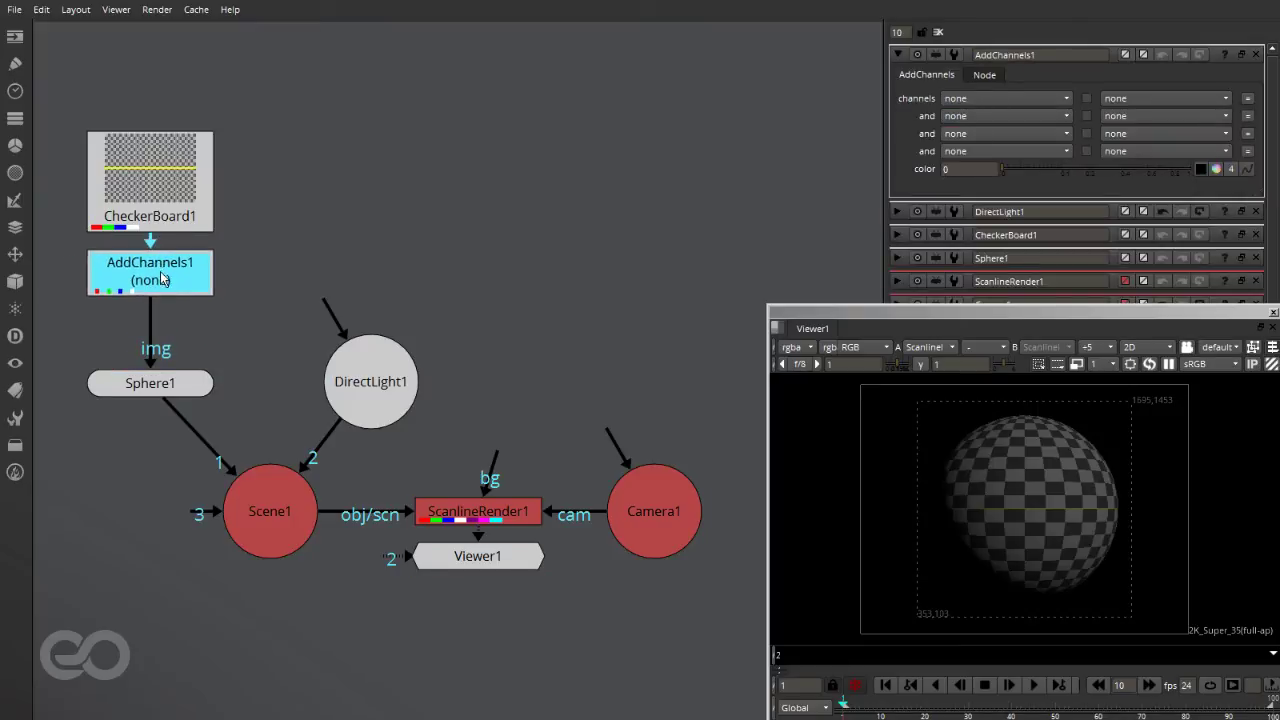
pyautogui.click(436, 159)
pyautogui.click(465, 181)
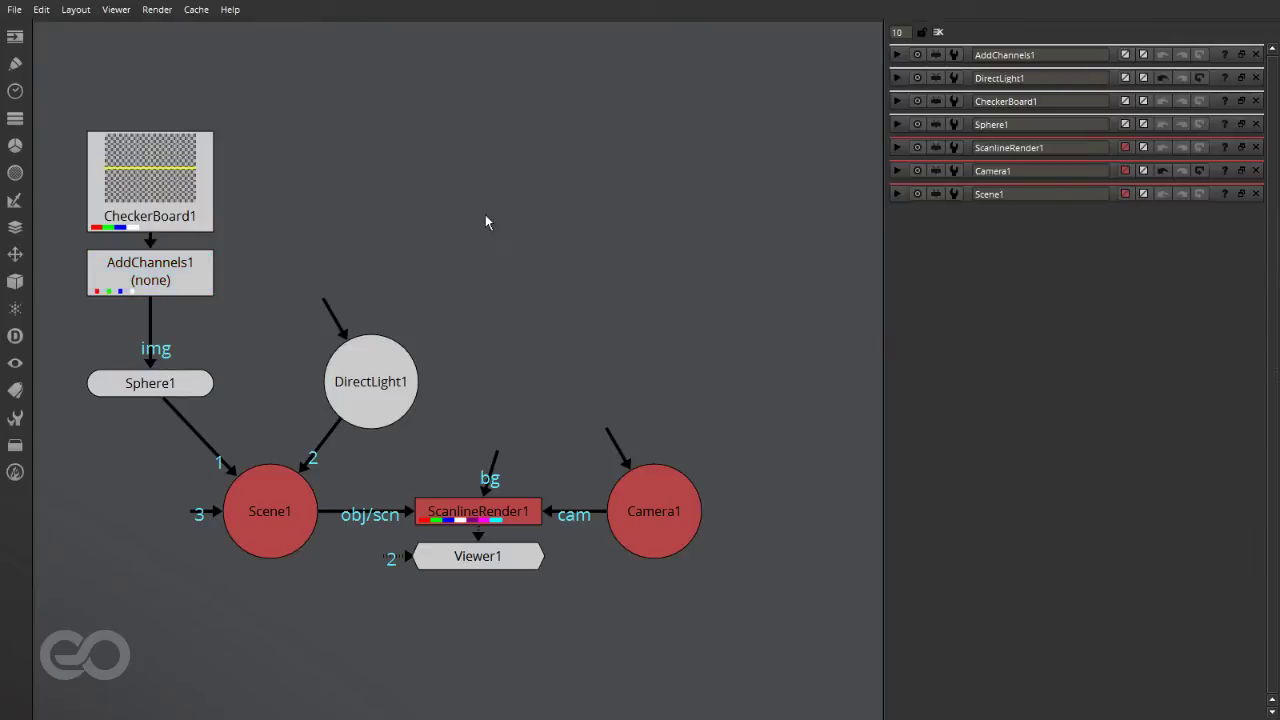
# Create a new layer named eos with the channel e in the AddChannels node and raise the node's color value
pyautogui.doubleClick(151, 273)
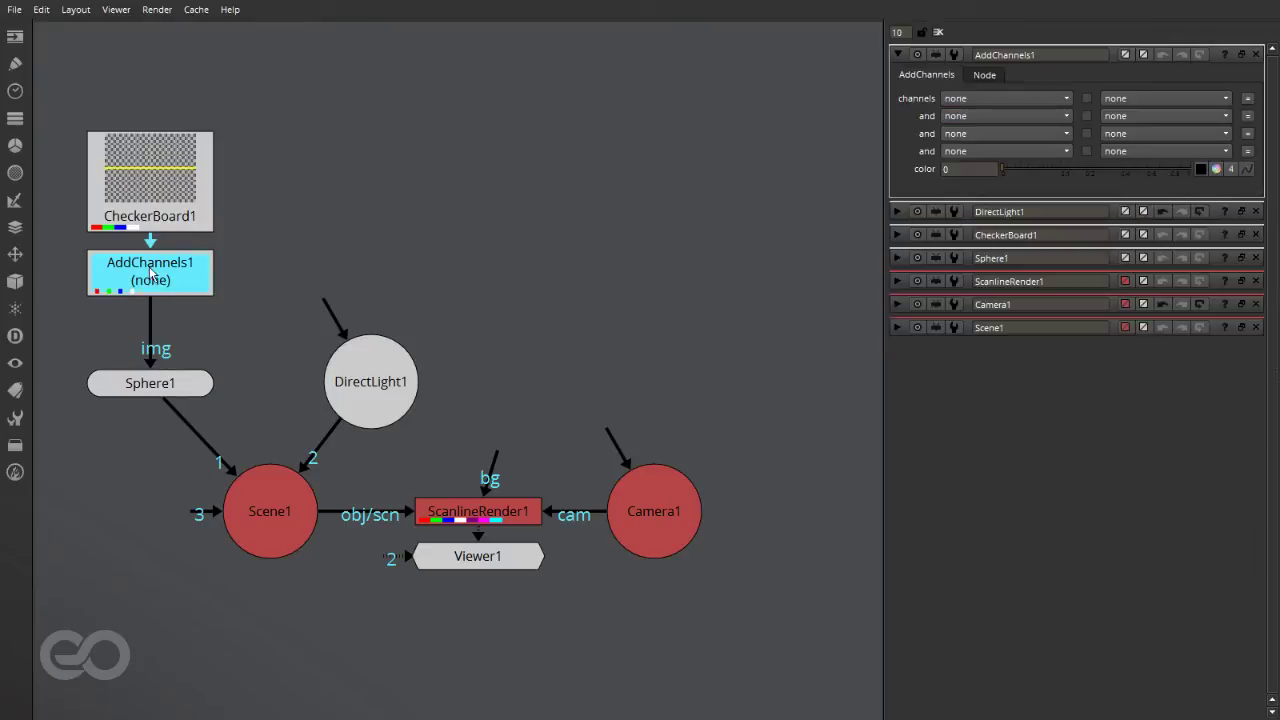
pyautogui.click(950, 98)
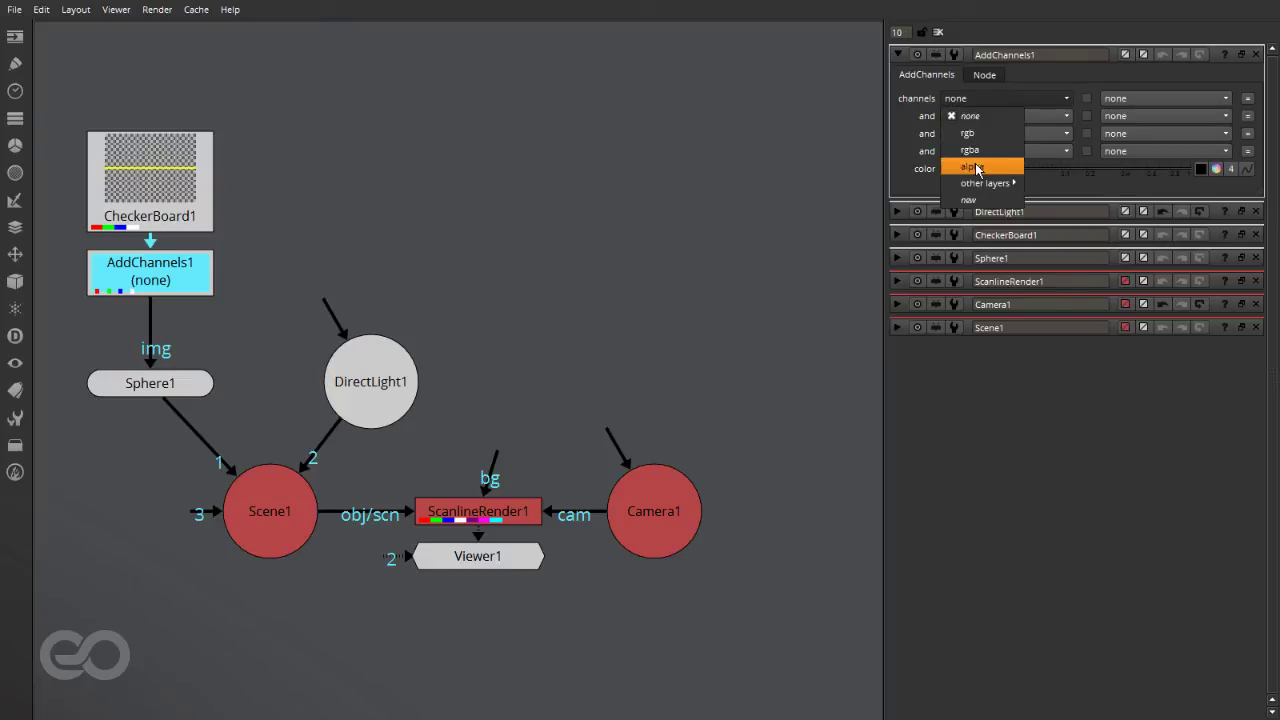
pyautogui.click(968, 200)
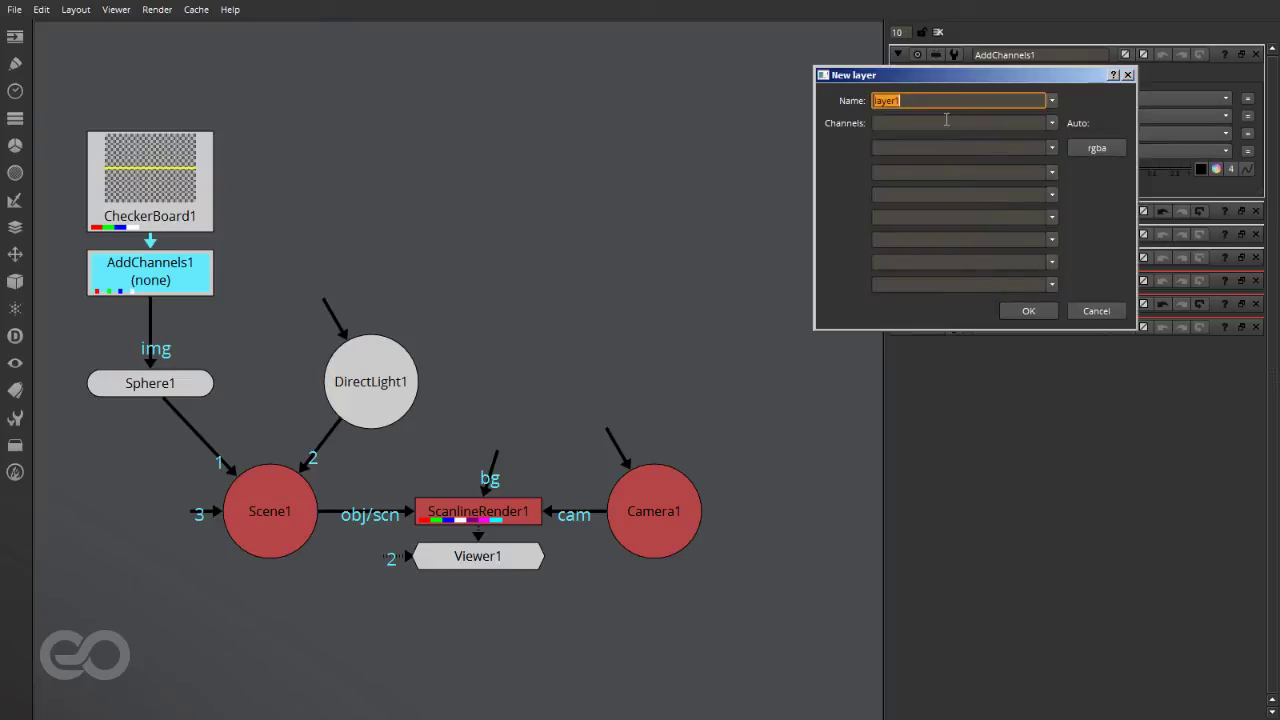
pyautogui.write('eo')
pyautogui.click(950, 121)
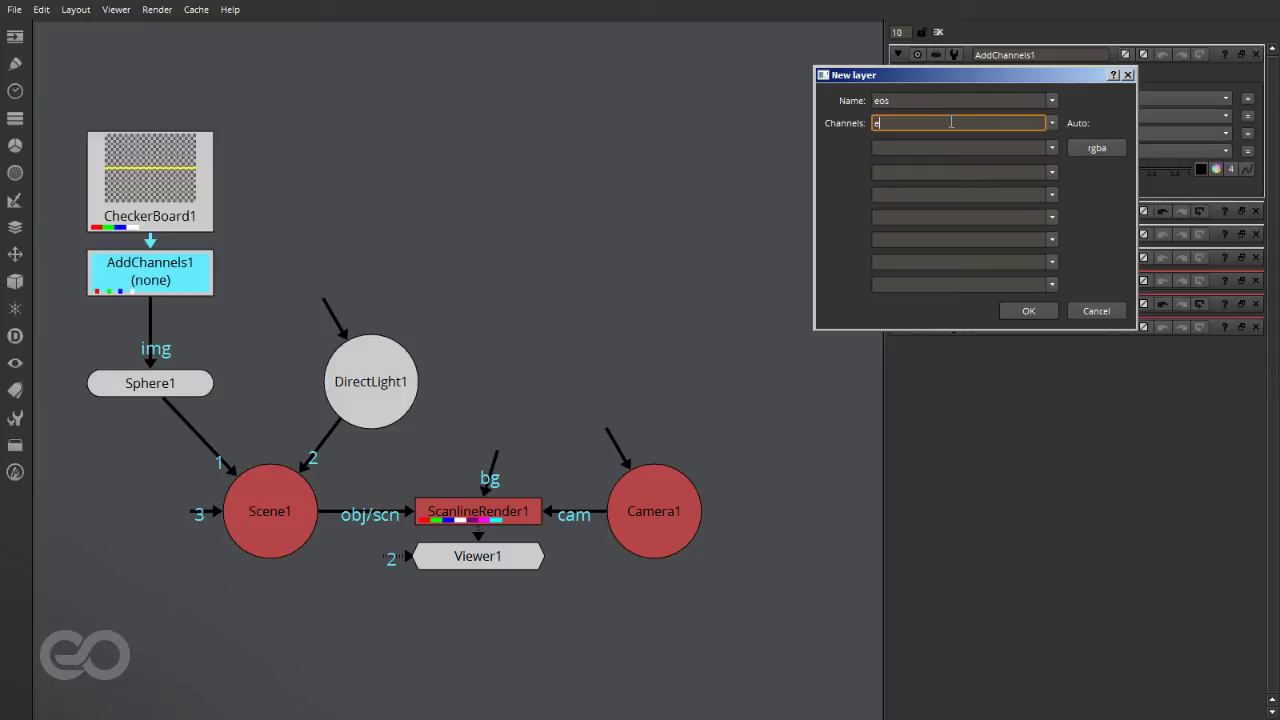
pyautogui.click(1029, 311)
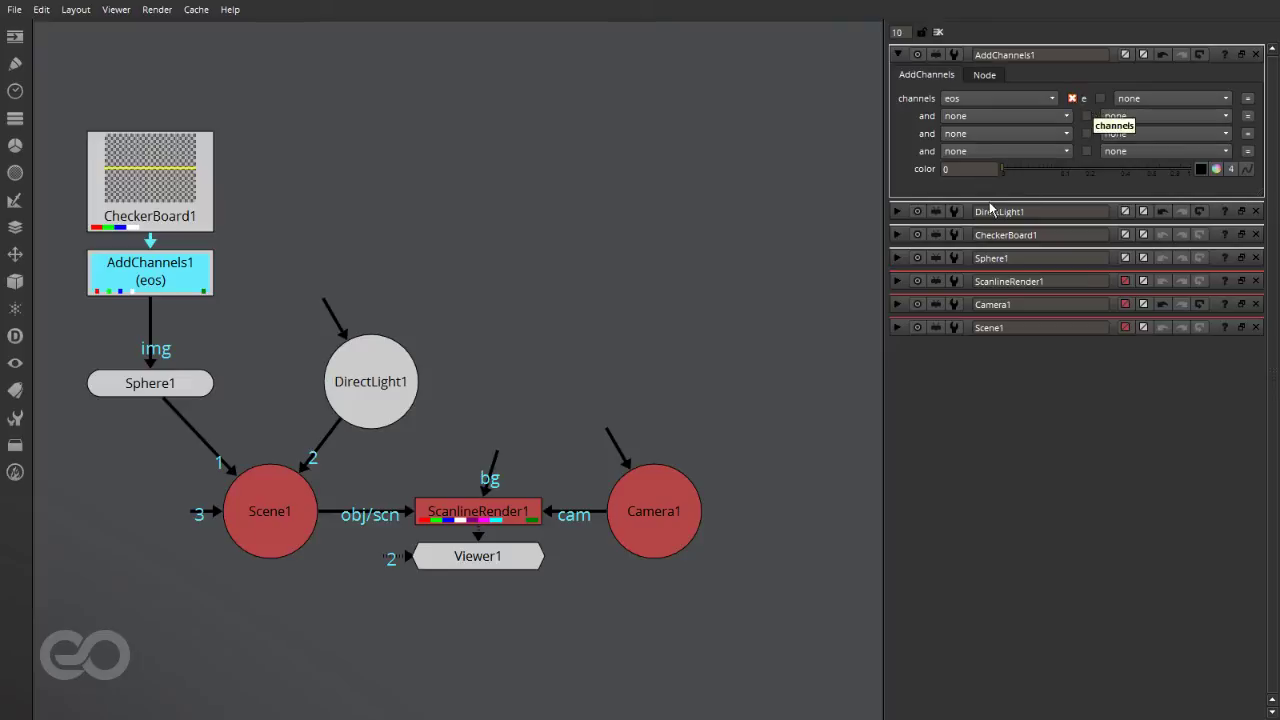
pyautogui.moveTo(1004, 170); pyautogui.dragTo(1254, 173)
pyautogui.click(730, 566)
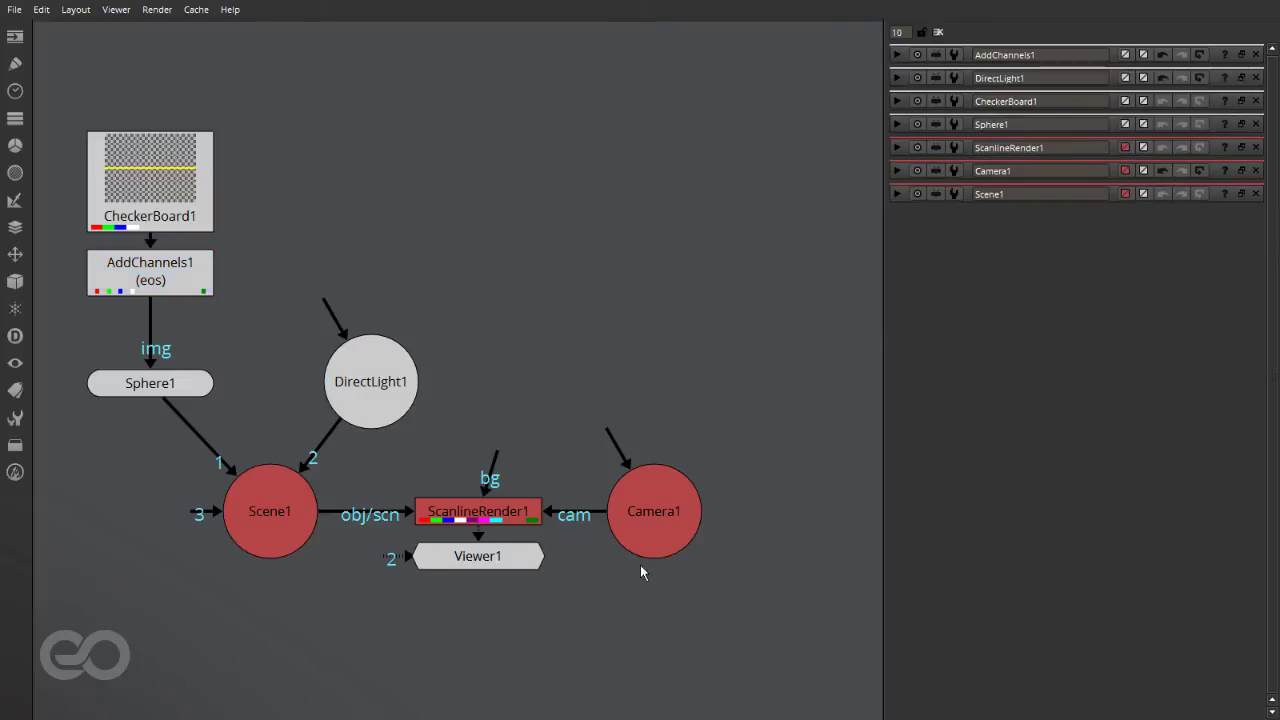
# Compare the channel indicators on the ScanlineRender node with those on the AddChannels node
pyautogui.scroll(10, 480, 525)
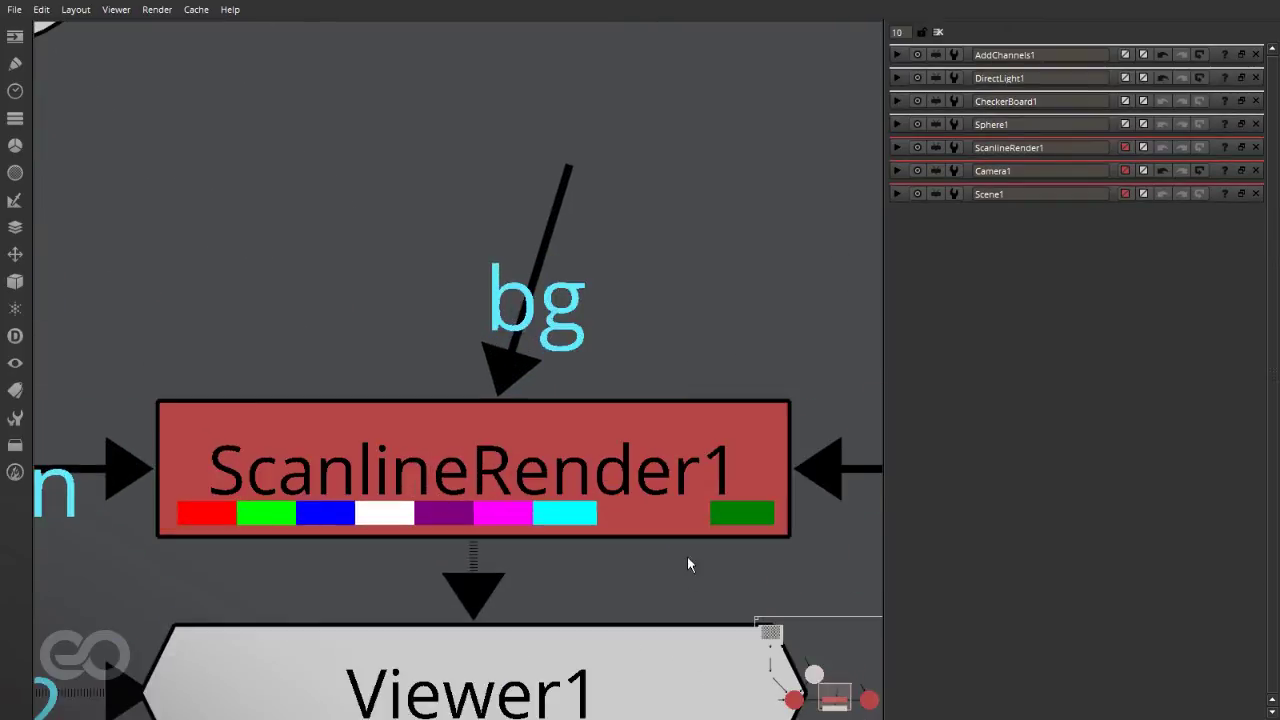
pyautogui.click(749, 510)
pyautogui.click(737, 277)
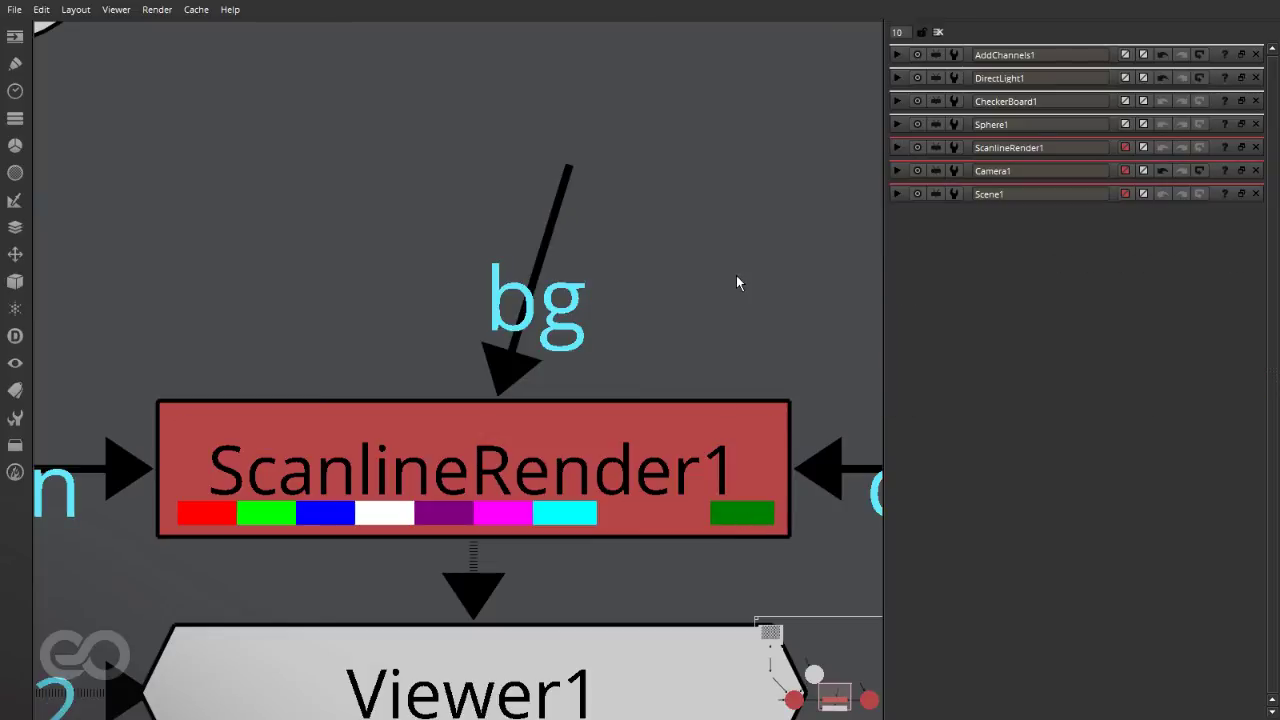
pyautogui.scroll(-10, 735, 531)
pyautogui.scroll(5, 405, 293)
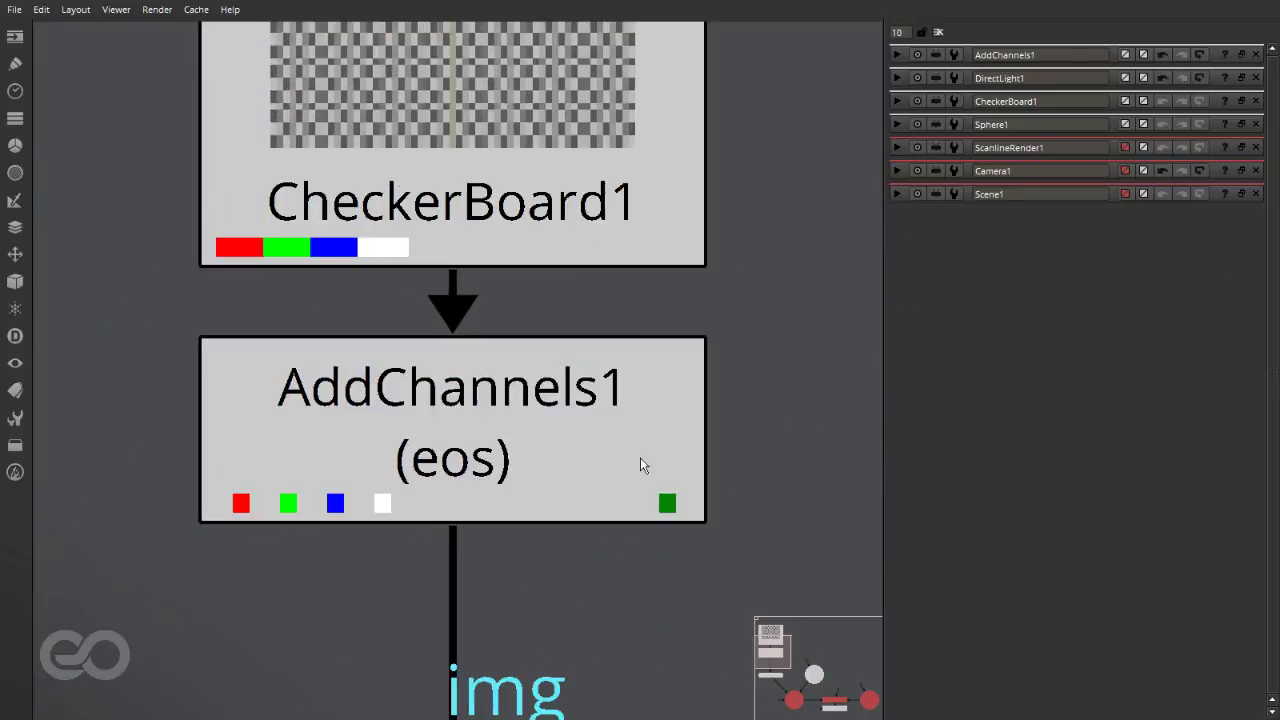
pyautogui.click(565, 438)
pyautogui.click(725, 552)
pyautogui.scroll(-10, 338, 354)
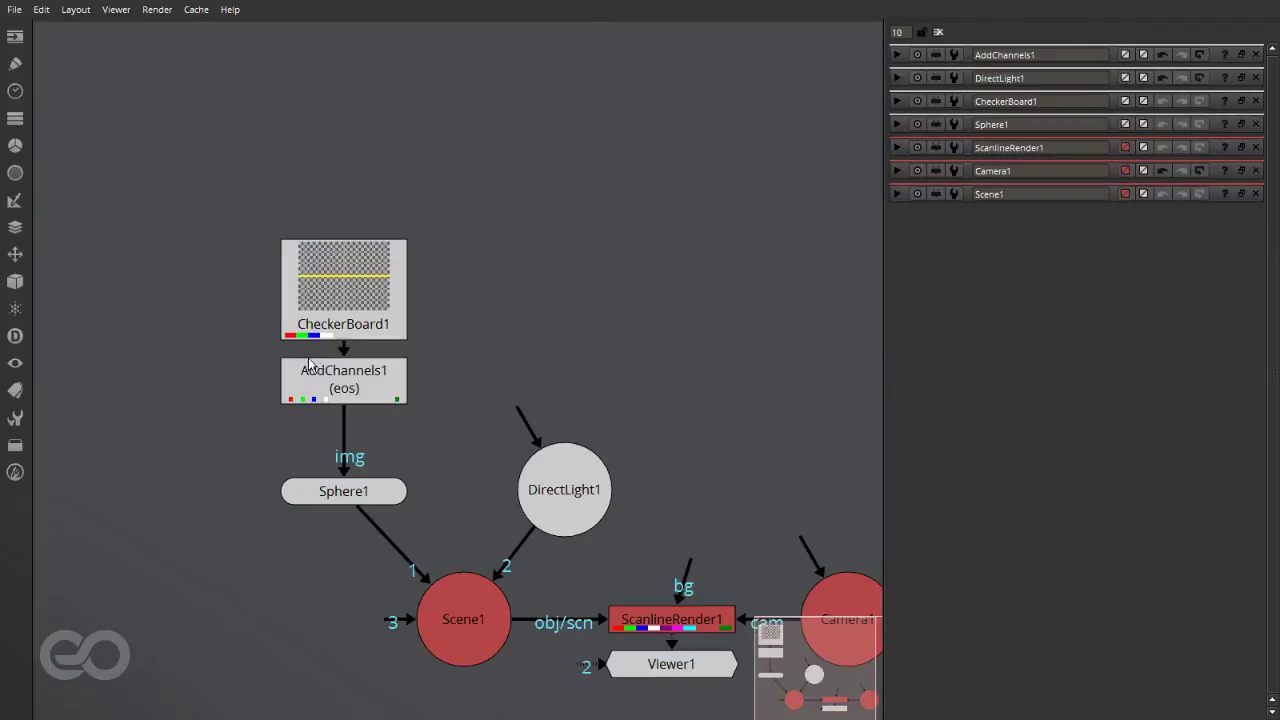
pyautogui.scroll(7, 490, 445)
# Bring back the viewer window and display the eos layer of the ScanlineRender output
pyautogui.press('`')
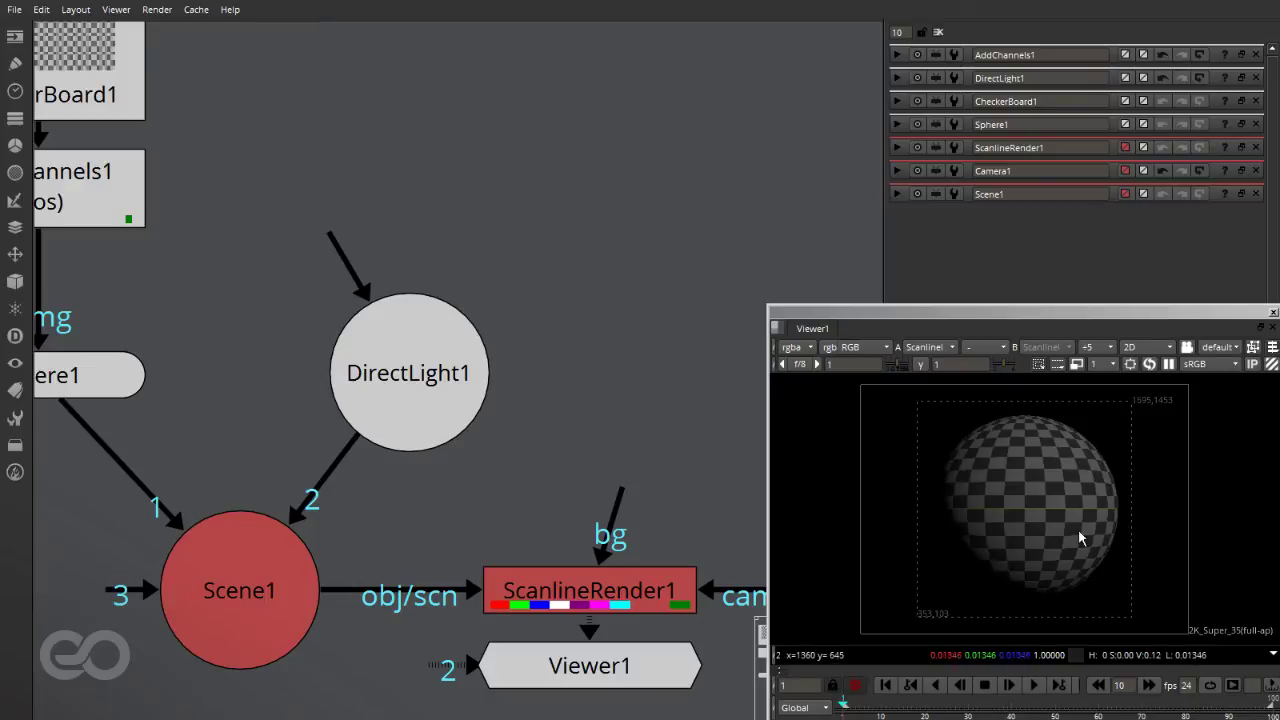
pyautogui.click(807, 356)
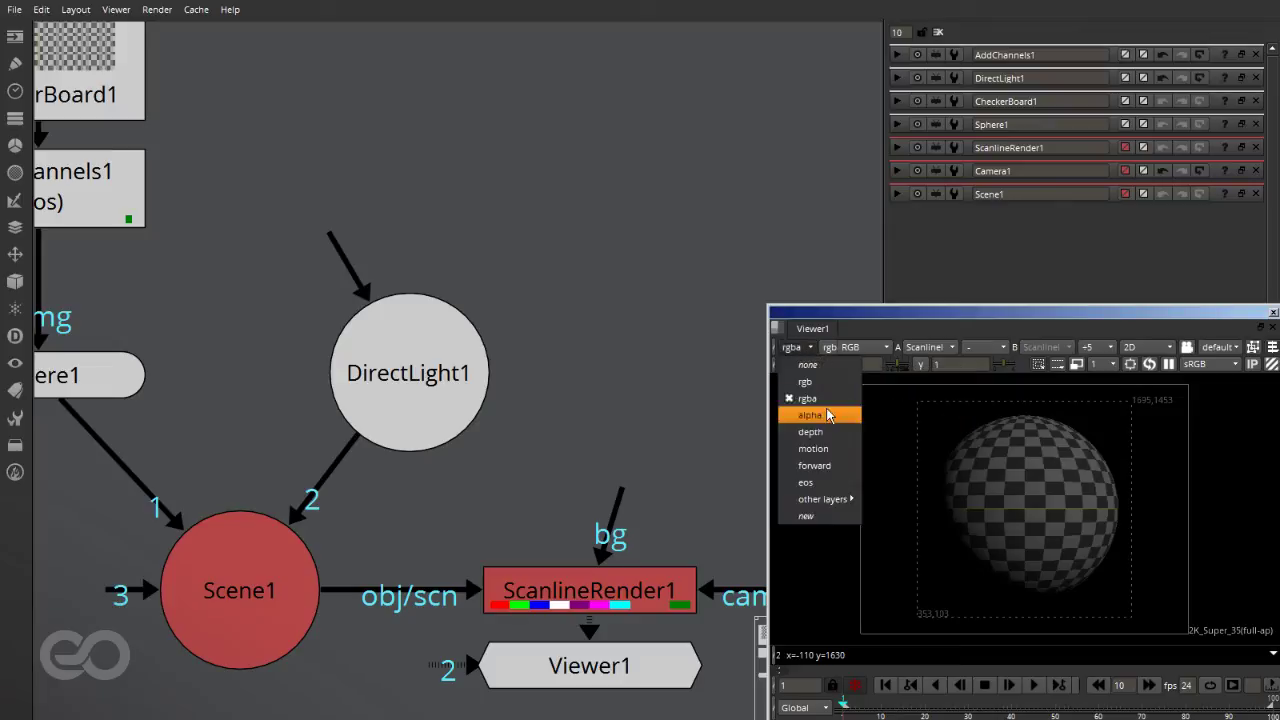
pyautogui.click(821, 488)
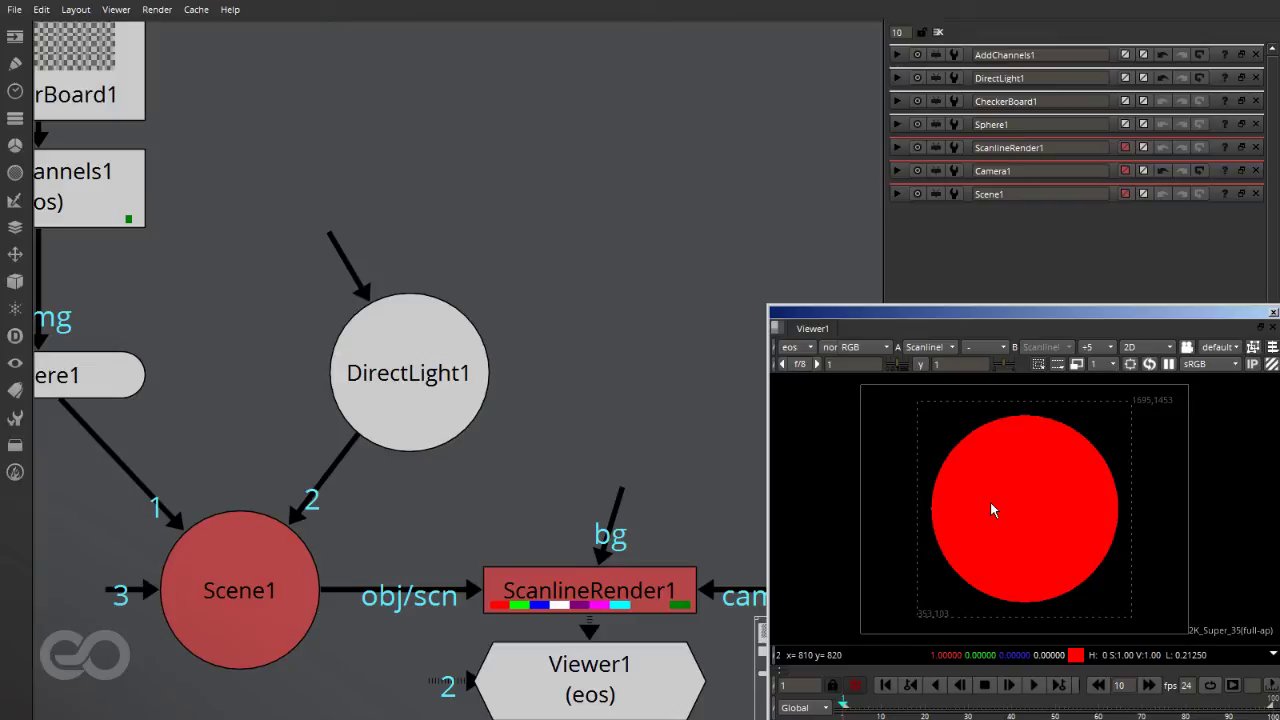
# Move the CheckerBoard and AddChannels nodes together down to just above the Sphere node
pyautogui.press('f')
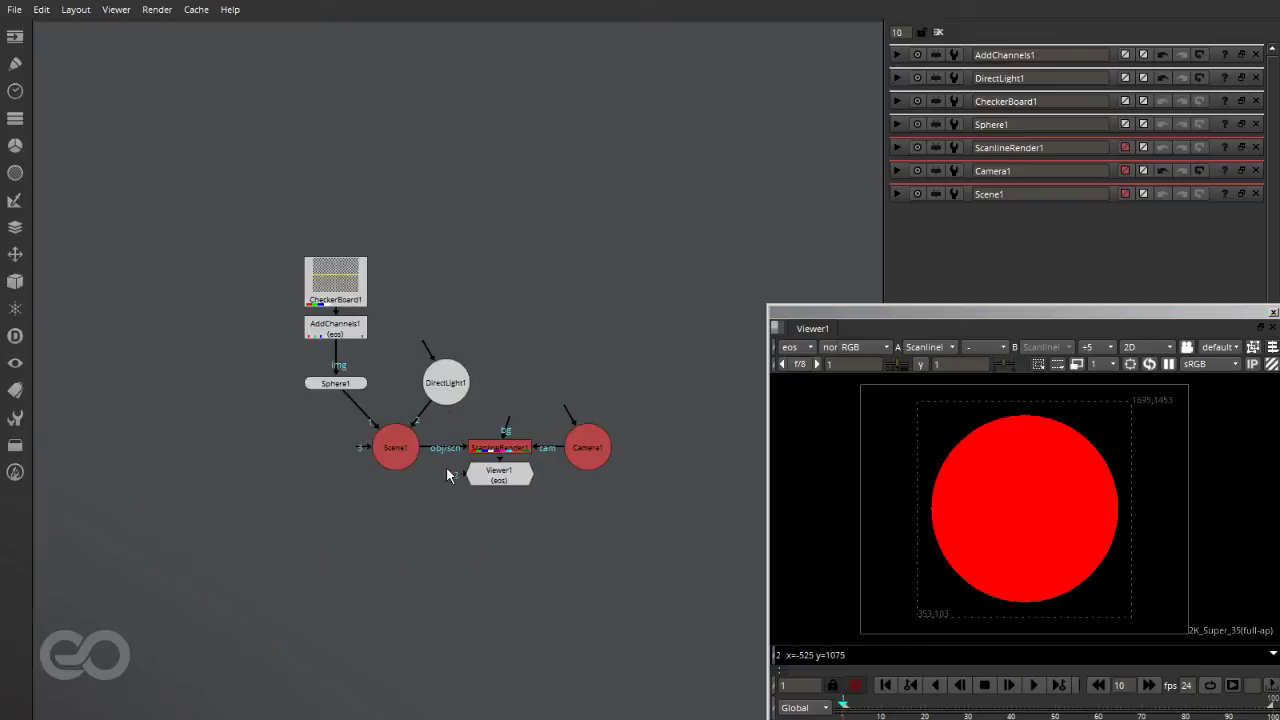
pyautogui.scroll(4, 510, 300)
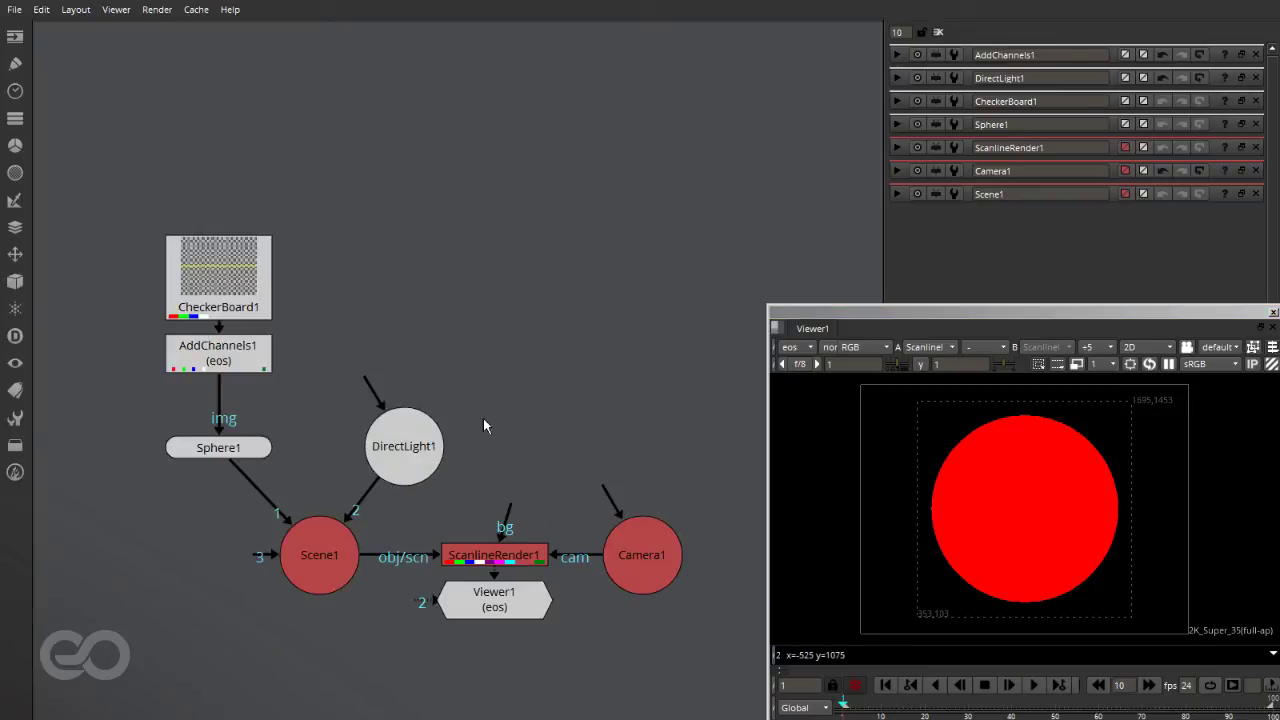
pyautogui.moveTo(107, 183); pyautogui.dragTo(302, 389)
pyautogui.moveTo(245, 360); pyautogui.dragTo(245, 407)
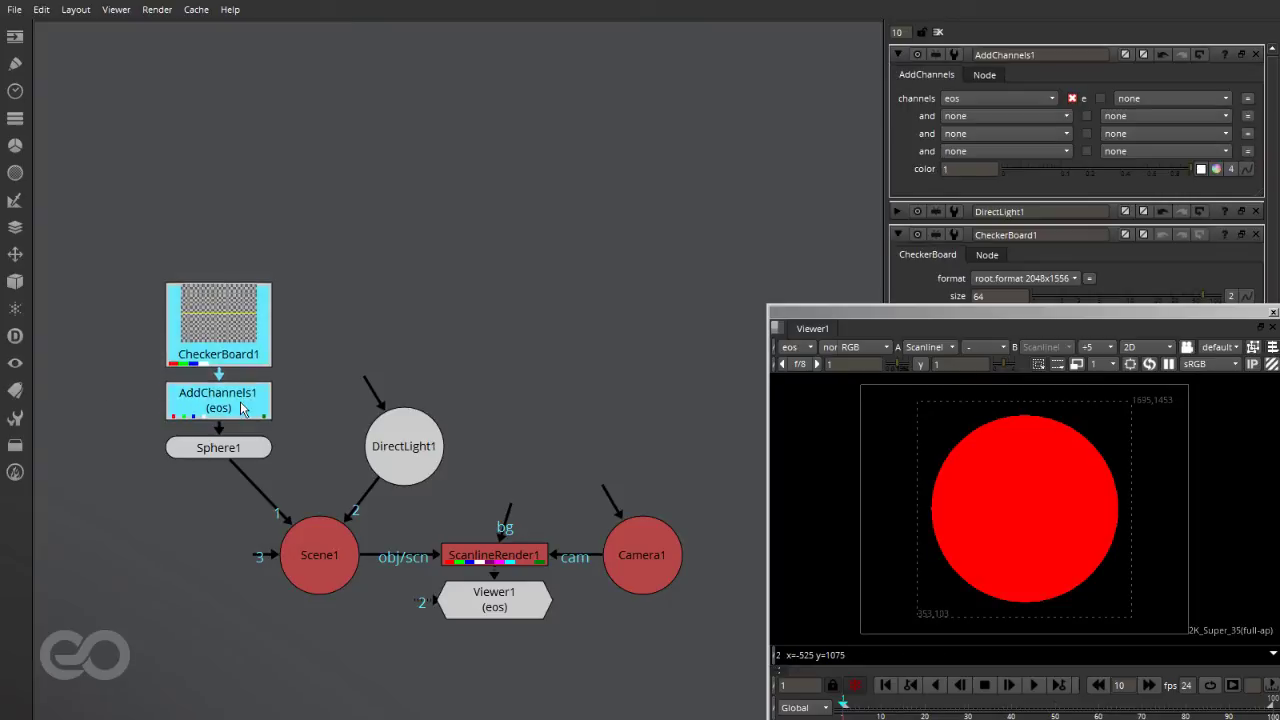
pyautogui.click(313, 329)
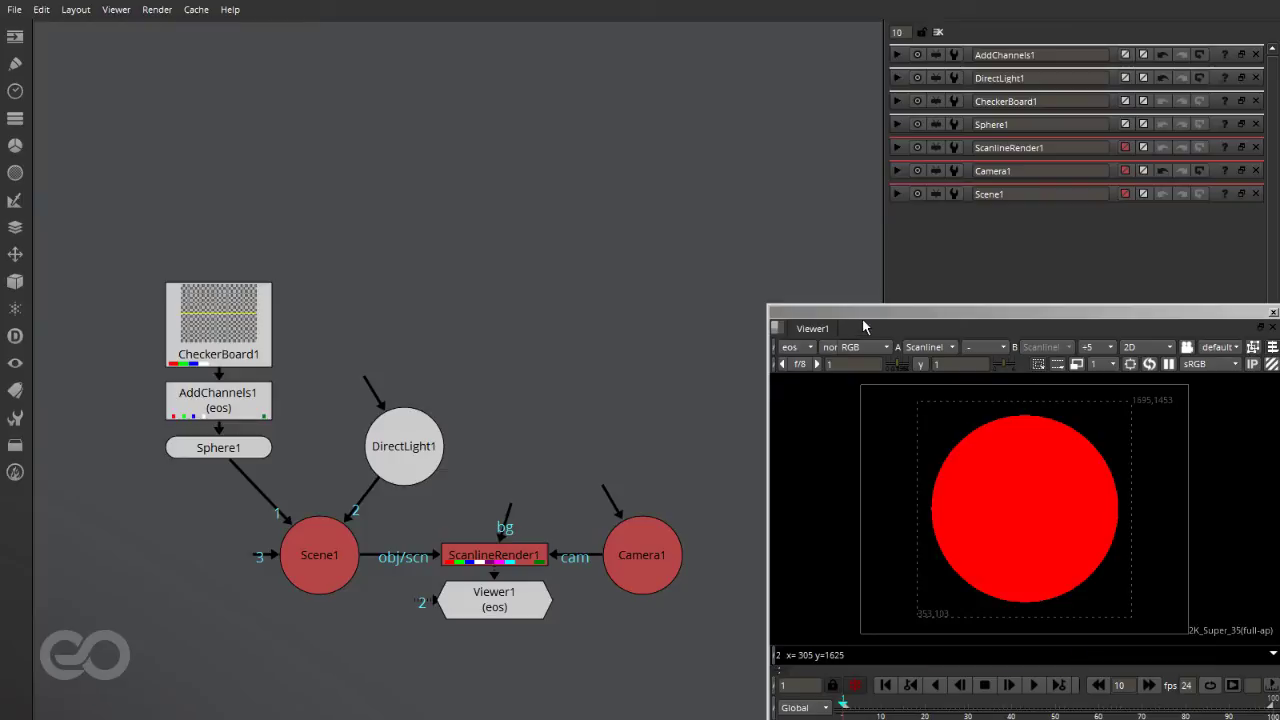
# Switch the viewer from the eos layer back to rgba
pyautogui.click(790, 347)
pyautogui.click(819, 399)
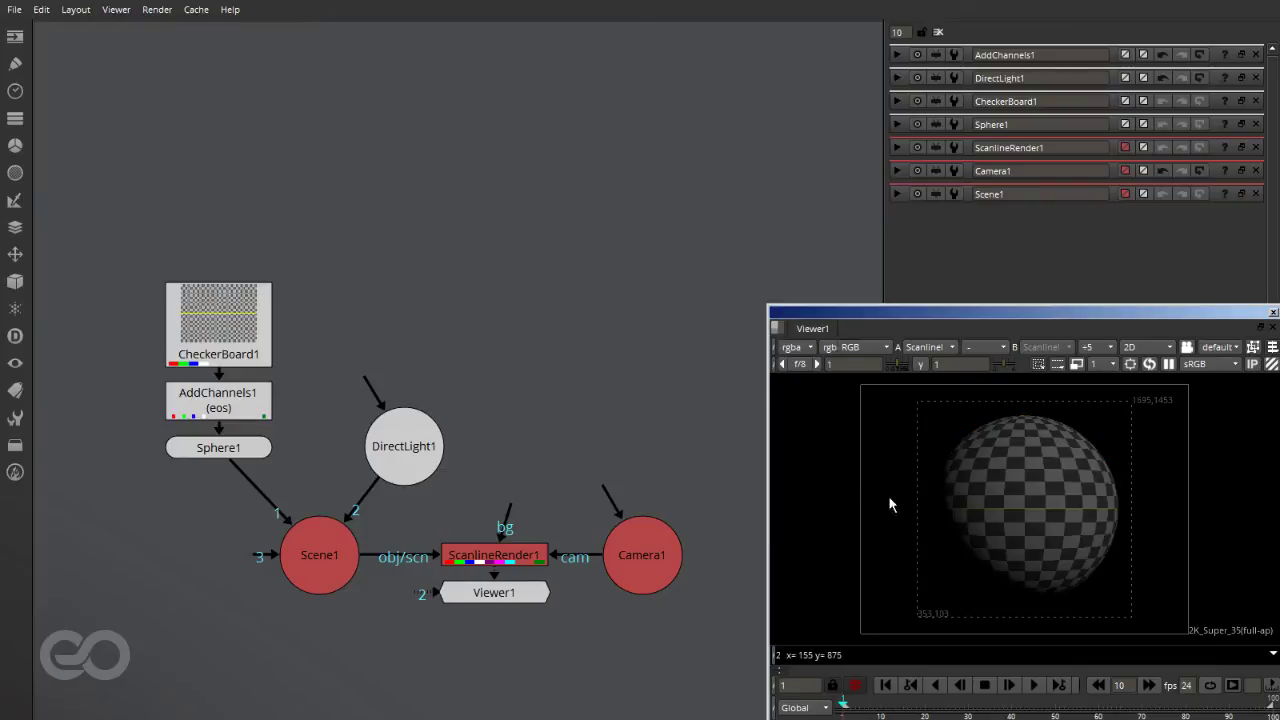
pyautogui.click(467, 286)
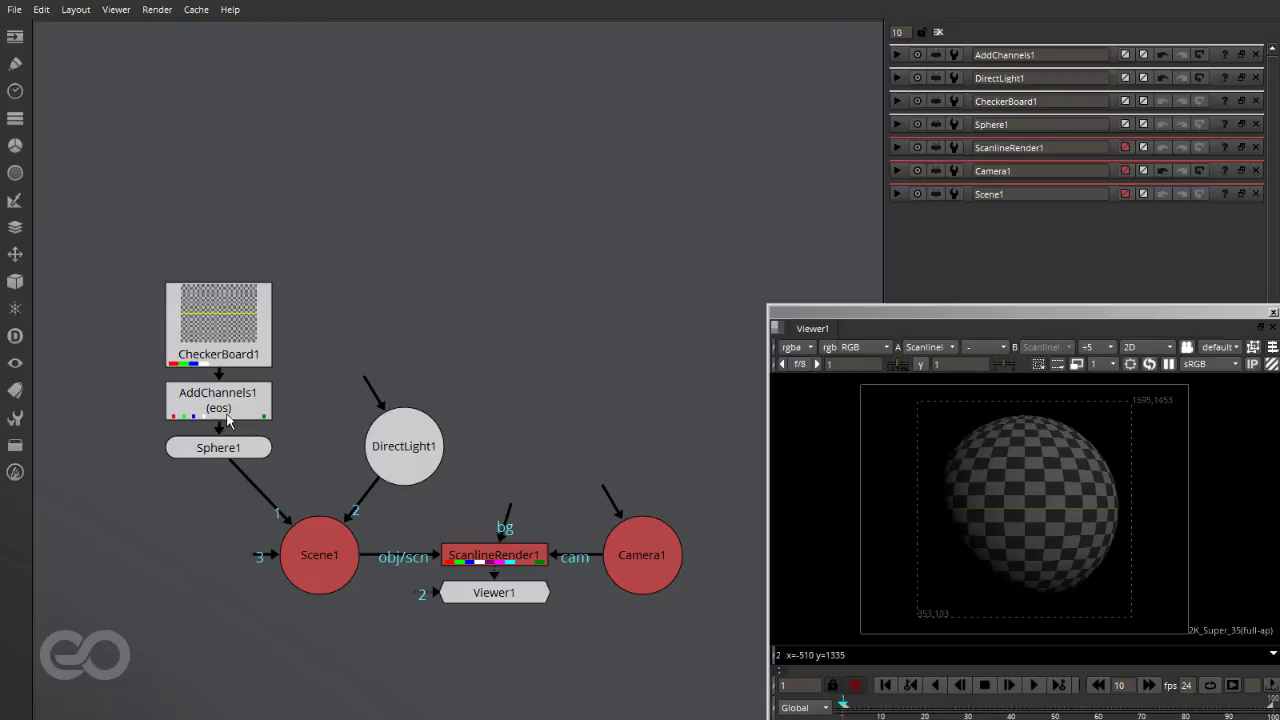
# Delete the AddChannels node between the CheckerBoard and Sphere nodes
pyautogui.keyDown('ctrl'); pyautogui.moveTo(241, 408); pyautogui.dragTo(241, 337); pyautogui.keyUp('ctrl')
pyautogui.click(293, 374)
pyautogui.click(217, 342)
pyautogui.press('Delete')
pyautogui.click(295, 306)
# View the CheckerBoard node in the viewer and check which layers it offers
pyautogui.scroll(5, 216, 185)
pyautogui.click(219, 300)
pyautogui.press('1')
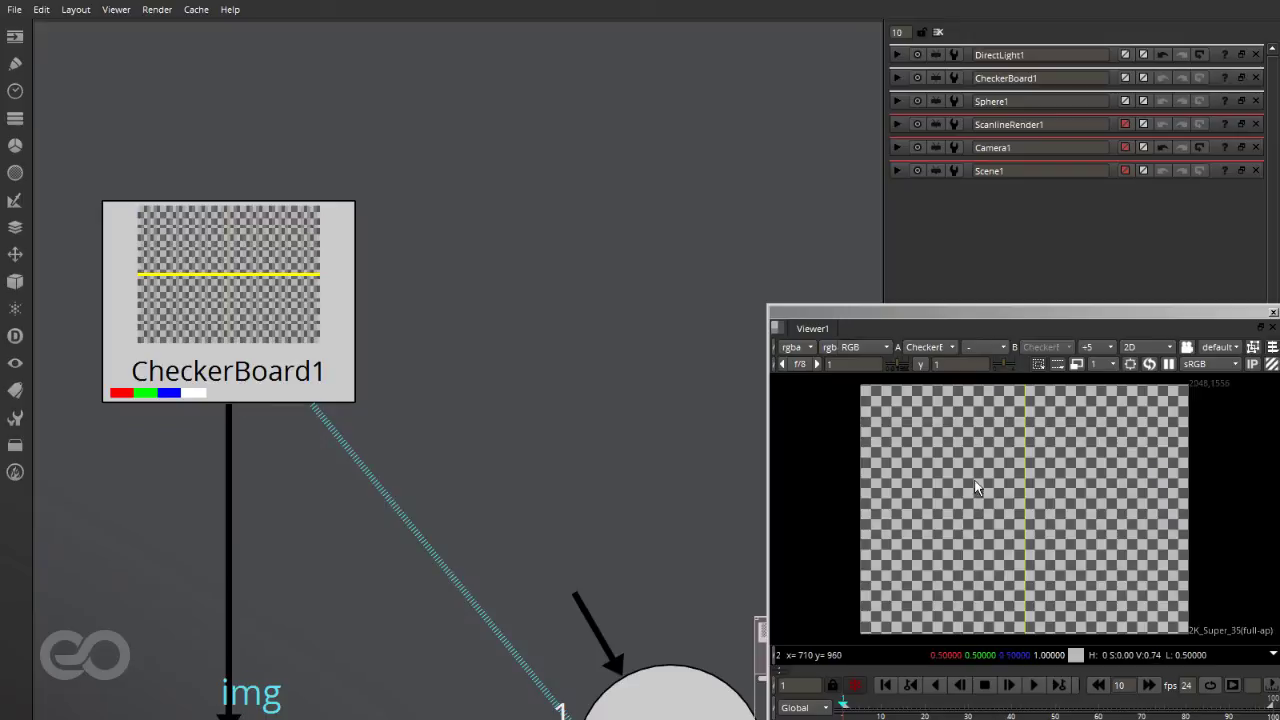
pyautogui.click(792, 347)
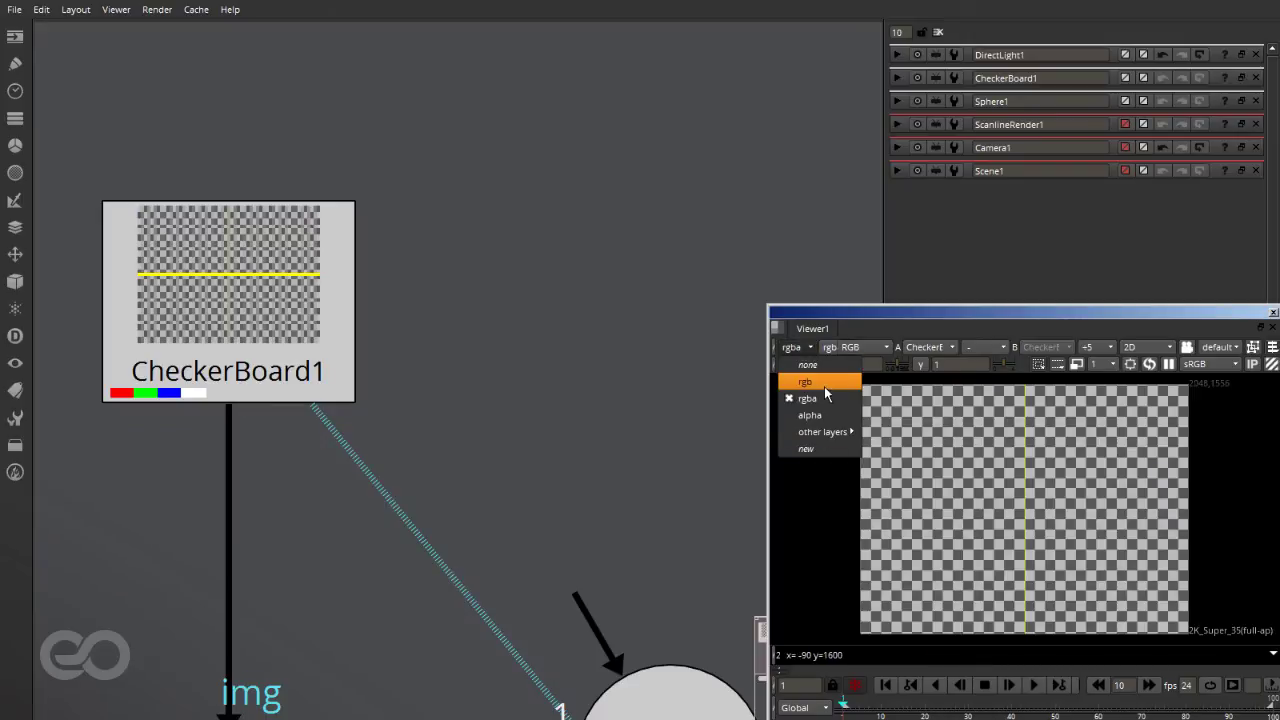
pyautogui.click(552, 449)
# Add a Constant node beside the CheckerBoard node and display it in the viewer
pyautogui.scroll(-2, 396, 370)
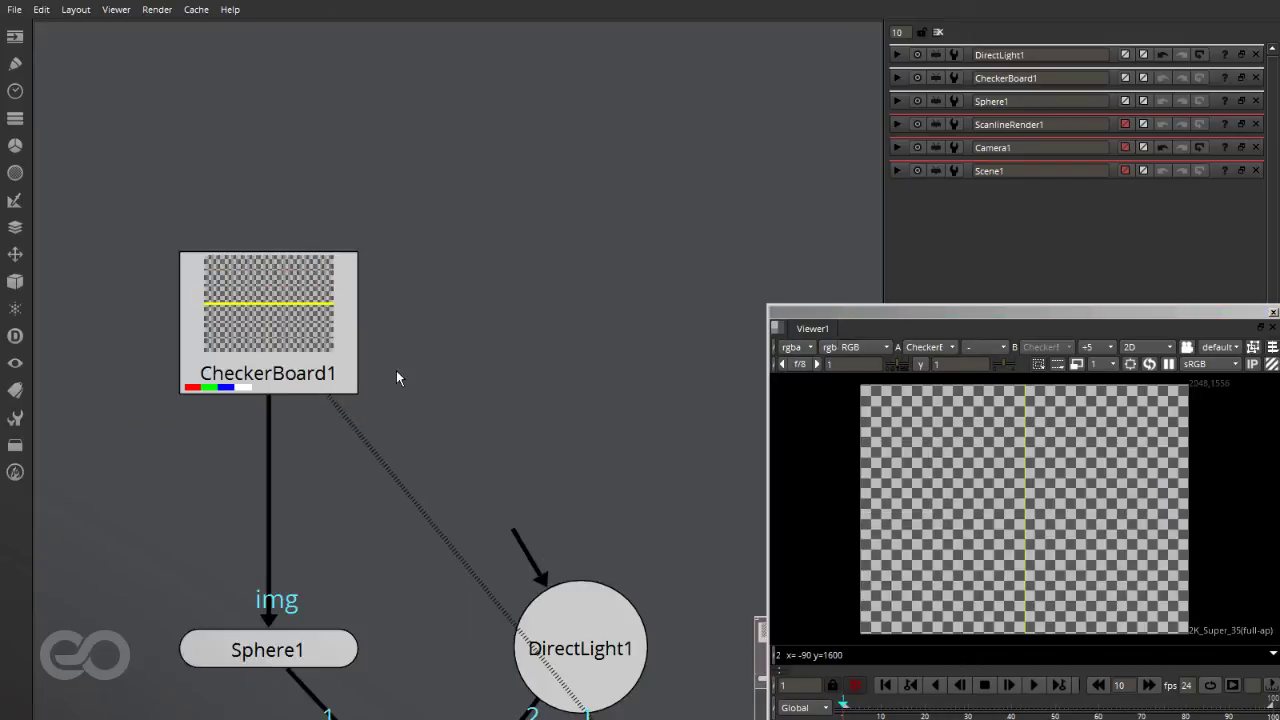
pyautogui.press('Tab')
pyautogui.write('c')
pyautogui.click(483, 393)
pyautogui.click(535, 380)
pyautogui.press('1')
pyautogui.doubleClick(537, 372)
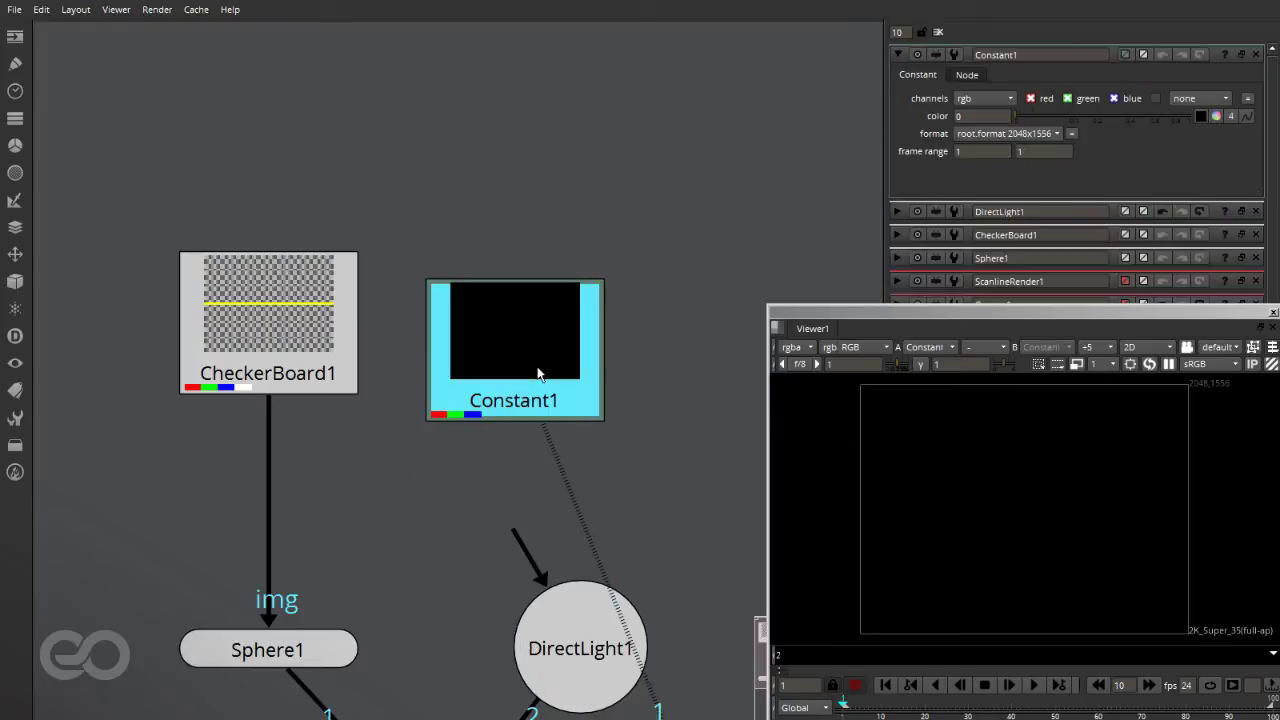
# Set the Constant node's channels to eos and add the channels o and s to that layer
pyautogui.click(983, 98)
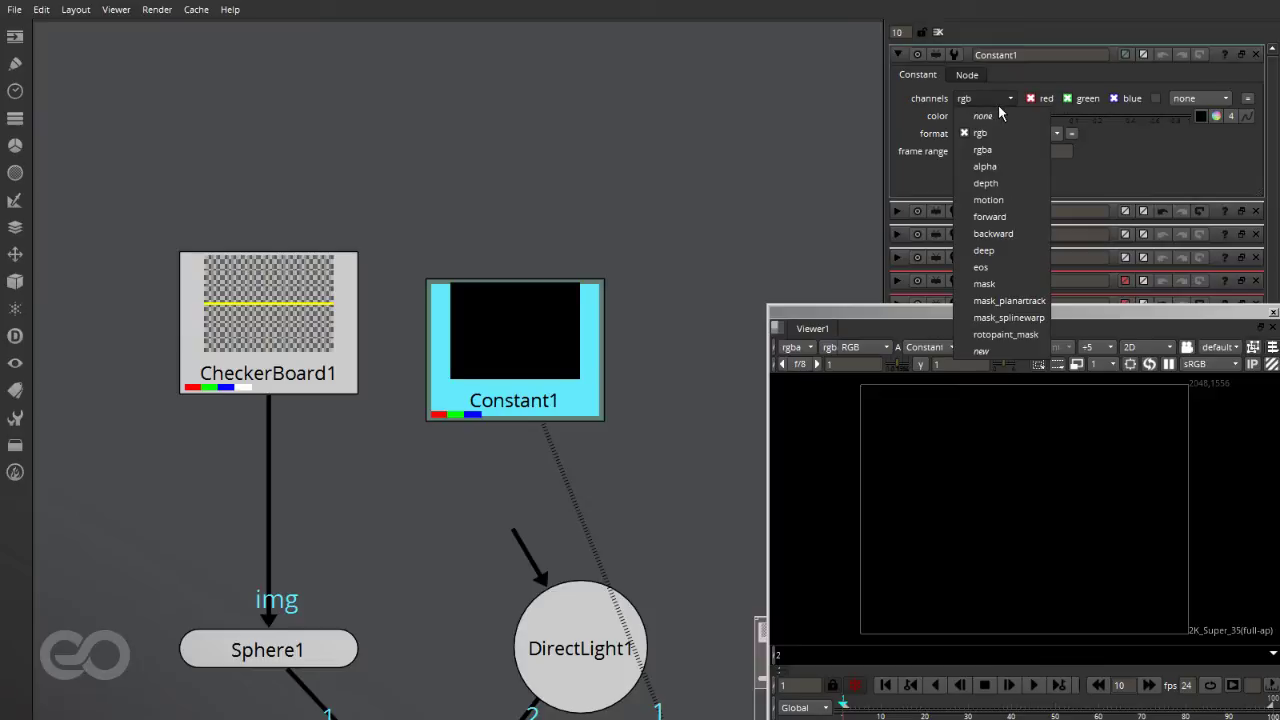
pyautogui.click(1008, 268)
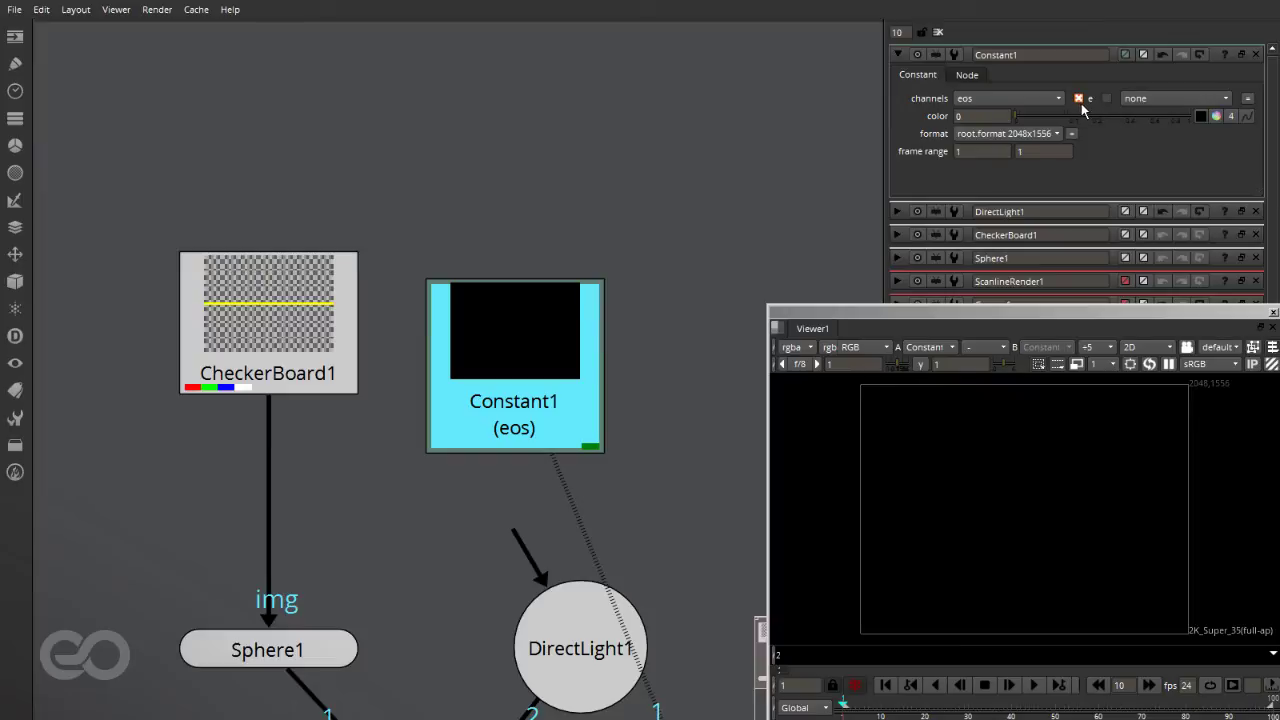
pyautogui.click(1021, 100)
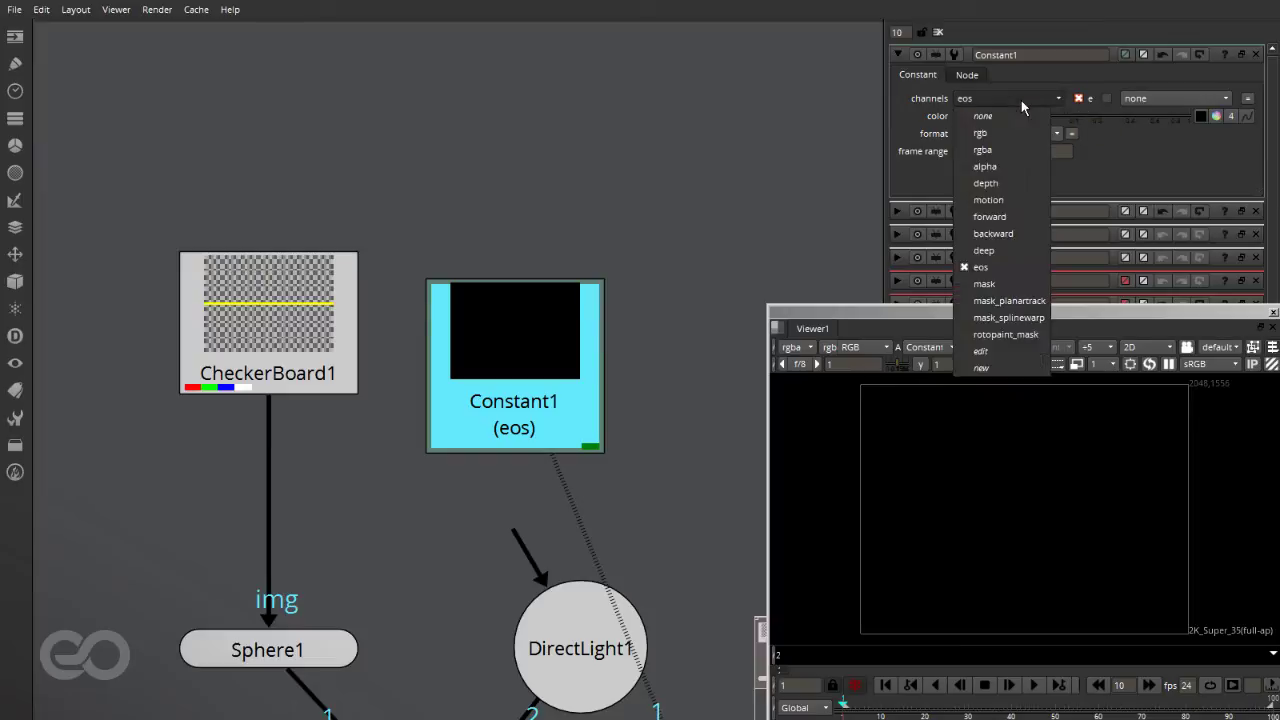
pyautogui.click(985, 351)
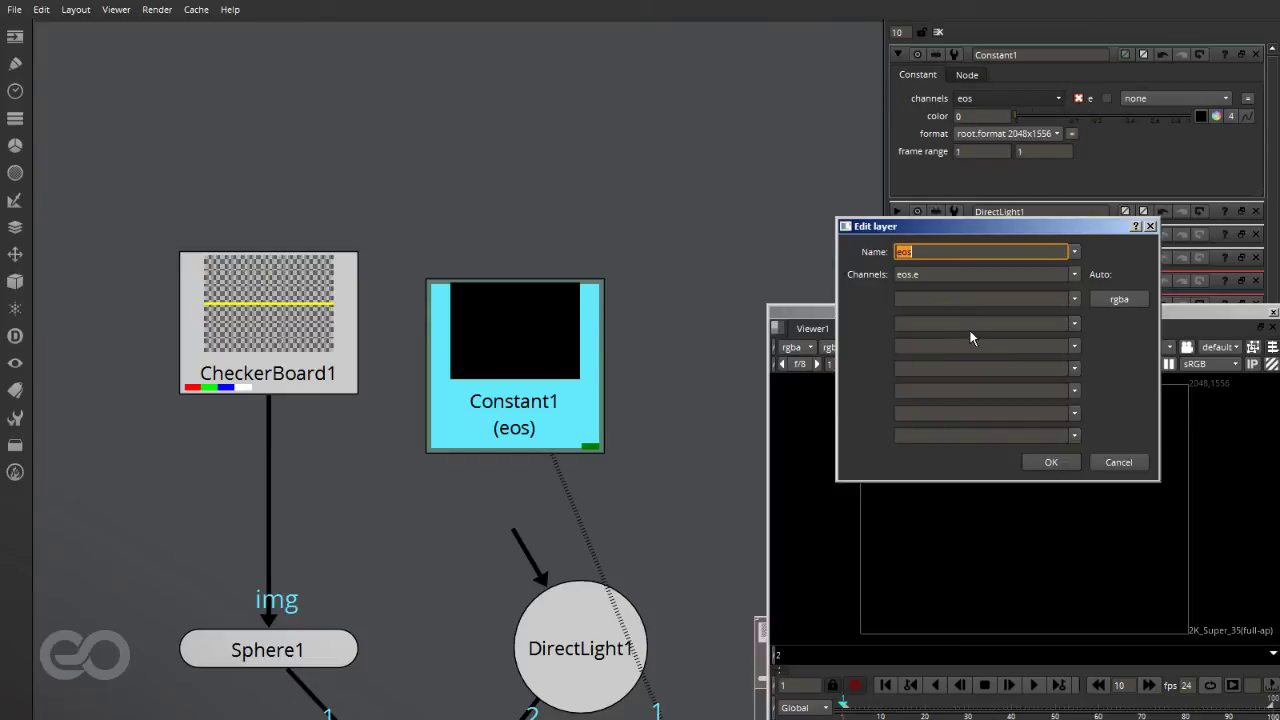
pyautogui.click(946, 275)
pyautogui.click(933, 298)
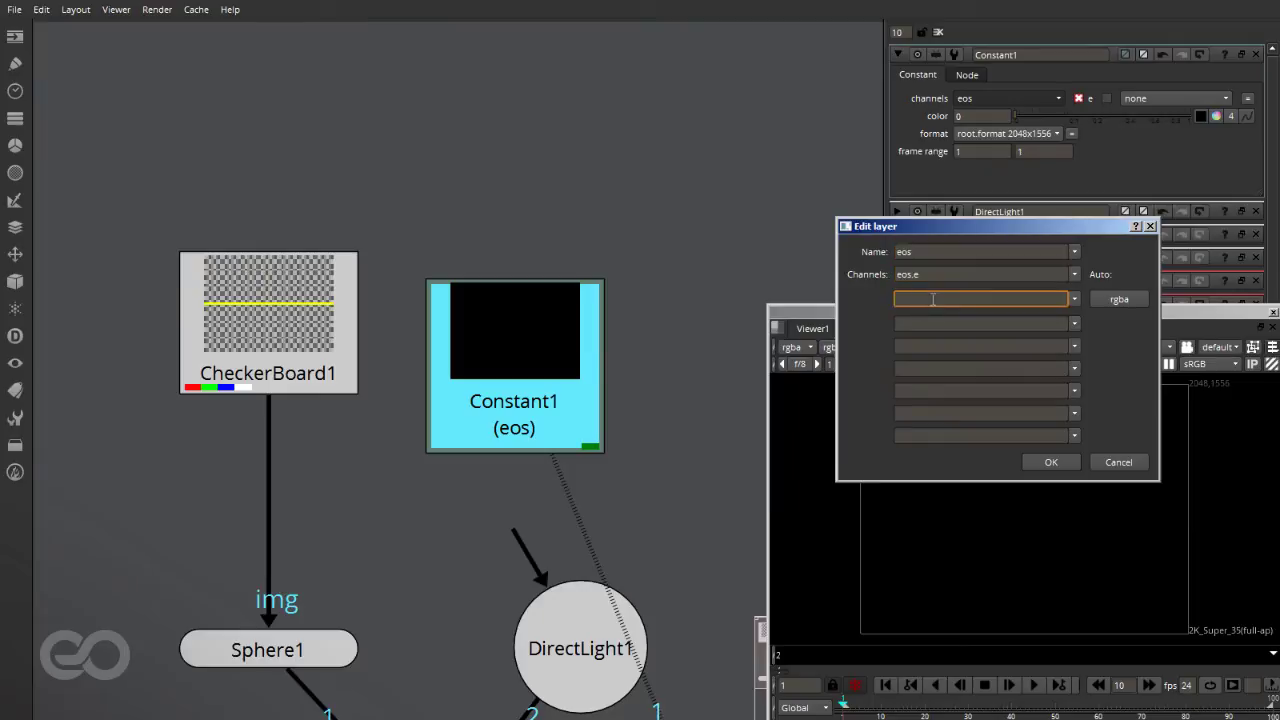
pyautogui.click(931, 322)
pyautogui.write('s')
pyautogui.click(1051, 463)
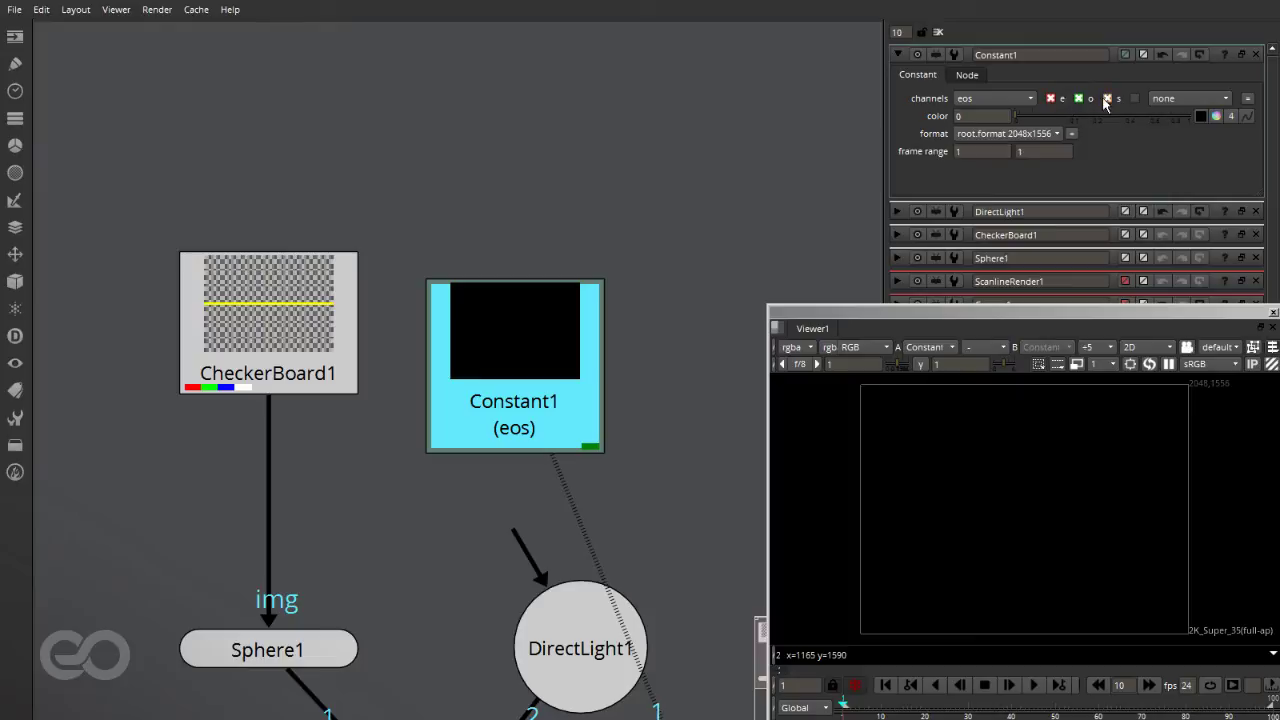
pyautogui.moveTo(554, 394); pyautogui.dragTo(575, 360)
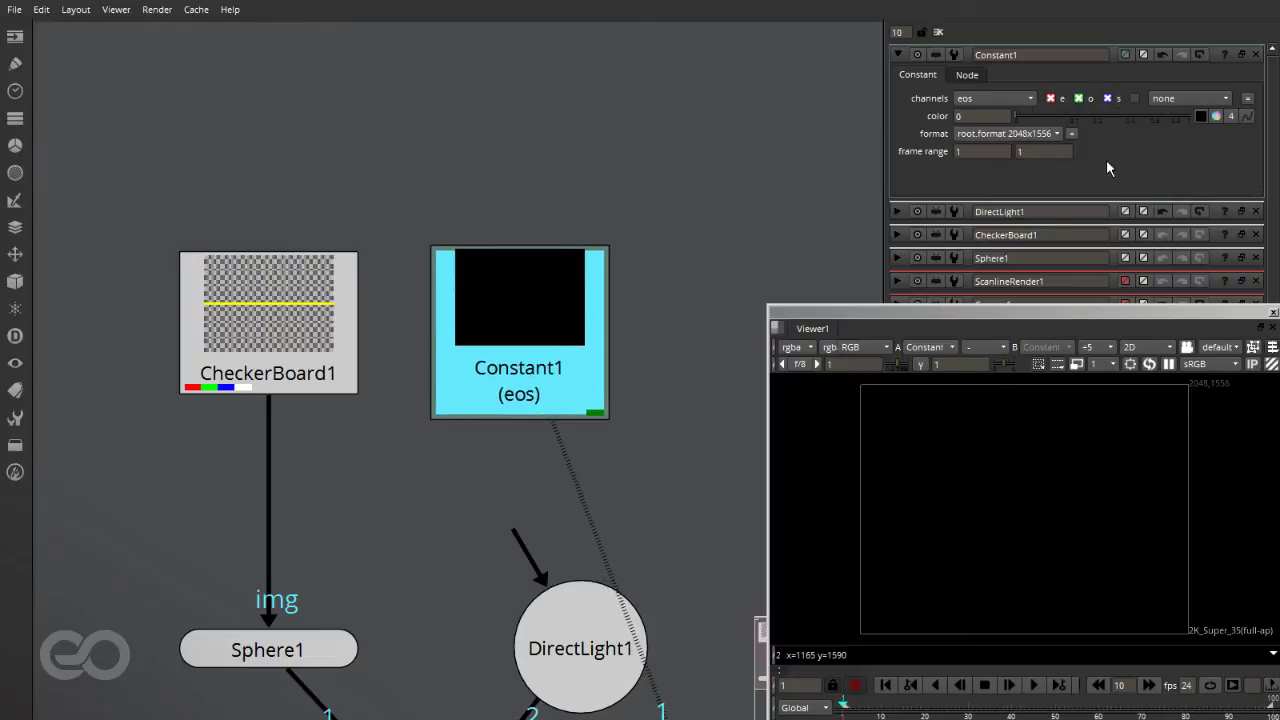
# Set the Constant node's color to 1 and display its eos layer in the viewer
pyautogui.click(1167, 115)
pyautogui.click(795, 347)
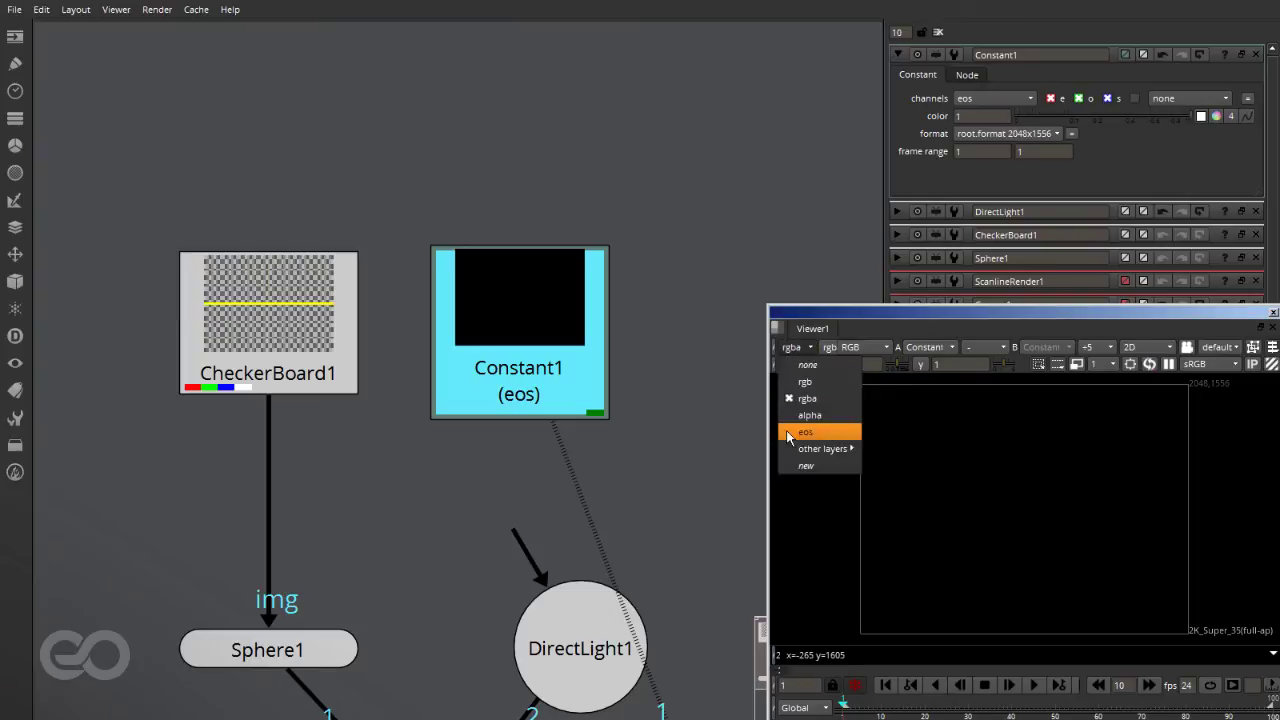
pyautogui.click(841, 437)
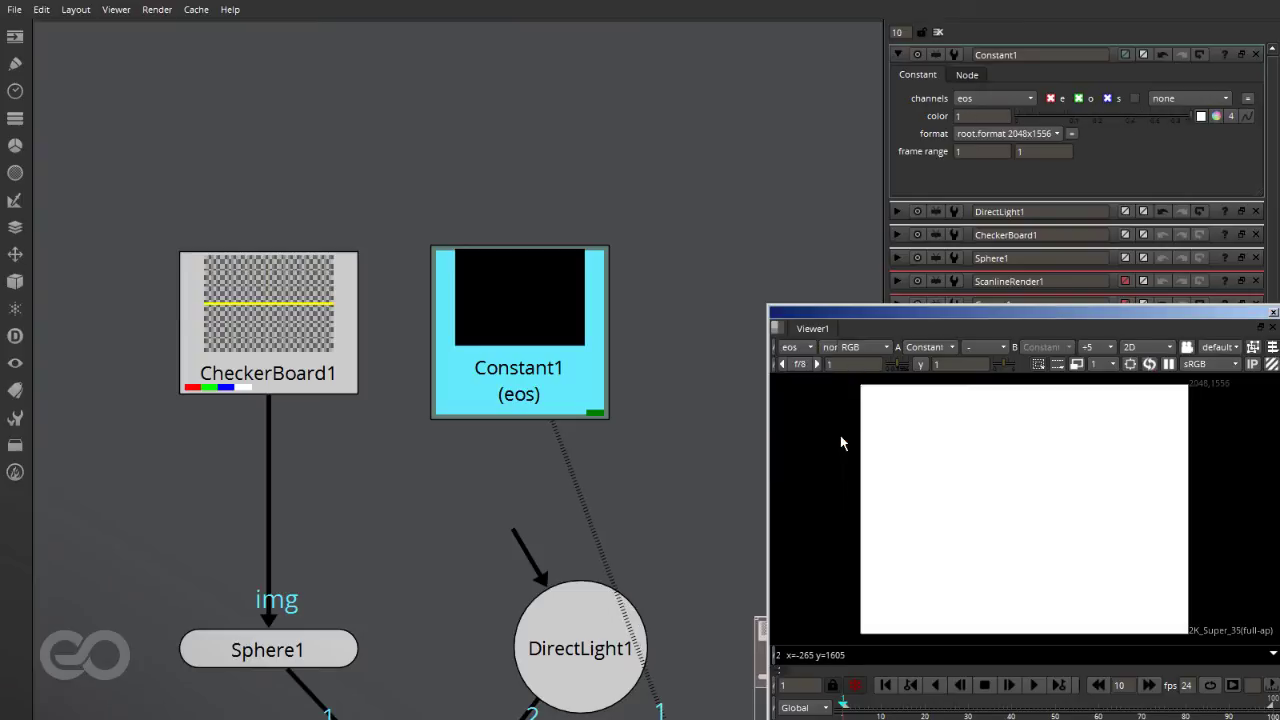
# Change the Constant node's color to an orange with red 0.57, green about 0.368 and blue about 0.084
pyautogui.click(1013, 119)
pyautogui.moveTo(1013, 123); pyautogui.dragTo(1117, 125)
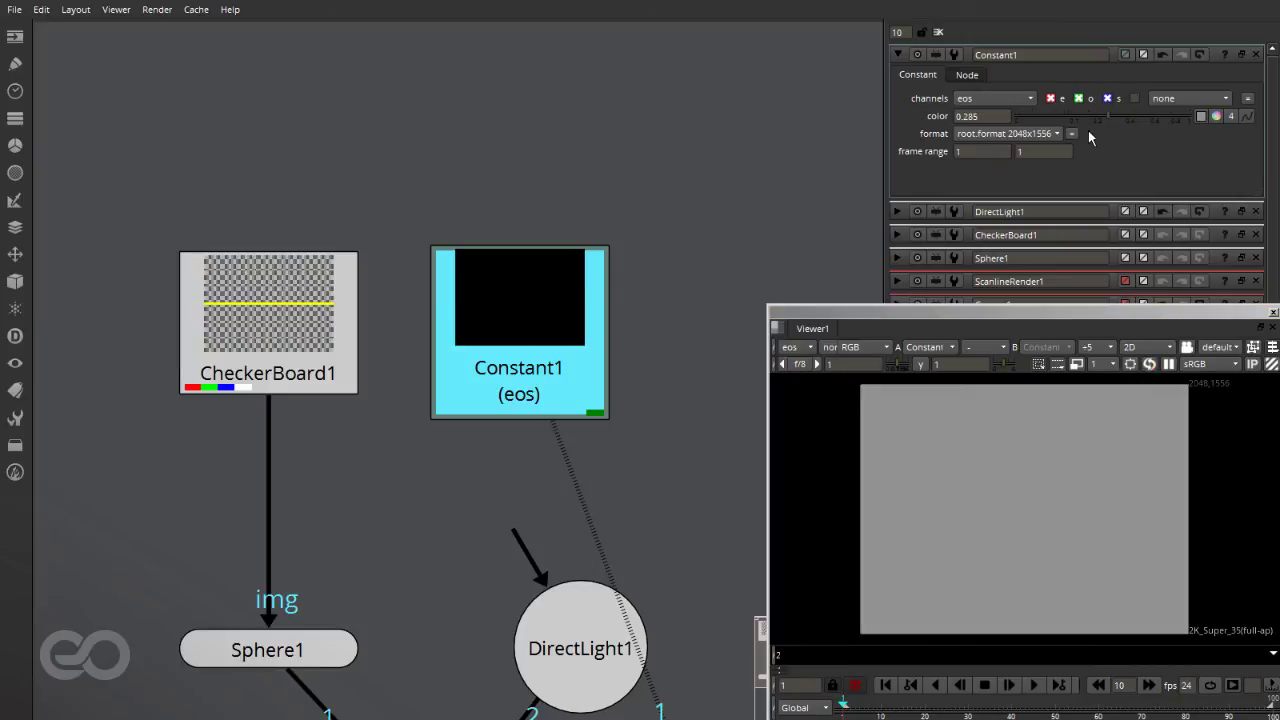
pyautogui.click(1216, 115)
pyautogui.moveTo(589, 261)
pyautogui.mouseDown()
pyautogui.moveTo(683, 195)
pyautogui.moveTo(664, 170)
pyautogui.moveTo(690, 199)
pyautogui.moveTo(676, 178)
pyautogui.mouseUp()
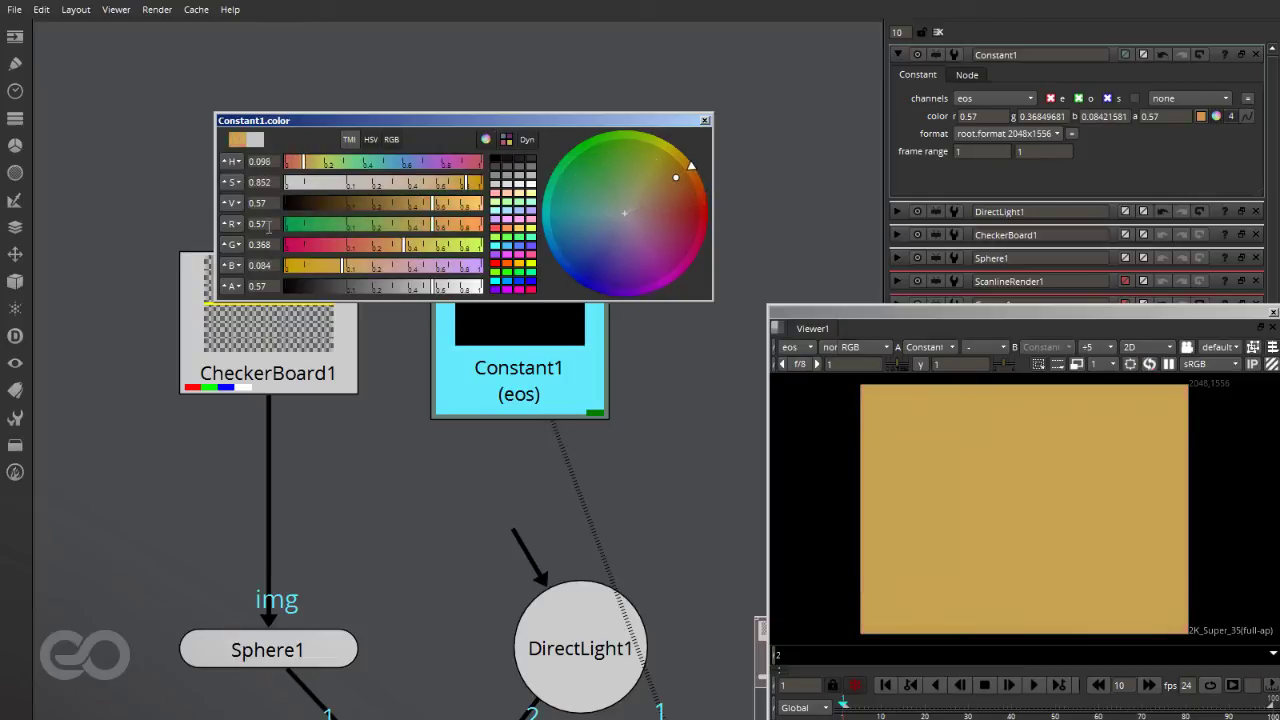
pyautogui.click(705, 120)
# Move the Constant node slightly lower, to a spot just above the DirectLight node
pyautogui.click(636, 348)
pyautogui.doubleClick(538, 398)
pyautogui.click(419, 531)
pyautogui.moveTo(531, 318); pyautogui.dragTo(525, 361)
pyautogui.click(399, 544)
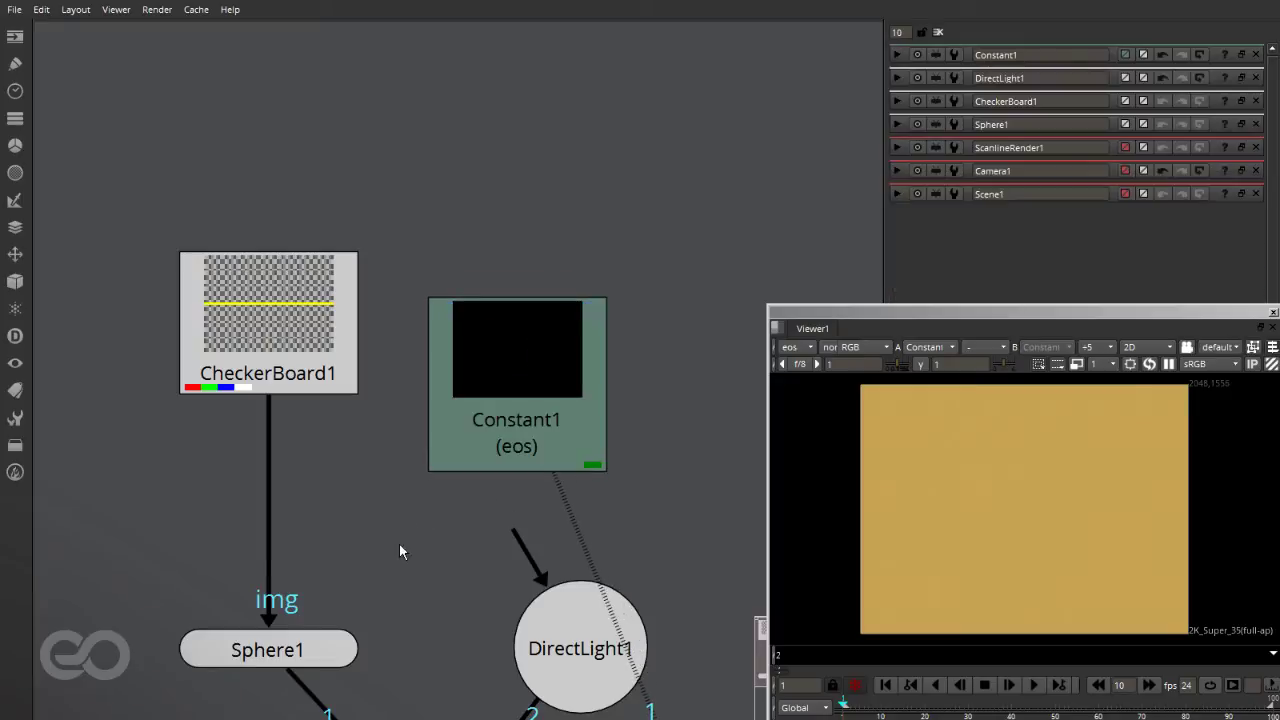
# View the CheckerBoard node's rgba layer in the viewer and review the Constant node's eos settings
pyautogui.doubleClick(286, 334)
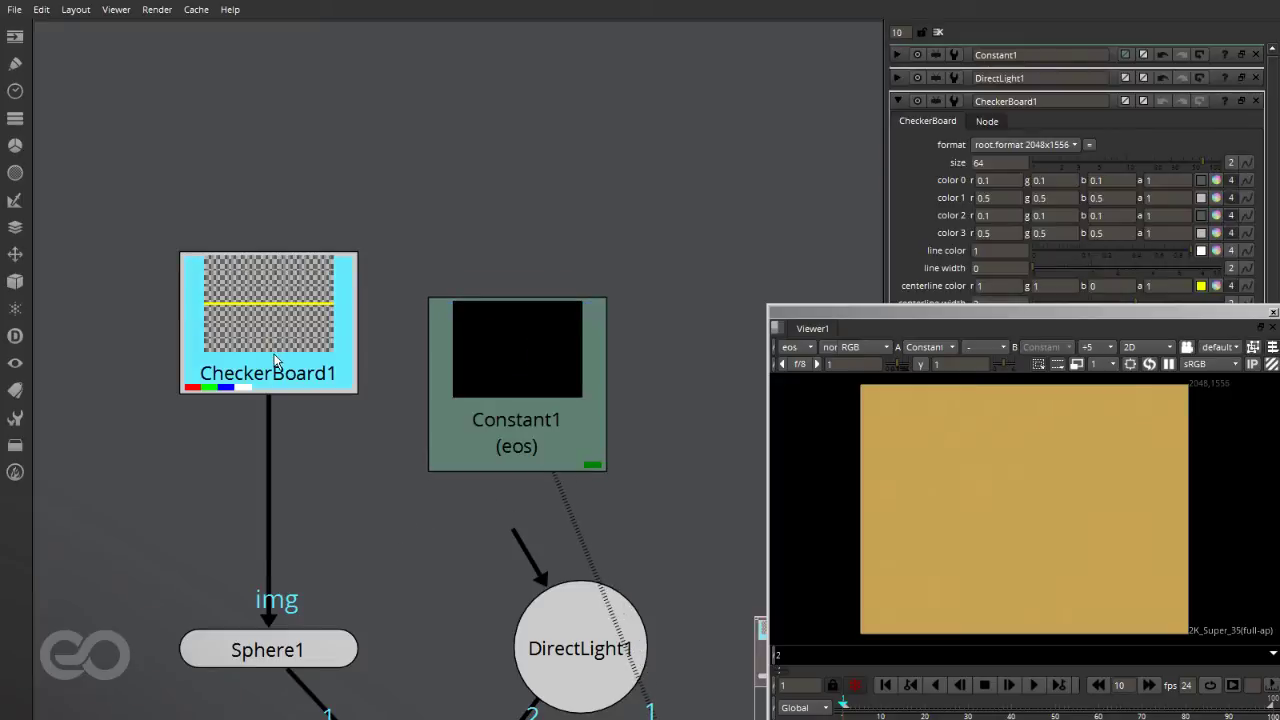
pyautogui.press('1')
pyautogui.click(805, 347)
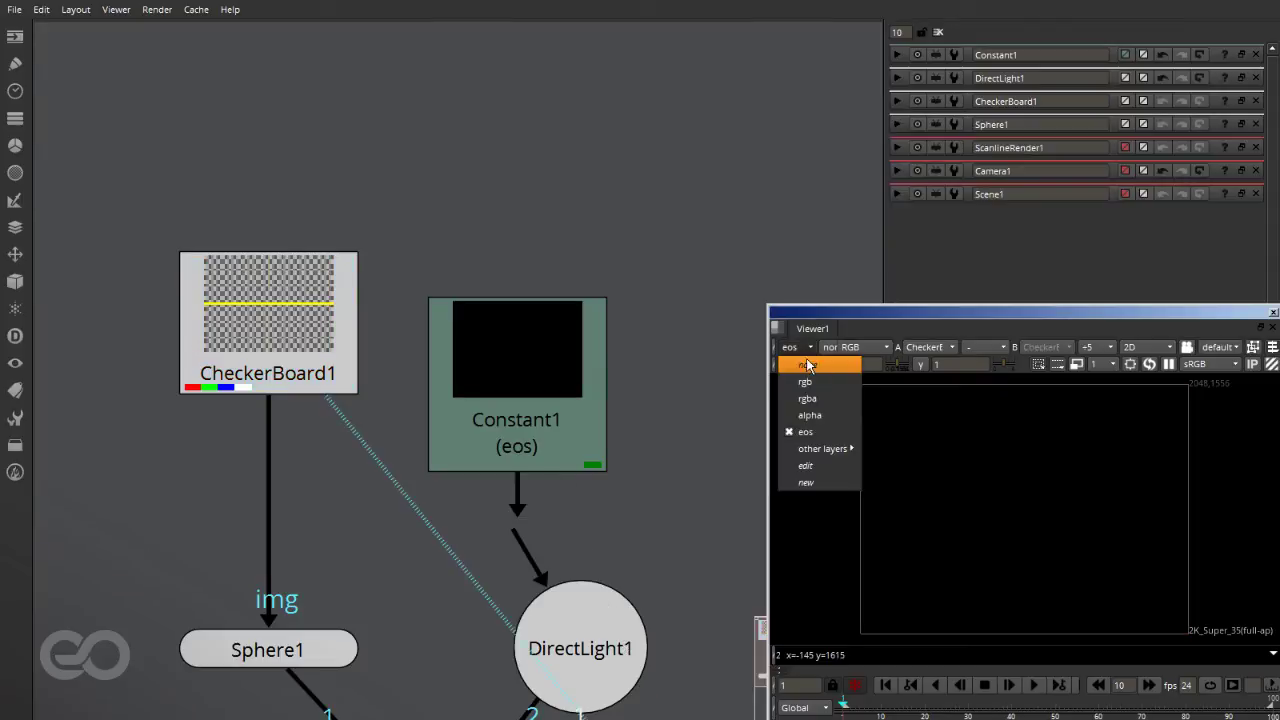
pyautogui.click(820, 404)
pyautogui.doubleClick(567, 408)
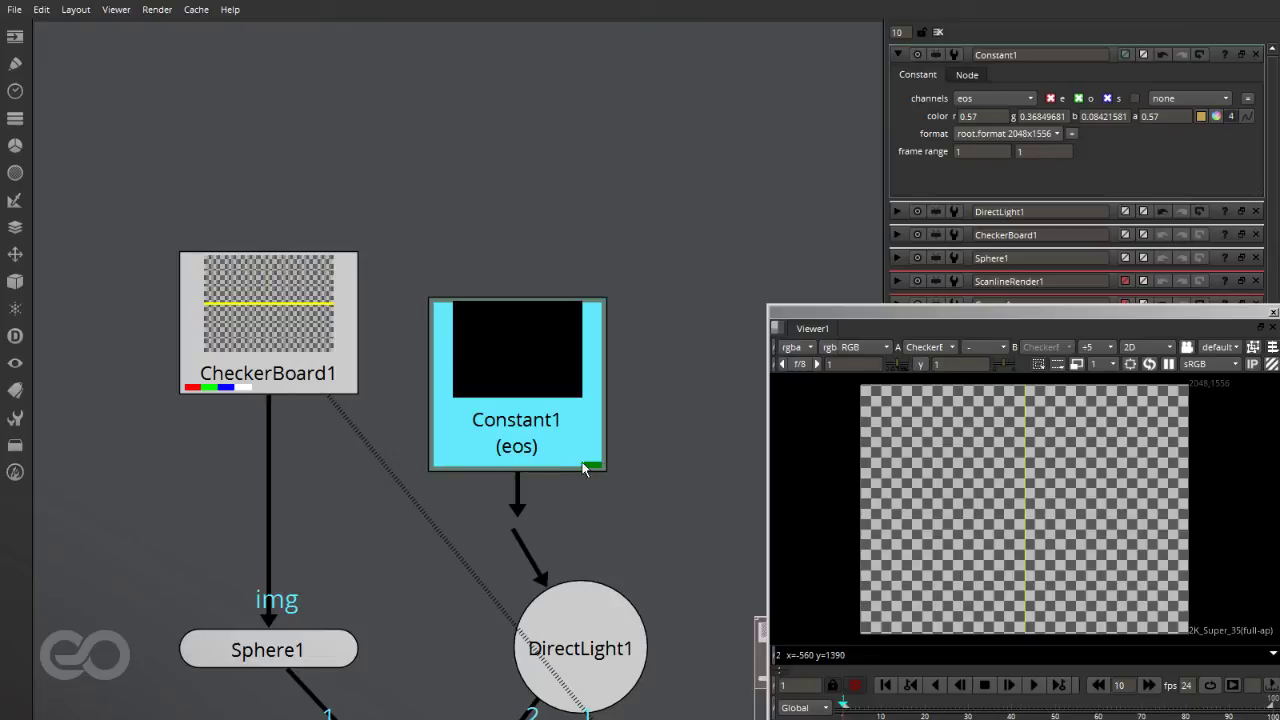
pyautogui.click(621, 540)
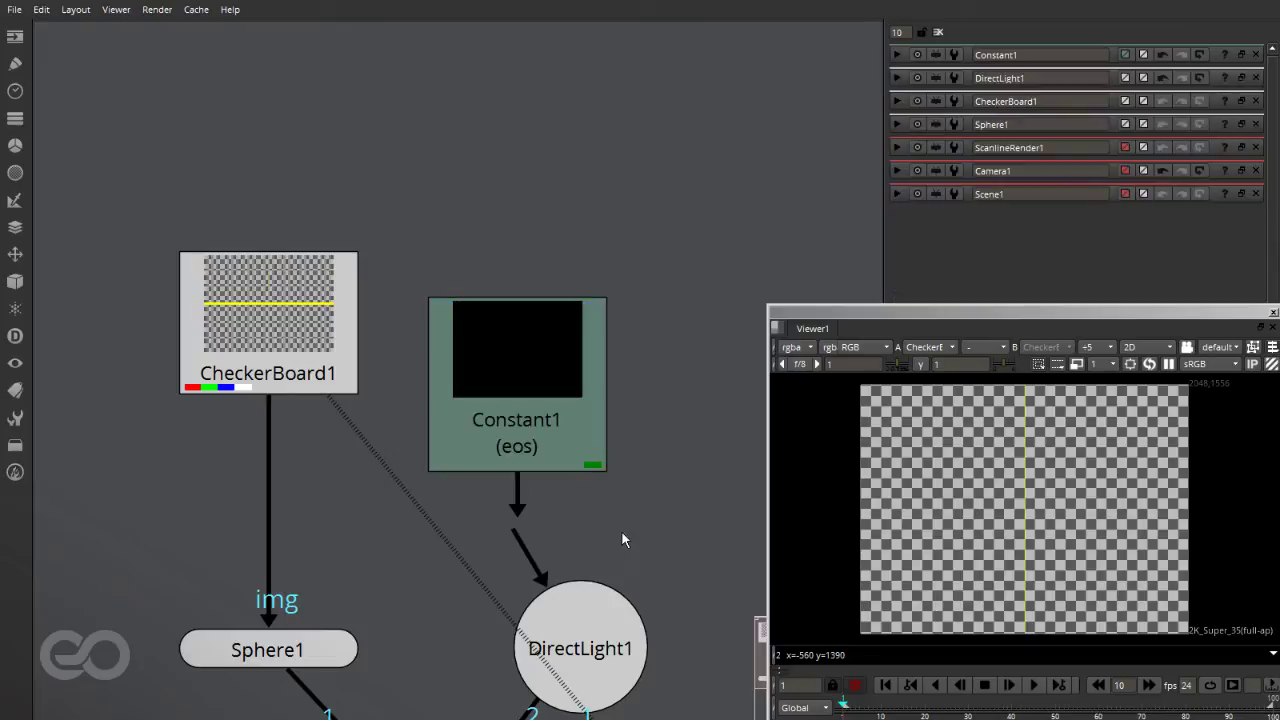
# Insert a ShuffleCopy node between the CheckerBoard and Sphere nodes, directly below the CheckerBoard
pyautogui.press('Tab')
pyautogui.write('shufflecopy')
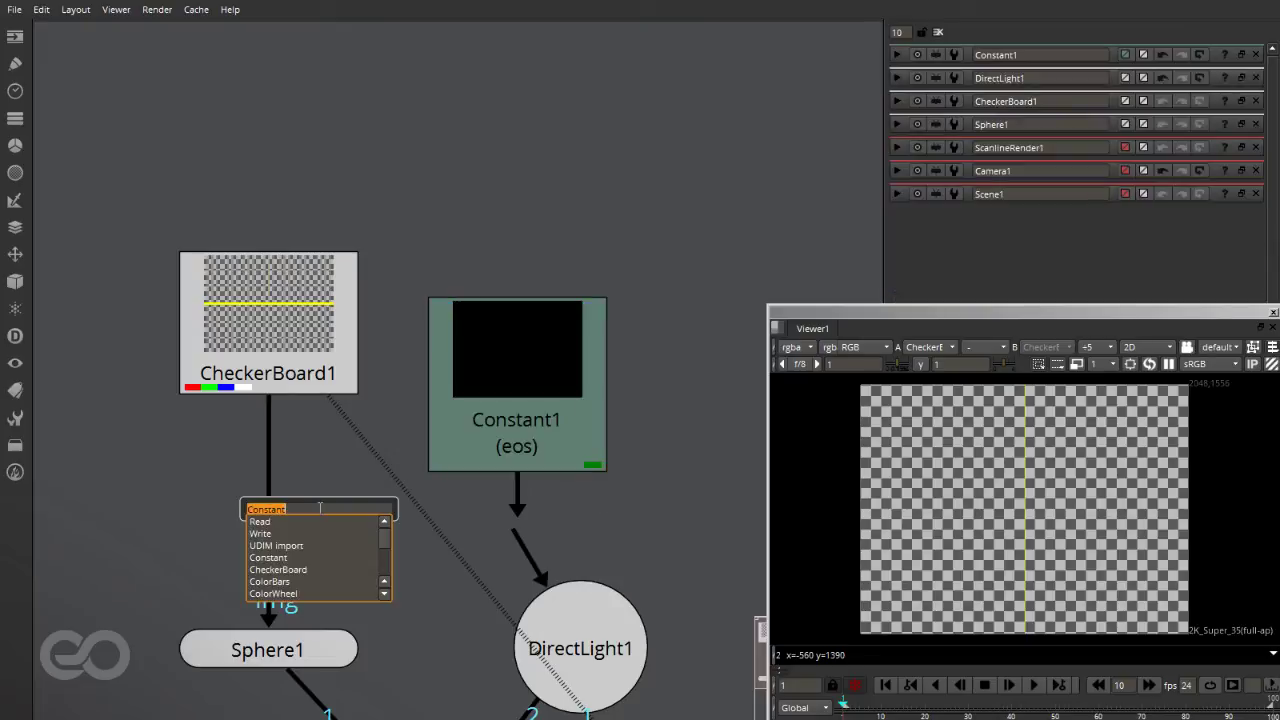
pyautogui.press('Return')
pyautogui.moveTo(309, 530); pyautogui.dragTo(285, 452)
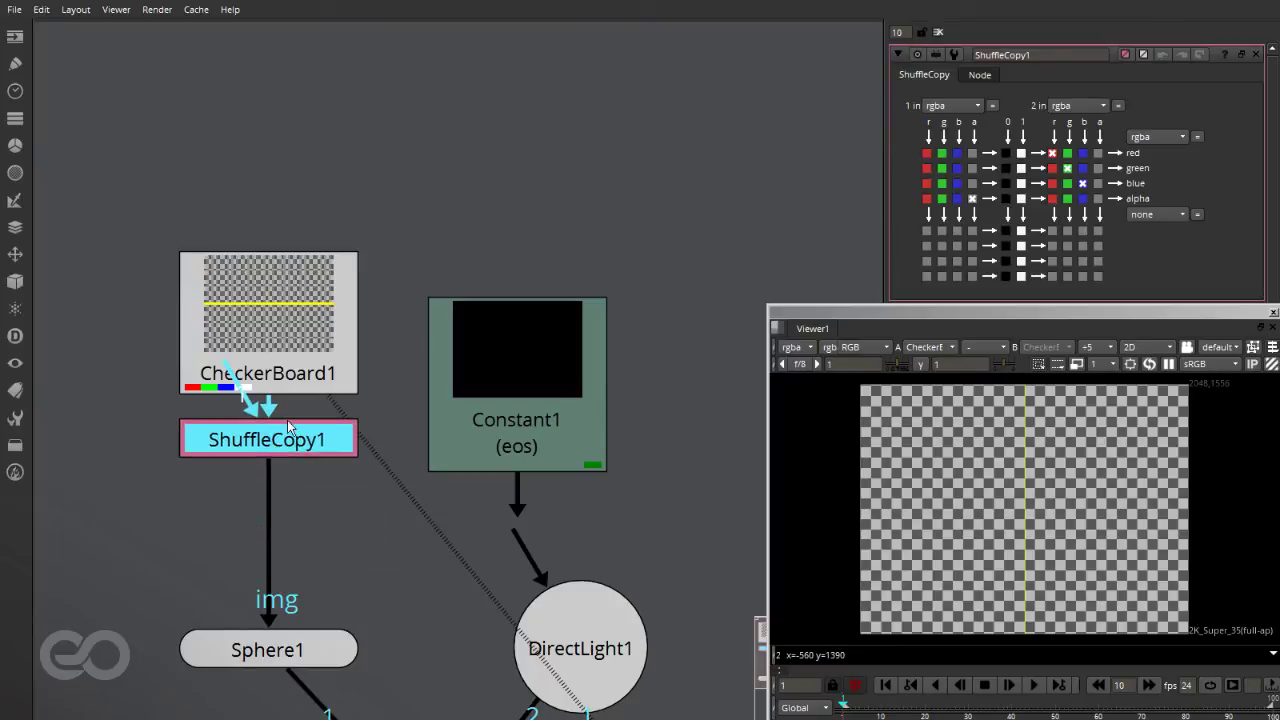
# Connect the Constant node to the ShuffleCopy's input 1 and place it to the left of the ShuffleCopy
pyautogui.click(130, 466)
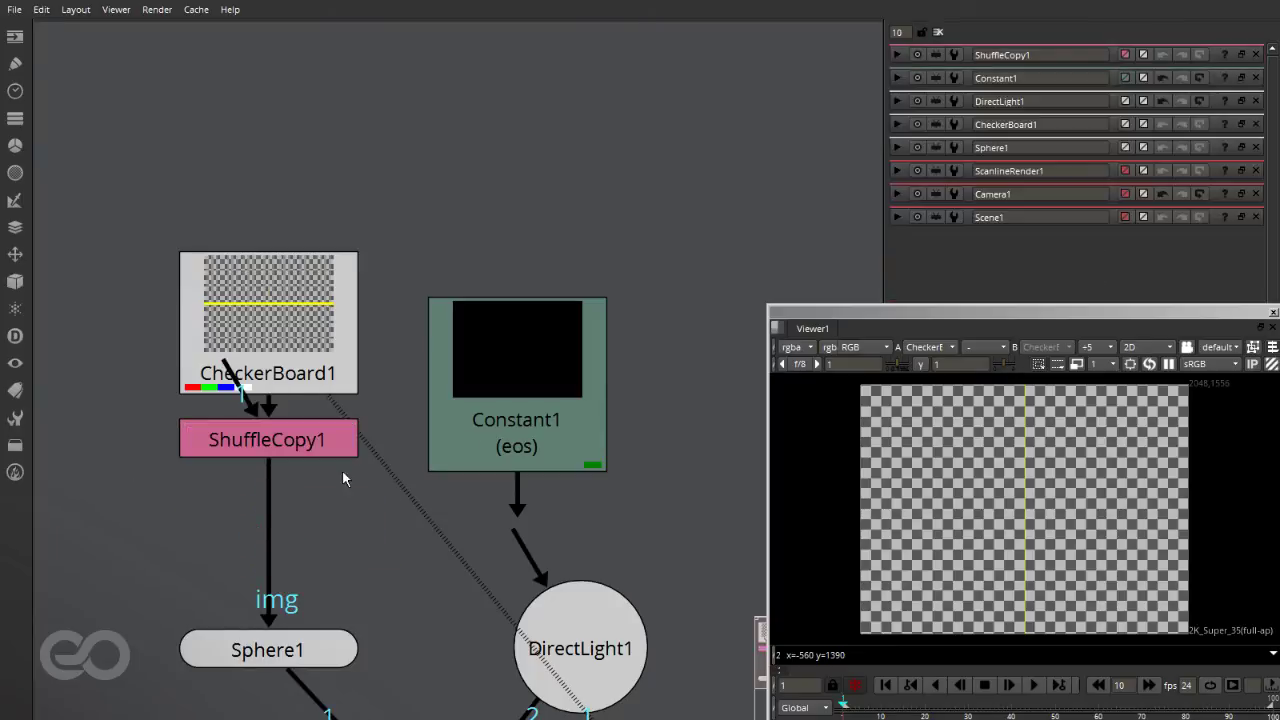
pyautogui.doubleClick(286, 449)
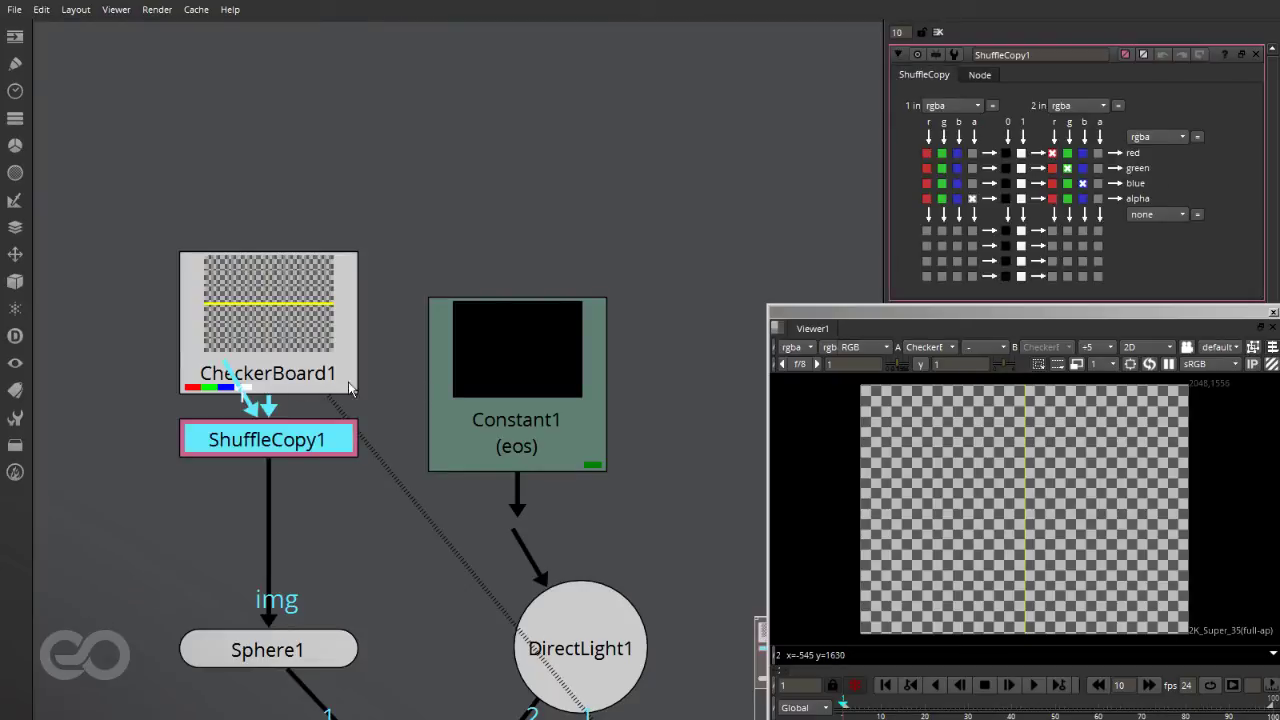
pyautogui.moveTo(235, 383); pyautogui.dragTo(65, 414)
pyautogui.scroll(-2, 645, 443)
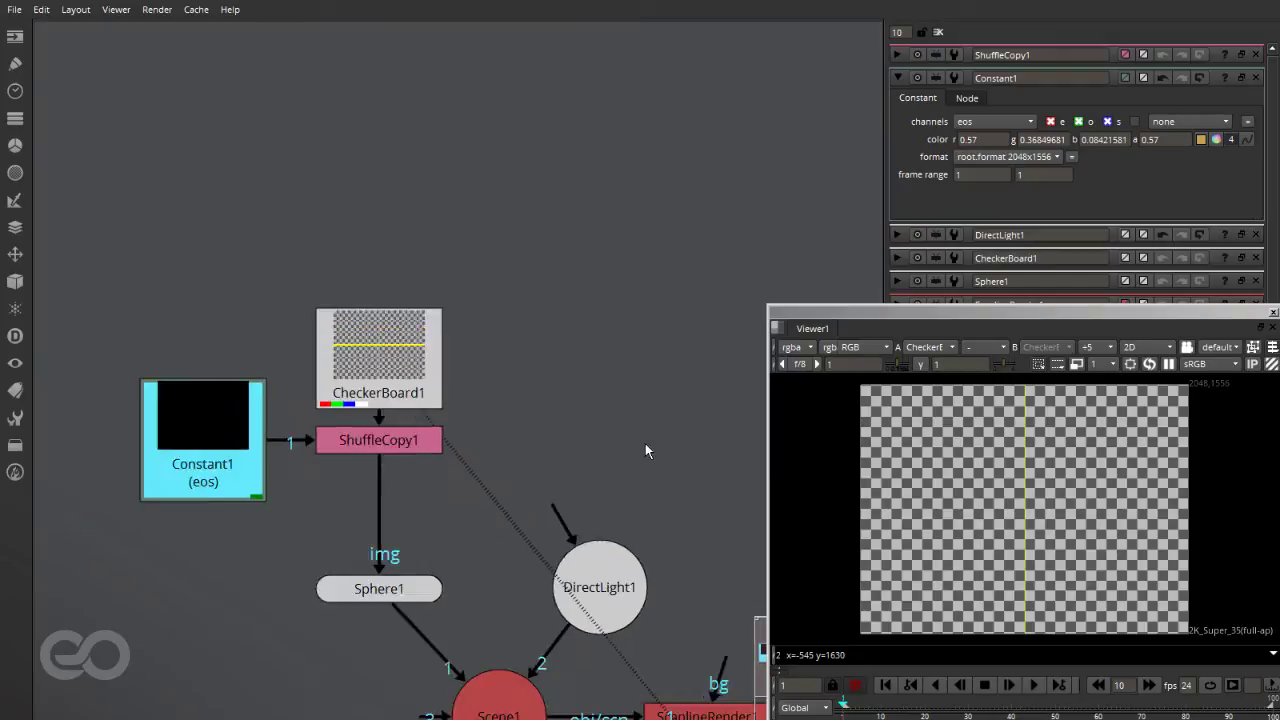
# Set the ShuffleCopy's input 1 layer and second output layer to eos, routing e, o and s to their matching outputs
pyautogui.scroll(3, 240, 394)
pyautogui.click(620, 497)
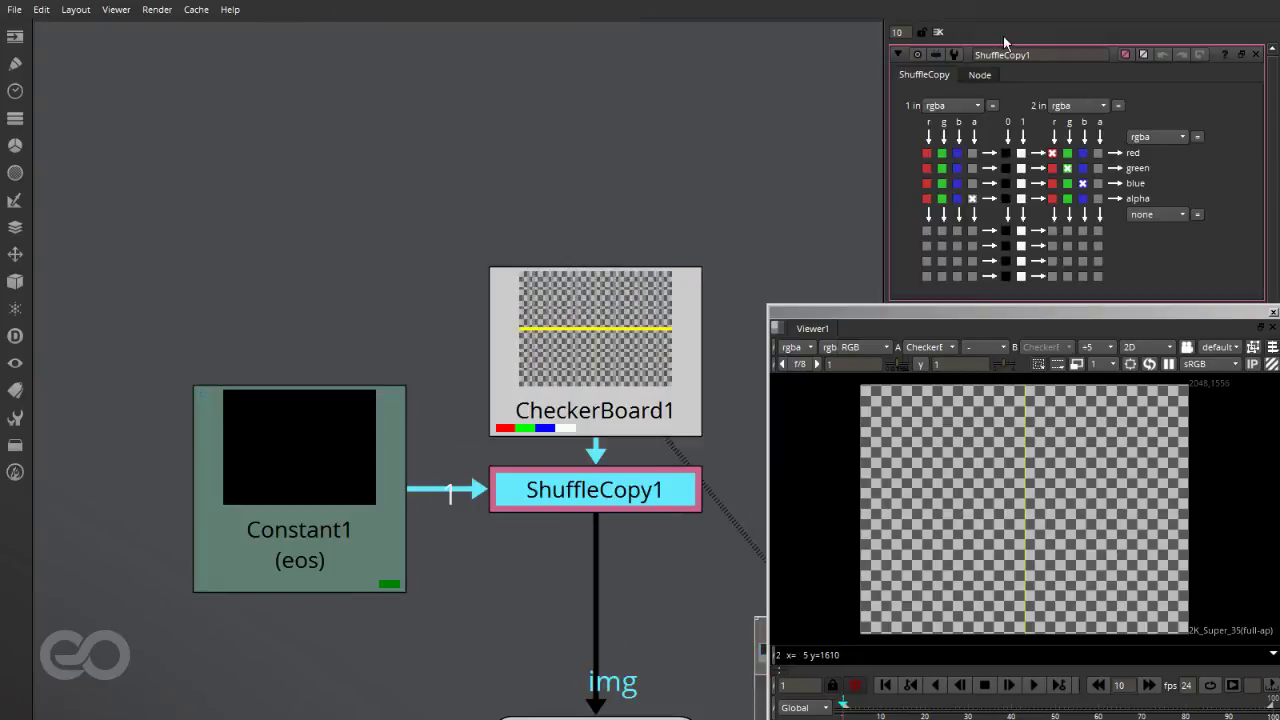
pyautogui.click(970, 112)
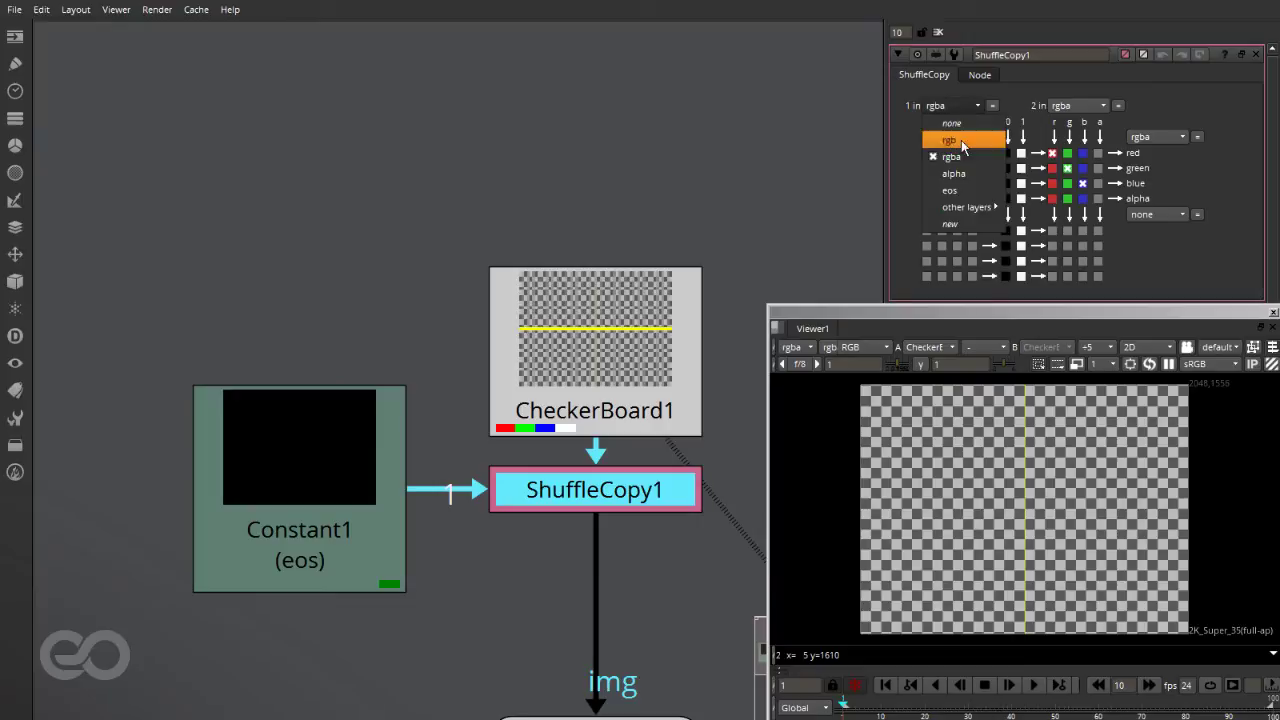
pyautogui.click(961, 186)
pyautogui.click(1170, 214)
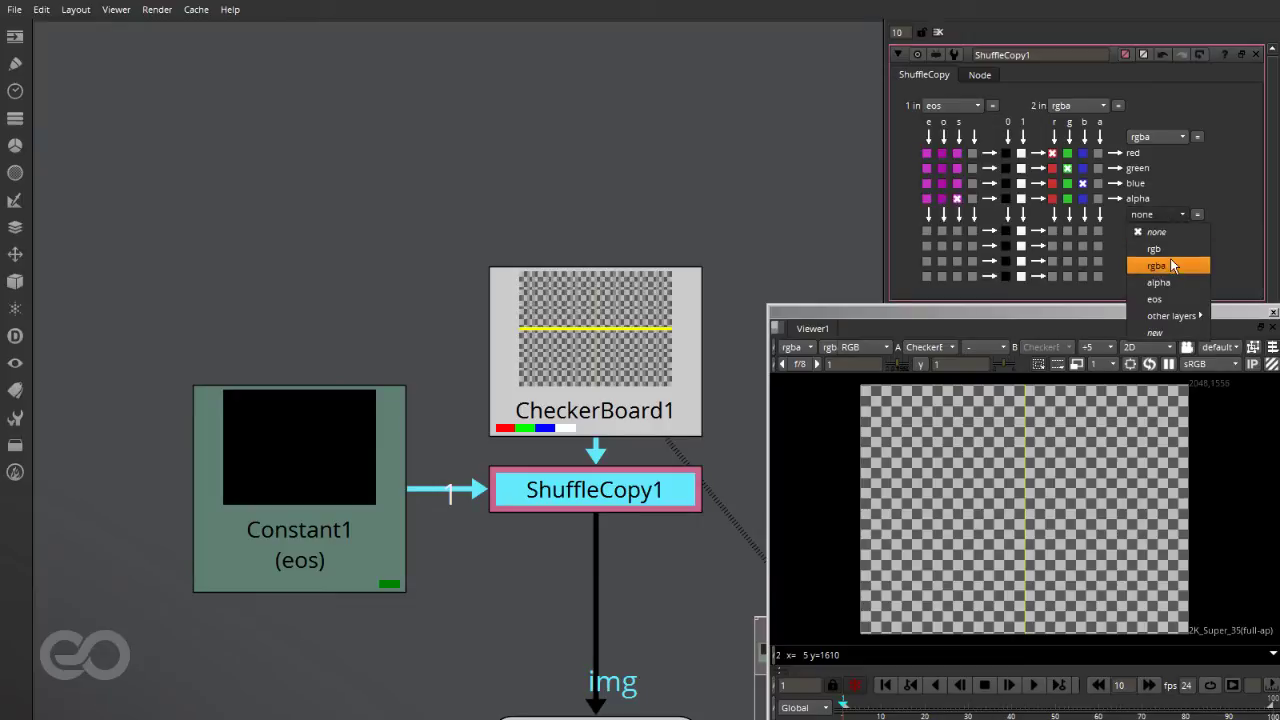
pyautogui.click(1170, 299)
pyautogui.click(926, 230)
pyautogui.click(941, 245)
pyautogui.click(956, 261)
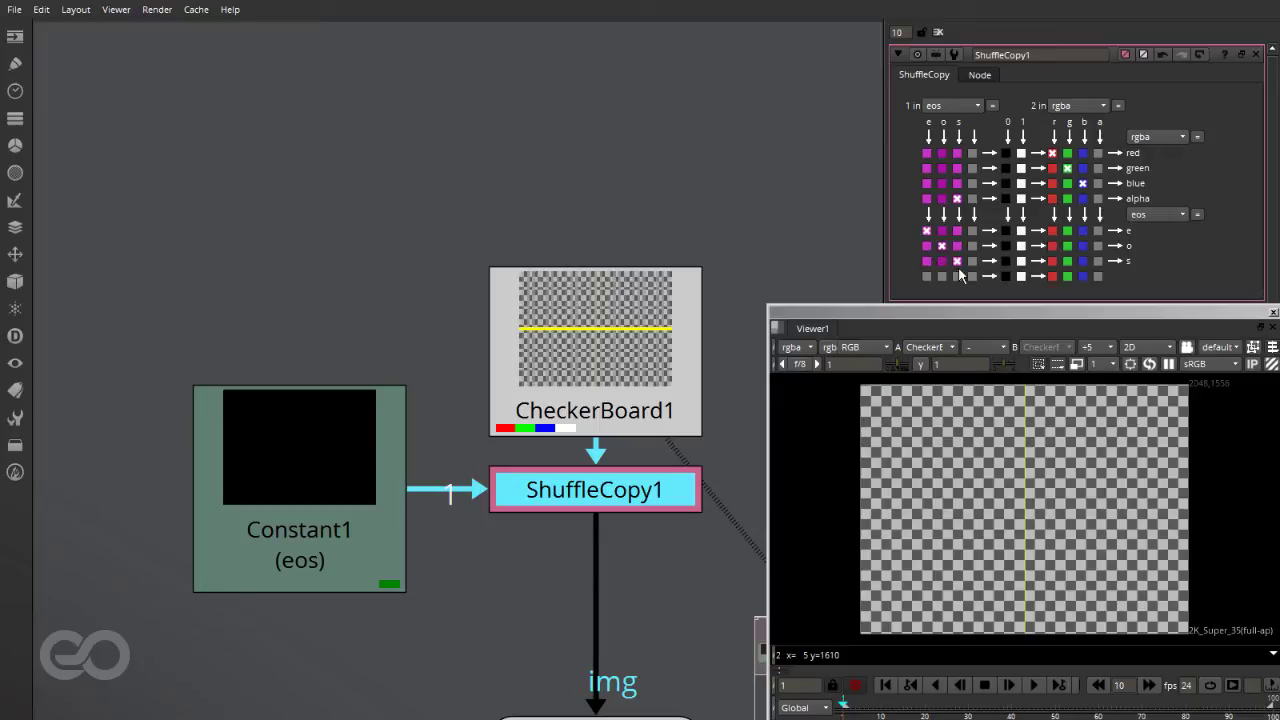
# Set the ShuffleCopy's alpha row to 0 and its first output layer to rgb
pyautogui.click(1006, 199)
pyautogui.click(1155, 137)
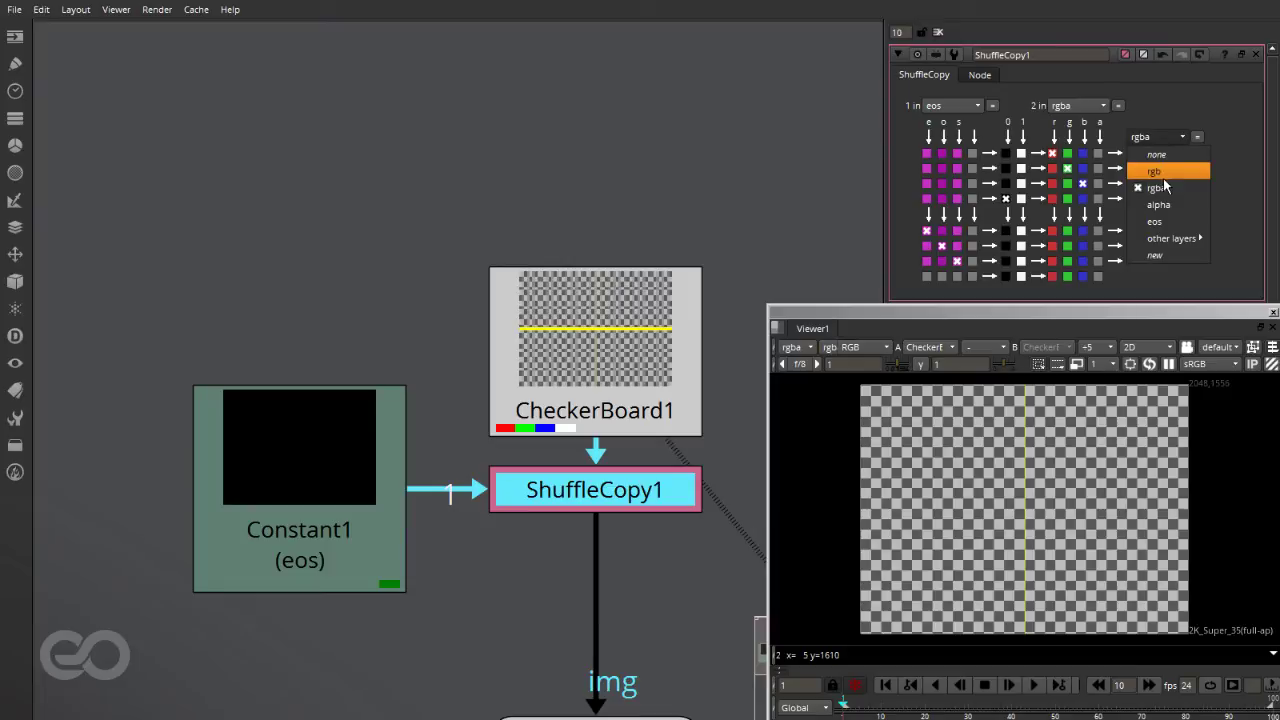
pyautogui.click(1164, 185)
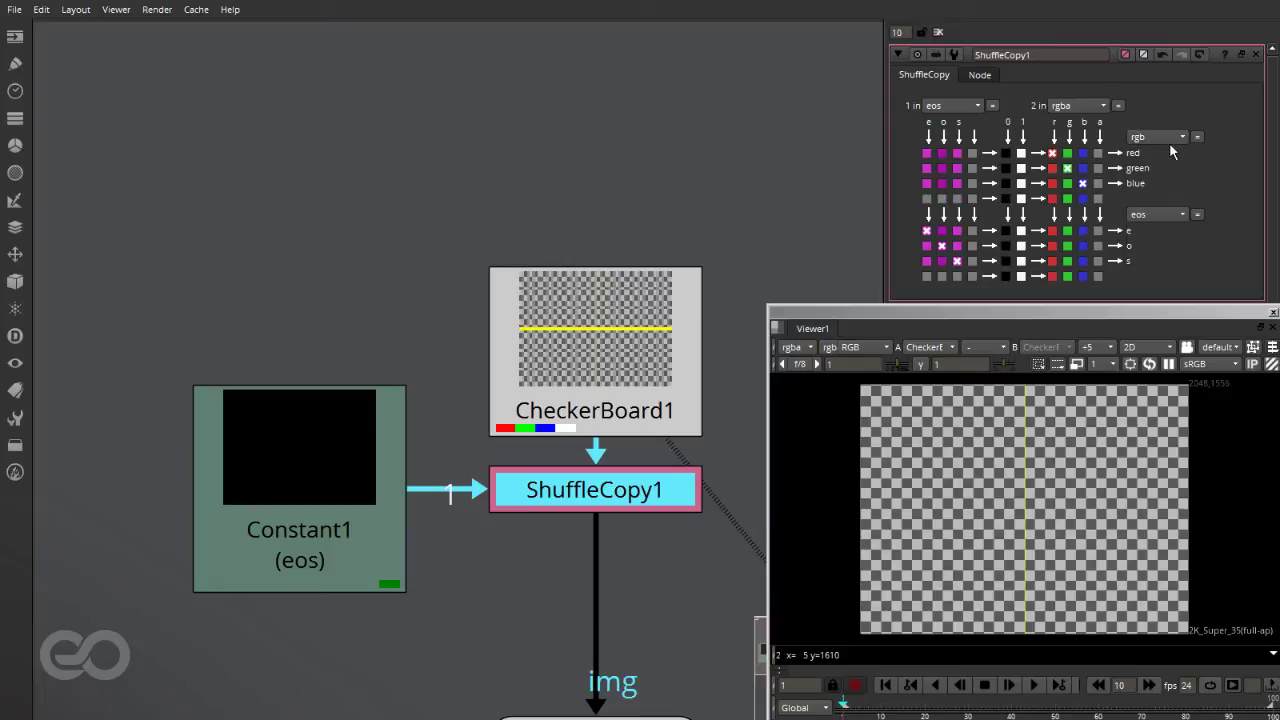
# View the ShuffleCopy's output in the viewer, checking its eos layer before returning to the rgba layer
pyautogui.scroll(-4, 286, 300)
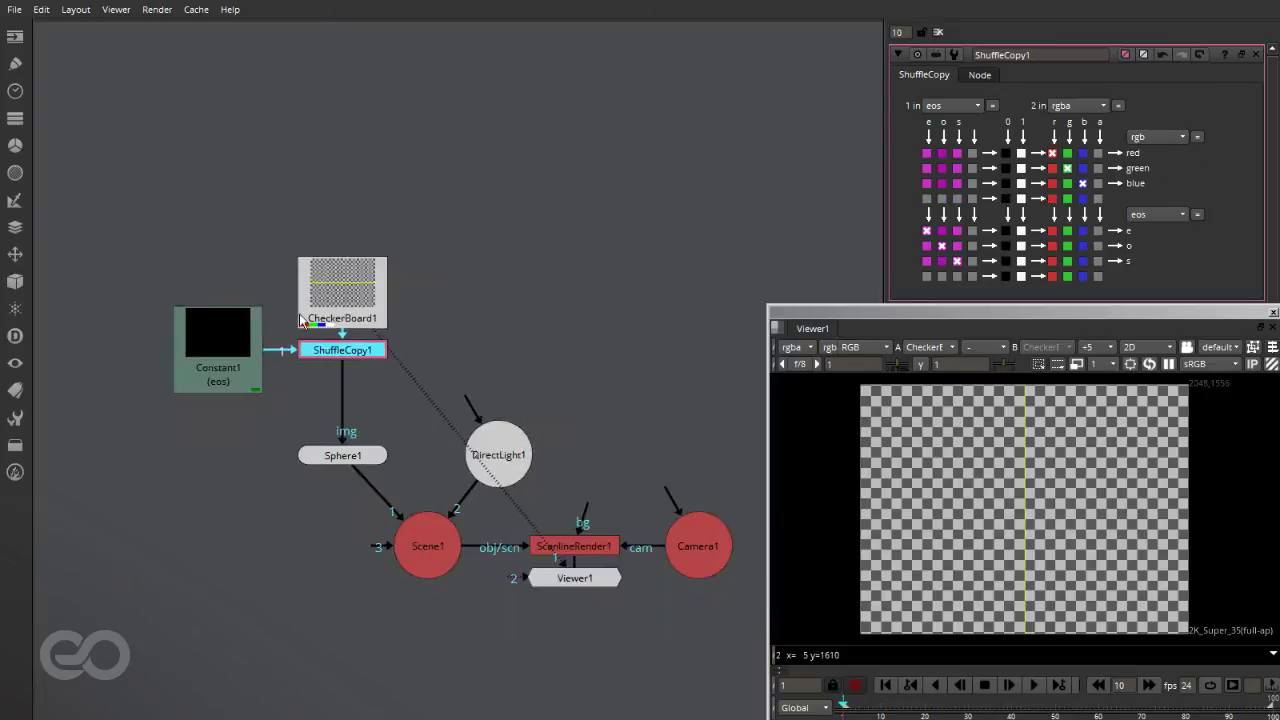
pyautogui.scroll(5, 427, 336)
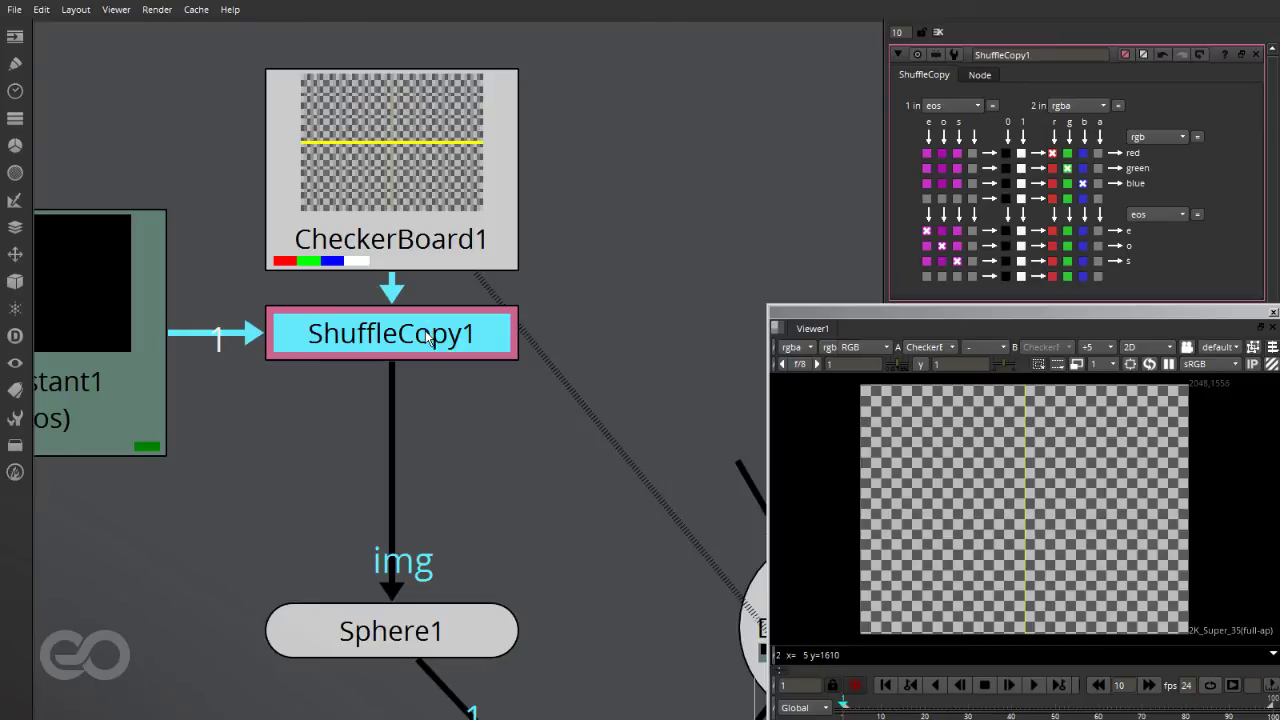
pyautogui.press('1')
pyautogui.click(798, 348)
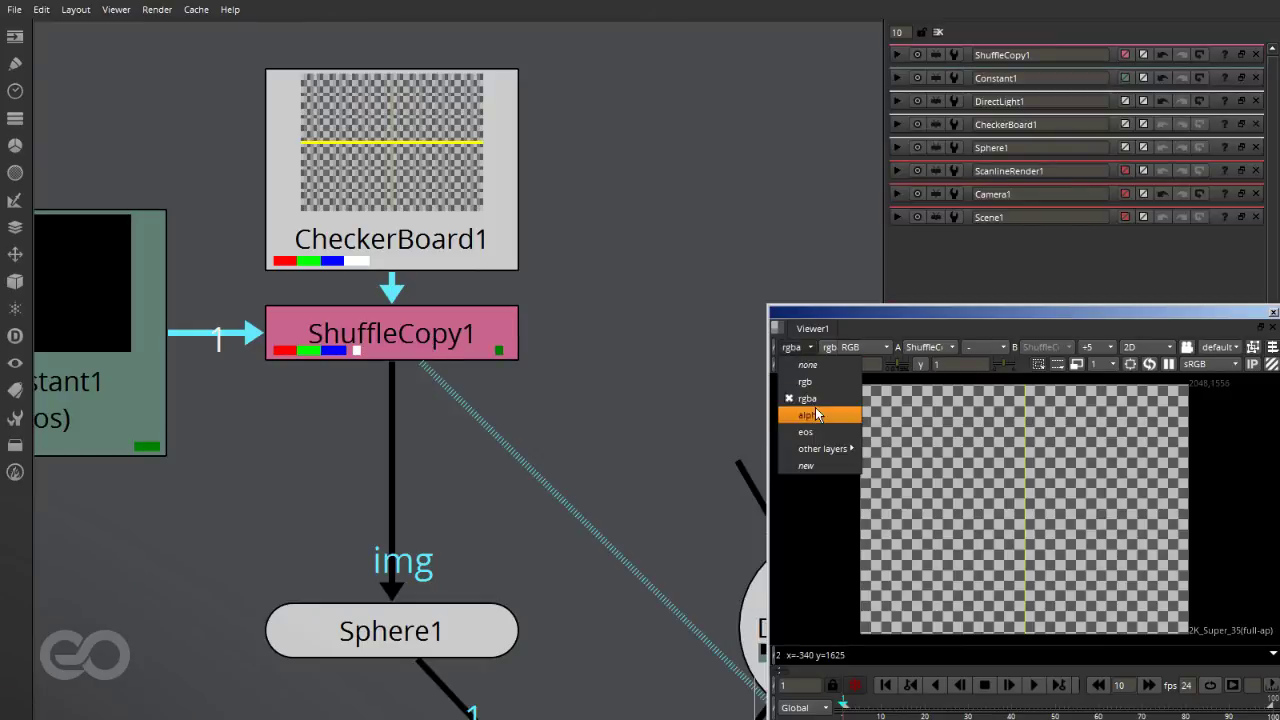
pyautogui.click(815, 434)
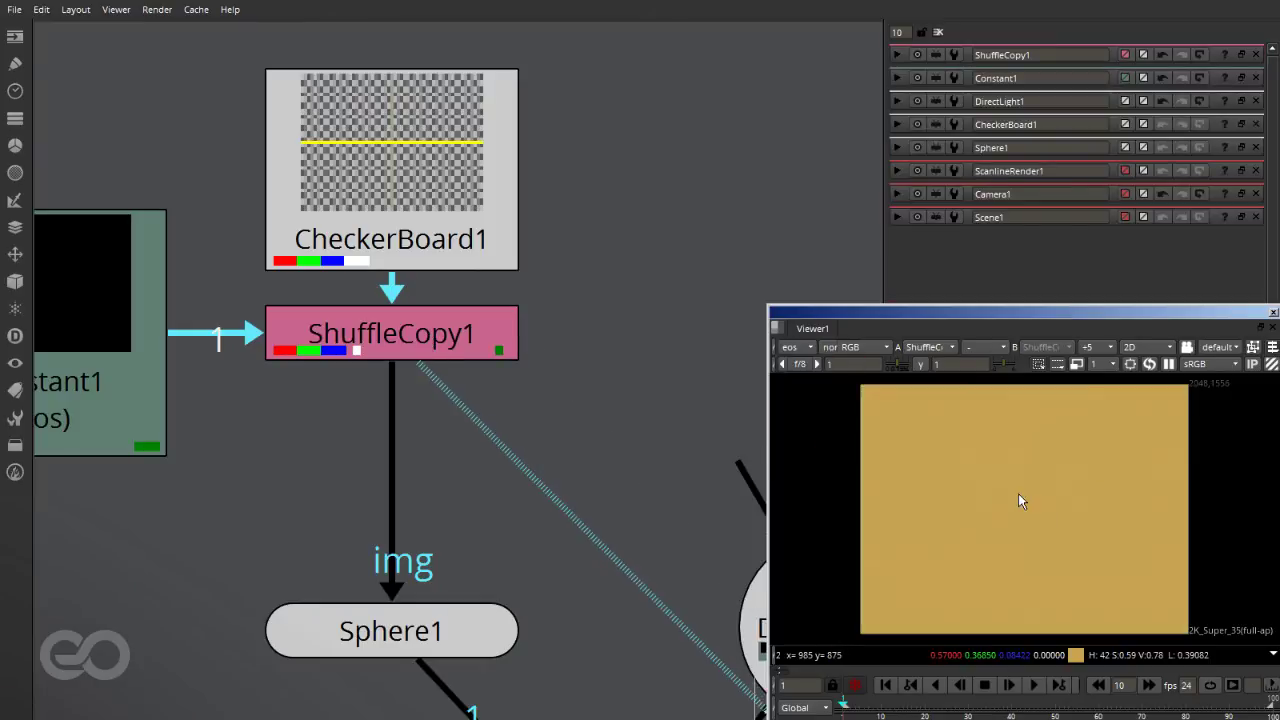
pyautogui.click(792, 347)
pyautogui.click(808, 405)
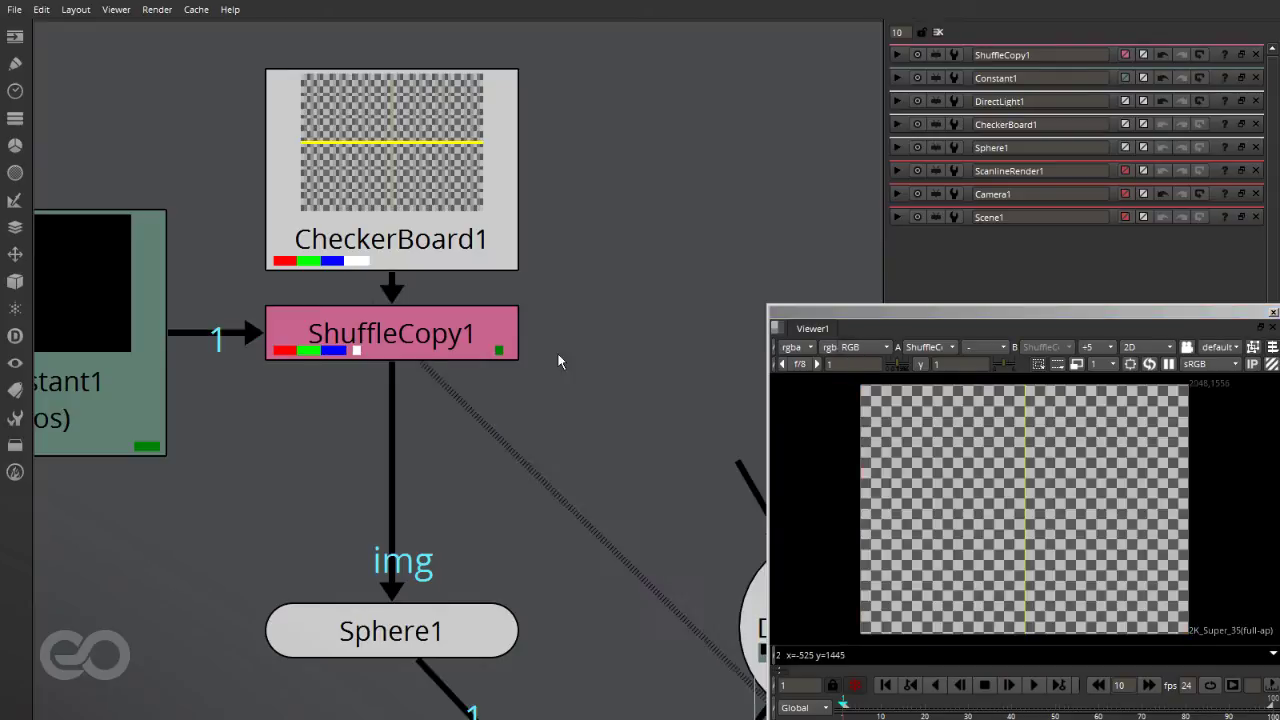
# Review the Constant, ShuffleCopy and Sphere nodes and how they feed into one another
pyautogui.scroll(-5, 560, 370)
pyautogui.scroll(3, 550, 380)
pyautogui.moveTo(368, 207); pyautogui.dragTo(637, 382)
pyautogui.moveTo(144, 274); pyautogui.dragTo(382, 503)
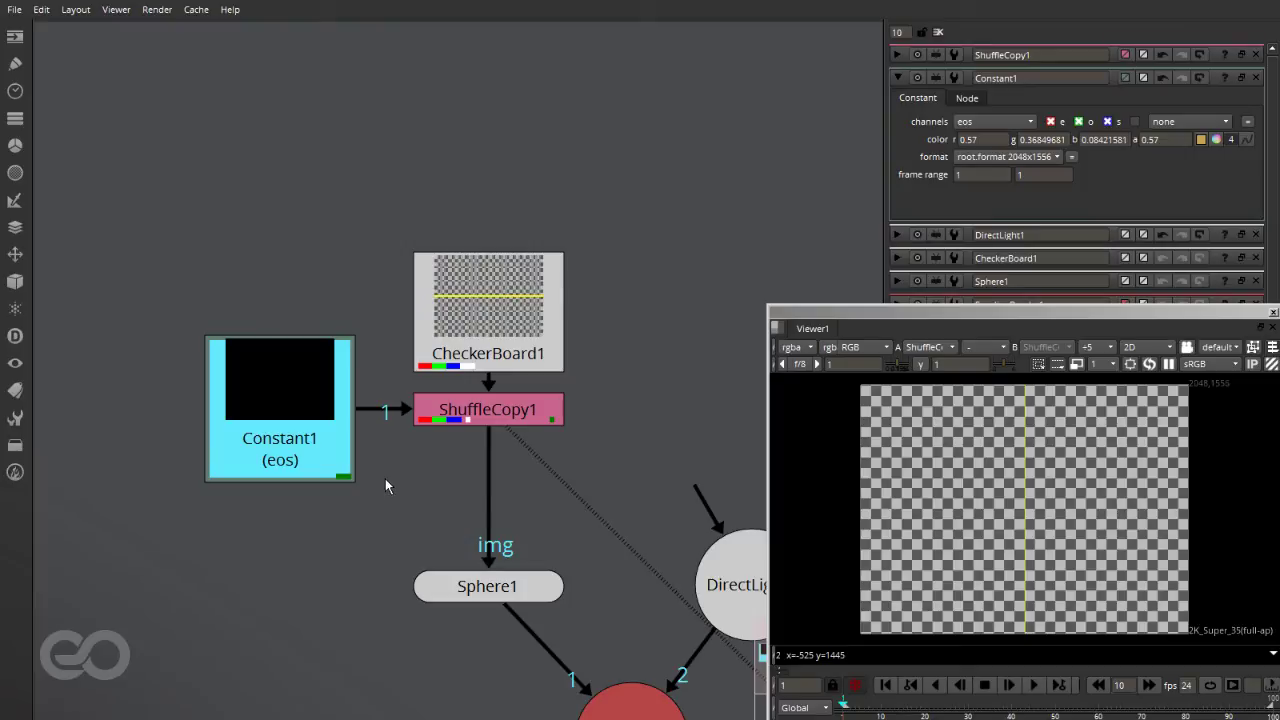
pyautogui.click(510, 418)
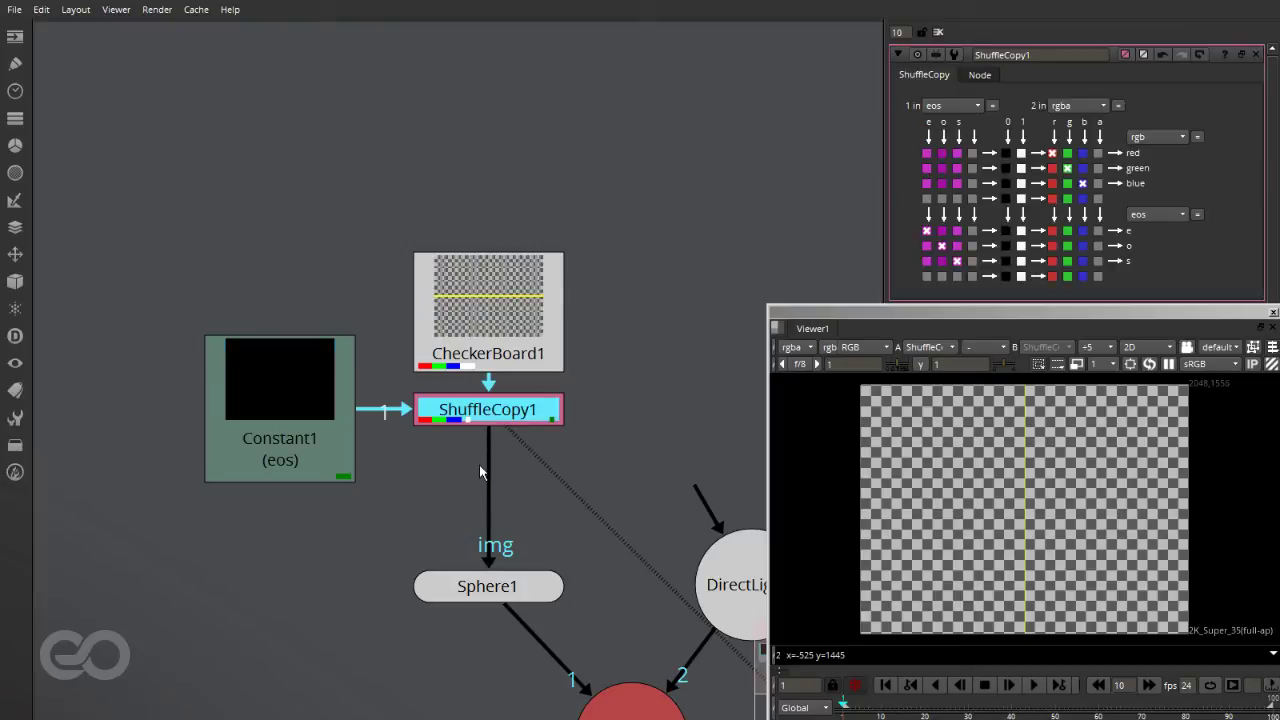
pyautogui.scroll(-1, 415, 402)
pyautogui.scroll(-3, 415, 402)
pyautogui.scroll(5, 405, 440)
pyautogui.click(402, 436)
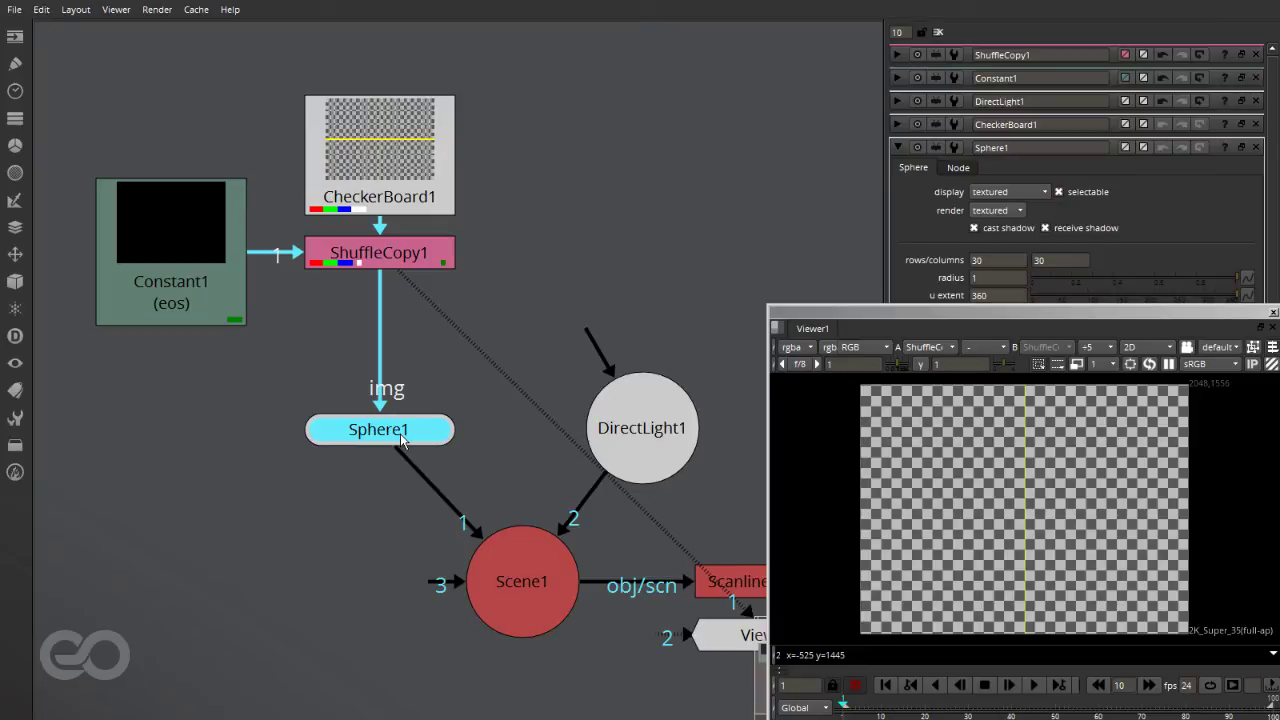
# View the Scene node in the 3D viewer and inspect the sphere and light from an angle
pyautogui.click(523, 601)
pyautogui.press('1')
pyautogui.click(1066, 546)
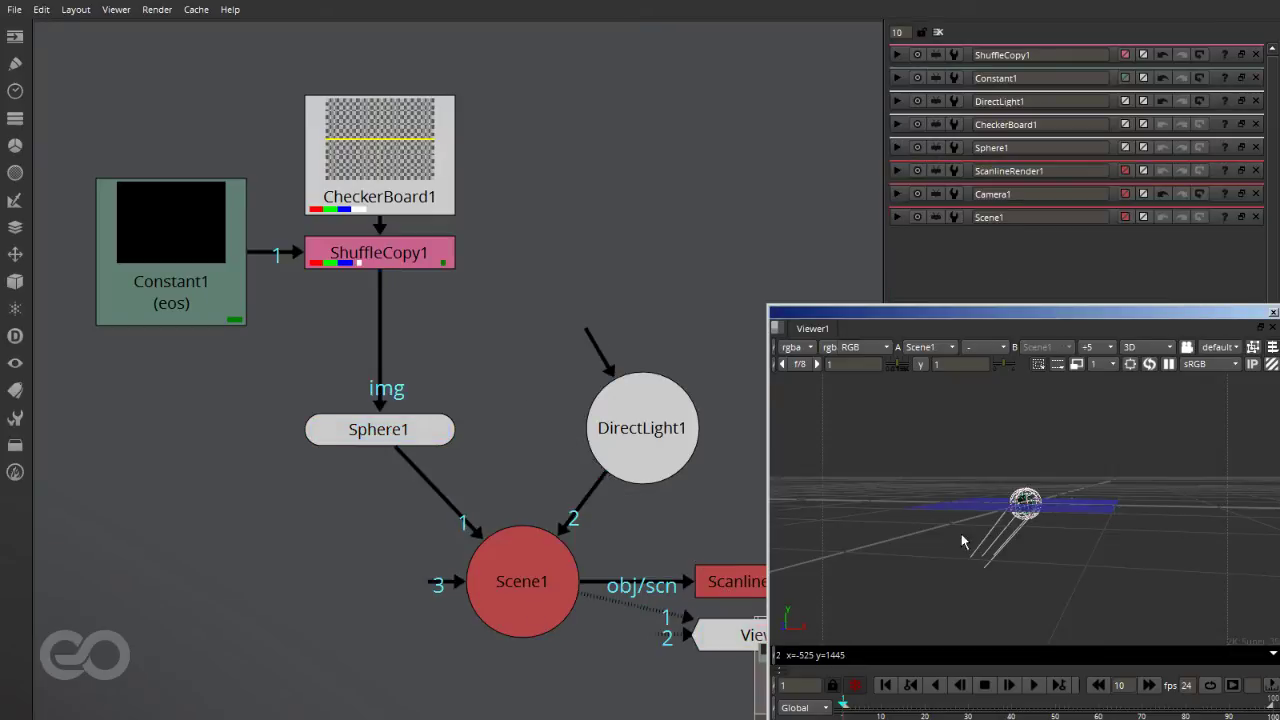
pyautogui.keyDown('ctrl'); pyautogui.moveTo(925, 512); pyautogui.dragTo(1057, 540); pyautogui.keyUp('ctrl')
pyautogui.keyDown('alt'); pyautogui.moveTo(975, 530); pyautogui.dragTo(1151, 574, button='middle'); pyautogui.keyUp('alt')
pyautogui.keyDown('alt'); pyautogui.moveTo(866, 550); pyautogui.dragTo(960, 510); pyautogui.keyUp('alt')
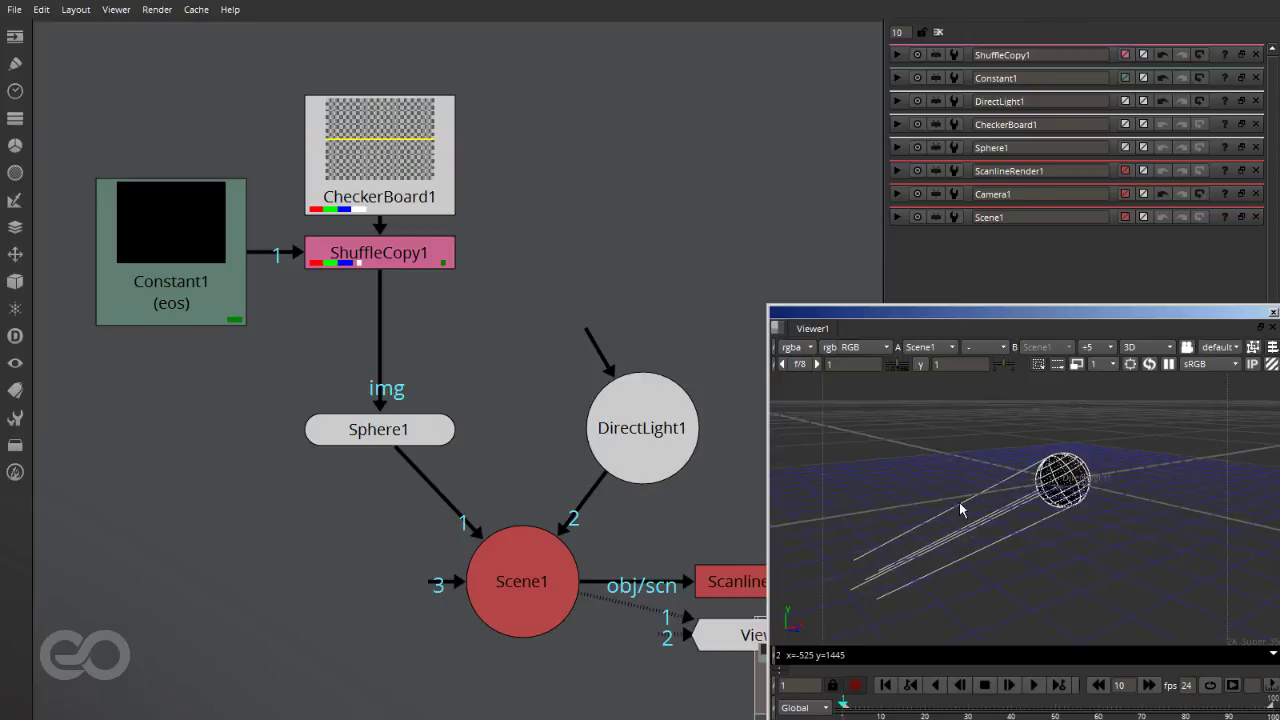
# View the Sphere node in the 3D viewer and examine its checkered texture up close
pyautogui.click(452, 438)
pyautogui.press('1')
pyautogui.click(1076, 536)
pyautogui.keyDown('ctrl'); pyautogui.moveTo(1076, 534); pyautogui.dragTo(1021, 484); pyautogui.keyUp('ctrl')
pyautogui.keyDown('alt'); pyautogui.moveTo(1021, 484); pyautogui.dragTo(1131, 500, button='middle'); pyautogui.keyUp('alt')
pyautogui.keyDown('ctrl'); pyautogui.moveTo(1131, 500); pyautogui.dragTo(928, 467); pyautogui.keyUp('ctrl')
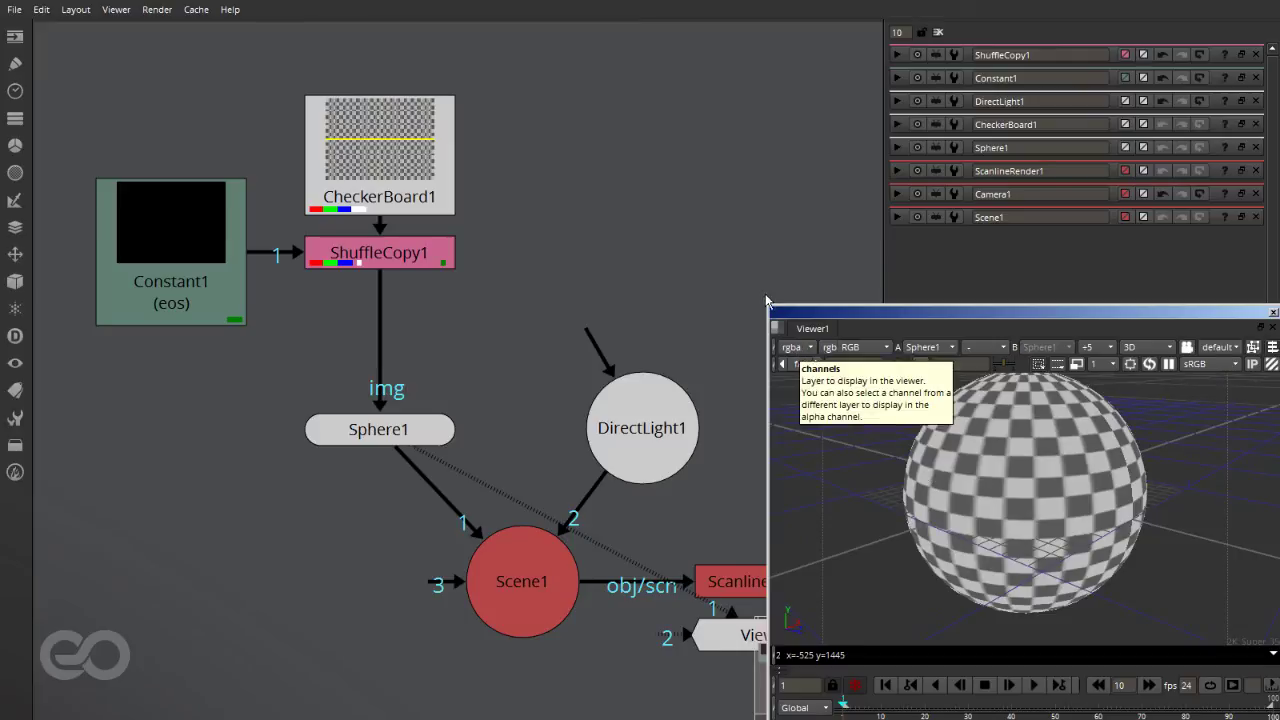
# Enlarge the viewer window and display the Sphere's eos layer
pyautogui.moveTo(771, 313); pyautogui.dragTo(497, 213)
pyautogui.click(521, 262)
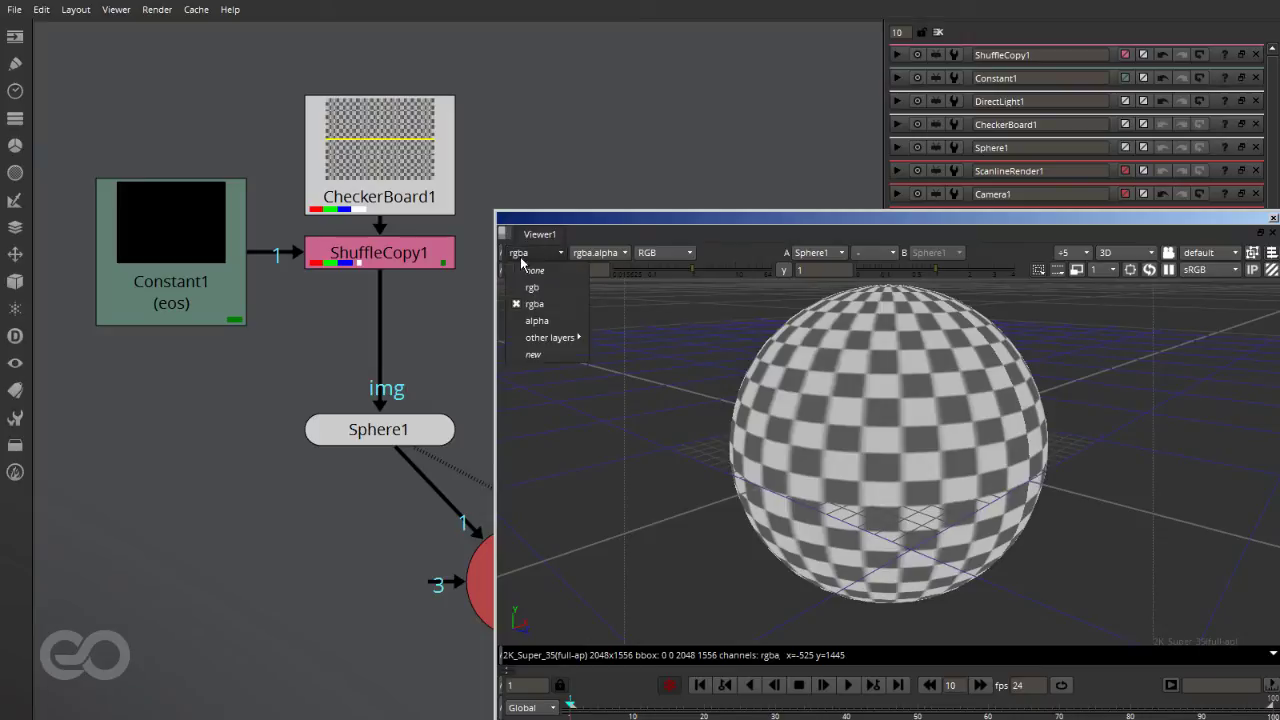
pyautogui.moveTo(550, 337)
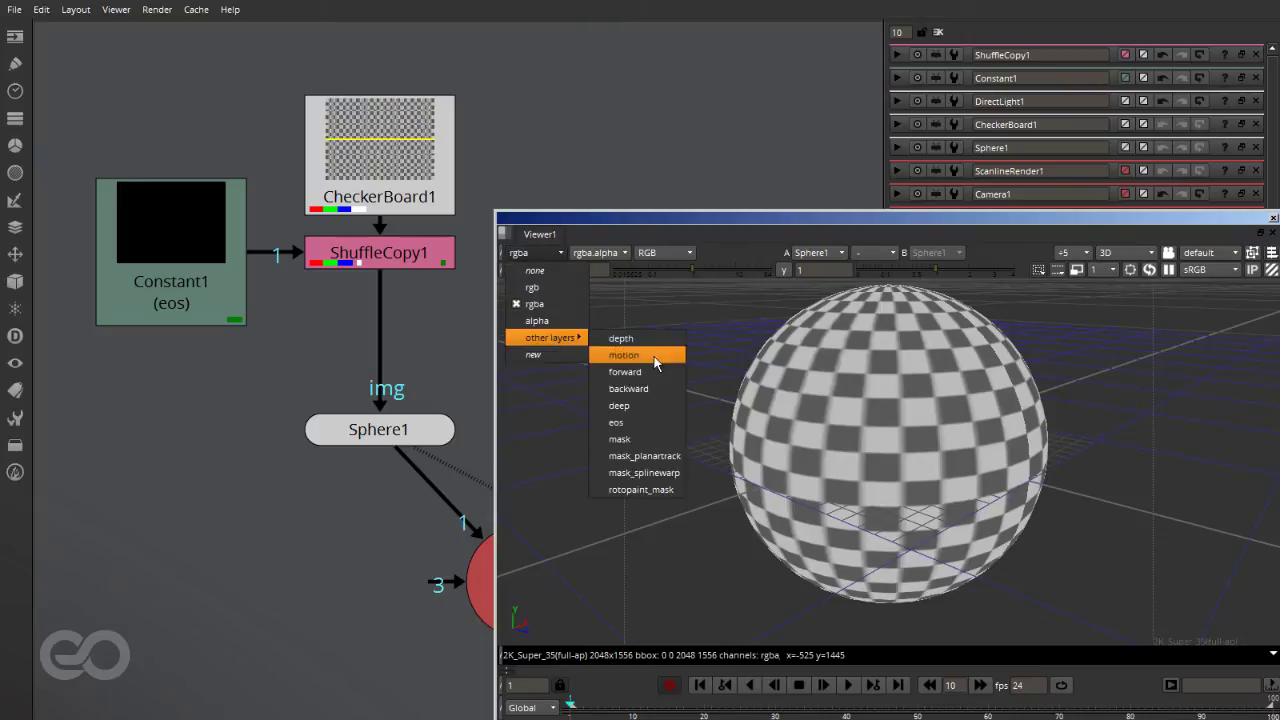
pyautogui.click(638, 431)
pyautogui.keyDown('ctrl'); pyautogui.moveTo(950, 430); pyautogui.dragTo(631, 489); pyautogui.keyUp('ctrl')
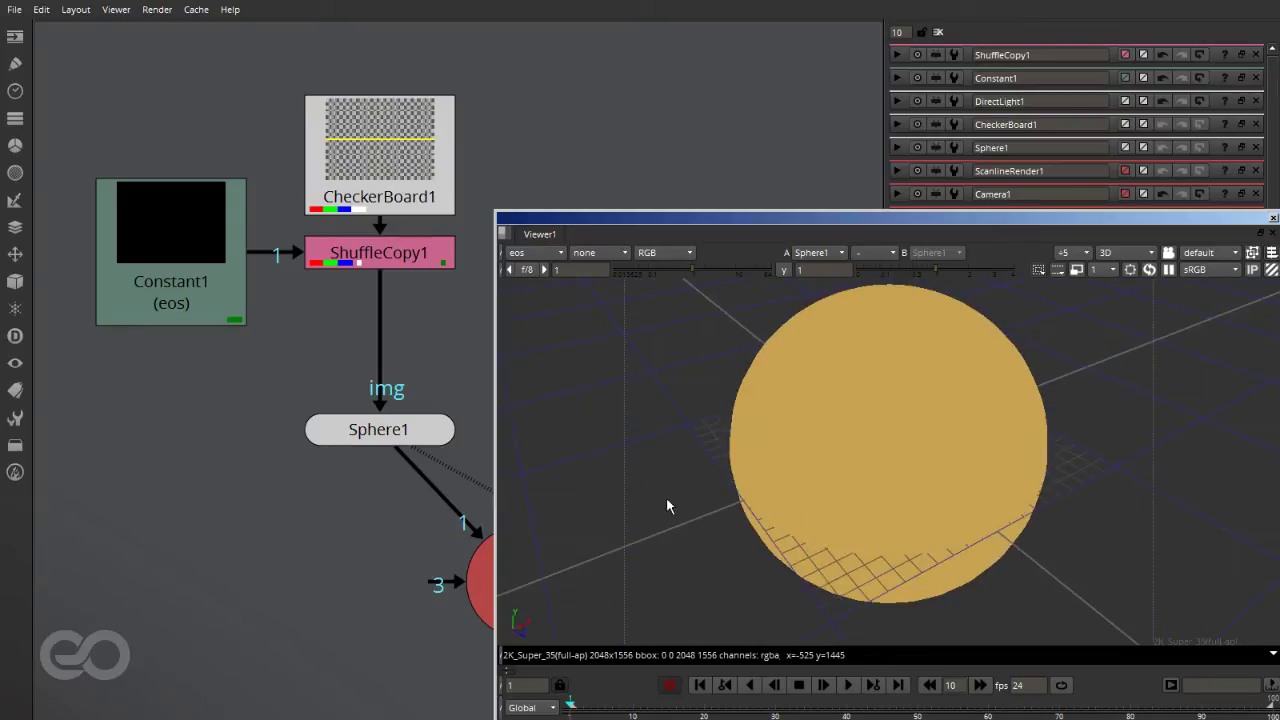
# Change the Constant node's color to a green with red about 0.335, green 0.57 and blue about 0.123
pyautogui.doubleClick(101, 257)
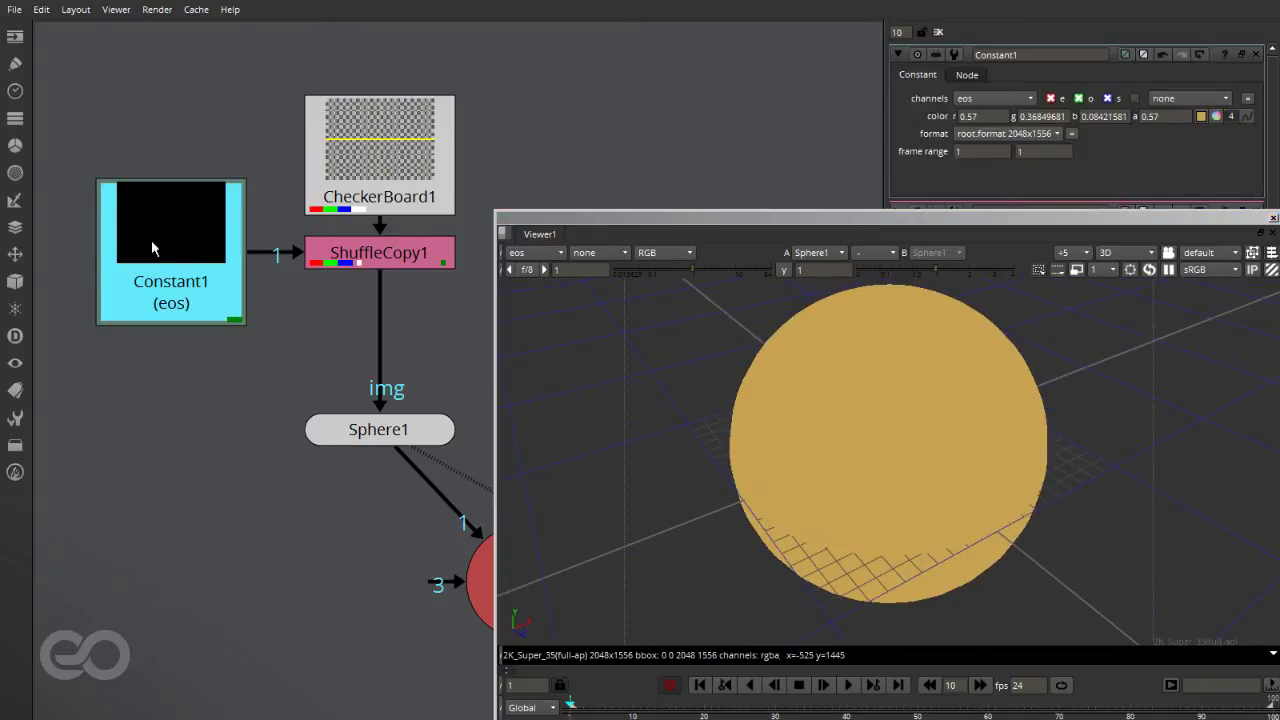
pyautogui.click(1215, 116)
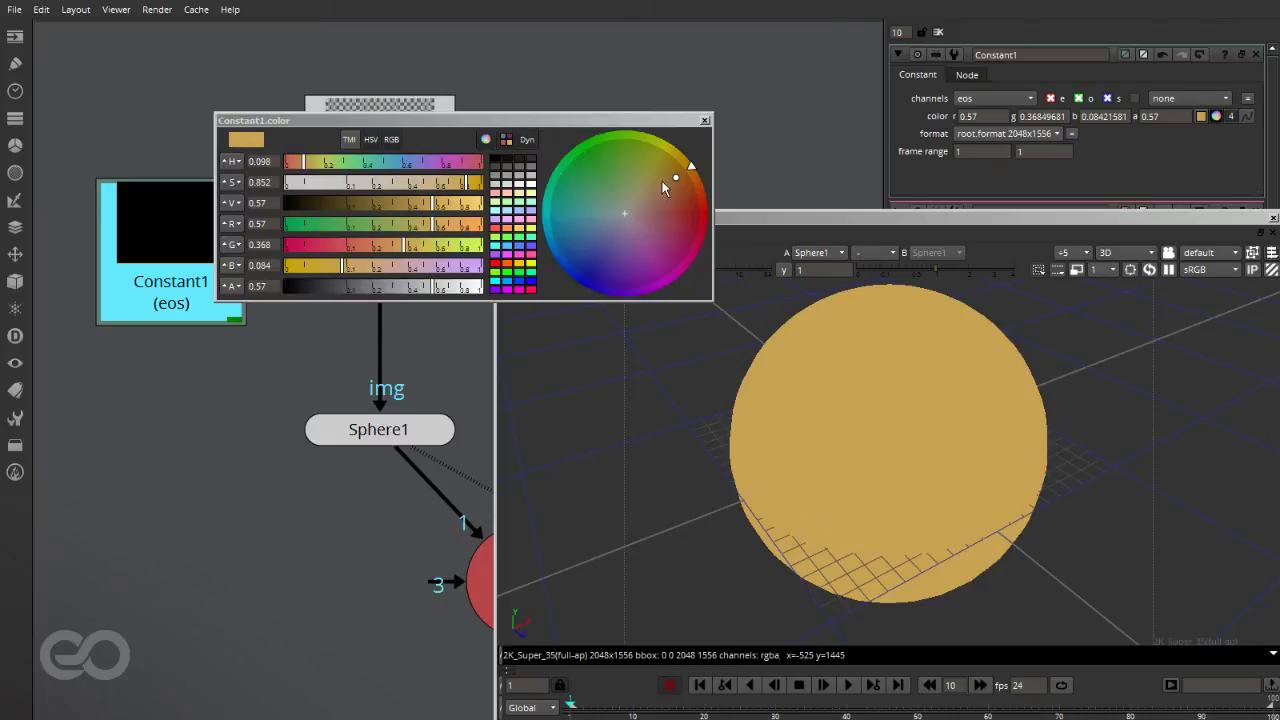
pyautogui.moveTo(678, 180)
pyautogui.mouseDown()
pyautogui.moveTo(691, 211)
pyautogui.moveTo(674, 171)
pyautogui.moveTo(623, 160)
pyautogui.mouseUp()
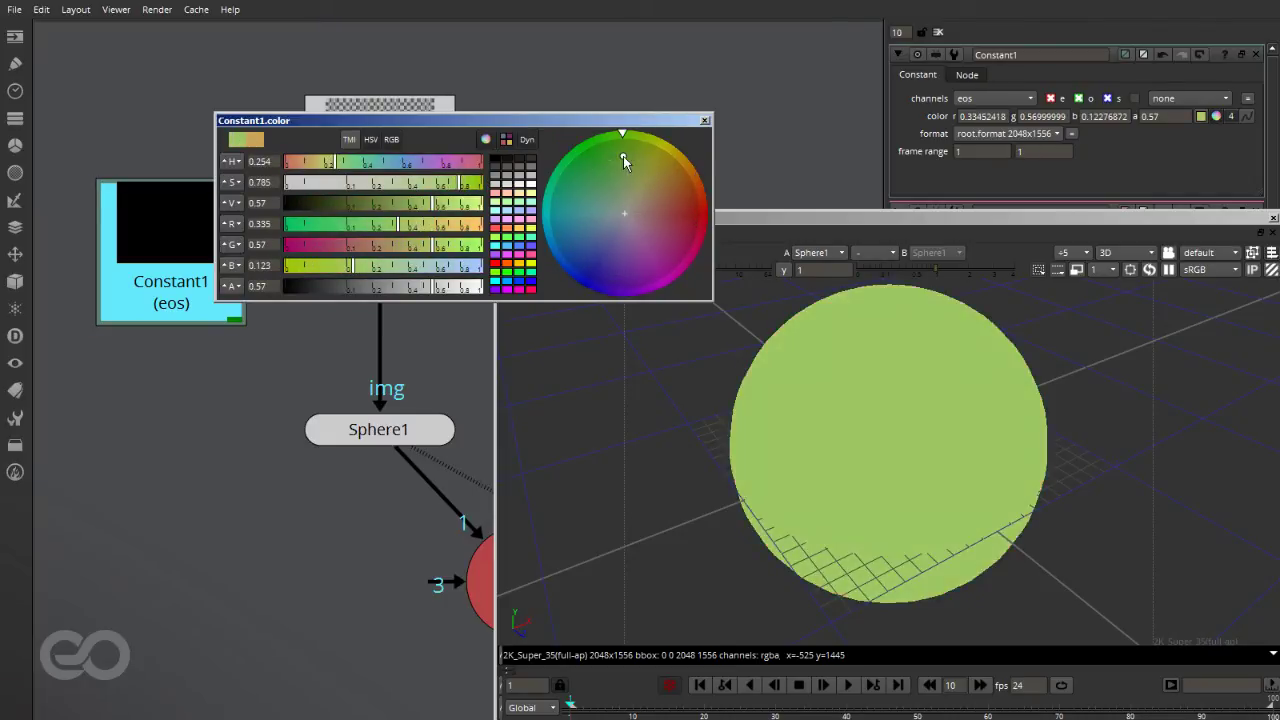
pyautogui.click(704, 121)
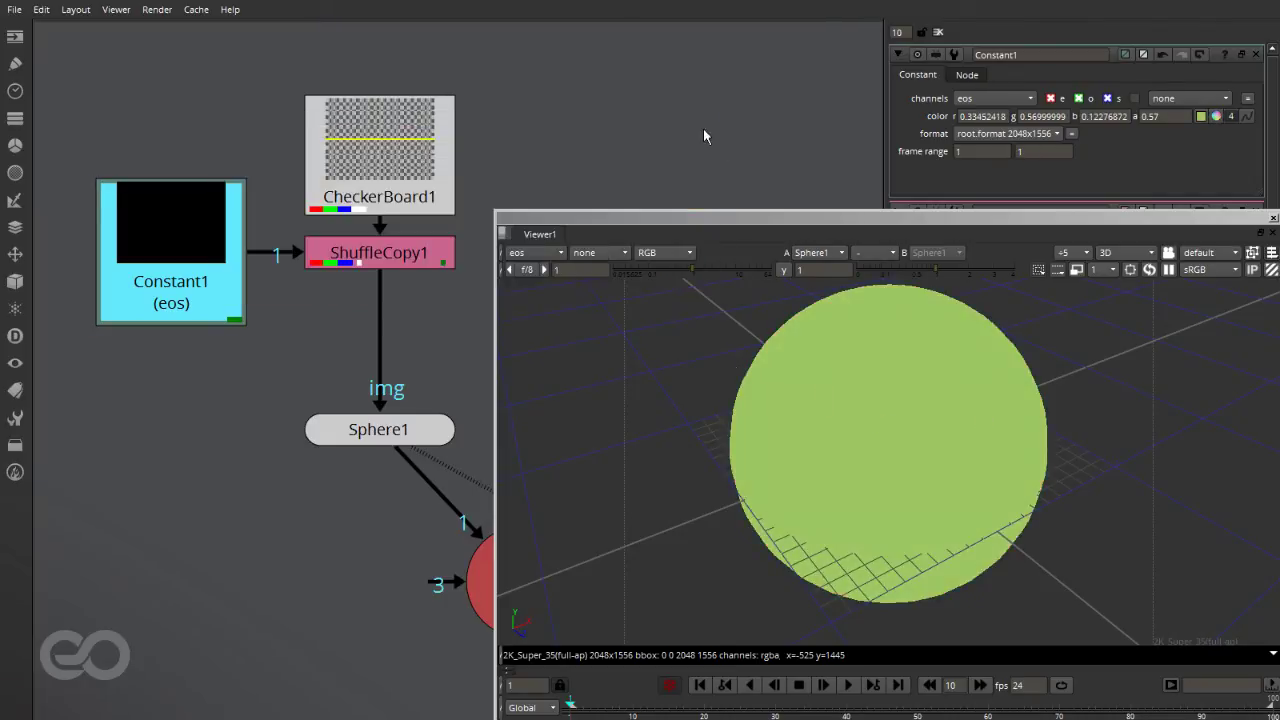
# Display the Sphere's rgb layer, and switch the viewer to 2D with the frame fitted
pyautogui.click(538, 262)
pyautogui.moveTo(550, 354)
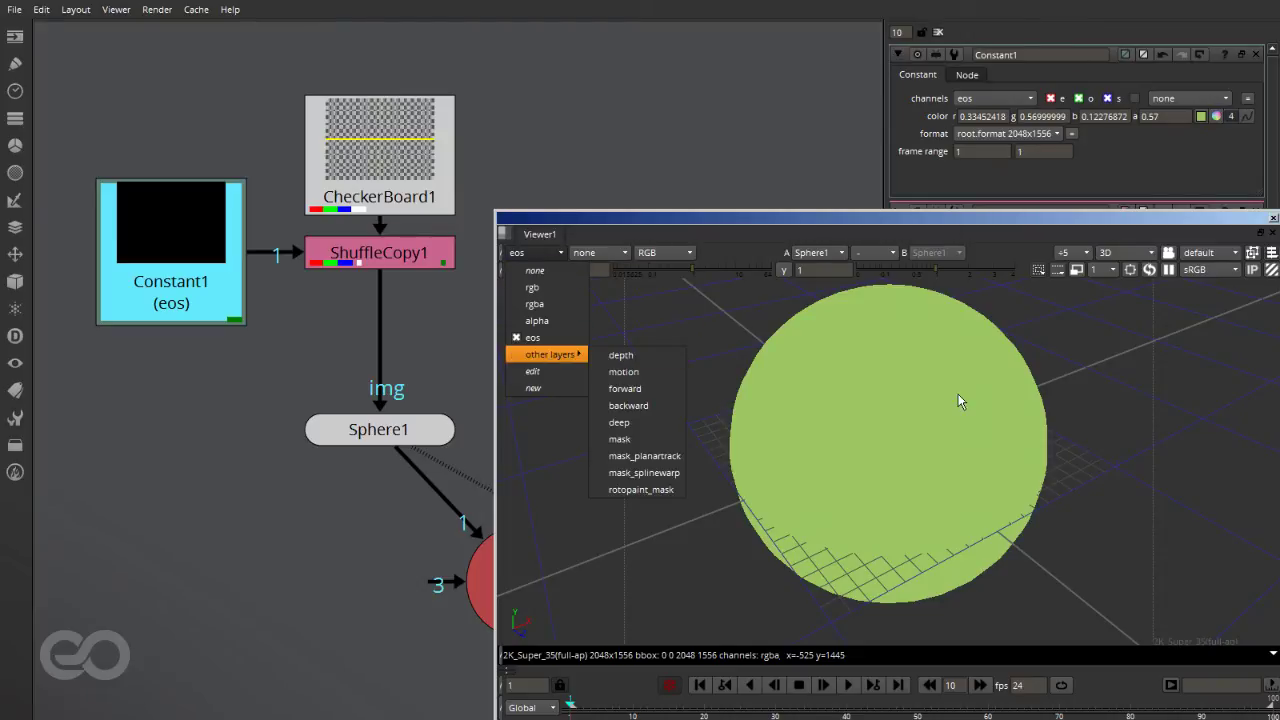
pyautogui.click(545, 288)
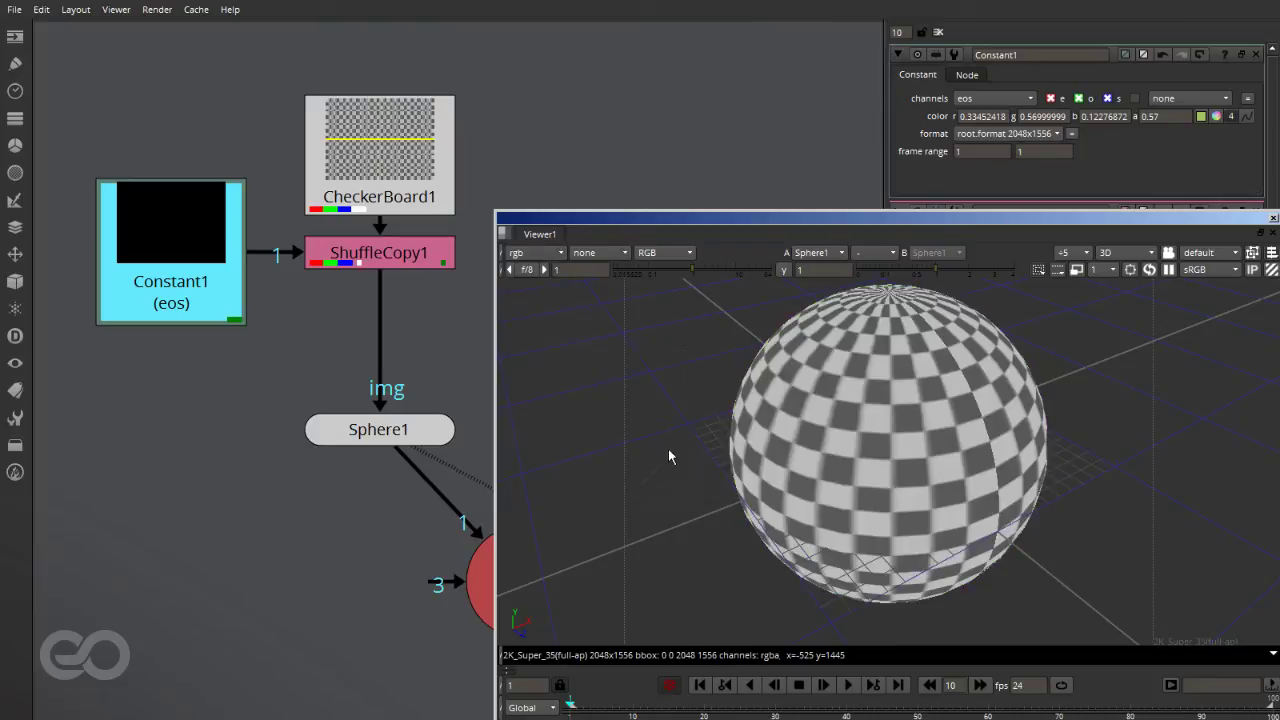
pyautogui.press('Tab')
pyautogui.press('f')
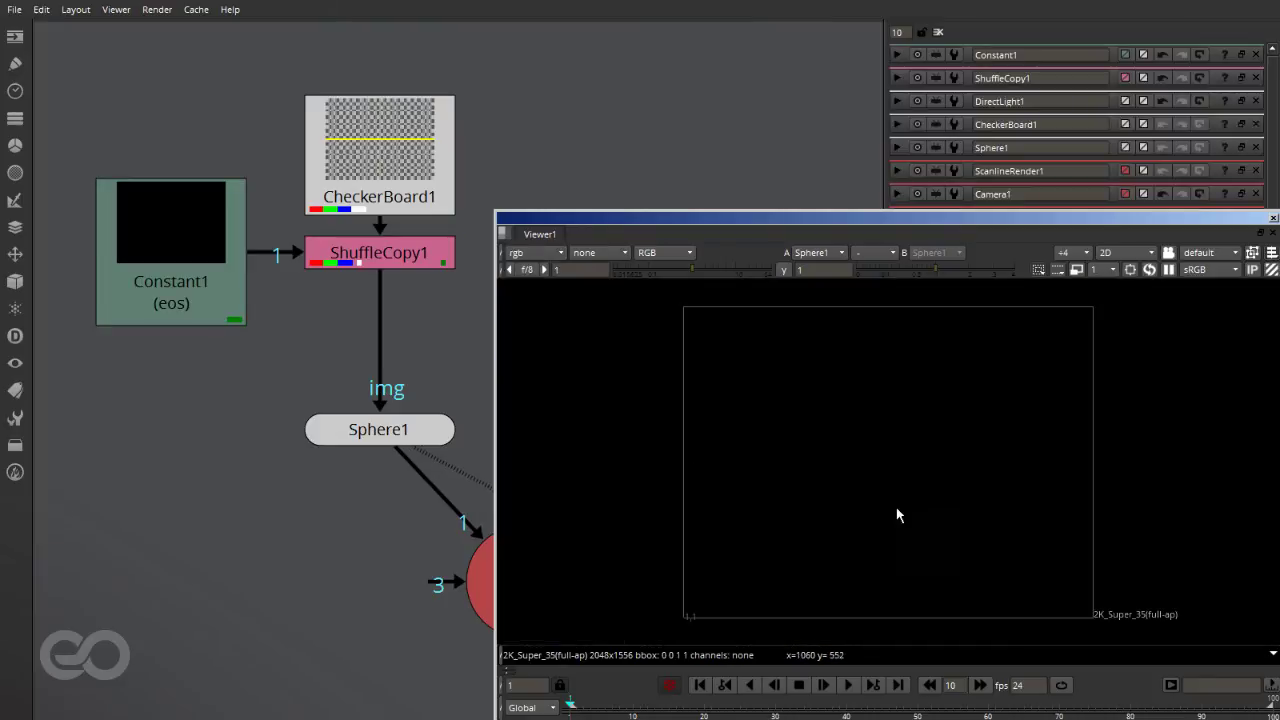
# View the ScanlineRender node's output and move the Viewer node lower beneath it
pyautogui.scroll(-3, 246, 502)
pyautogui.moveTo(462, 547); pyautogui.dragTo(201, 449, button='middle')
pyautogui.scroll(4, 404, 525)
pyautogui.click(389, 463)
pyautogui.press('1')
pyautogui.moveTo(418, 527); pyautogui.dragTo(425, 654)
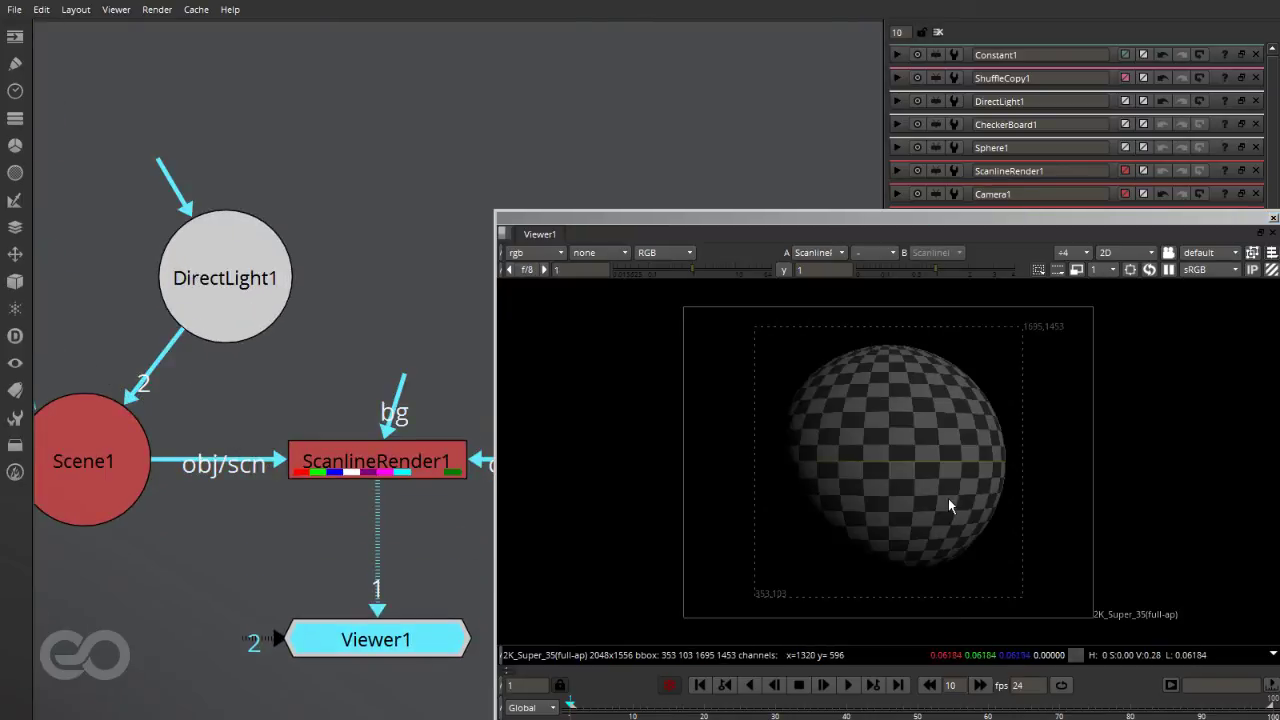
# Display the ScanlineRender's eos layer in the viewer and look over the whole node graph
pyautogui.click(530, 252)
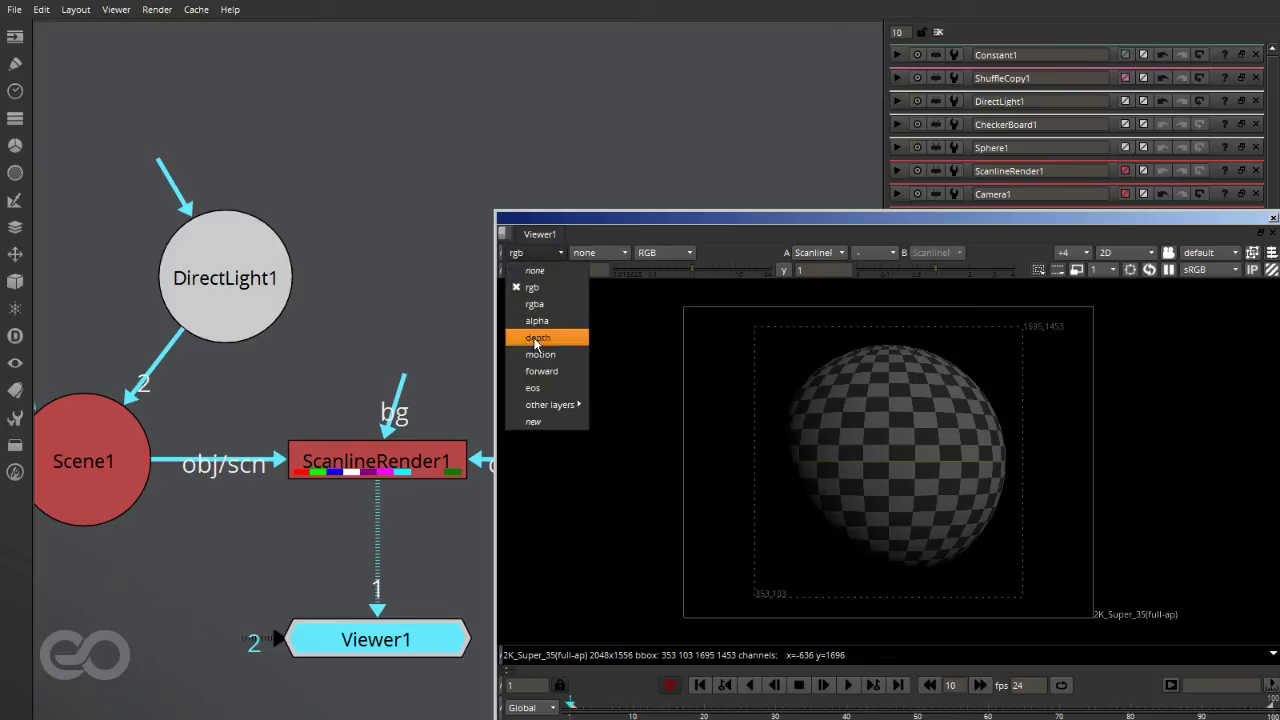
pyautogui.click(533, 388)
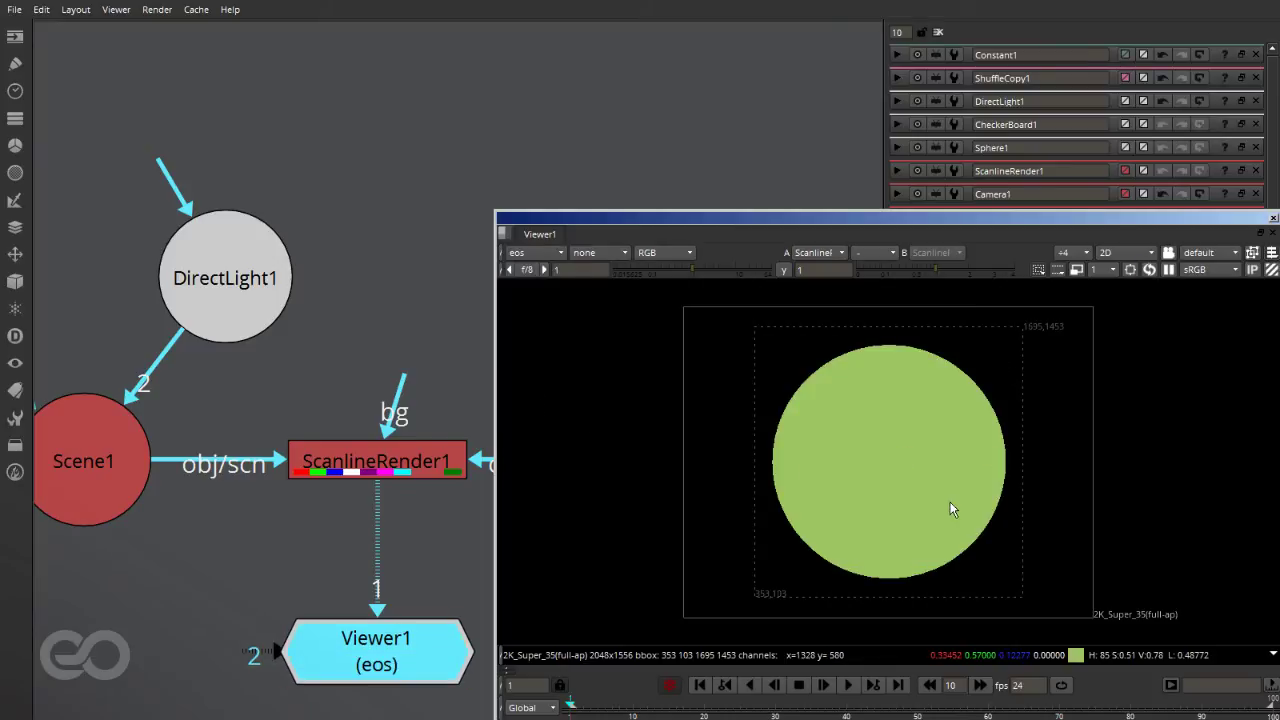
pyautogui.scroll(-5, 329, 519)
pyautogui.scroll(3, 148, 420)
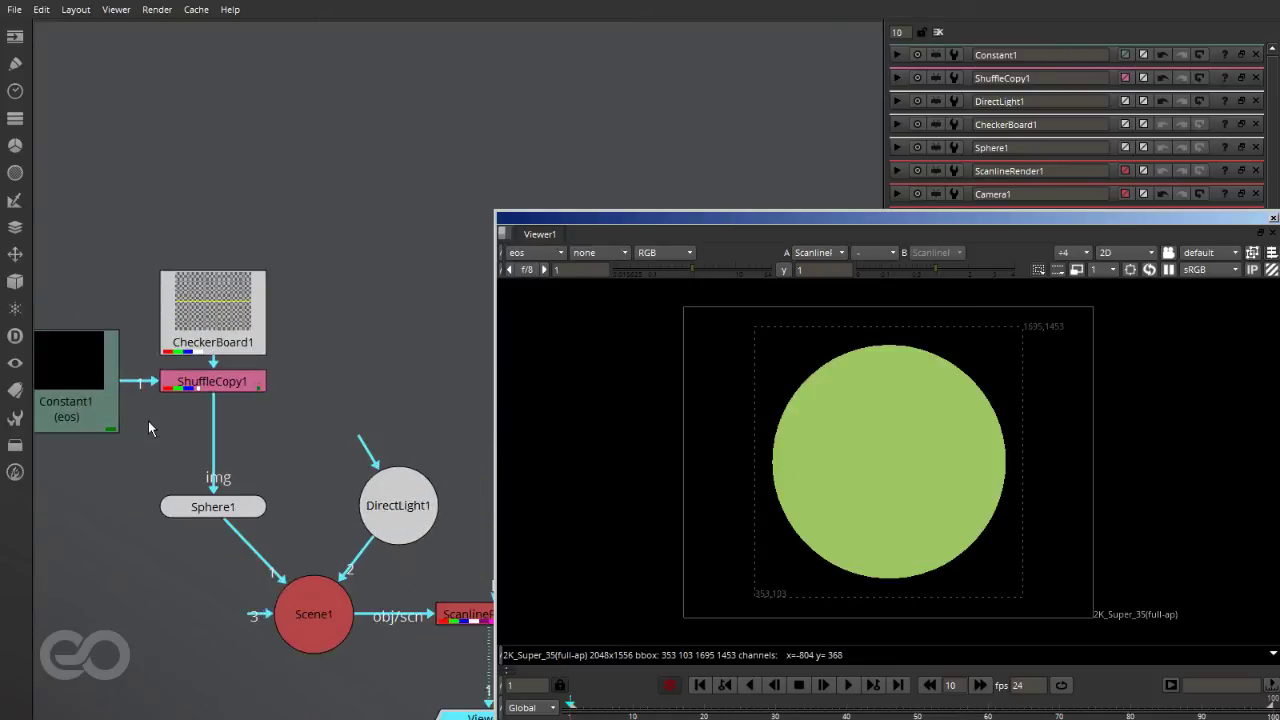
pyautogui.scroll(-1, 325, 420)
pyautogui.click(300, 418)
pyautogui.scroll(-3, 256, 422)
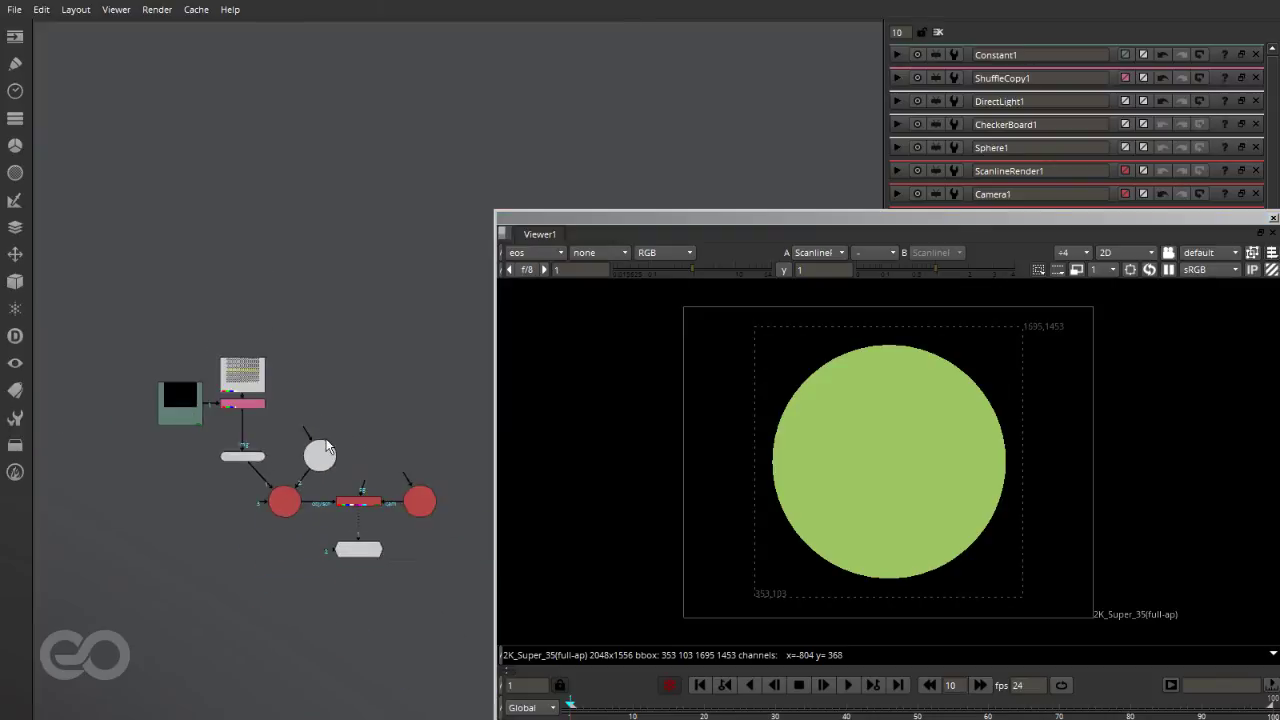
# Open the DirectLight's settings, split its color into separate r, g and b values to examine them, and bring the viewer back
pyautogui.scroll(2, 300, 432)
pyautogui.doubleClick(301, 468)
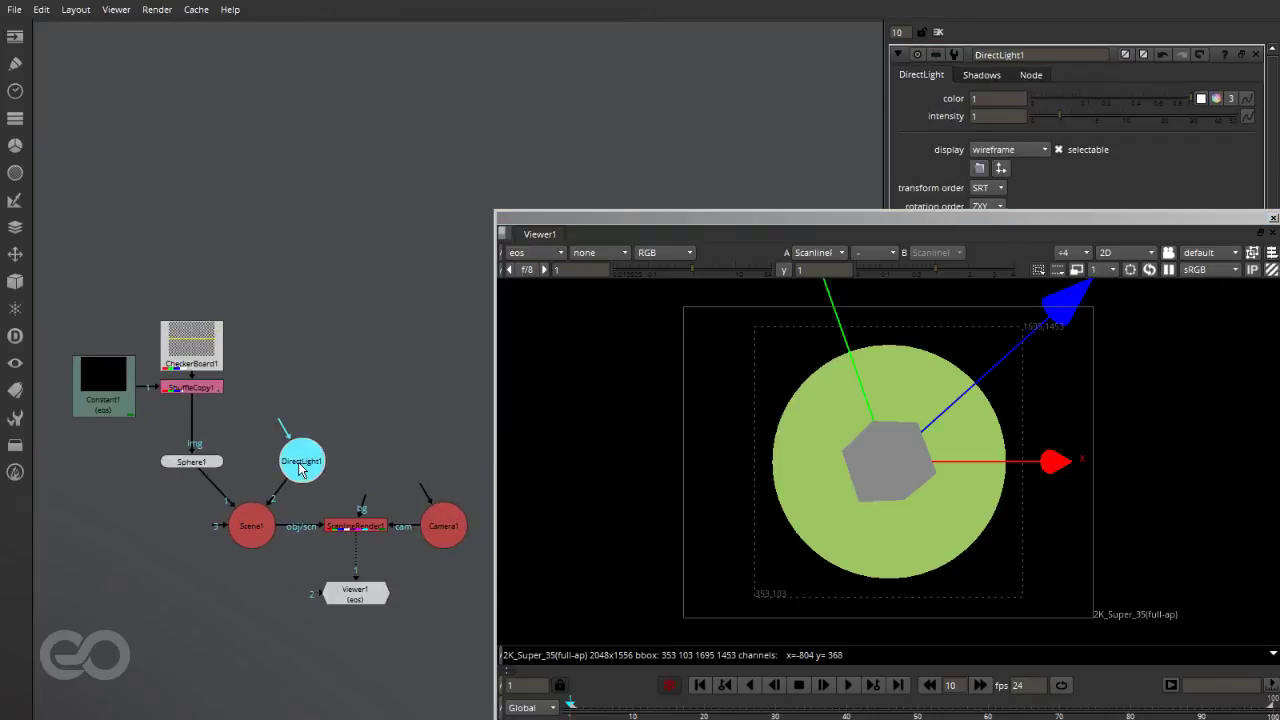
pyautogui.press('`')
pyautogui.click(981, 97)
pyautogui.click(1231, 98)
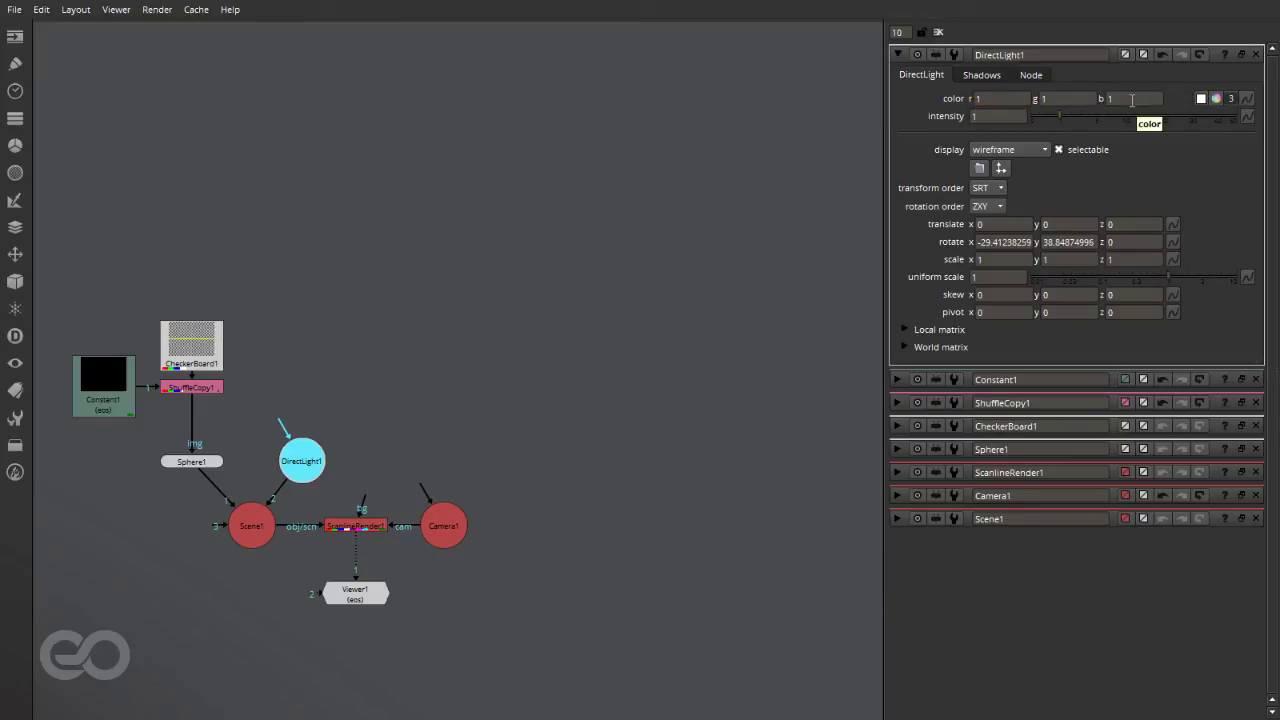
pyautogui.click(981, 98)
pyautogui.press('Tab')
pyautogui.press('Tab')
pyautogui.click(442, 332)
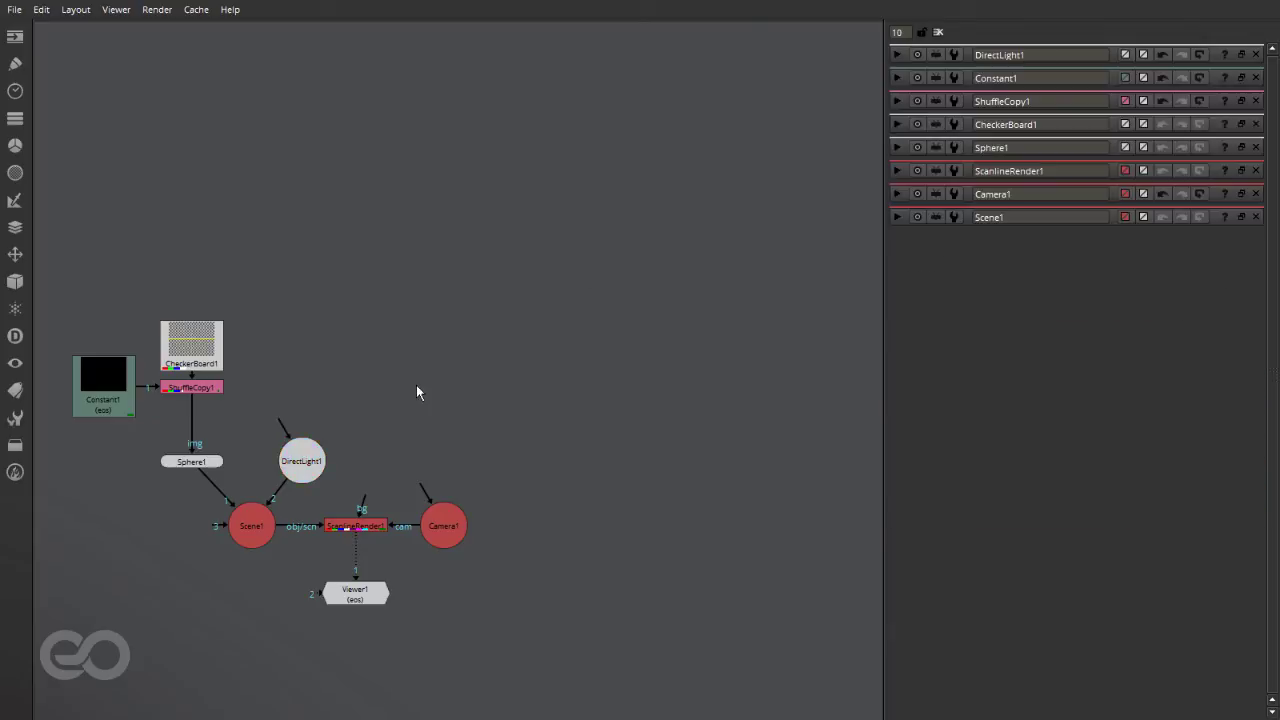
pyautogui.click(319, 477)
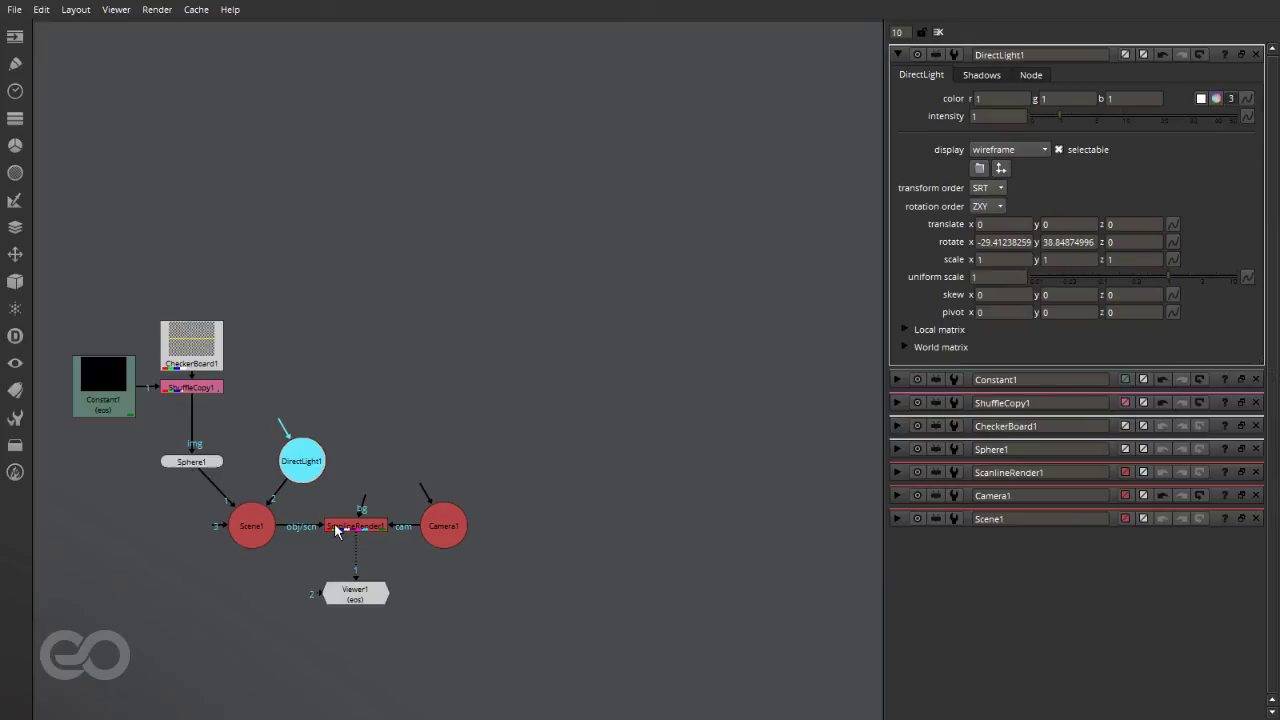
pyautogui.press('`')
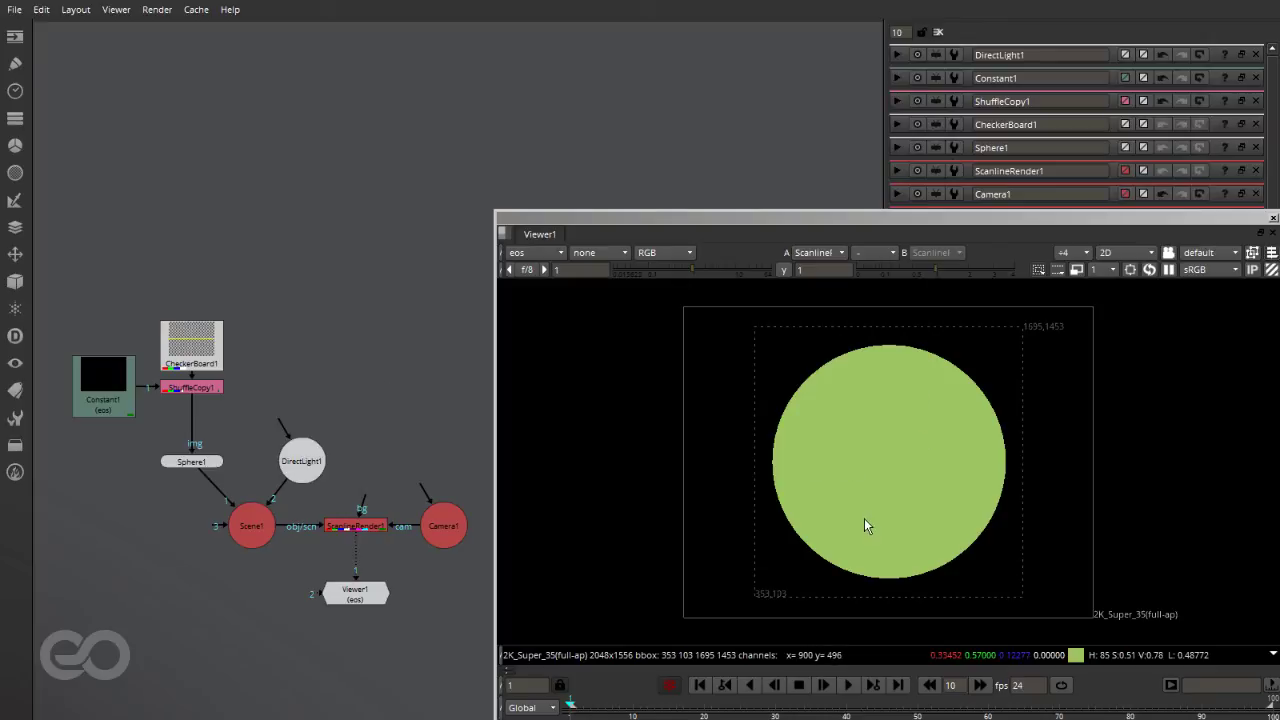
# Move the DirectLight node slightly lower and place the Viewer node further beneath the ScanlineRender node
pyautogui.moveTo(304, 476)
pyautogui.mouseDown()
pyautogui.moveTo(280, 452)
pyautogui.moveTo(306, 481)
pyautogui.mouseUp()
pyautogui.click(336, 418)
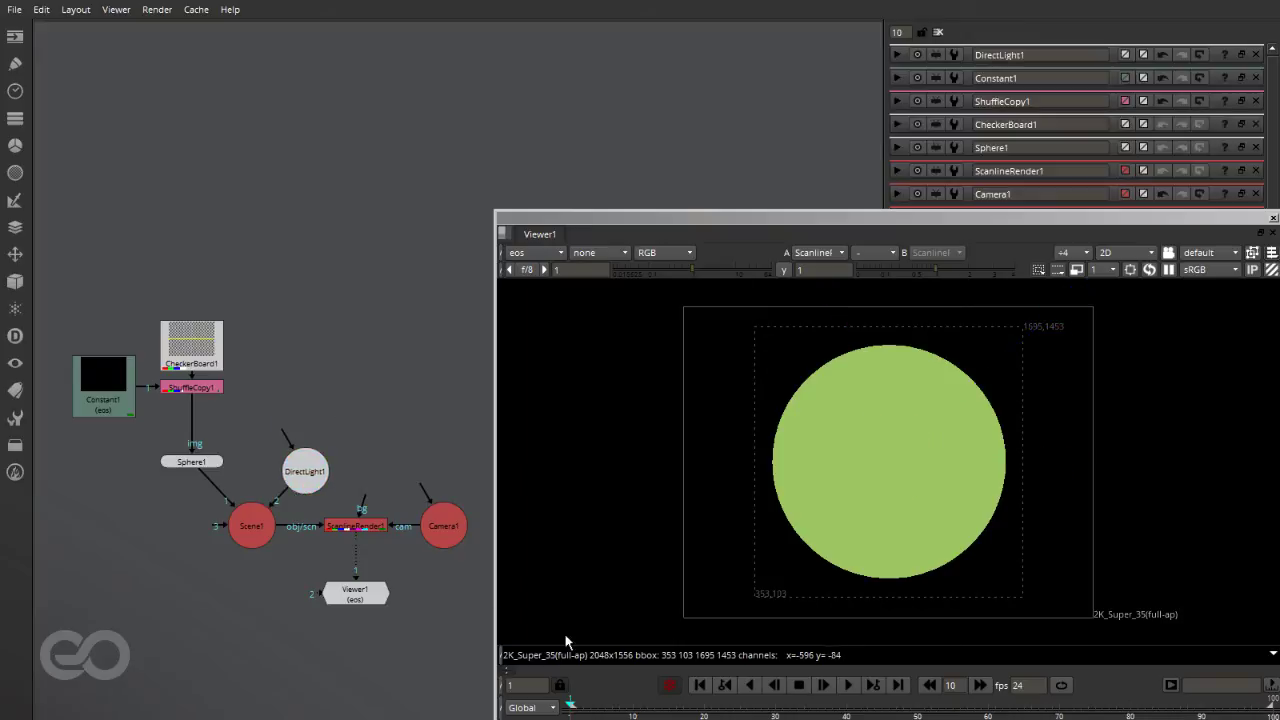
pyautogui.moveTo(346, 602); pyautogui.dragTo(346, 651)
pyautogui.click(420, 614)
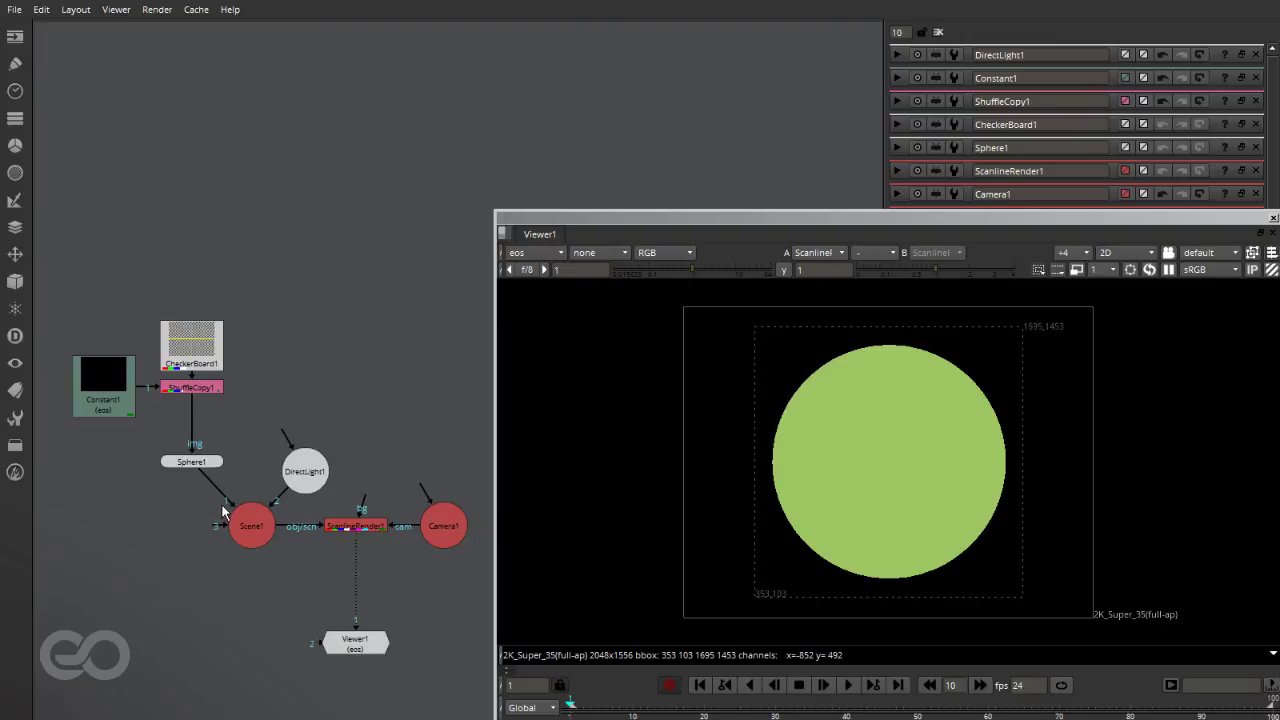
# Display the Constant node's output and narrow the floating viewer to uncover more of the node graph
pyautogui.press('`')
pyautogui.click(99, 387)
pyautogui.press('1')
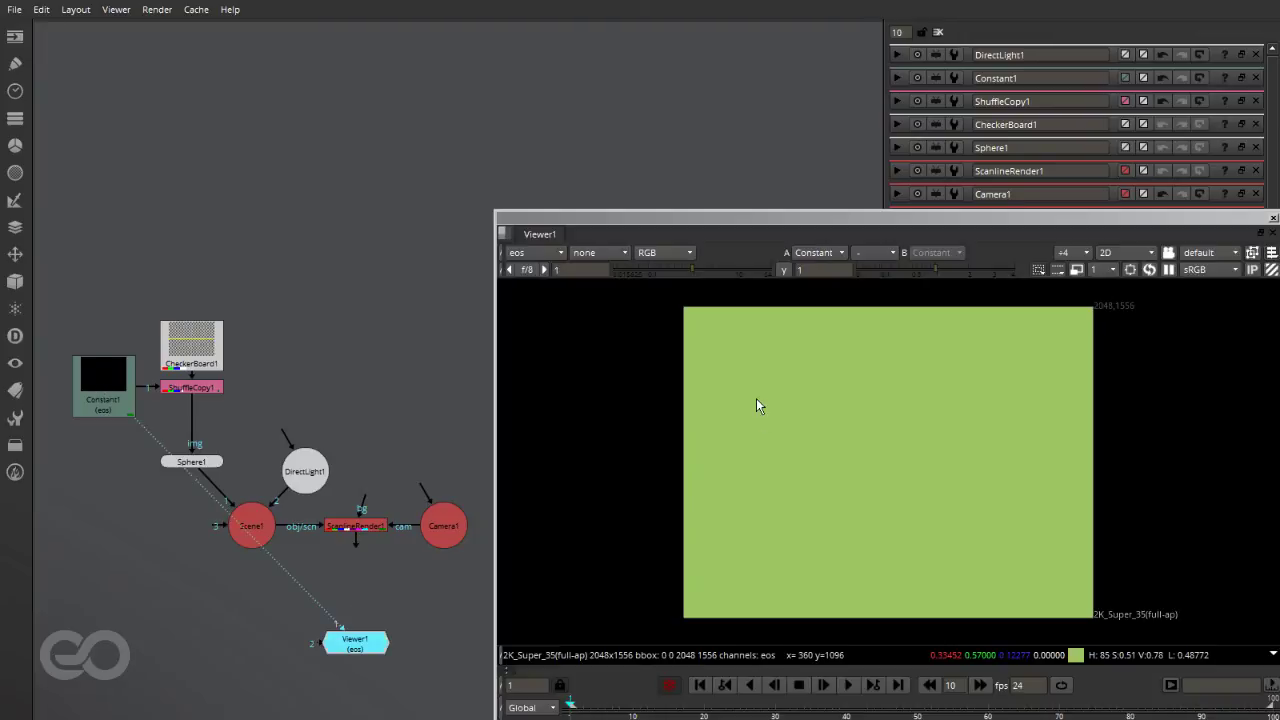
pyautogui.moveTo(495, 470); pyautogui.dragTo(852, 517)
pyautogui.scroll(-7, 583, 452)
pyautogui.scroll(8, 379, 437)
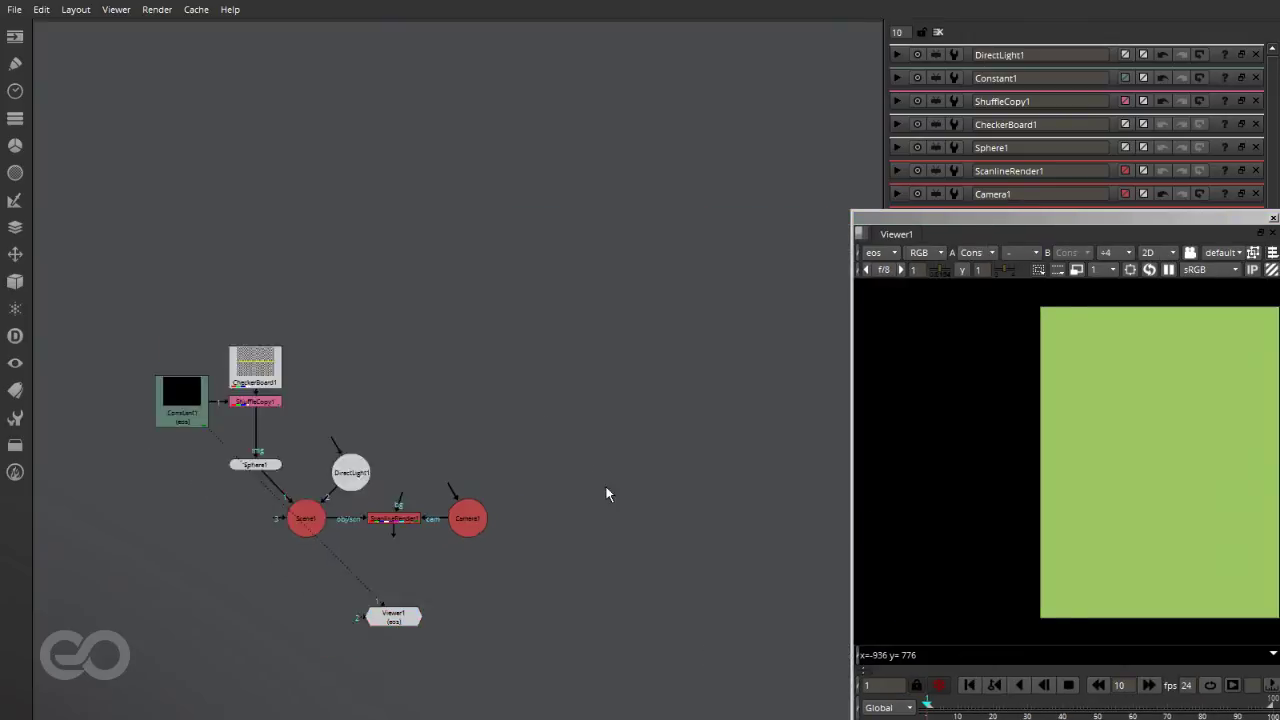
# Insert a Noise node between the Constant and the ShuffleCopy
pyautogui.moveTo(645, 524); pyautogui.dragTo(615, 450)
pyautogui.scroll(6, 651, 460)
pyautogui.scroll(1, 651, 460)
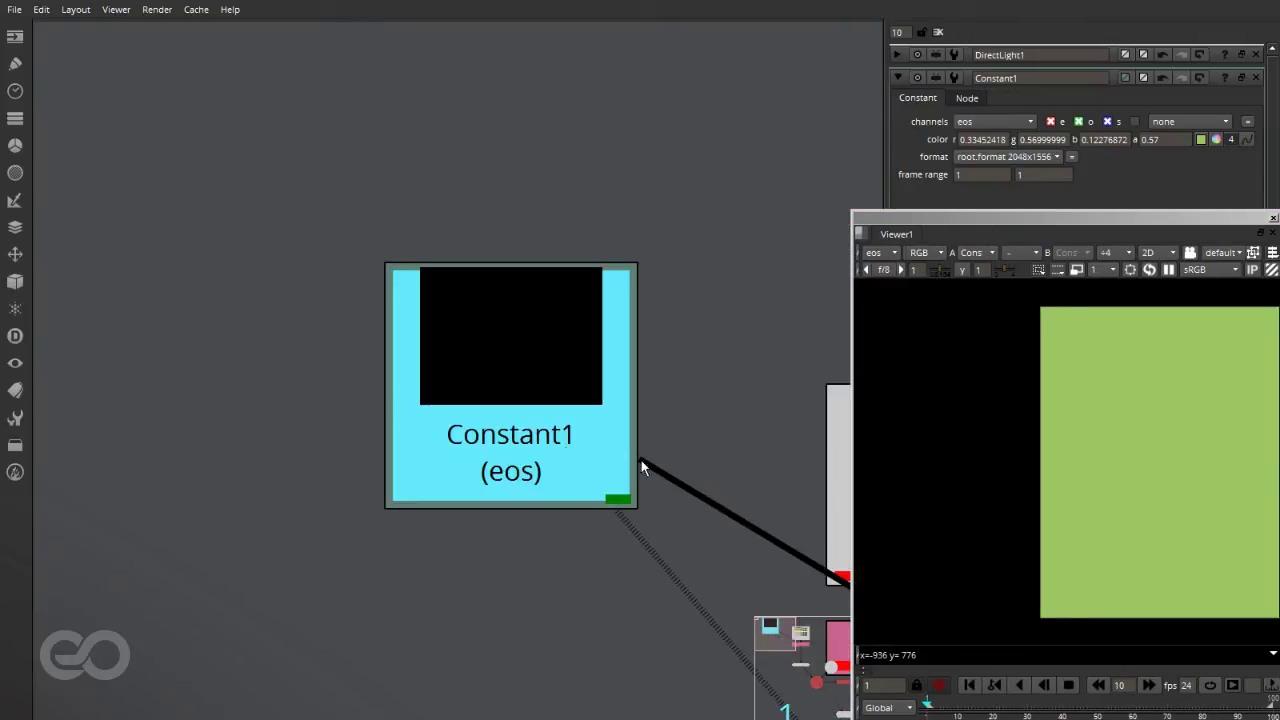
pyautogui.press('Tab')
pyautogui.write('Noise')
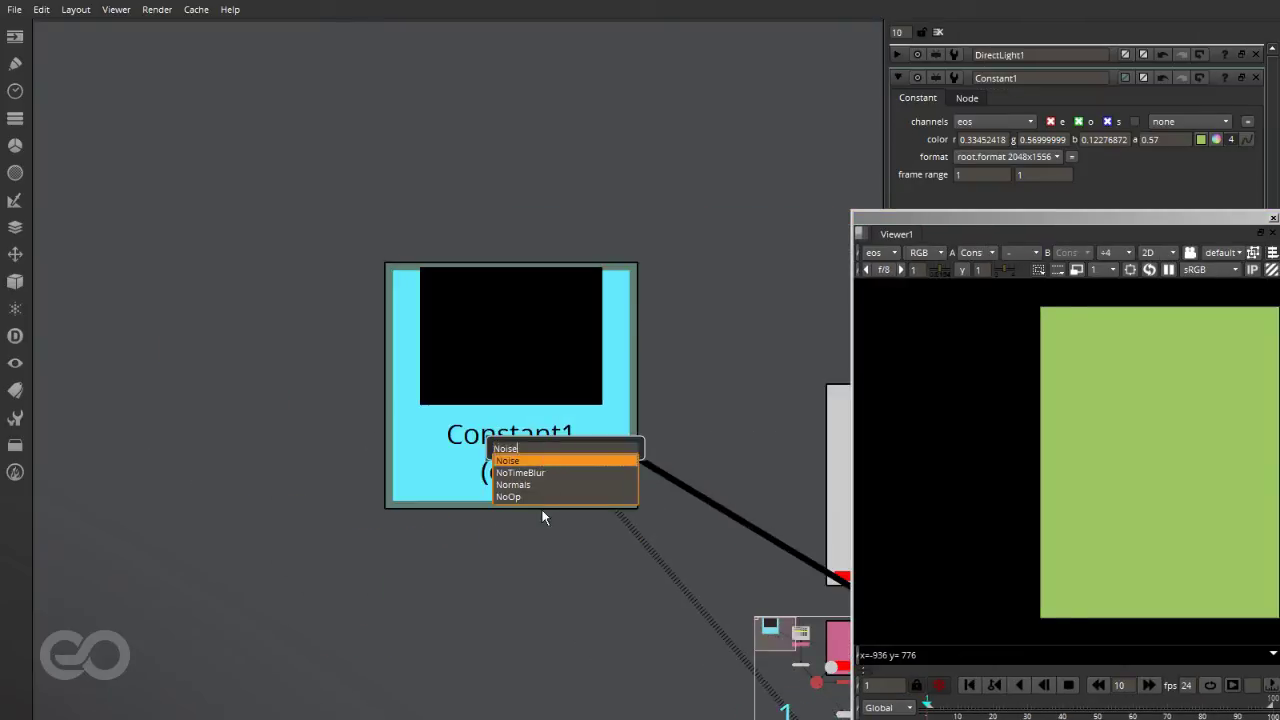
pyautogui.press('Return')
pyautogui.scroll(-3, 194, 449)
pyautogui.scroll(1, 374, 479)
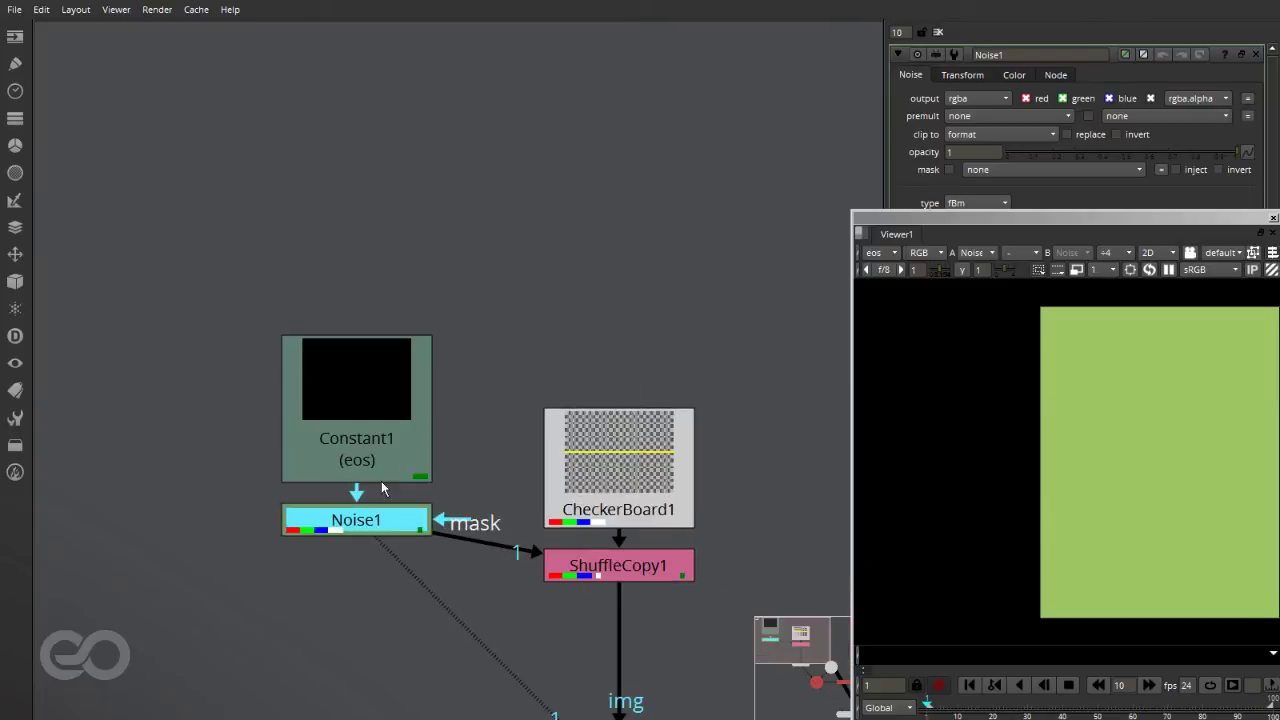
# Set the Noise node's output layer to eos and fit the image in the viewer
pyautogui.click(982, 100)
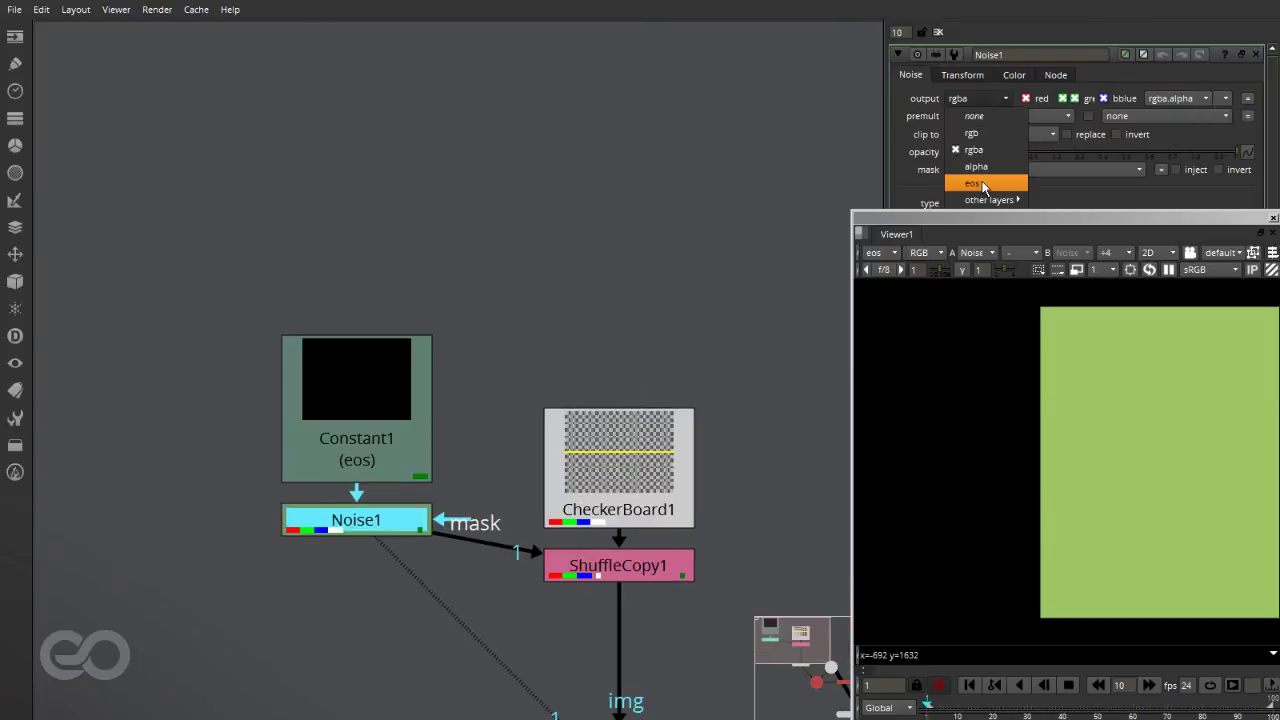
pyautogui.click(984, 187)
pyautogui.press('f')
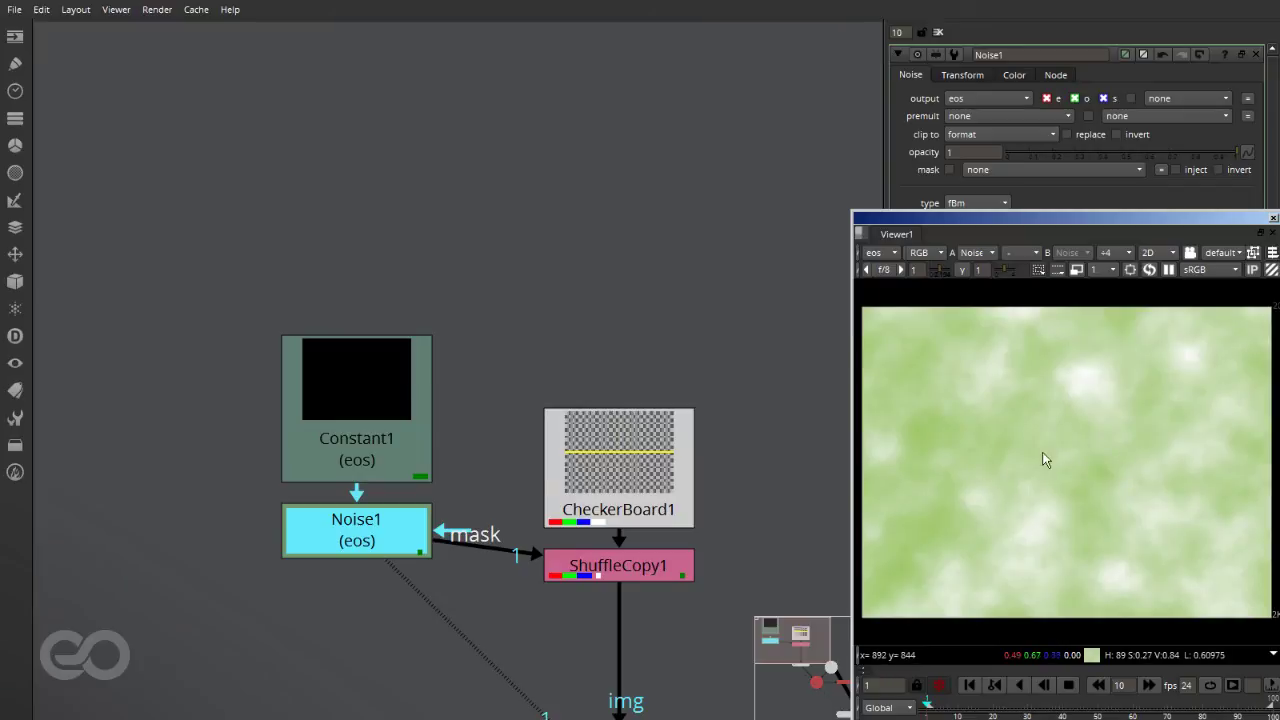
# Set the Noise color to 0 and move the Noise and Constant nodes down so Noise is level with ShuffleCopy
pyautogui.click(1014, 77)
pyautogui.moveTo(1071, 115); pyautogui.dragTo(519, 114)
pyautogui.scroll(-2, 203, 248)
pyautogui.keyDown('ctrl'); pyautogui.moveTo(349, 449); pyautogui.dragTo(349, 470); pyautogui.keyUp('ctrl')
# Display the ScanlineRender node through the Viewer's second input
pyautogui.scroll(-3, 274, 298)
pyautogui.moveTo(539, 576); pyautogui.dragTo(386, 417, button='middle')
pyautogui.scroll(3, 386, 417)
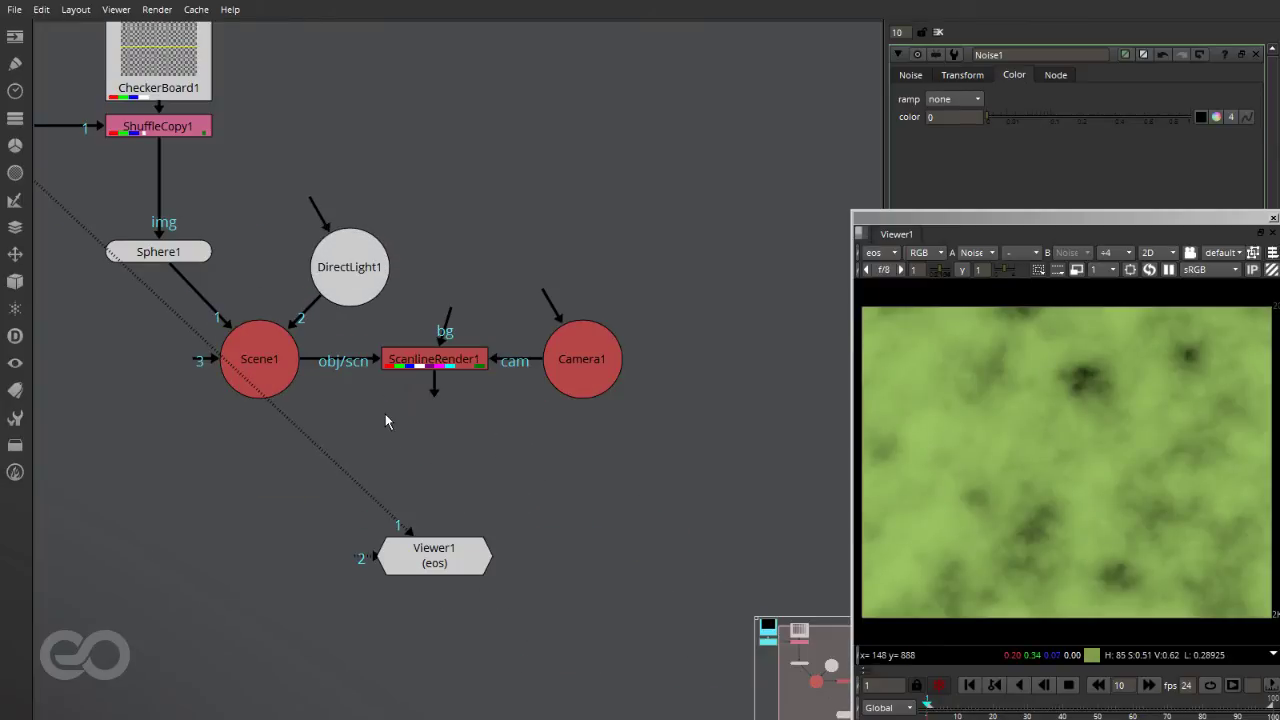
pyautogui.click(421, 365)
pyautogui.press('2')
pyautogui.click(681, 410)
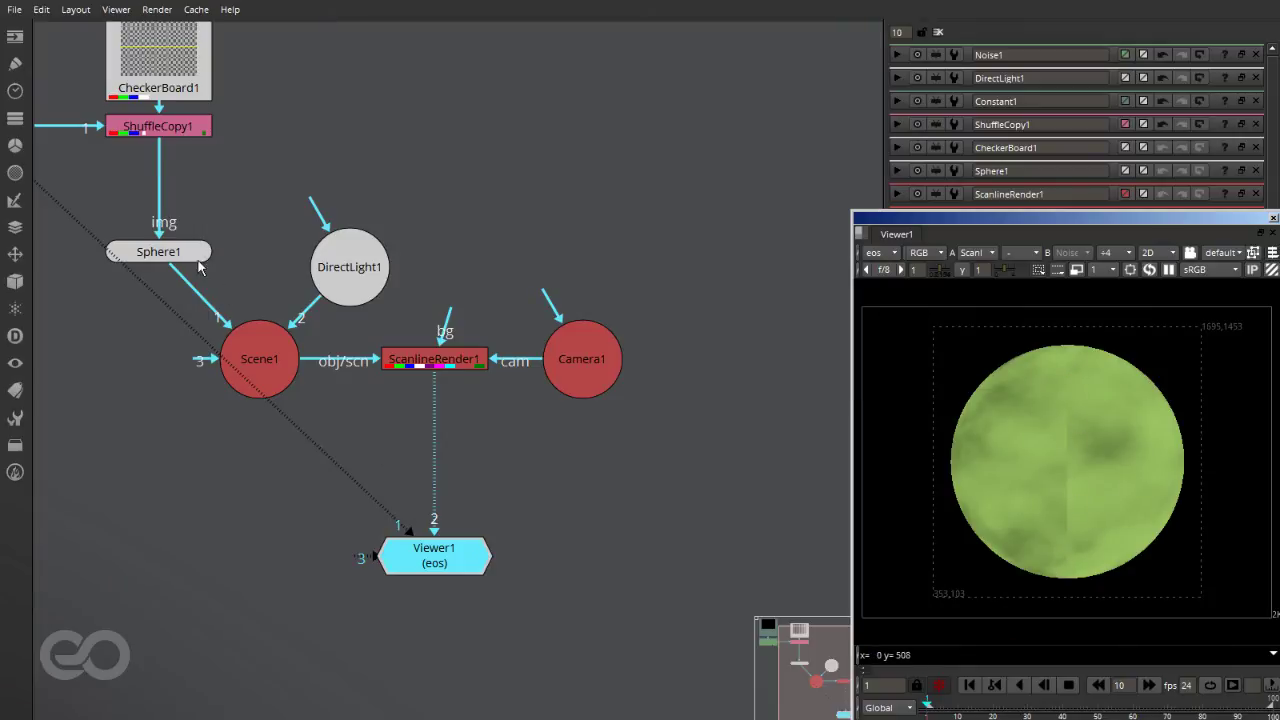
# Set the Sphere's y rotation to 10, moving the viewer aside for the edit and back again
pyautogui.doubleClick(180, 252)
pyautogui.moveTo(1051, 219); pyautogui.dragTo(549, 219)
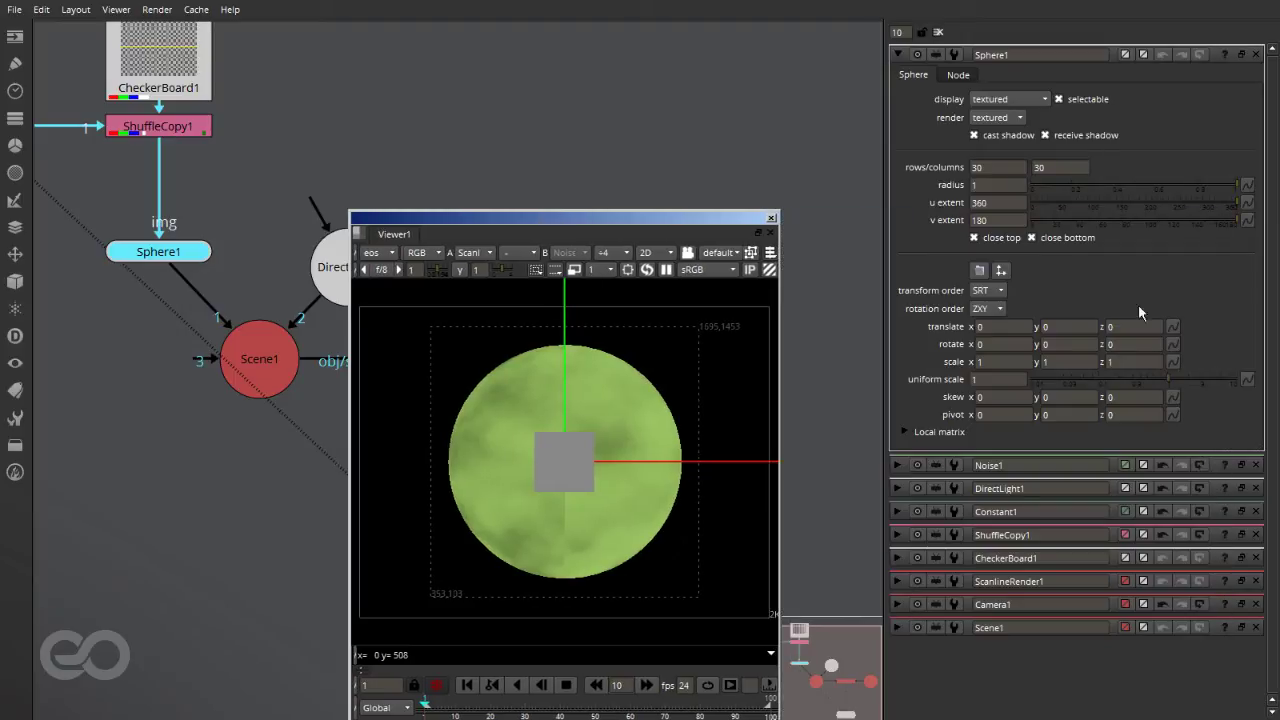
pyautogui.click(1044, 344)
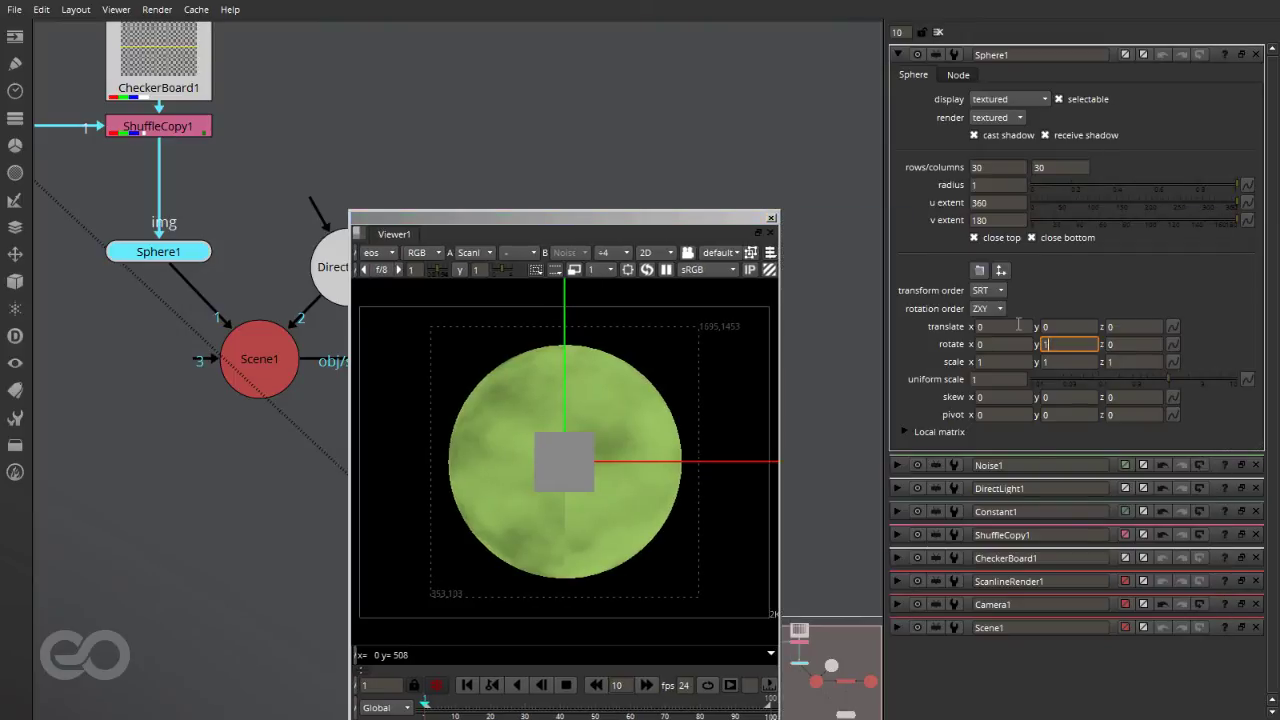
pyautogui.write('10')
pyautogui.press('Return')
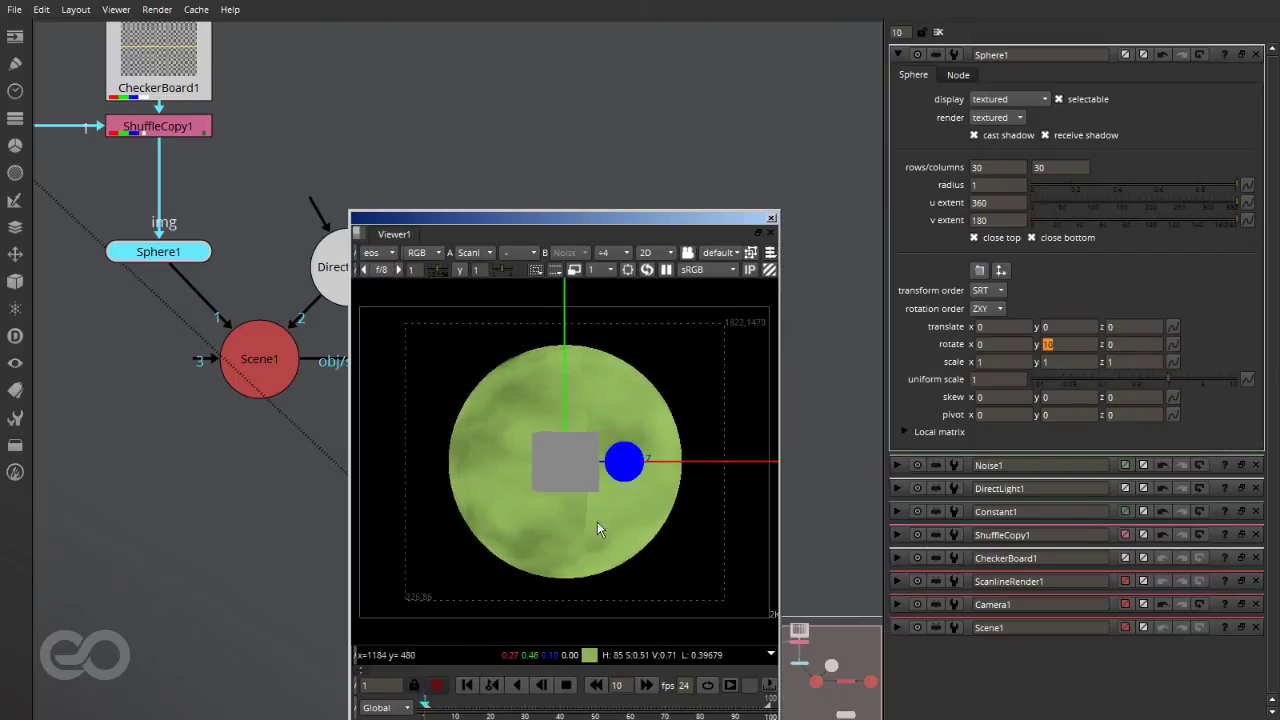
pyautogui.click(307, 492)
pyautogui.moveTo(568, 217); pyautogui.dragTo(1053, 214)
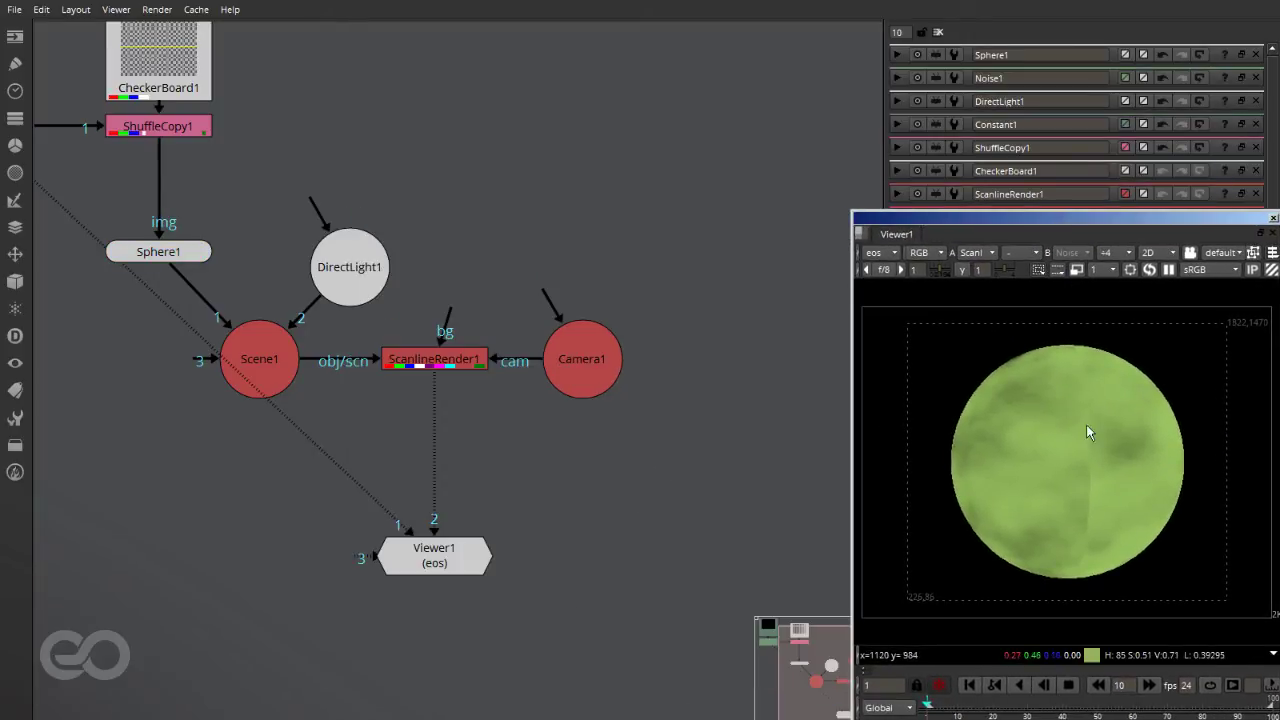
pyautogui.scroll(-4, 609, 539)
pyautogui.scroll(4, 319, 376)
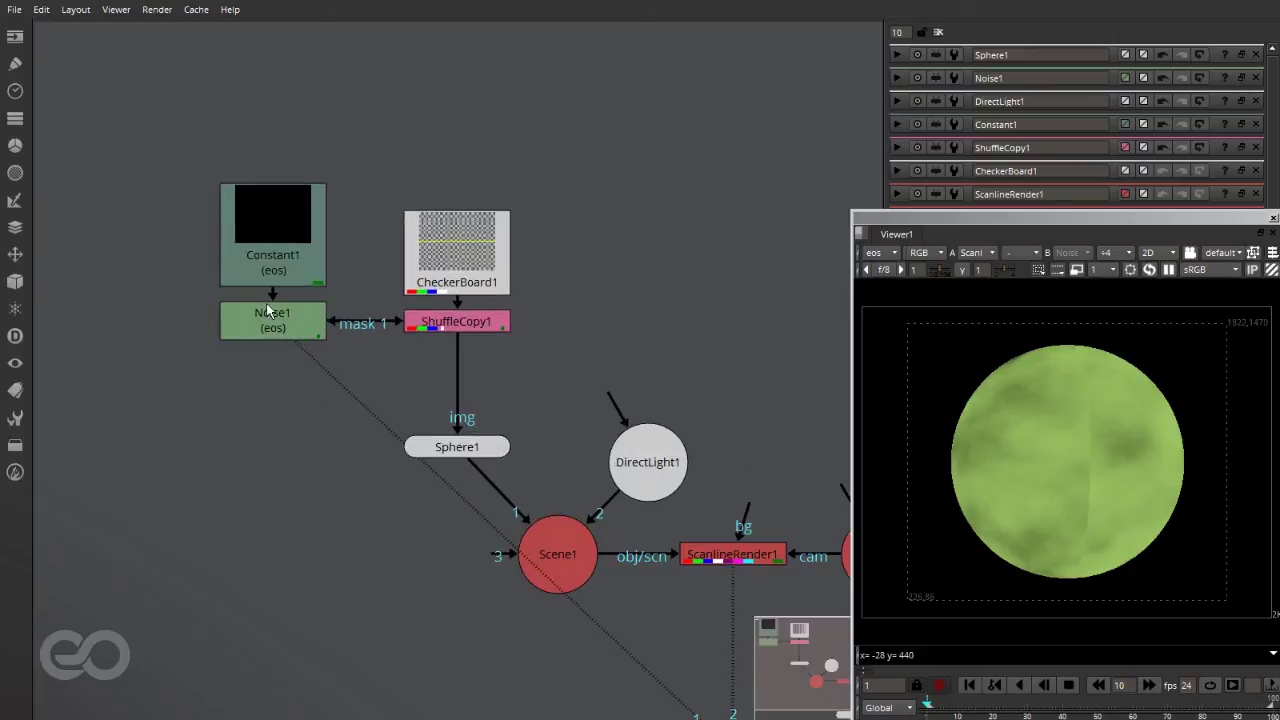
pyautogui.scroll(-3, 182, 369)
pyautogui.scroll(3, 455, 440)
pyautogui.scroll(-1, 540, 503)
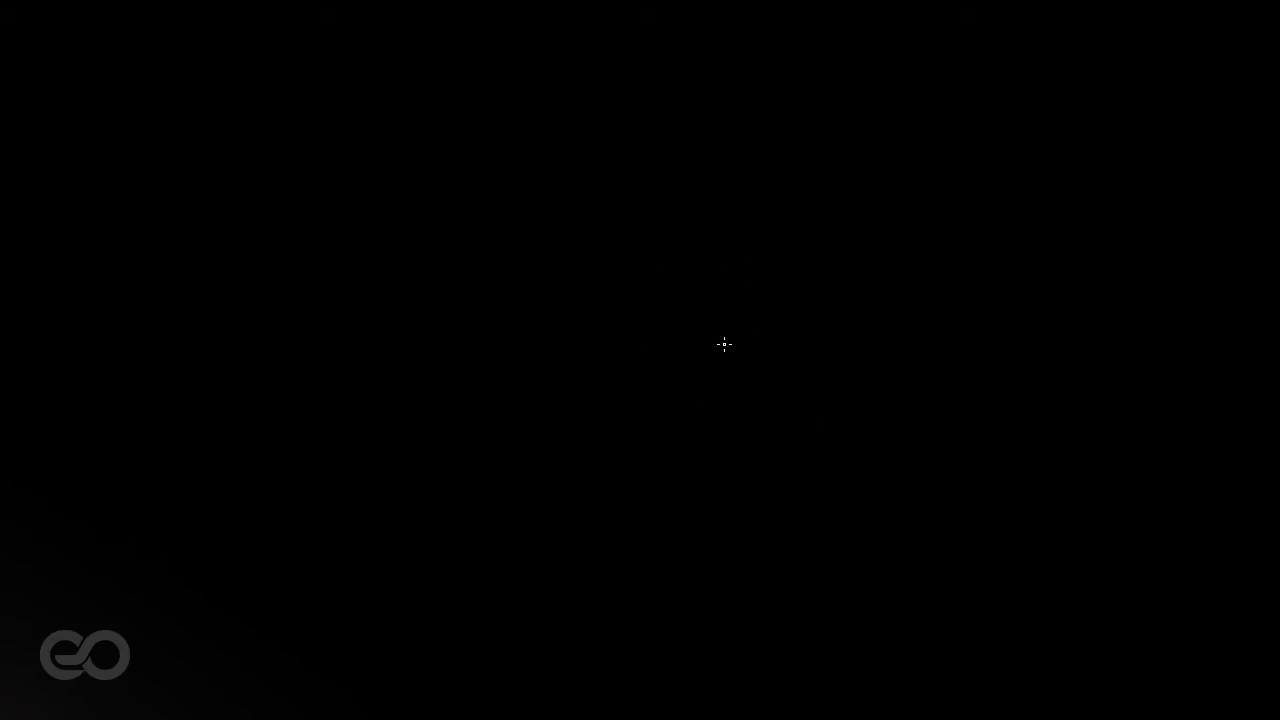
# Sketch crossing horizontal and vertical guide lines on the blank canvas and draw a large circle around their intersection
pyautogui.moveTo(902, 66); pyautogui.dragTo(892, 455)
pyautogui.moveTo(283, 474); pyautogui.dragTo(968, 520)
pyautogui.moveTo(883, 328); pyautogui.dragTo(875, 605)
pyautogui.moveTo(794, 485); pyautogui.dragTo(1046, 481)
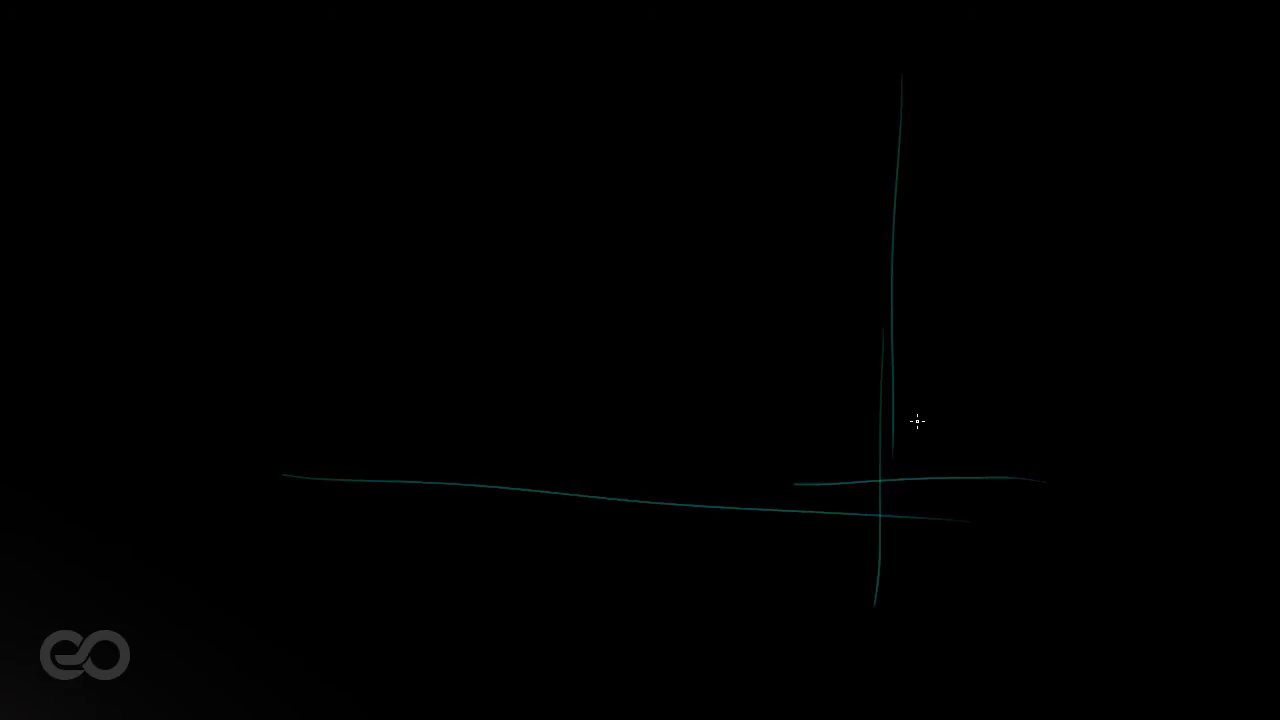
pyautogui.moveTo(900, 252)
pyautogui.mouseDown()
pyautogui.moveTo(874, 249)
pyautogui.moveTo(731, 560)
pyautogui.moveTo(1054, 497)
pyautogui.moveTo(940, 252)
pyautogui.moveTo(808, 252)
pyautogui.mouseUp()
# Draw a light arrow pointing at the circle from its upper left, and outline and hatch the circle's lit crescent
pyautogui.moveTo(482, 177); pyautogui.dragTo(597, 265)
pyautogui.moveTo(538, 178)
pyautogui.mouseDown()
pyautogui.moveTo(643, 289)
pyautogui.moveTo(510, 243)
pyautogui.mouseUp()
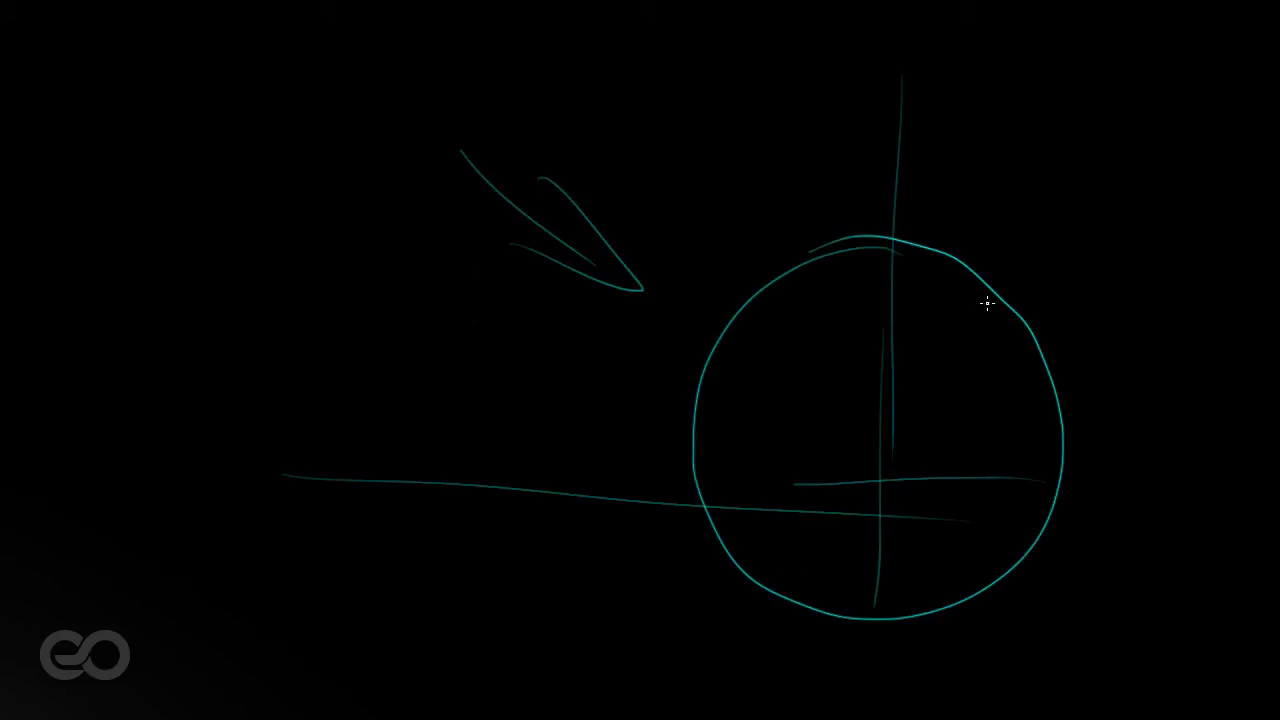
pyautogui.moveTo(983, 289)
pyautogui.mouseDown()
pyautogui.moveTo(803, 394)
pyautogui.moveTo(783, 617)
pyautogui.mouseUp()
pyautogui.moveTo(962, 287)
pyautogui.mouseDown()
pyautogui.moveTo(943, 249)
pyautogui.moveTo(777, 360)
pyautogui.moveTo(723, 437)
pyautogui.moveTo(701, 418)
pyautogui.mouseUp()
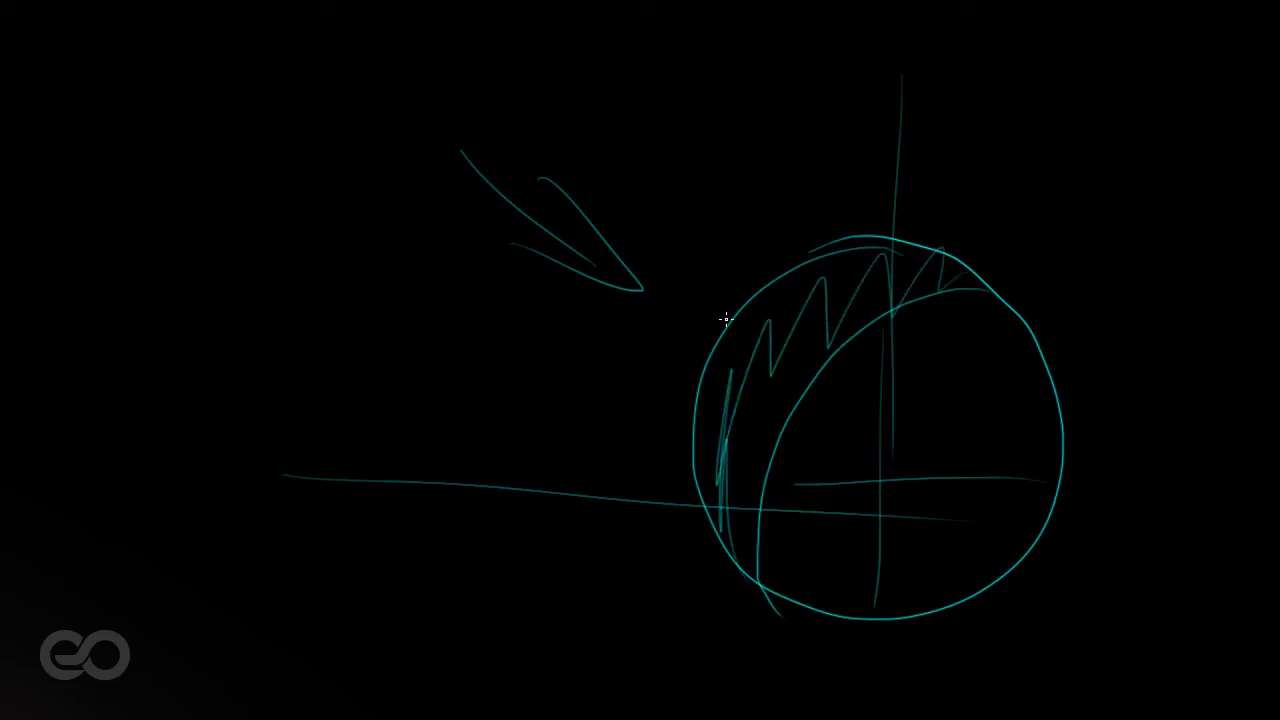
# Trace atmosphere strokes along the circle's upper-left rim and a thinner hatched rim along its lower-right edge
pyautogui.moveTo(929, 247)
pyautogui.mouseDown()
pyautogui.moveTo(777, 280)
pyautogui.moveTo(689, 417)
pyautogui.moveTo(698, 515)
pyautogui.mouseUp()
pyautogui.moveTo(932, 247)
pyautogui.mouseDown()
pyautogui.moveTo(860, 229)
pyautogui.moveTo(729, 329)
pyautogui.moveTo(663, 490)
pyautogui.mouseUp()
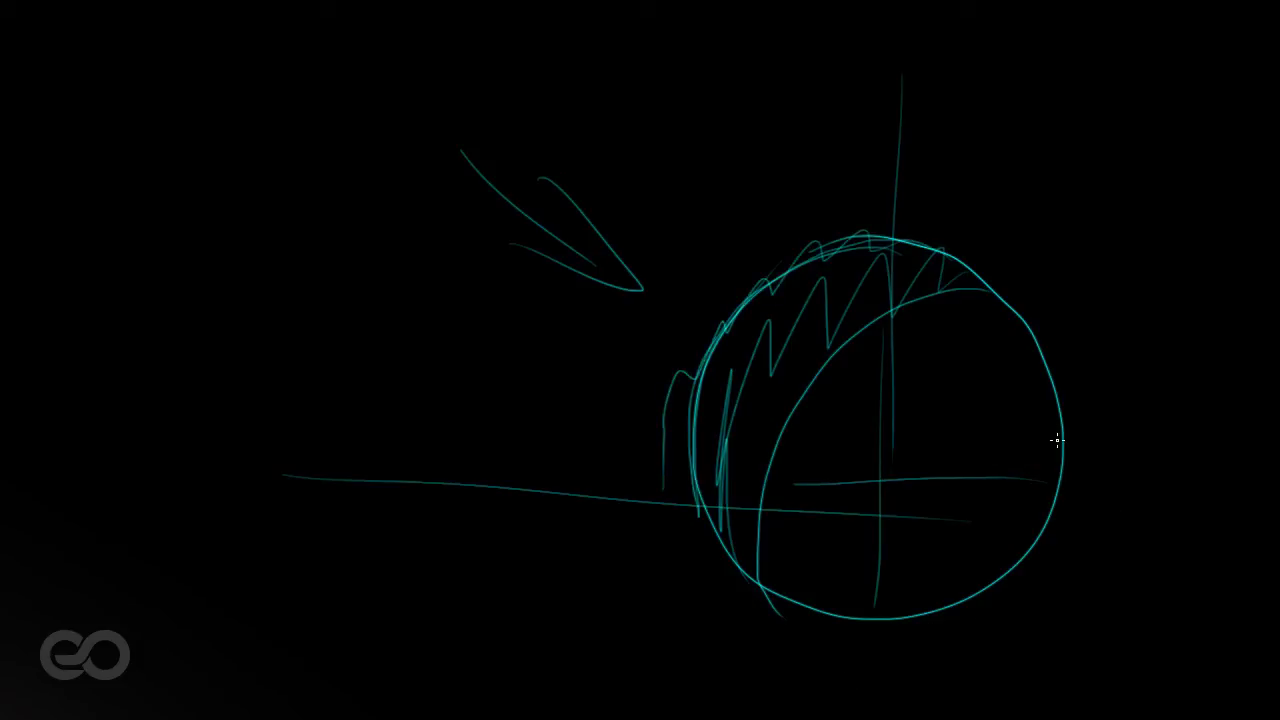
pyautogui.moveTo(1059, 455)
pyautogui.mouseDown()
pyautogui.moveTo(960, 591)
pyautogui.moveTo(861, 620)
pyautogui.mouseUp()
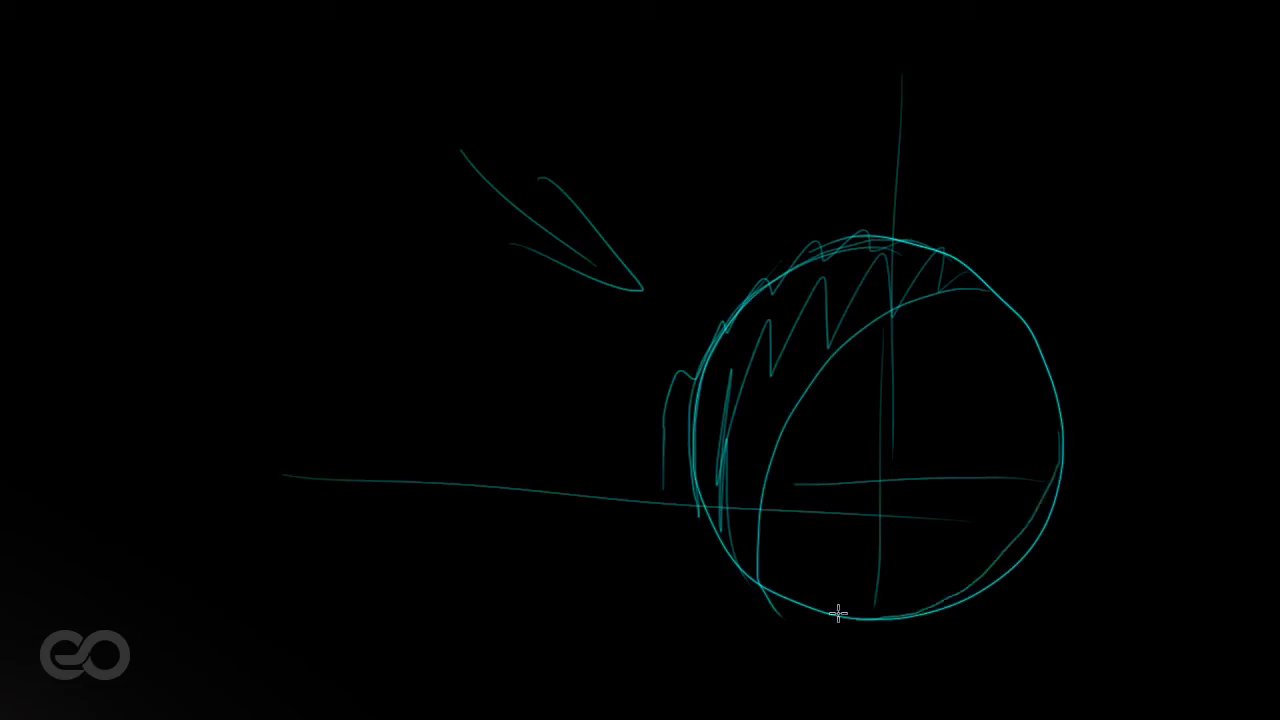
pyautogui.moveTo(1072, 474)
pyautogui.mouseDown()
pyautogui.moveTo(980, 594)
pyautogui.moveTo(885, 632)
pyautogui.mouseUp()
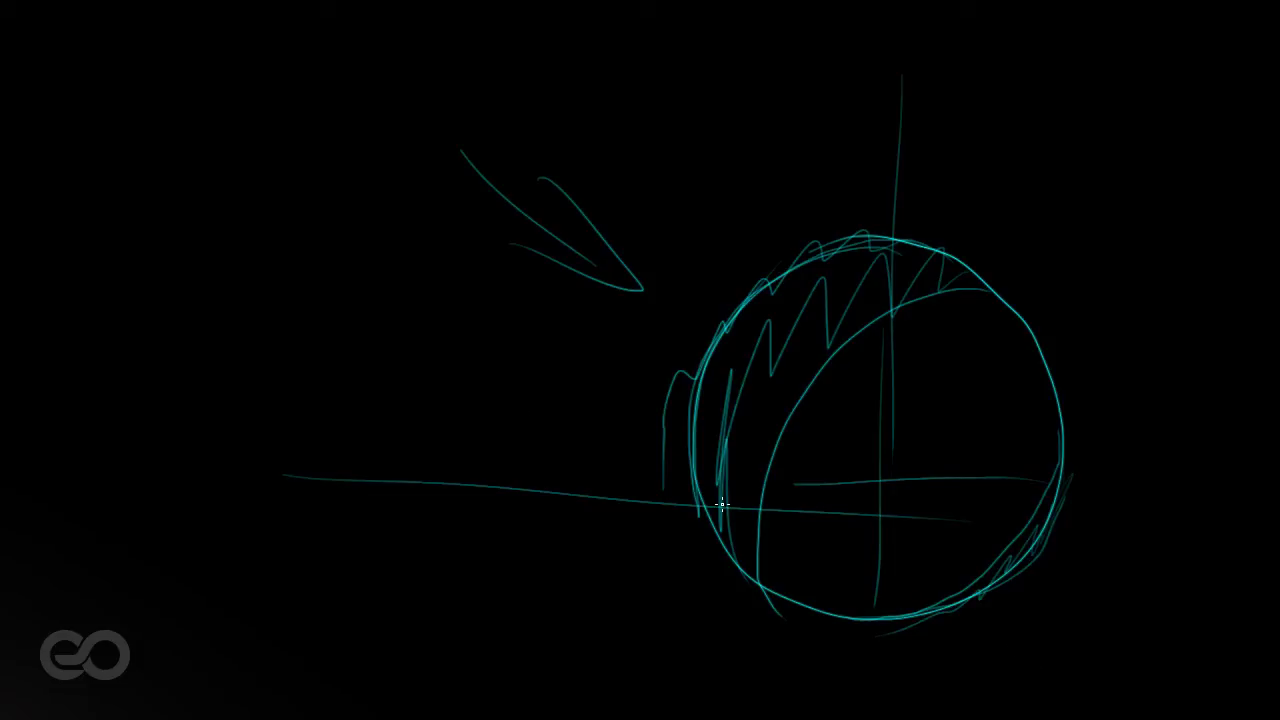
# Scribble a wavy line through the space around the circle and draw a curved arrow into the circle
pyautogui.moveTo(40, 124)
pyautogui.mouseDown()
pyautogui.moveTo(83, 134)
pyautogui.moveTo(274, 363)
pyautogui.moveTo(597, 580)
pyautogui.moveTo(1198, 582)
pyautogui.moveTo(975, 28)
pyautogui.moveTo(690, 42)
pyautogui.mouseUp()
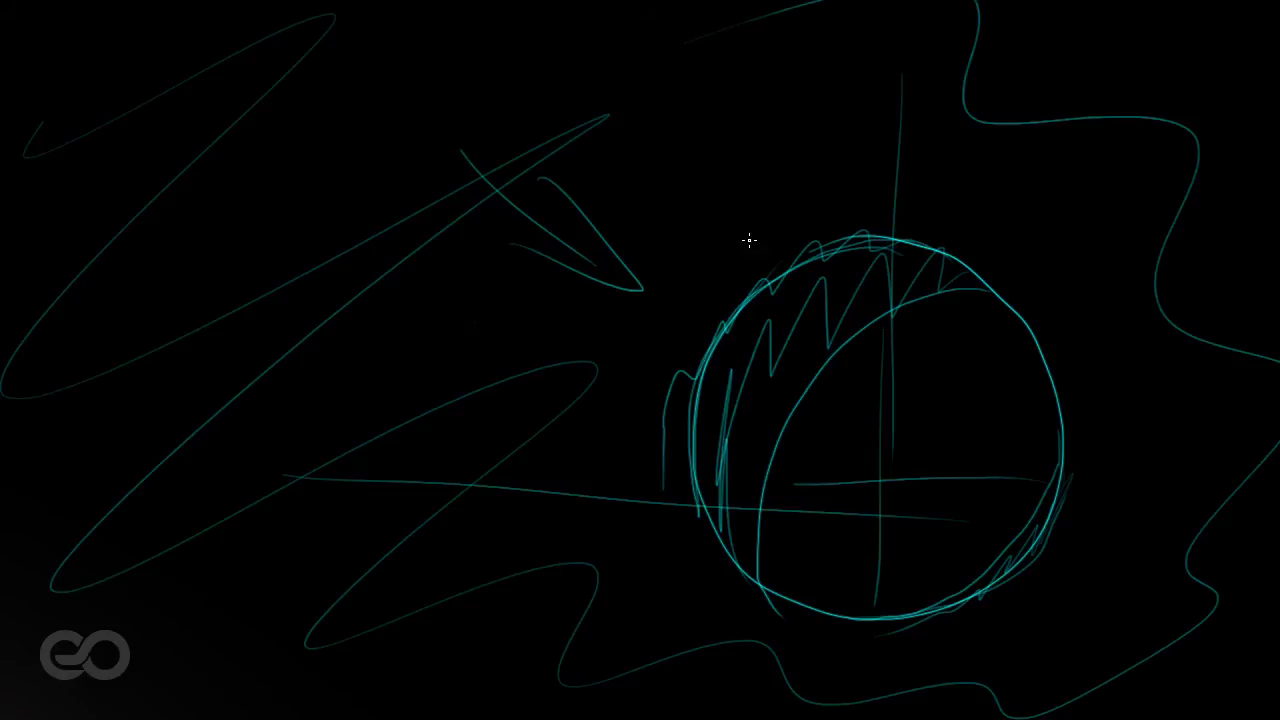
pyautogui.moveTo(762, 227)
pyautogui.mouseDown()
pyautogui.moveTo(931, 494)
pyautogui.moveTo(820, 574)
pyautogui.mouseUp()
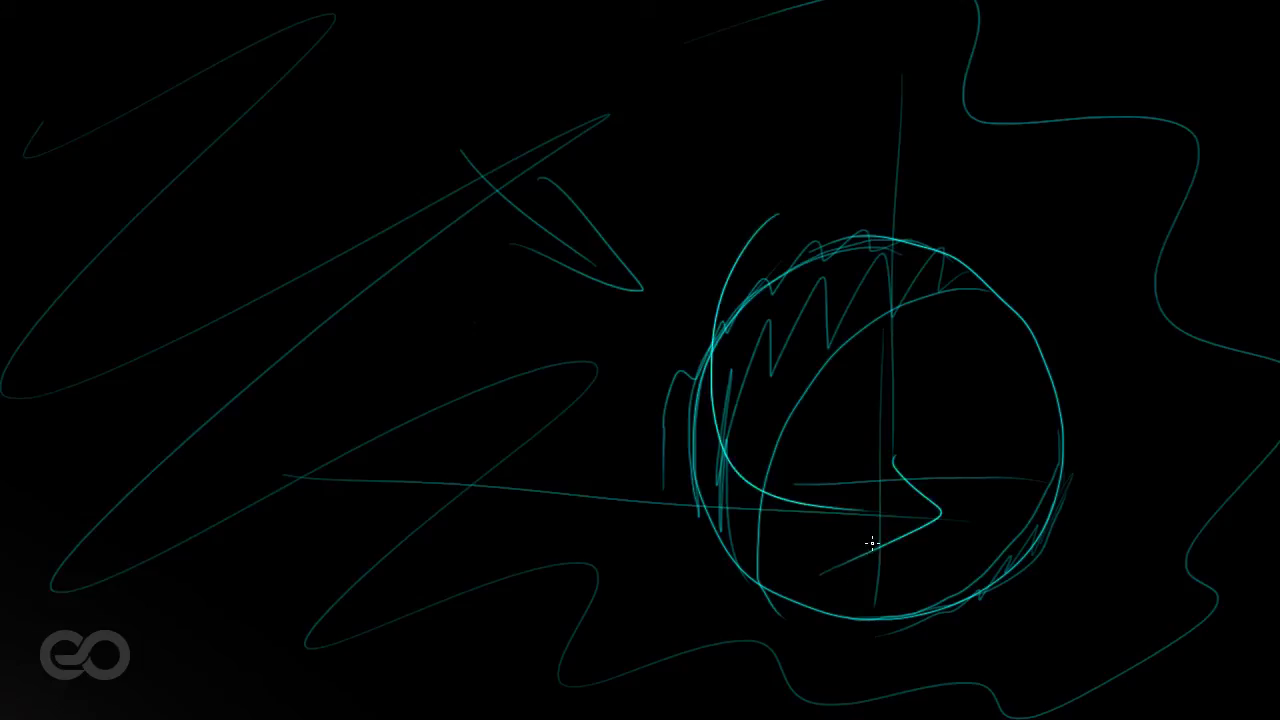
# Add short crossed strokes in the outer corners of the space surrounding the circle
pyautogui.moveTo(150, 116); pyautogui.dragTo(255, 188)
pyautogui.moveTo(242, 148)
pyautogui.mouseDown()
pyautogui.moveTo(269, 209)
pyautogui.moveTo(210, 232)
pyautogui.mouseUp()
pyautogui.moveTo(66, 656); pyautogui.dragTo(155, 598)
pyautogui.moveTo(140, 575)
pyautogui.mouseDown()
pyautogui.moveTo(180, 591)
pyautogui.moveTo(145, 632)
pyautogui.mouseUp()
pyautogui.moveTo(1208, 84); pyautogui.dragTo(1138, 151)
pyautogui.moveTo(1133, 98); pyautogui.dragTo(1176, 196)
pyautogui.moveTo(1256, 692)
pyautogui.mouseDown()
pyautogui.moveTo(1138, 601)
pyautogui.moveTo(1185, 595)
pyautogui.mouseUp()
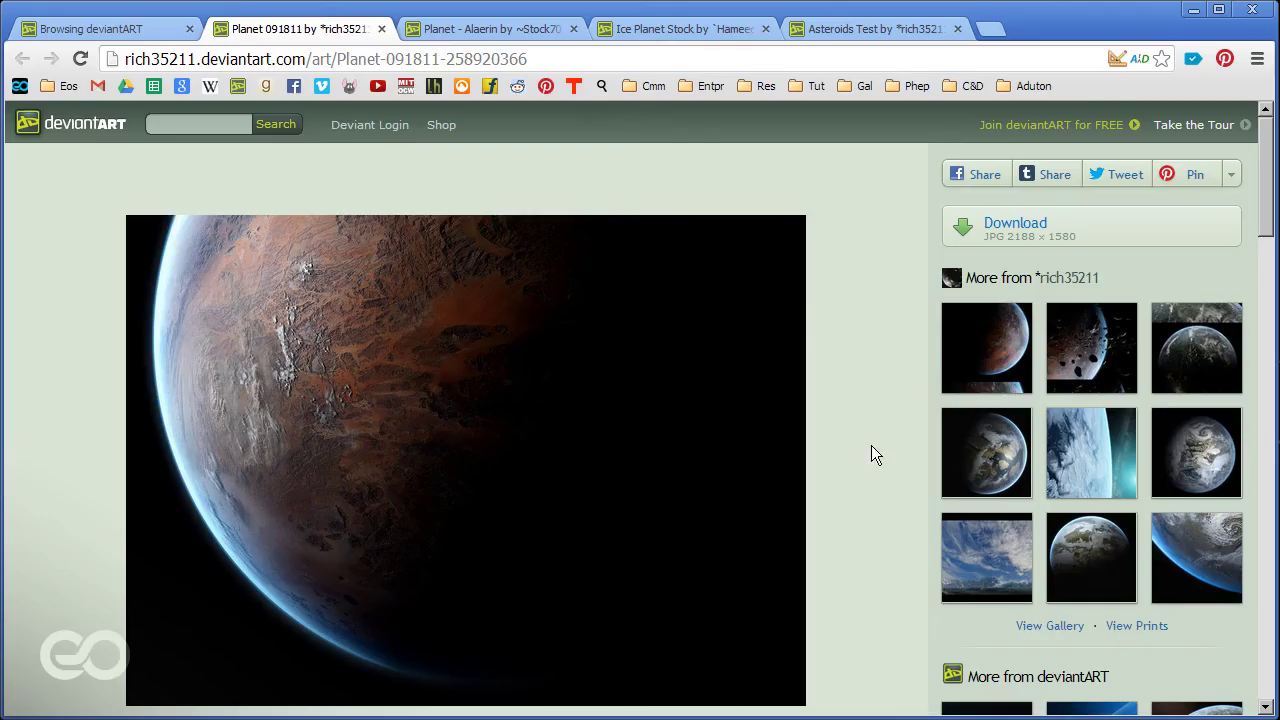
# Examine the Planet 091811 artwork on deviantART in the browser, enlarging it to full size
pyautogui.scroll(-1, 855, 335)
pyautogui.scroll(1, 879, 415)
pyautogui.scroll(-1, 879, 418)
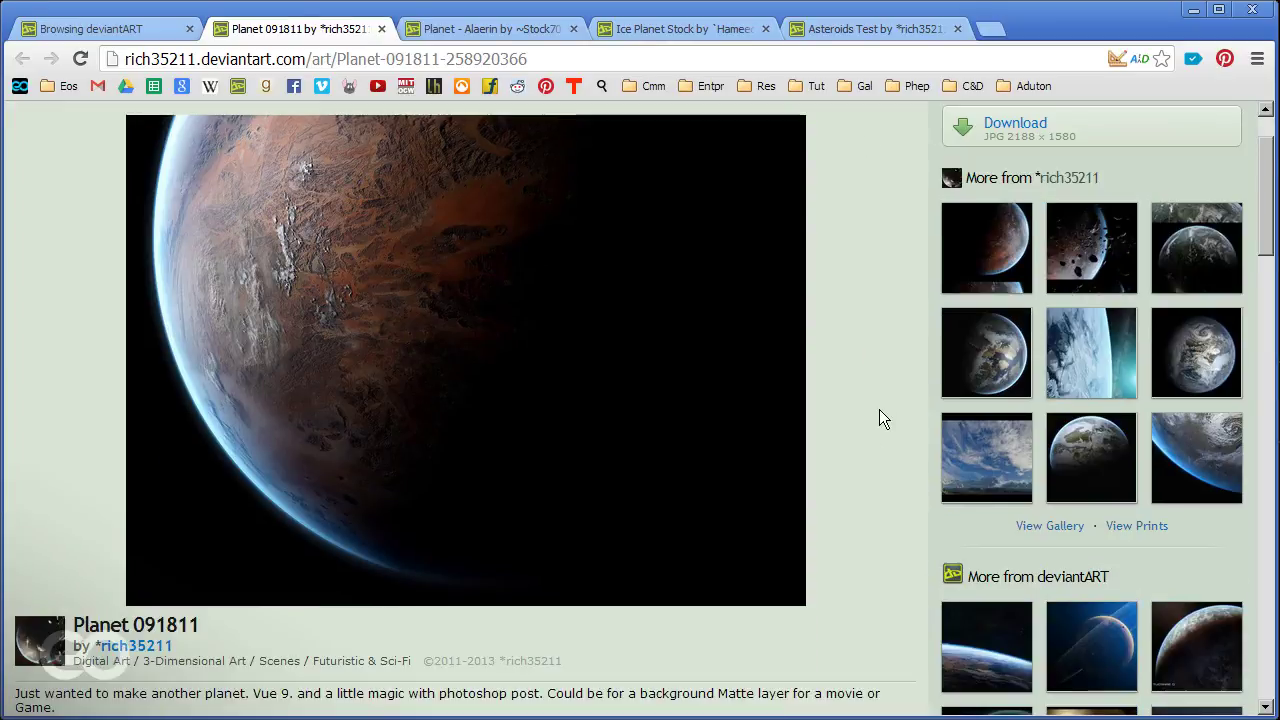
pyautogui.scroll(1, 881, 418)
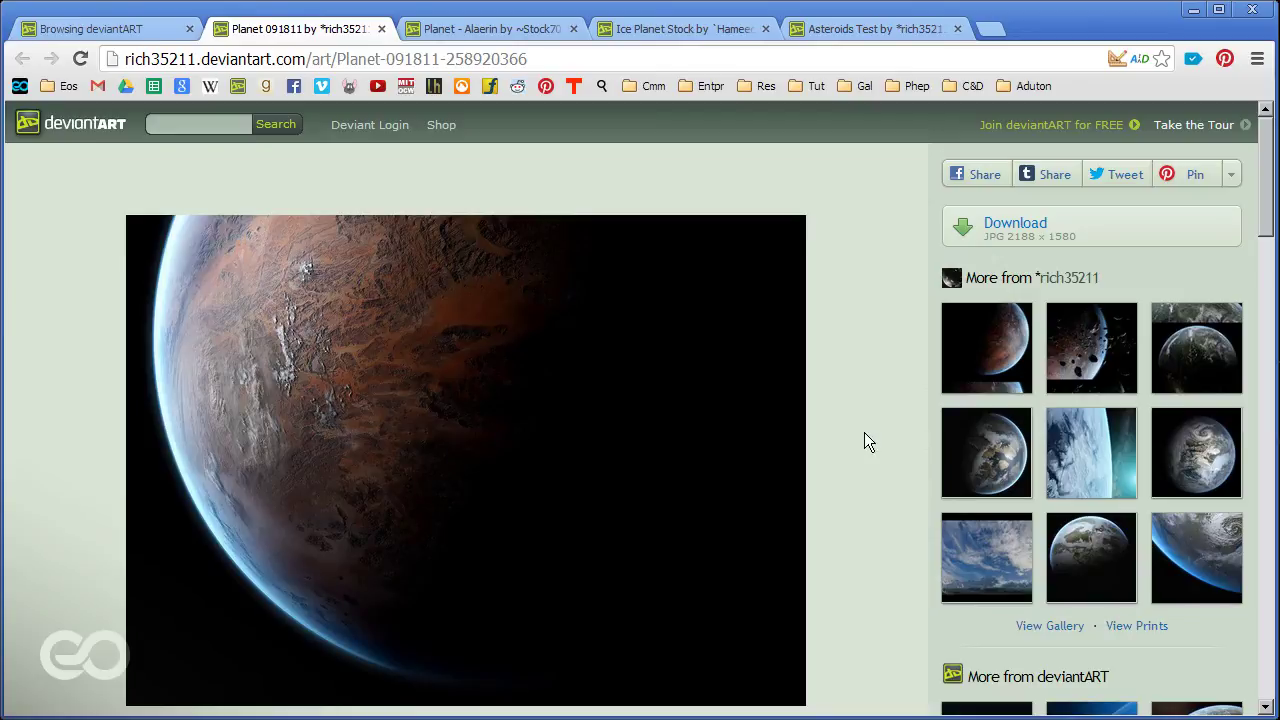
pyautogui.scroll(-1, 460, 397)
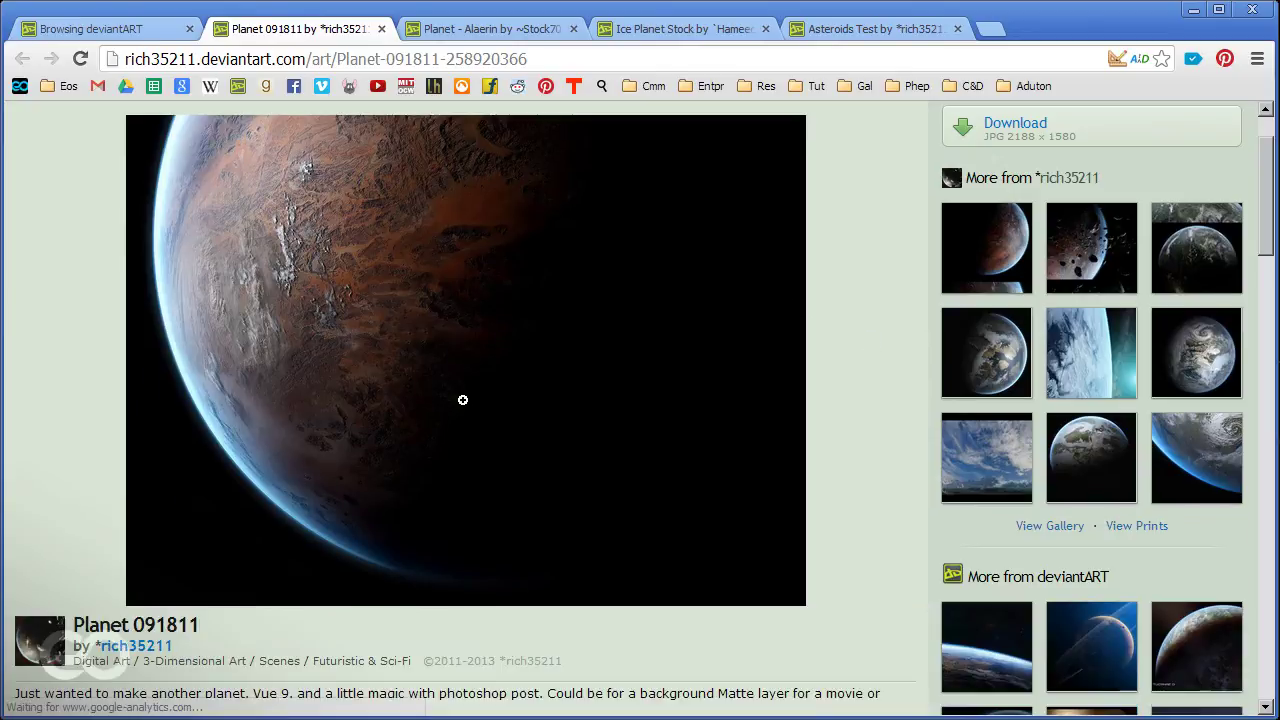
pyautogui.click(462, 399)
pyautogui.scroll(-2, 523, 392)
pyautogui.scroll(3, 524, 393)
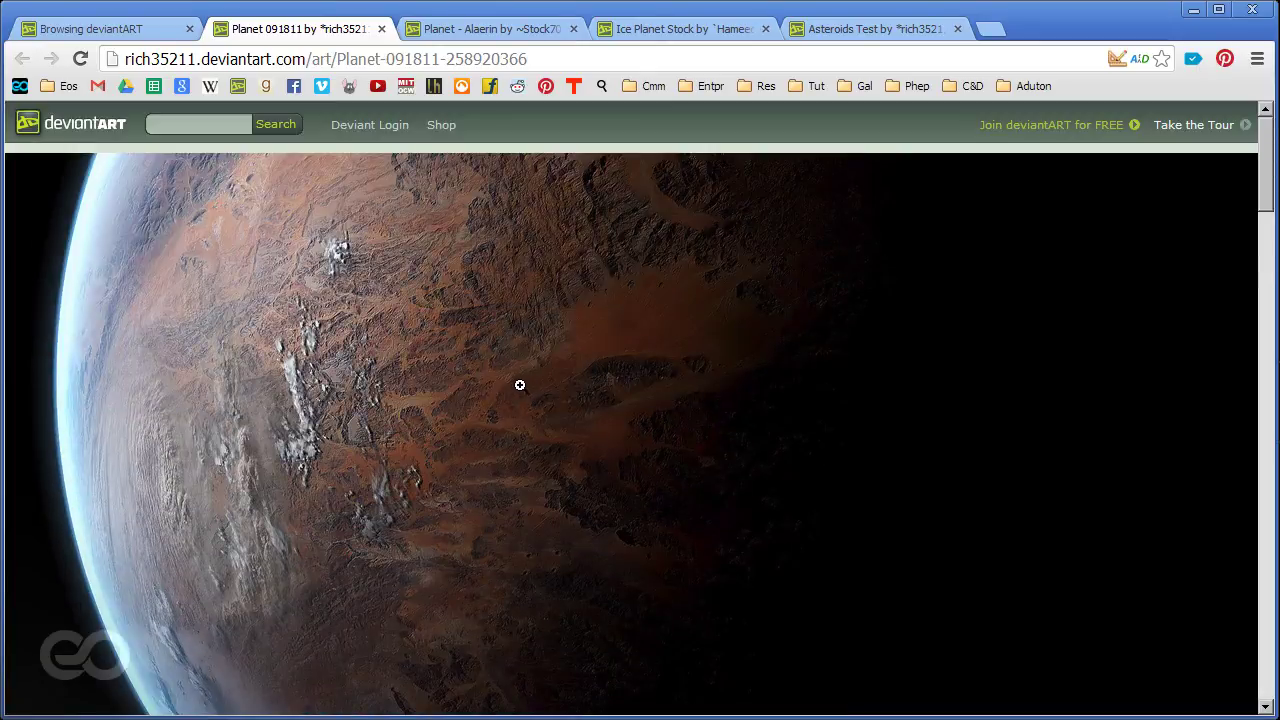
# Study the bright atmospheric rim, surface detail and shadow falloff of the Planet 091811 artwork, enlarging it and returning it to page size
pyautogui.scroll(-1, 516, 385)
pyautogui.scroll(-1, 423, 634)
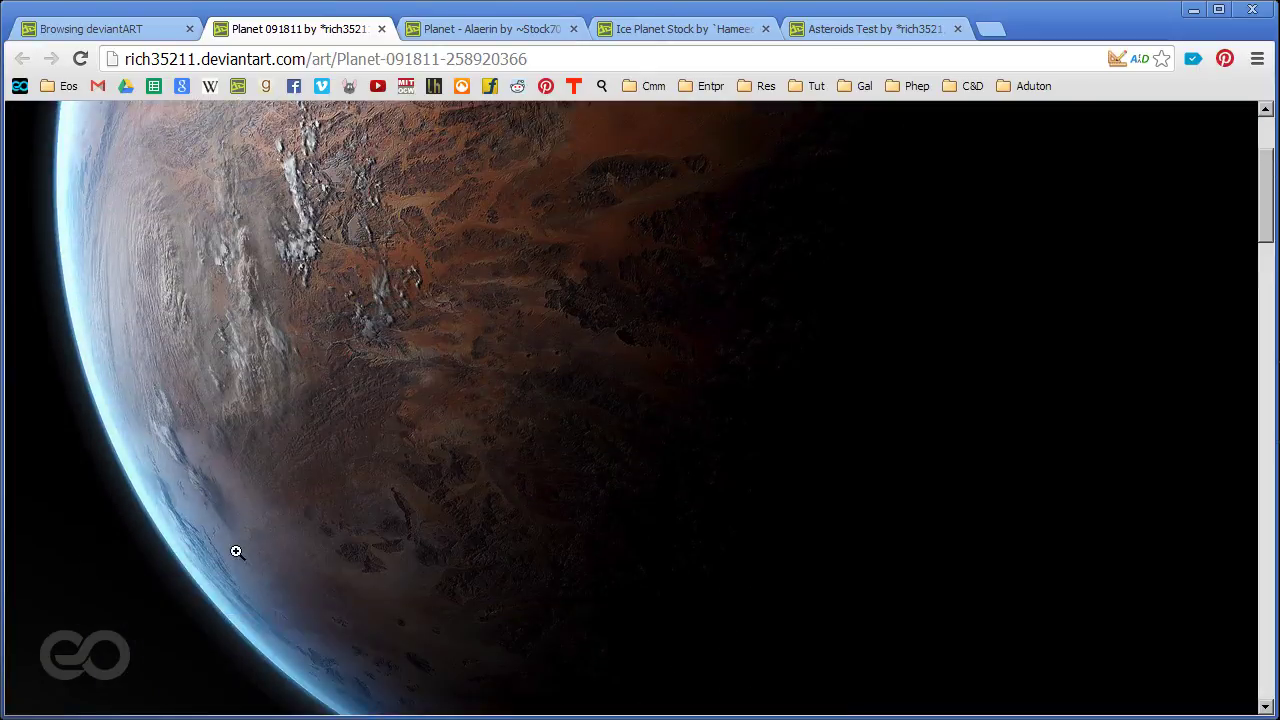
pyautogui.scroll(-1, 240, 551)
pyautogui.scroll(-1, 397, 574)
pyautogui.scroll(4, 584, 576)
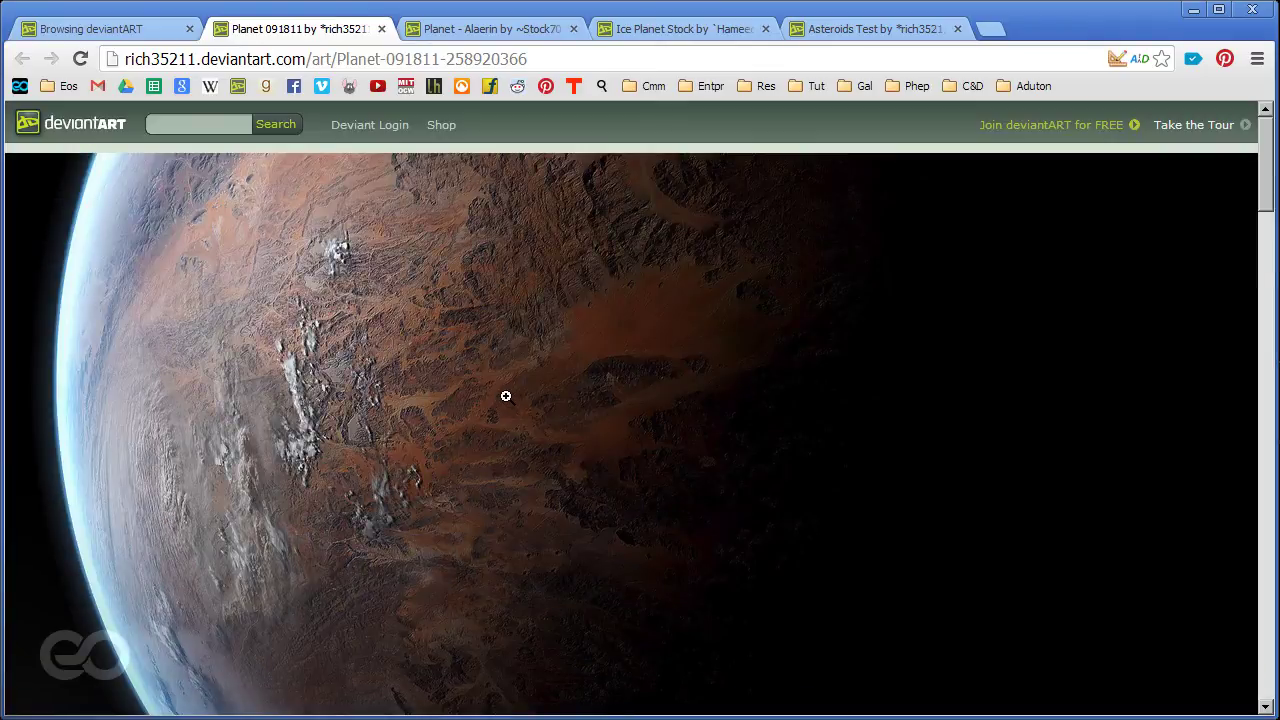
pyautogui.scroll(-2, 505, 396)
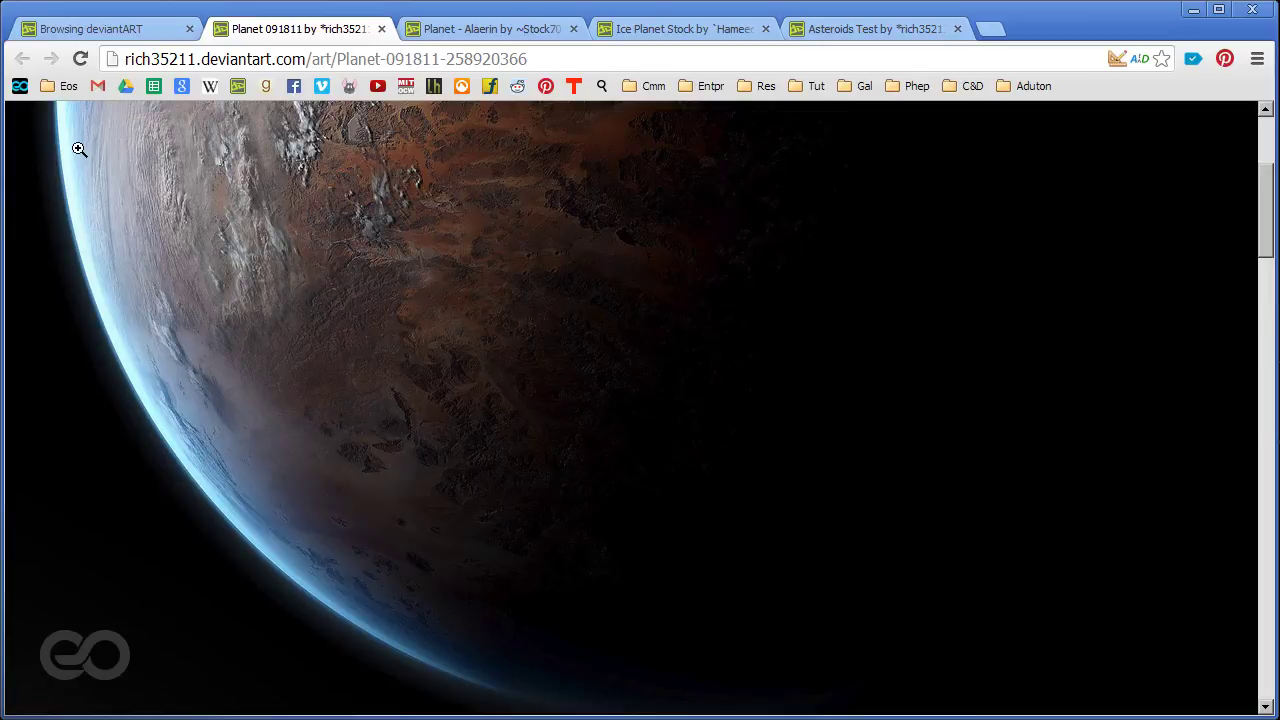
pyautogui.click(384, 590)
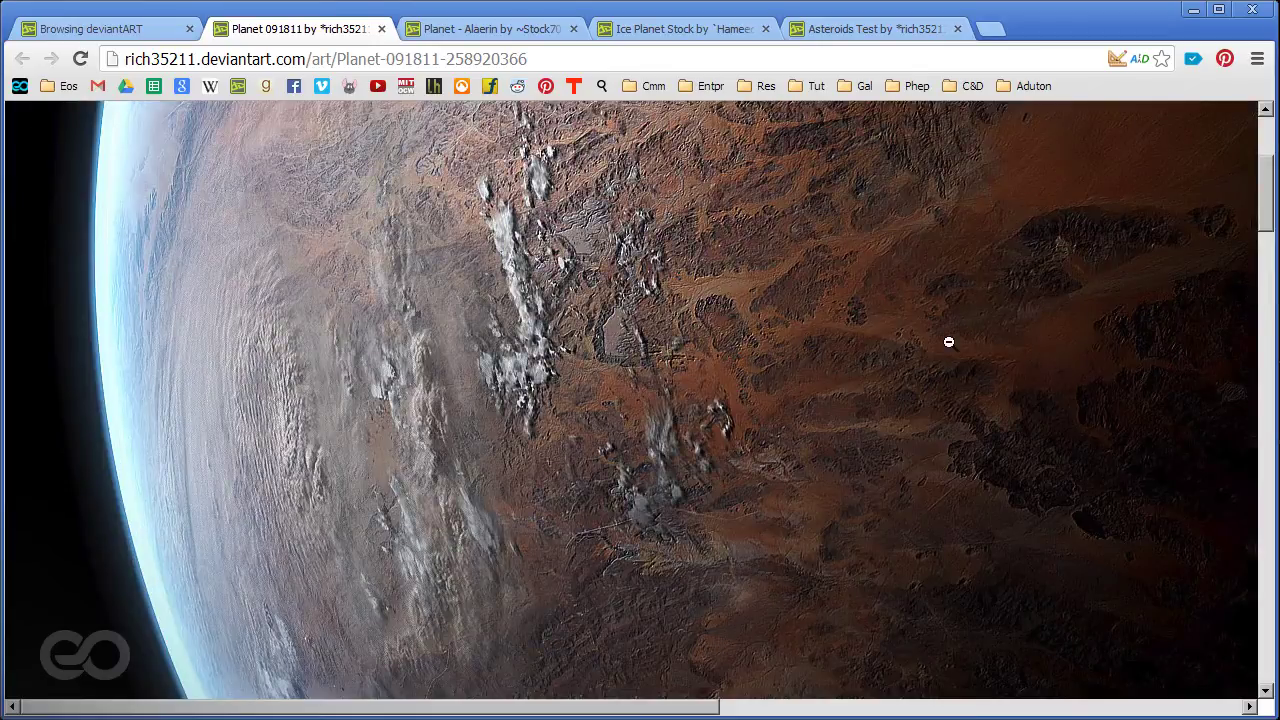
pyautogui.click(948, 358)
pyautogui.scroll(3, 529, 320)
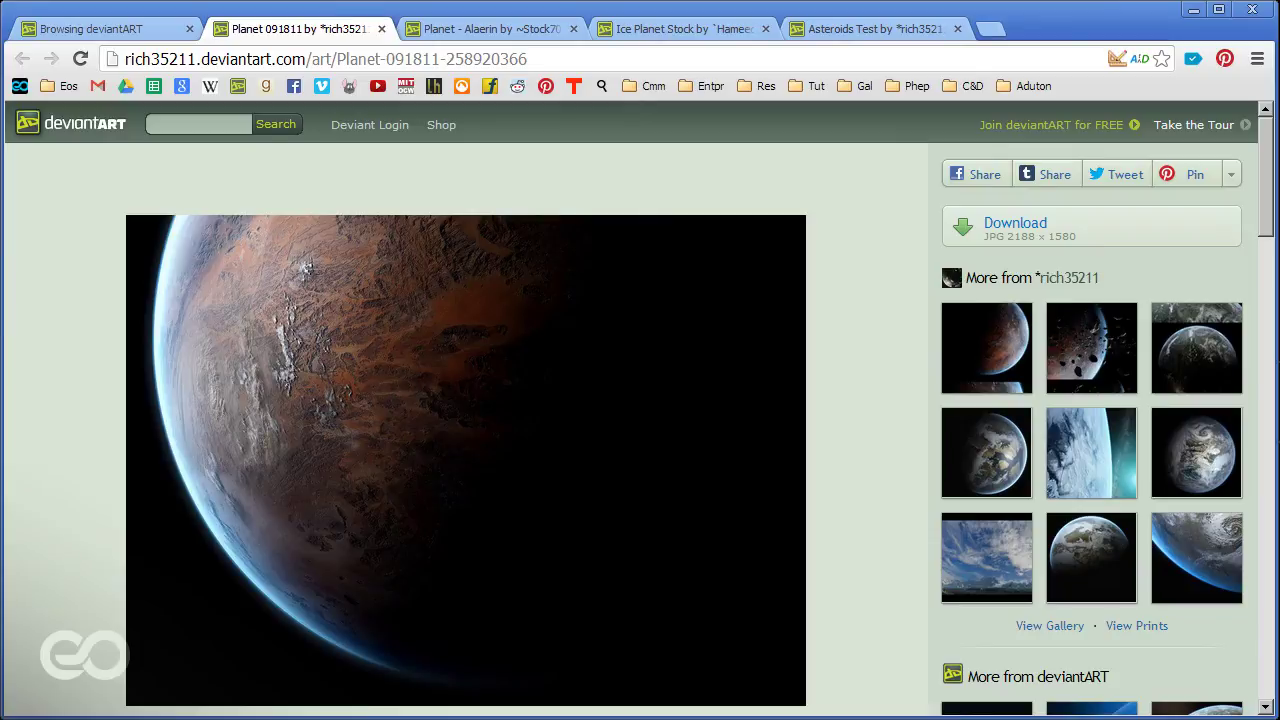
# Examine the Planet - Alaerin artwork in its browser tab, comparing its reduced and enlarged views for the atmosphere rim
pyautogui.click(494, 29)
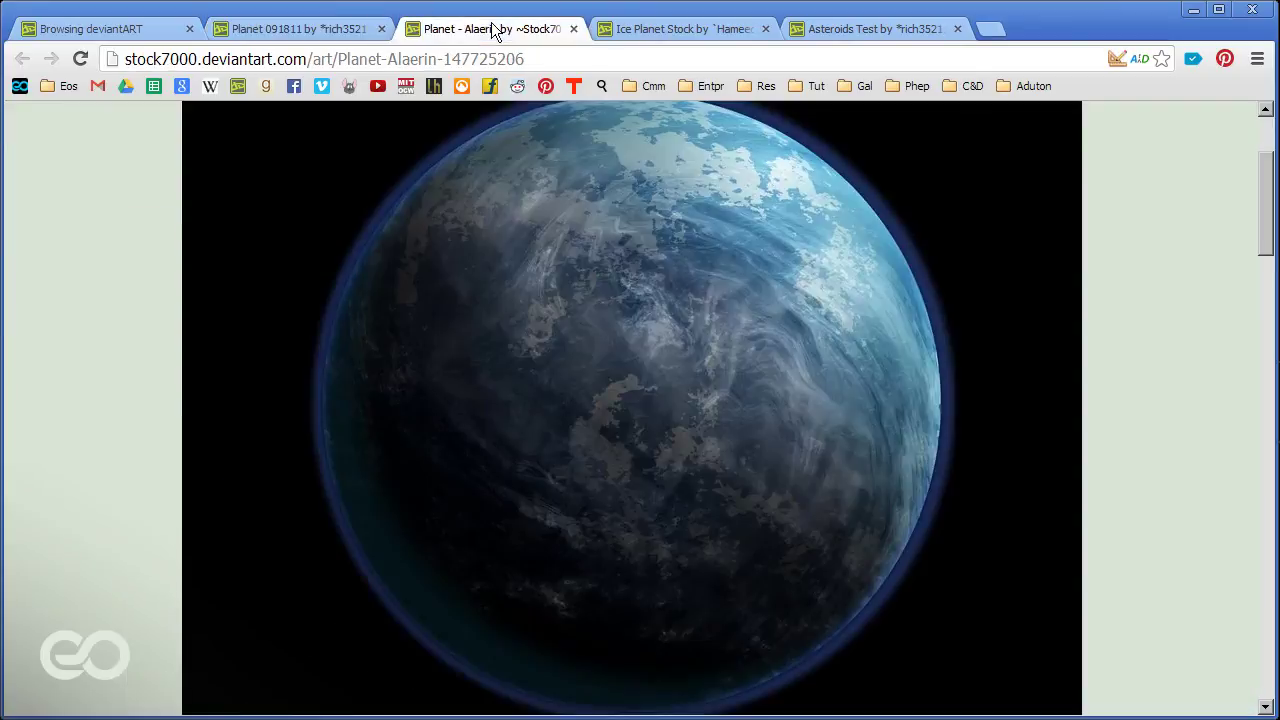
pyautogui.click(733, 392)
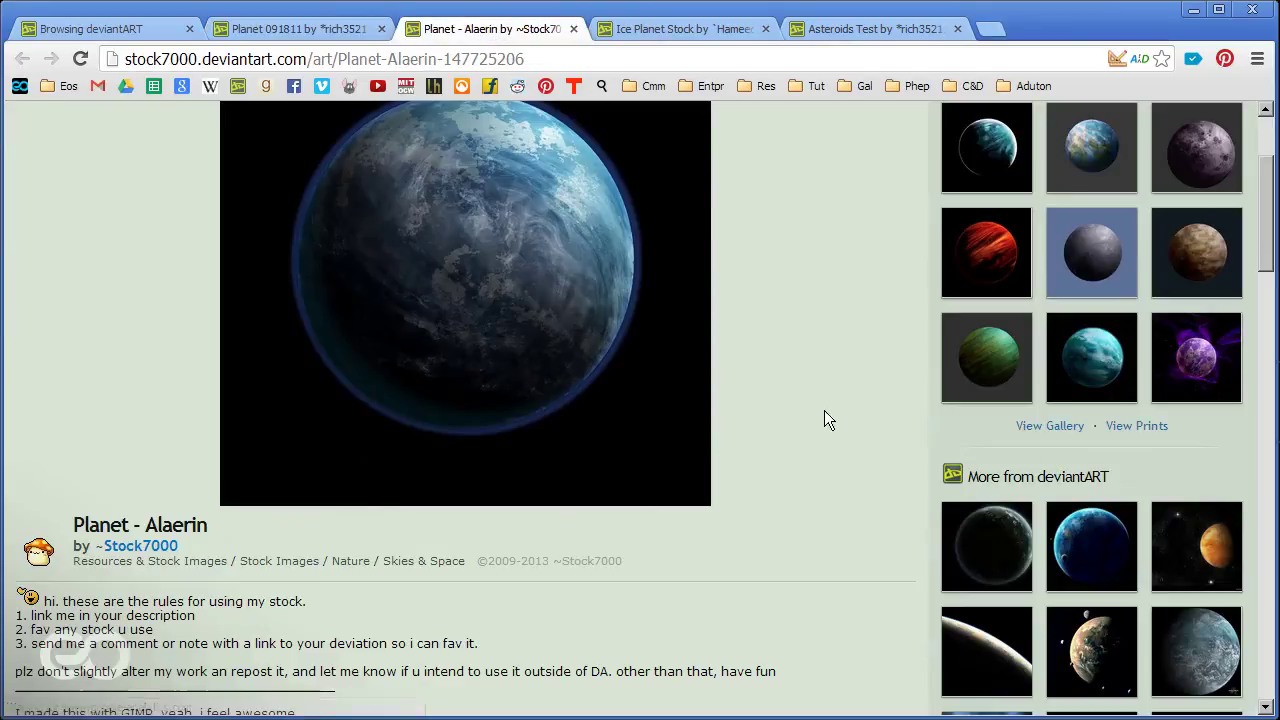
pyautogui.click(565, 228)
pyautogui.click(796, 304)
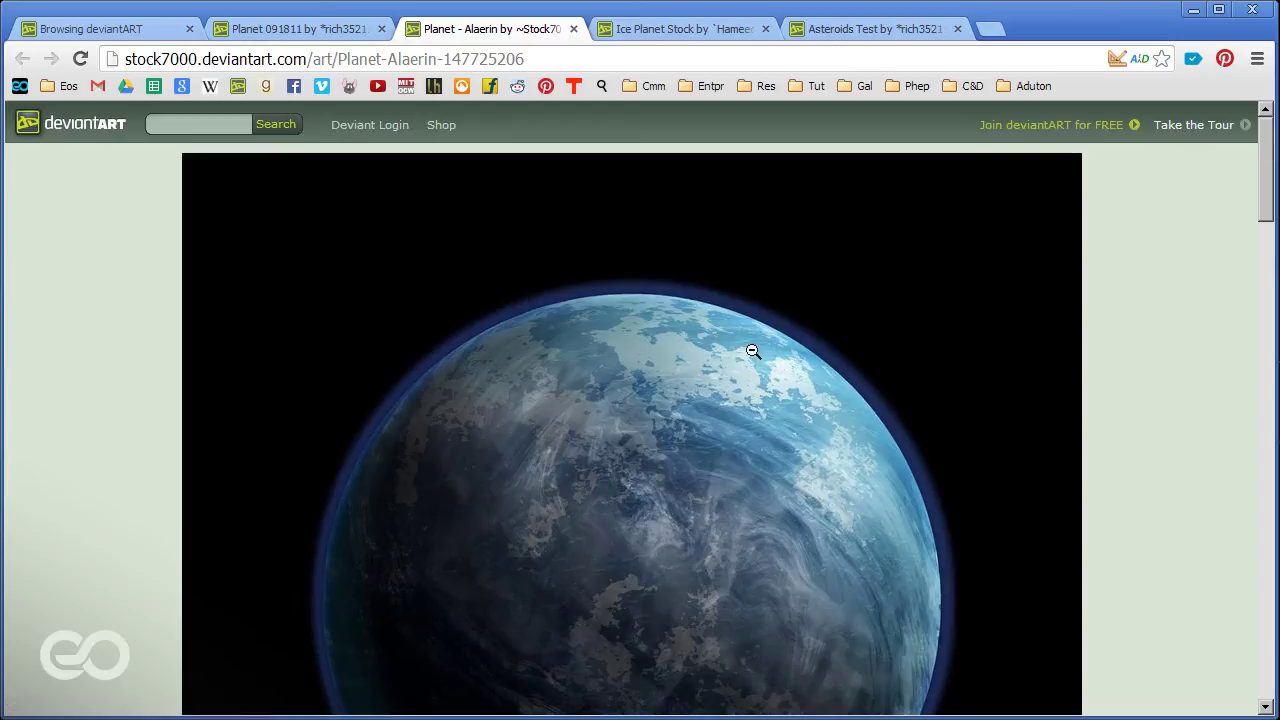
pyautogui.click(740, 460)
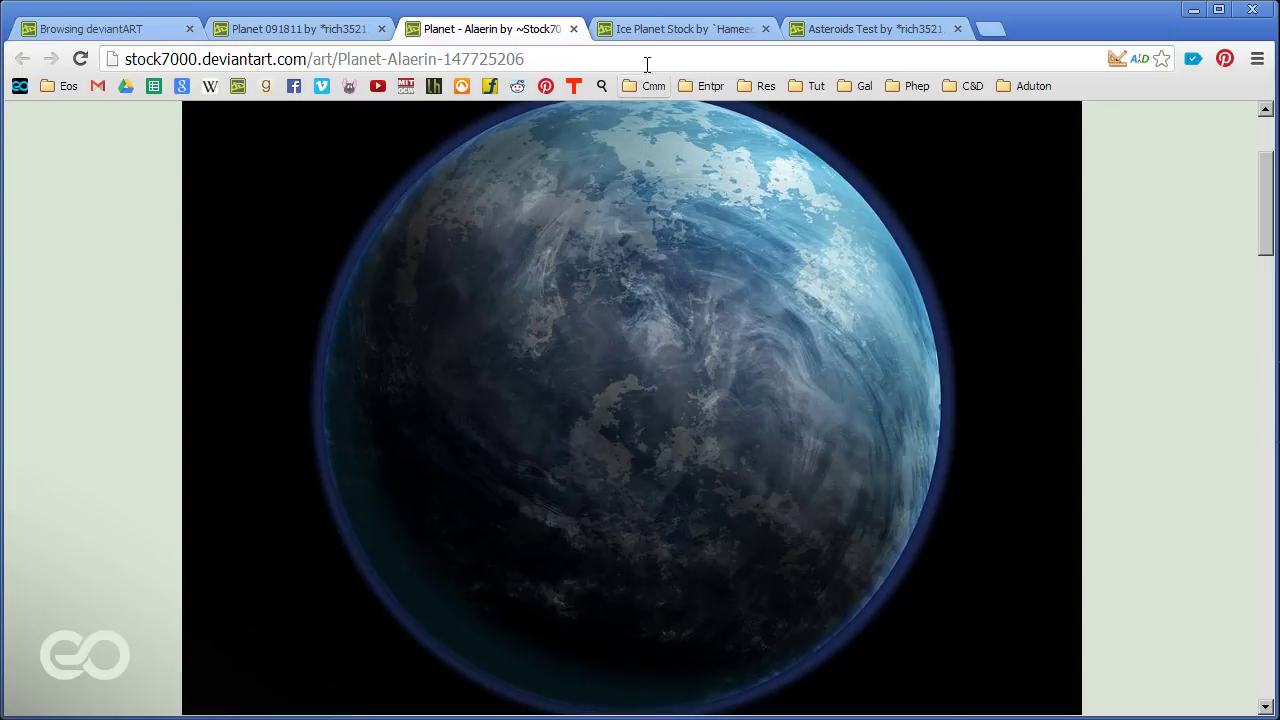
# Examine the Ice Planet Stock artwork at full size, from the dark side to the glowing edge, and return it to page size
pyautogui.click(654, 25)
pyautogui.scroll(-3, 440, 352)
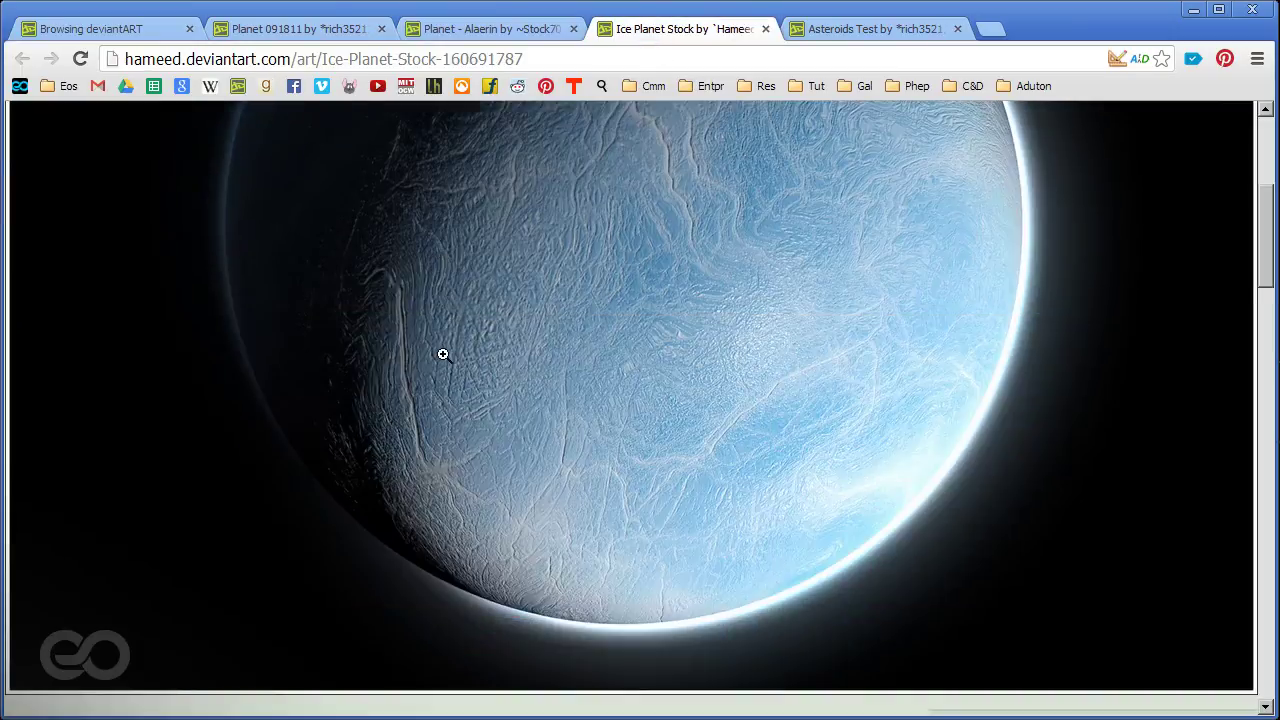
pyautogui.scroll(3, 540, 366)
pyautogui.scroll(-2, 744, 440)
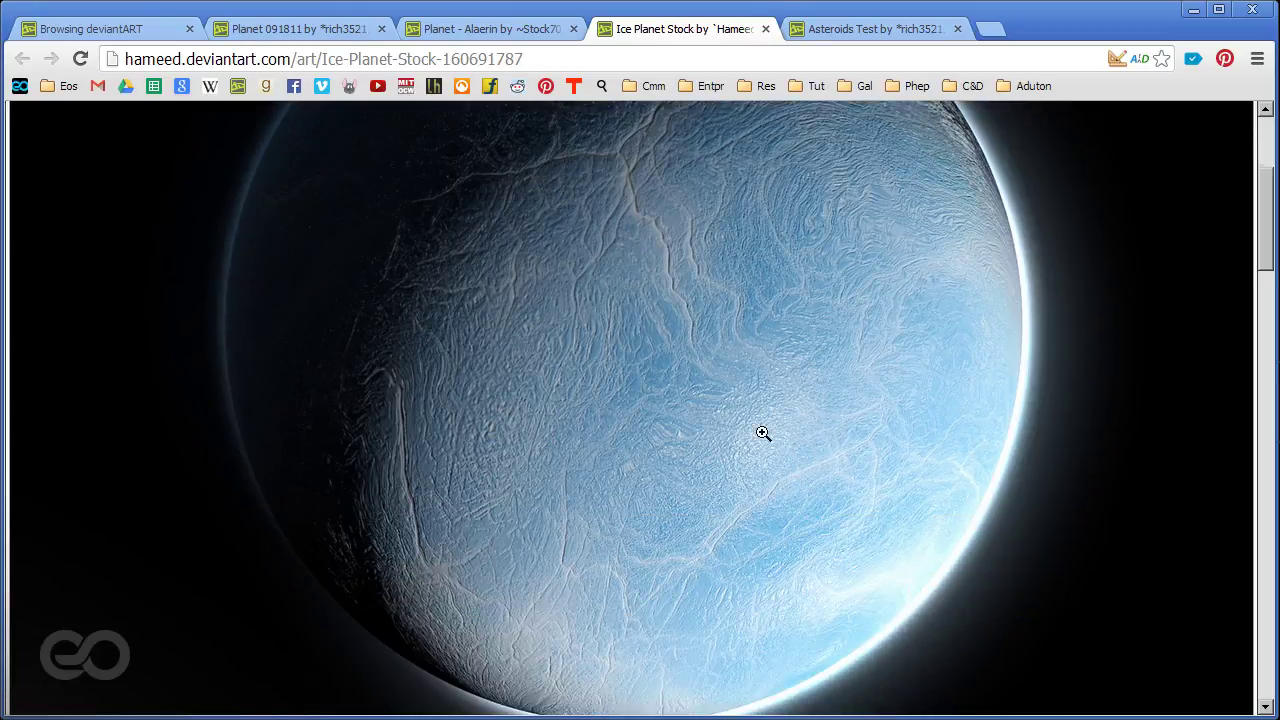
pyautogui.scroll(3, 834, 335)
pyautogui.click(838, 370)
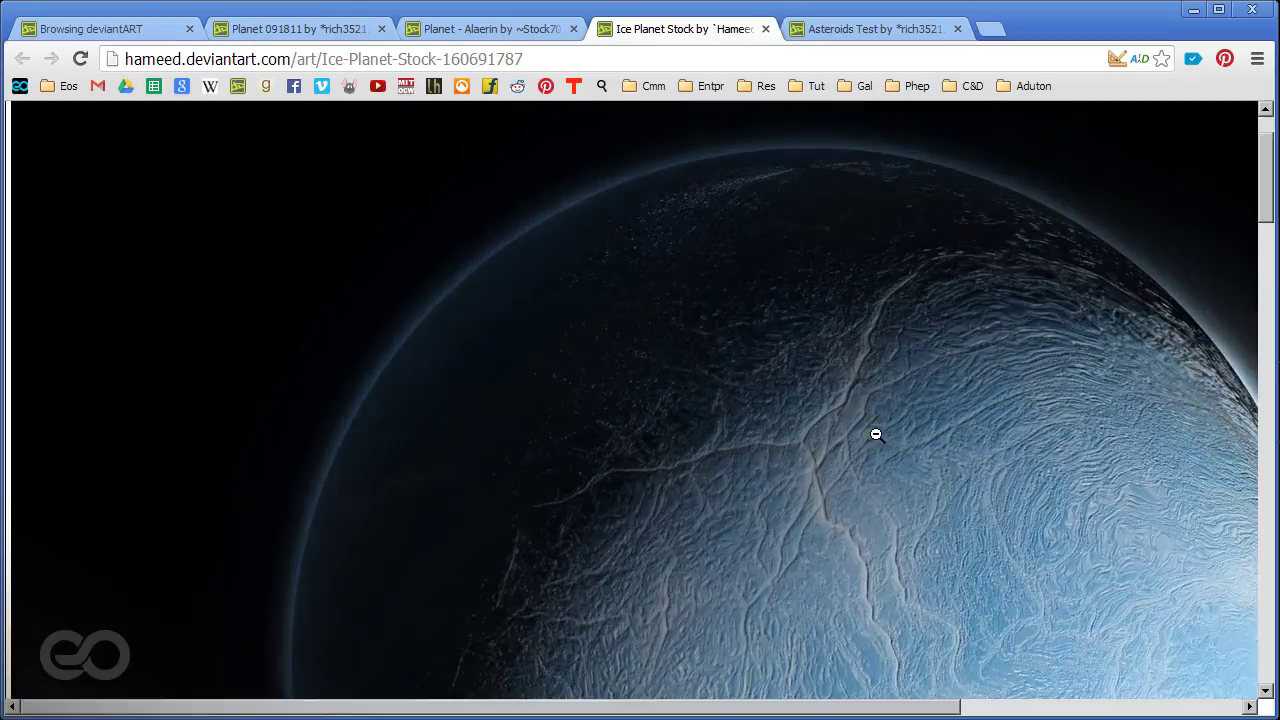
pyautogui.scroll(-3, 869, 423)
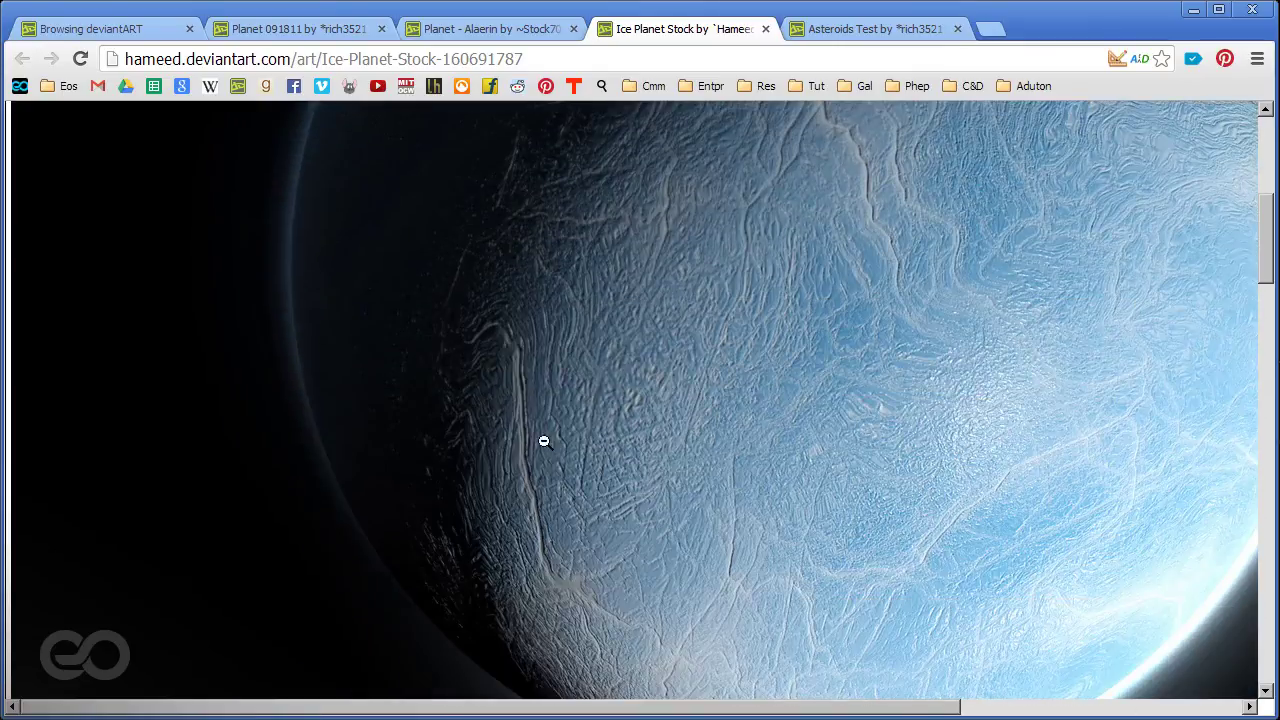
pyautogui.scroll(3, 720, 450)
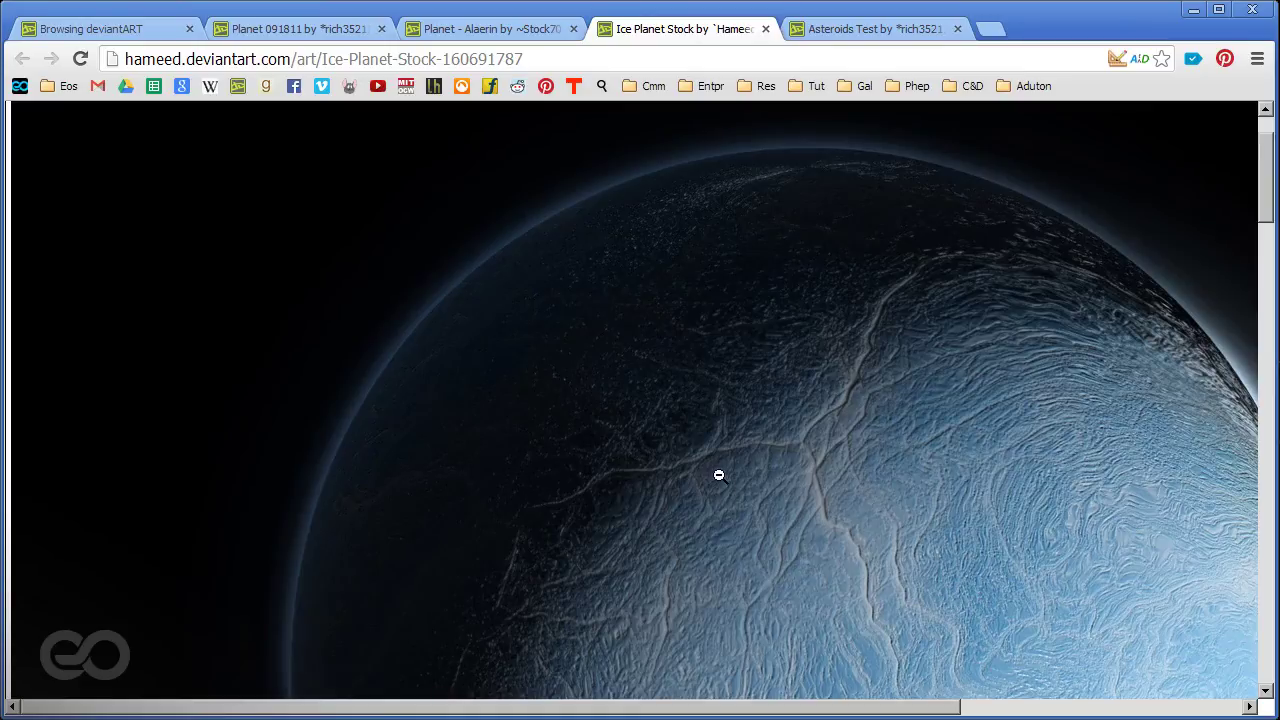
pyautogui.click(719, 475)
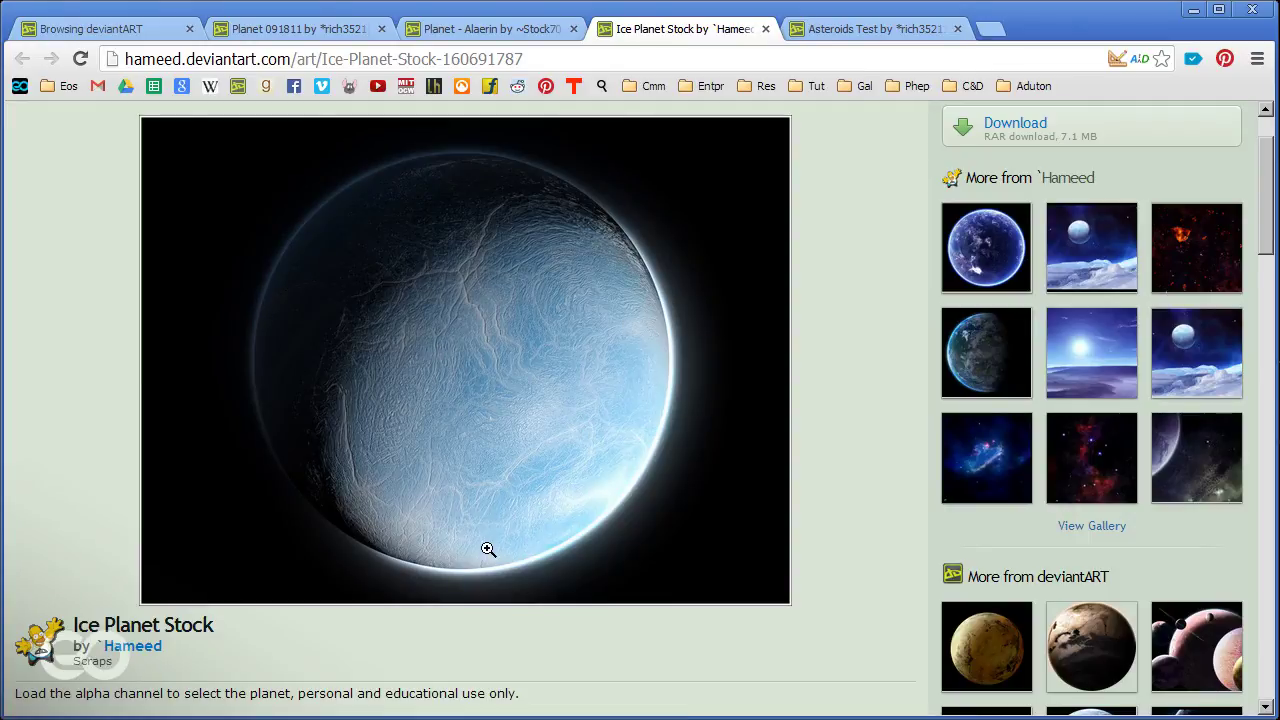
# Examine the enlarged Asteroids Test artwork, including the planet's blue rim and the second composition lower in the image
pyautogui.click(840, 38)
pyautogui.scroll(5, 746, 420)
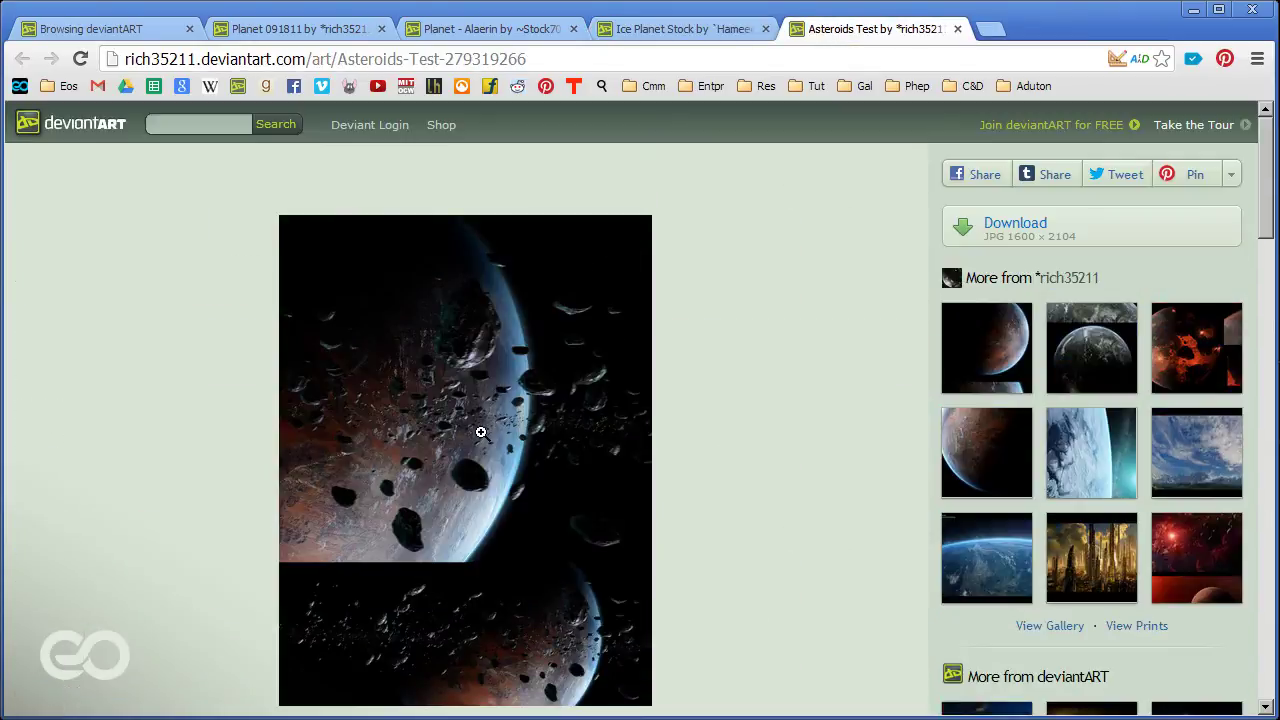
pyautogui.click(512, 491)
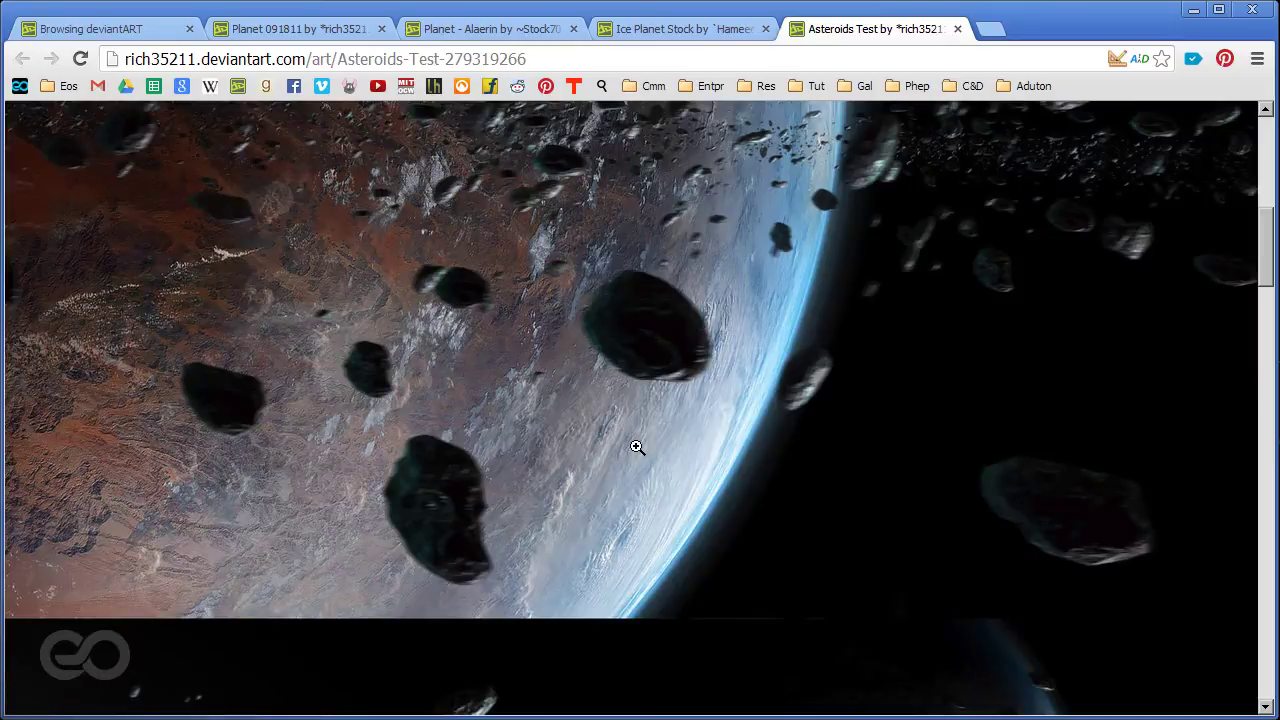
pyautogui.scroll(3, 637, 447)
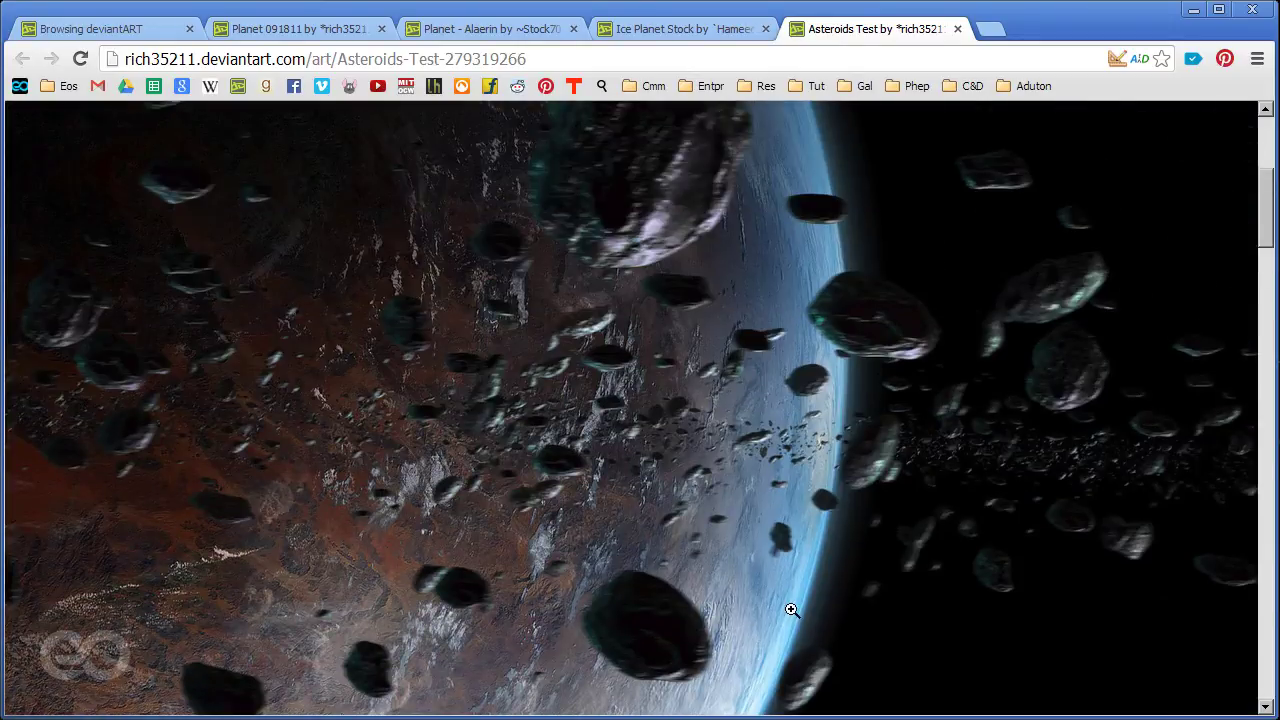
pyautogui.scroll(-5, 777, 588)
pyautogui.click(777, 585)
pyautogui.scroll(1, 777, 582)
pyautogui.click(779, 582)
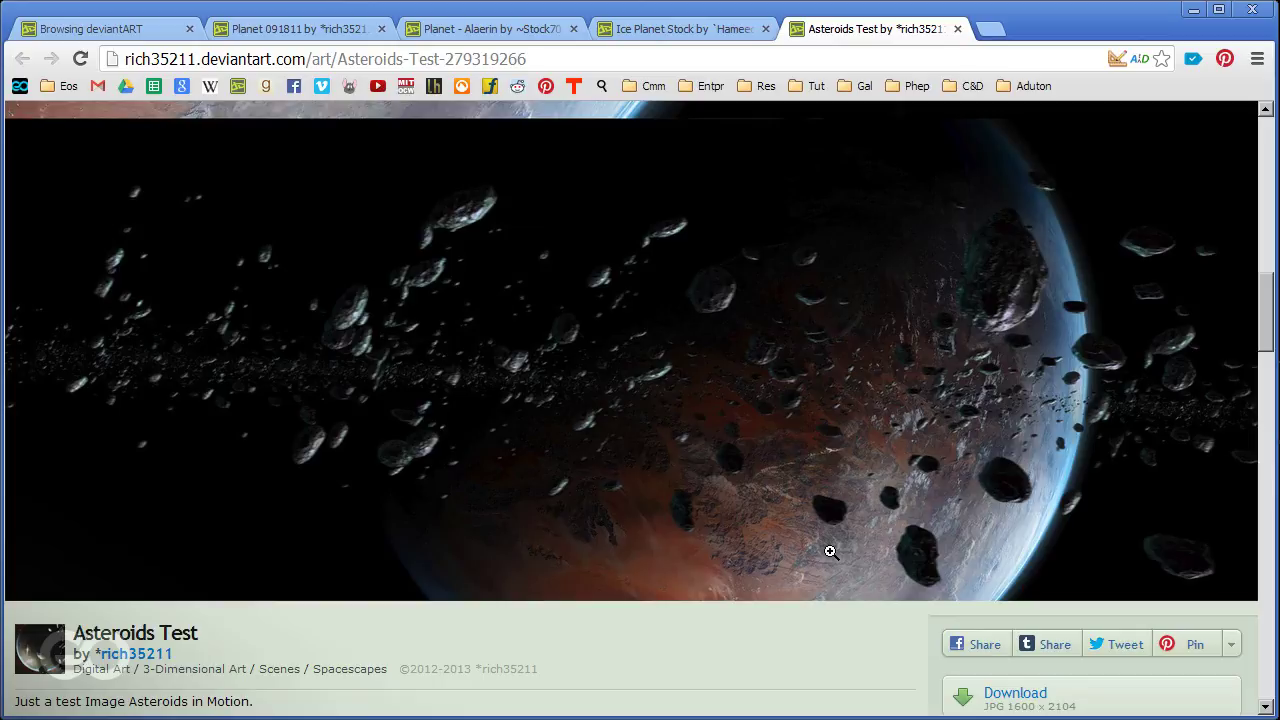
pyautogui.click(700, 446)
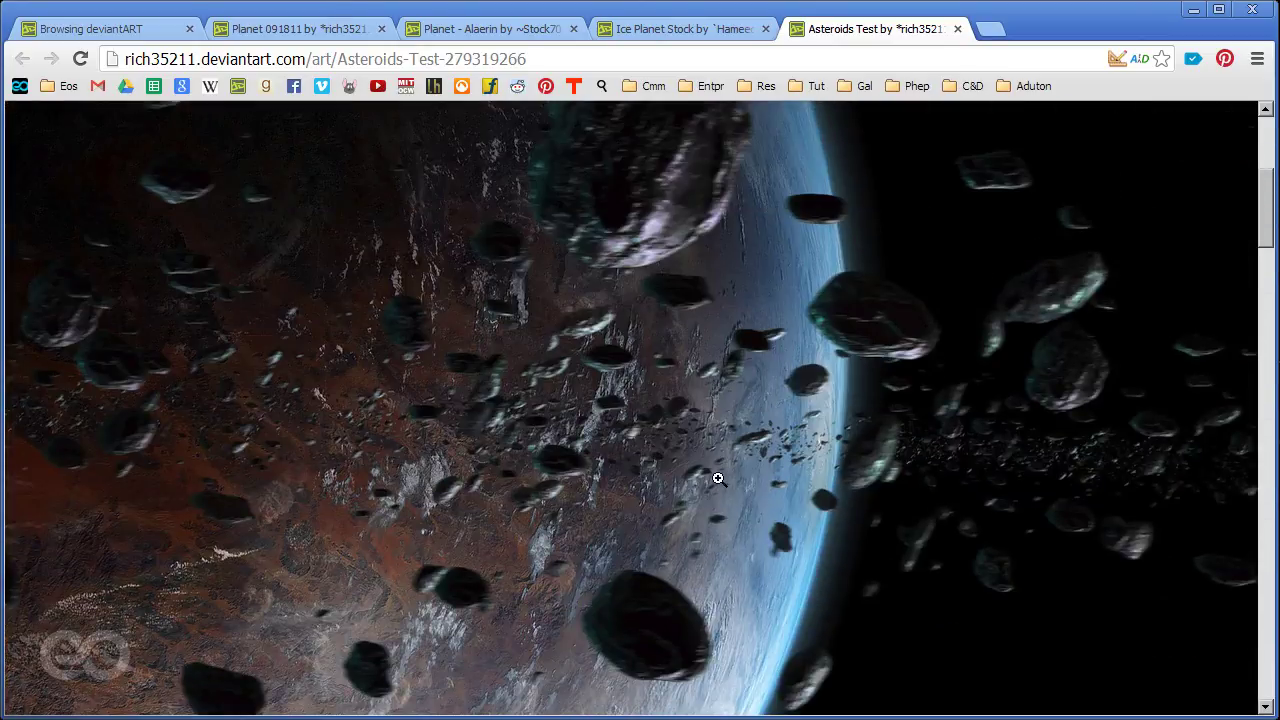
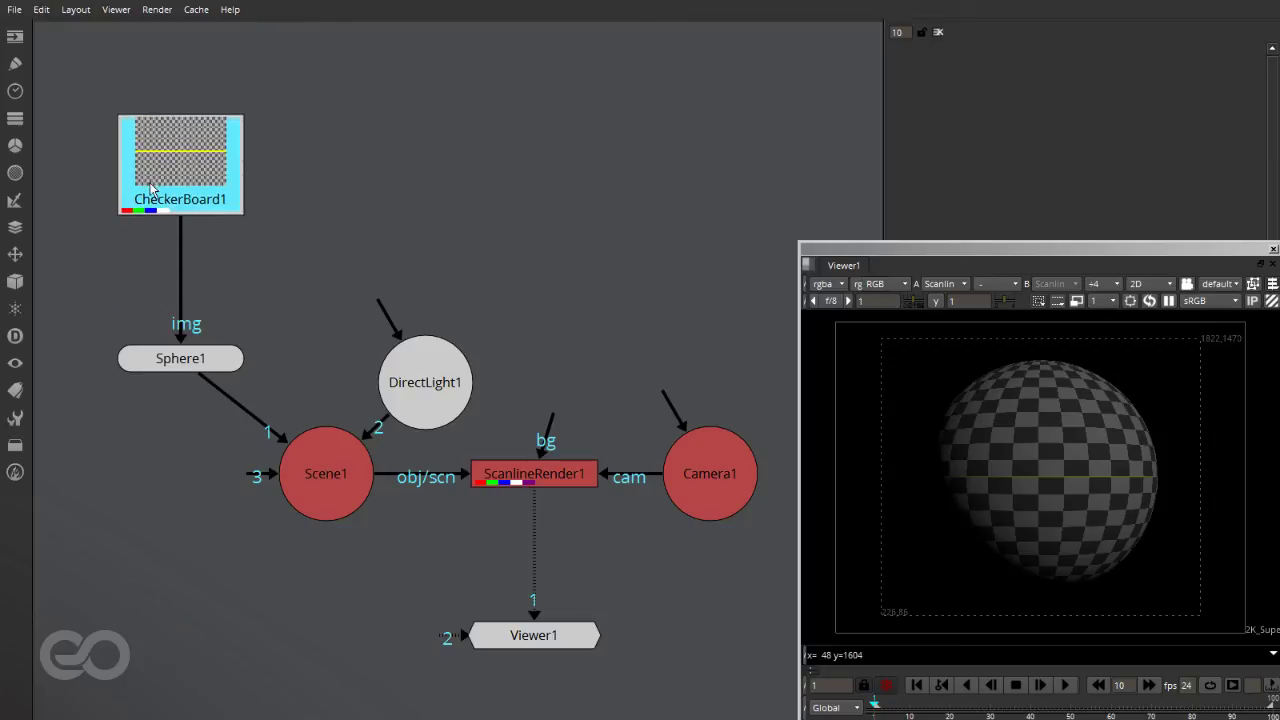
# In Nuke, move the CheckerBoard1 node slightly down and insert a Shuffle node between it and Sphere1
pyautogui.click(212, 262)
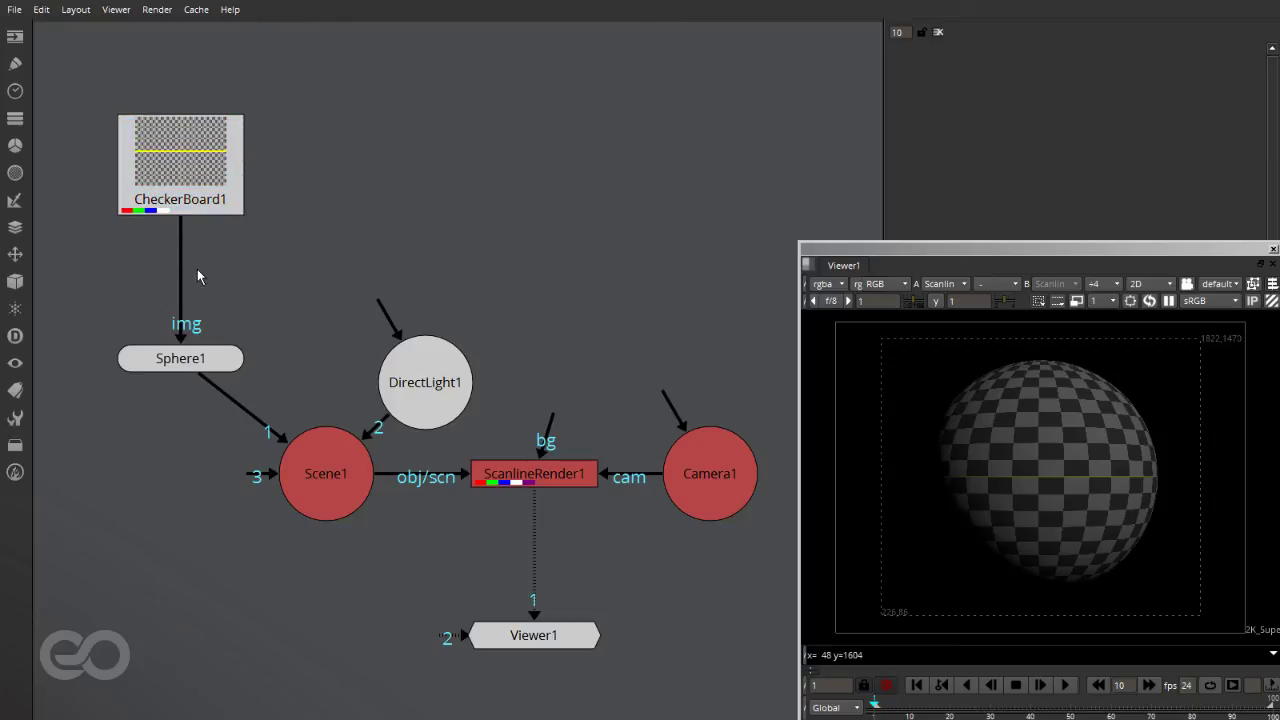
pyautogui.moveTo(146, 178); pyautogui.dragTo(146, 208)
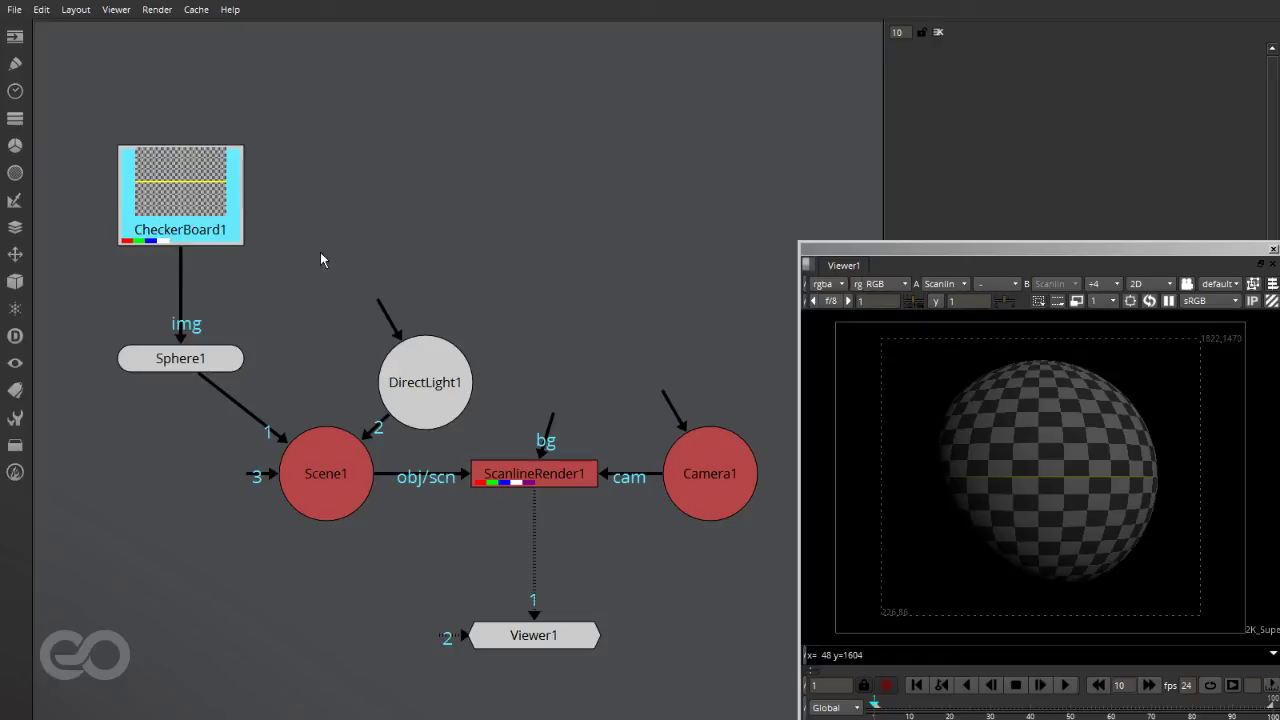
pyautogui.click(233, 298)
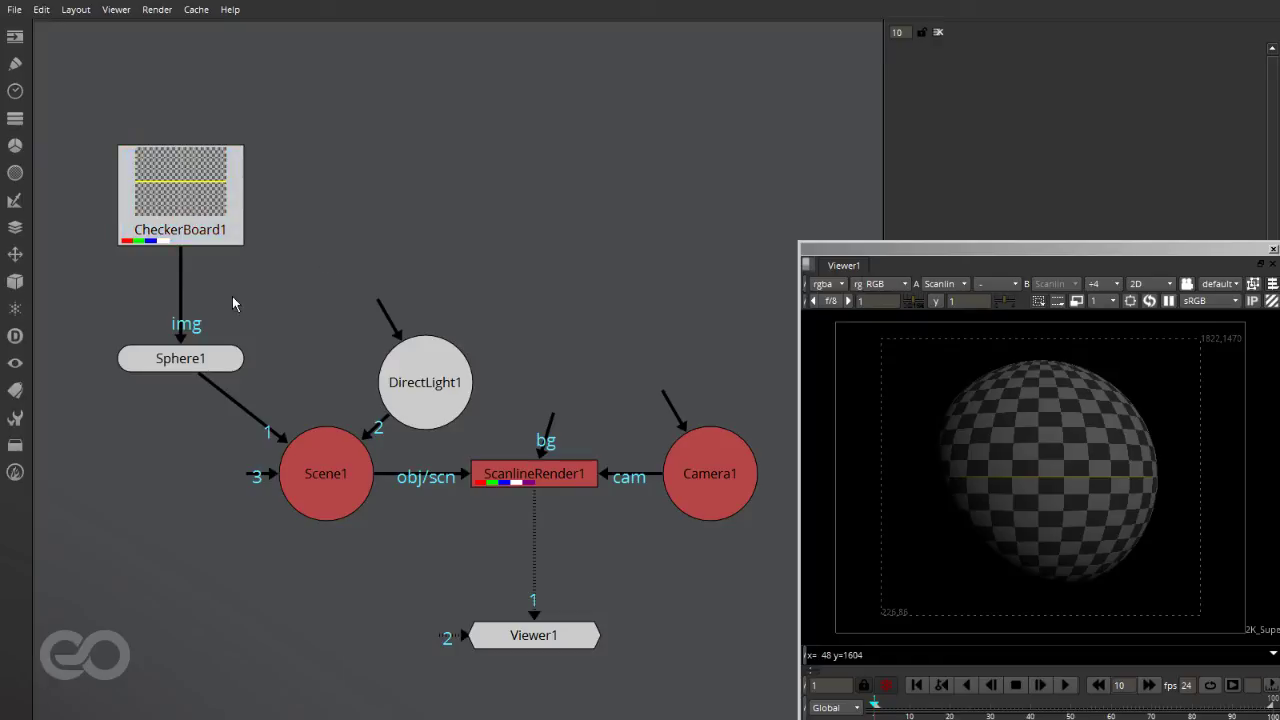
pyautogui.press('Tab')
pyautogui.press('Return')
pyautogui.moveTo(233, 298); pyautogui.dragTo(200, 290)
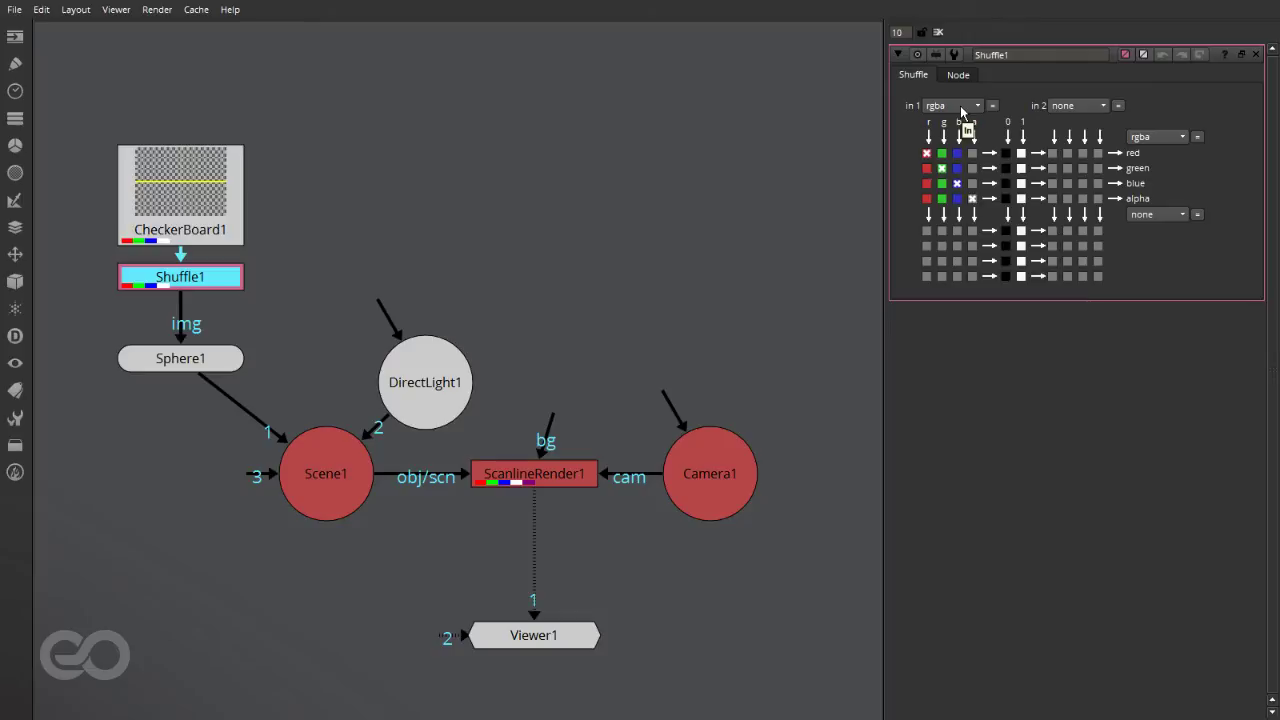
# Create a new layer named Diff with automatic rgba channels as the first output of Shuffle1
pyautogui.click(1157, 137)
pyautogui.click(1160, 239)
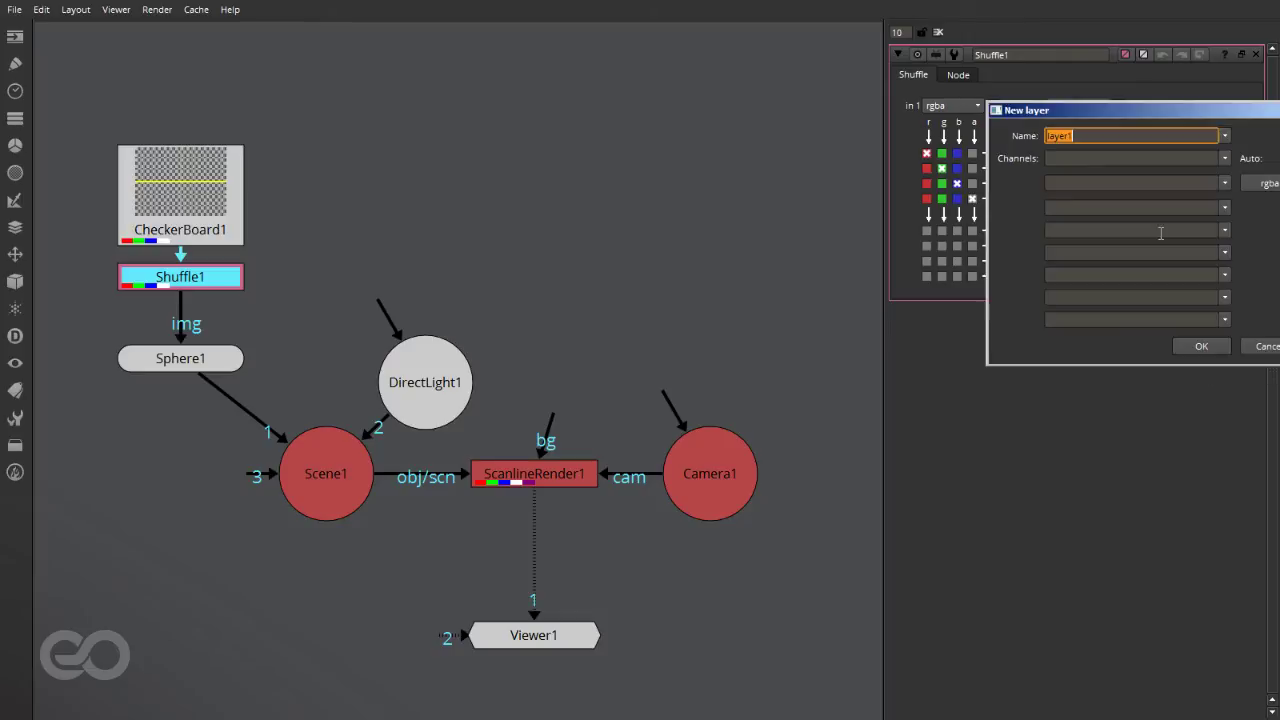
pyautogui.write('Diff')
pyautogui.moveTo(1222, 120); pyautogui.dragTo(1127, 103)
pyautogui.click(1172, 166)
pyautogui.click(1104, 328)
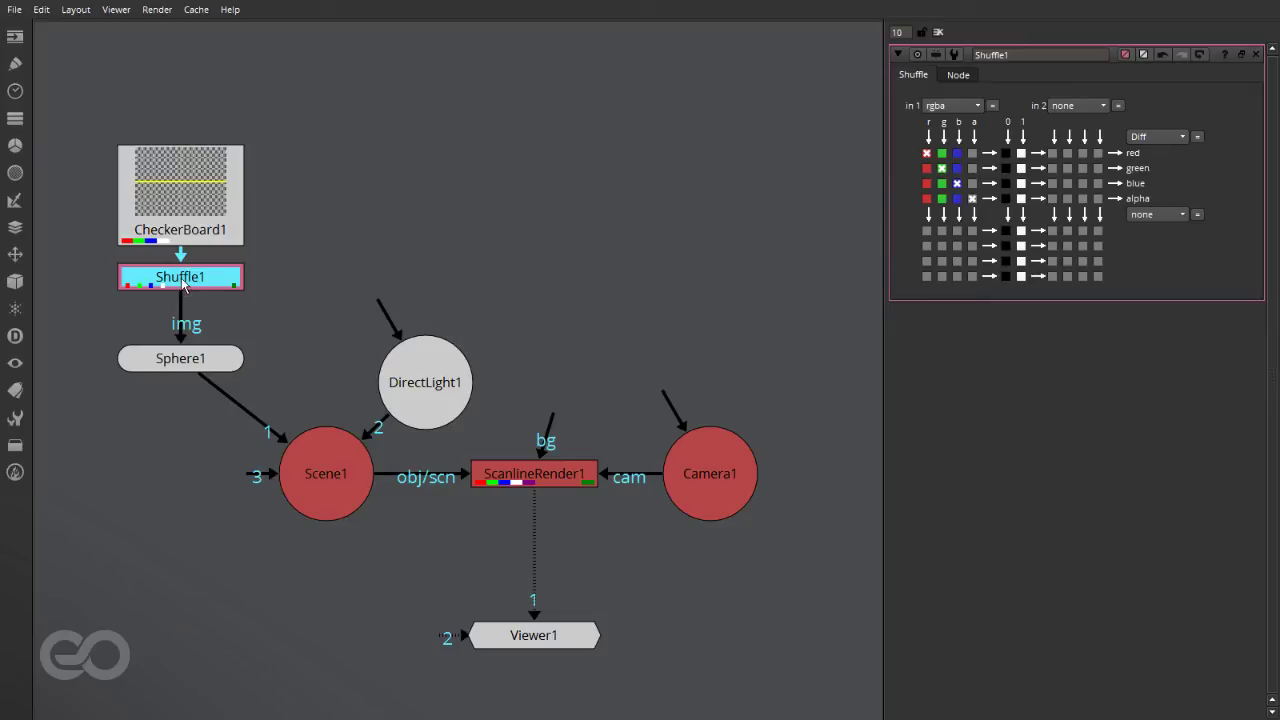
# View the Shuffle1 output in the viewer and compare its Diff and rgba layers, ending on Diff
pyautogui.press('1')
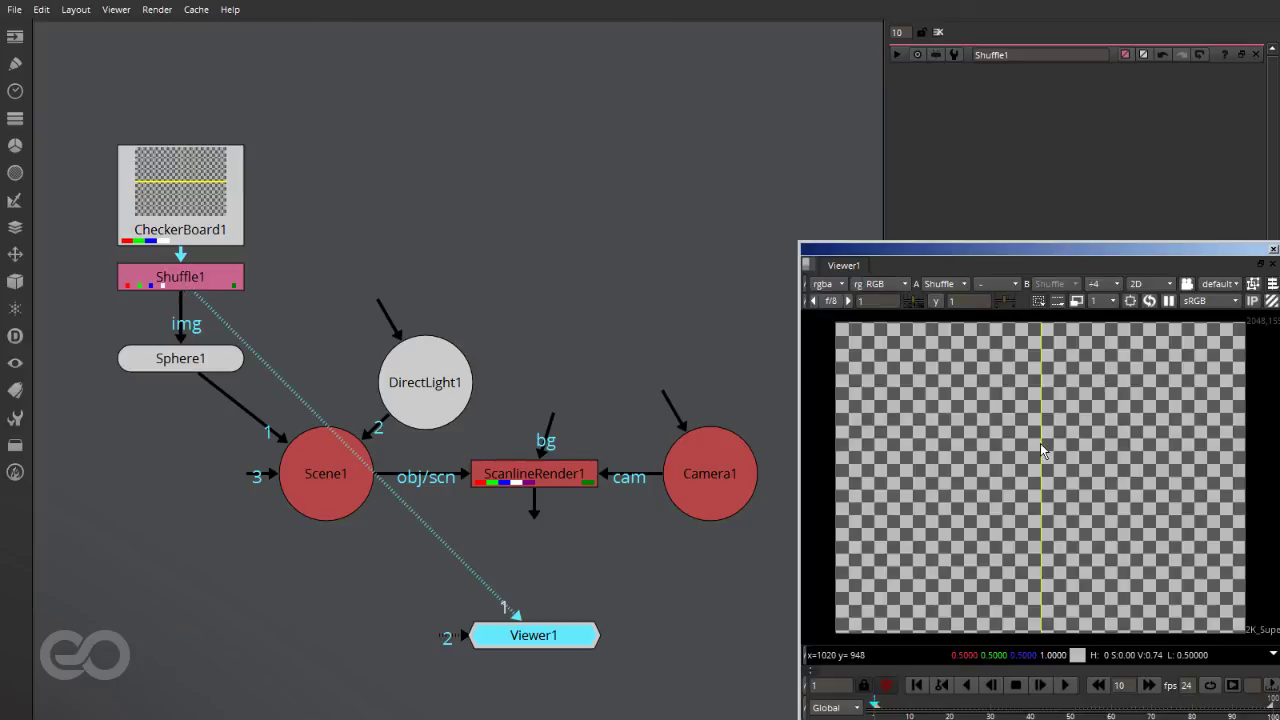
pyautogui.click(822, 284)
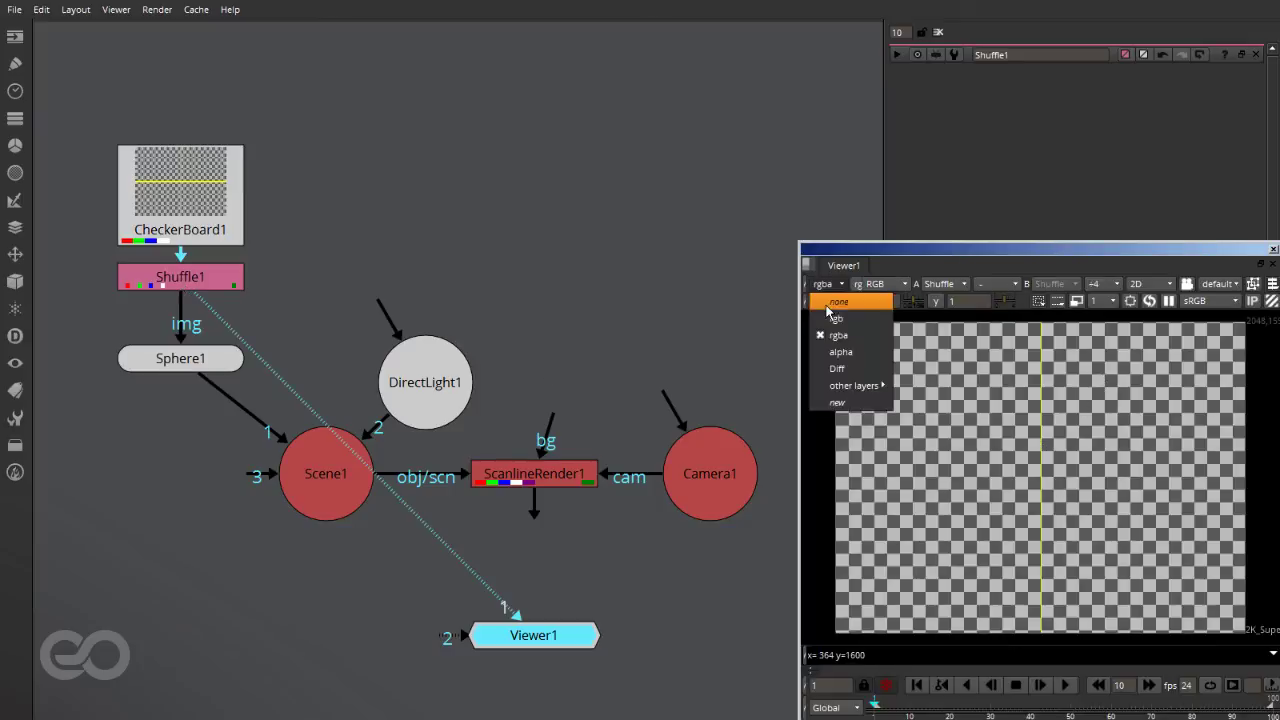
pyautogui.click(838, 369)
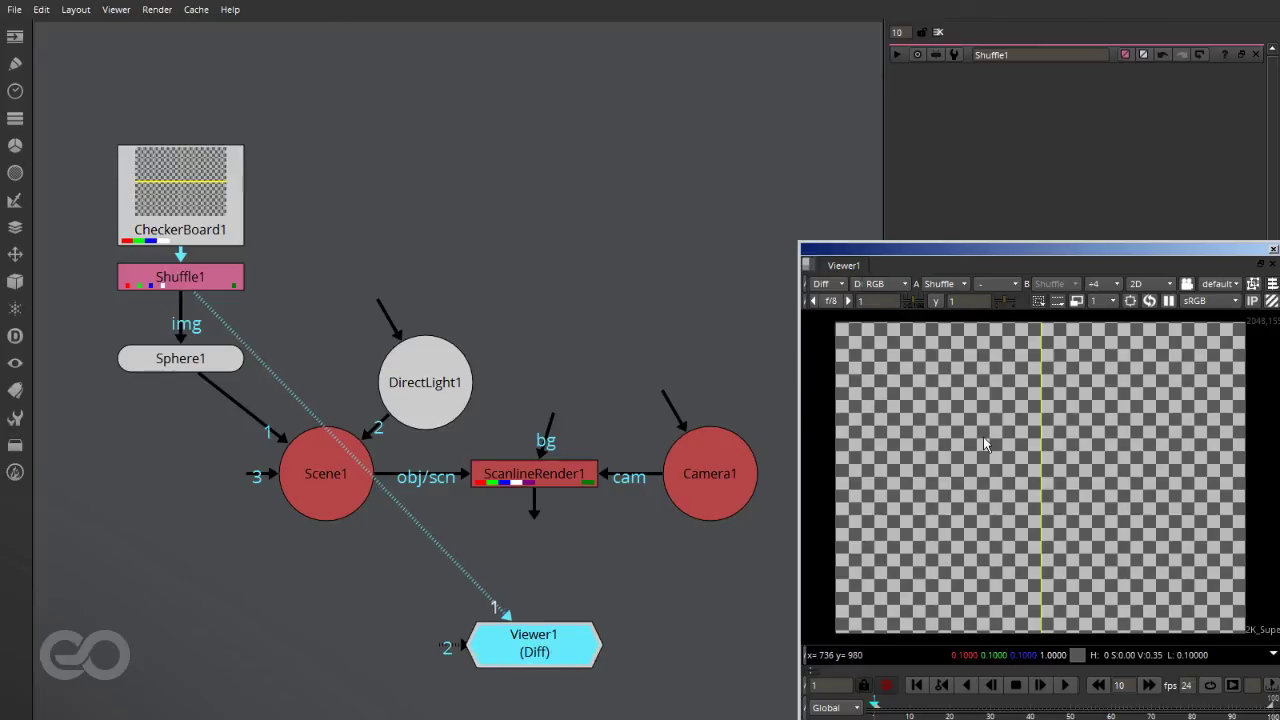
pyautogui.click(819, 287)
pyautogui.click(845, 337)
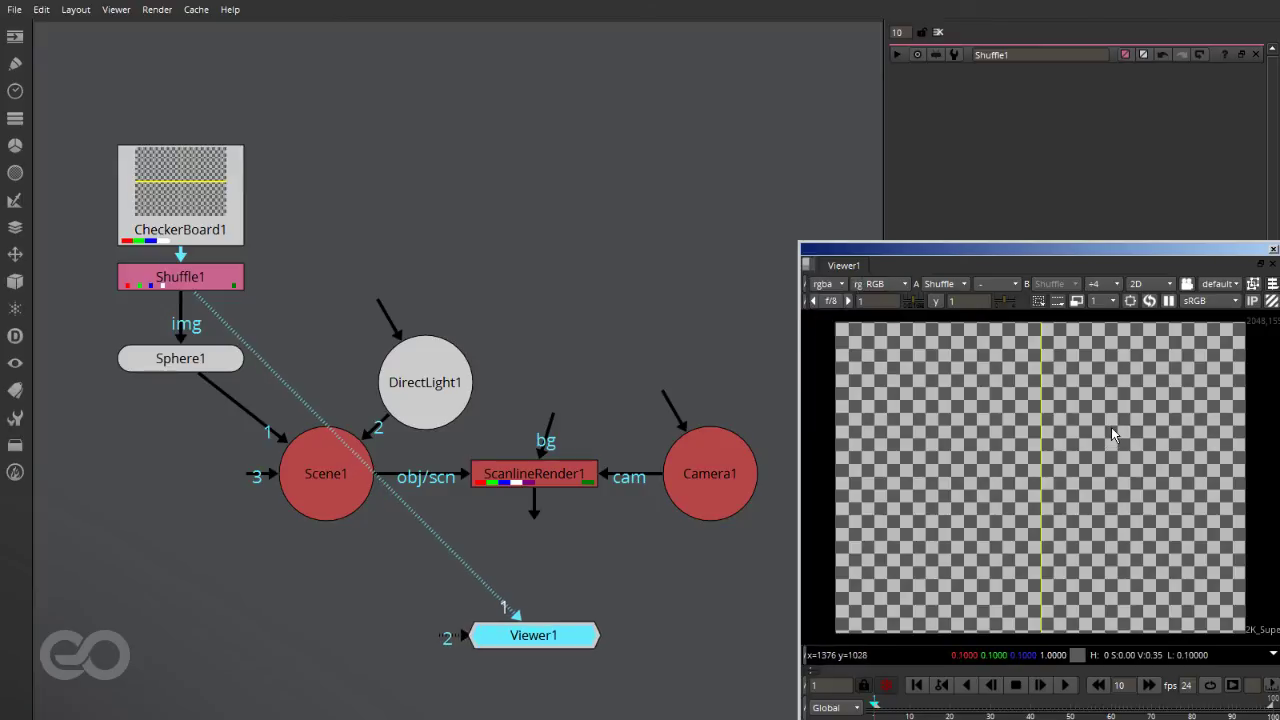
pyautogui.click(822, 284)
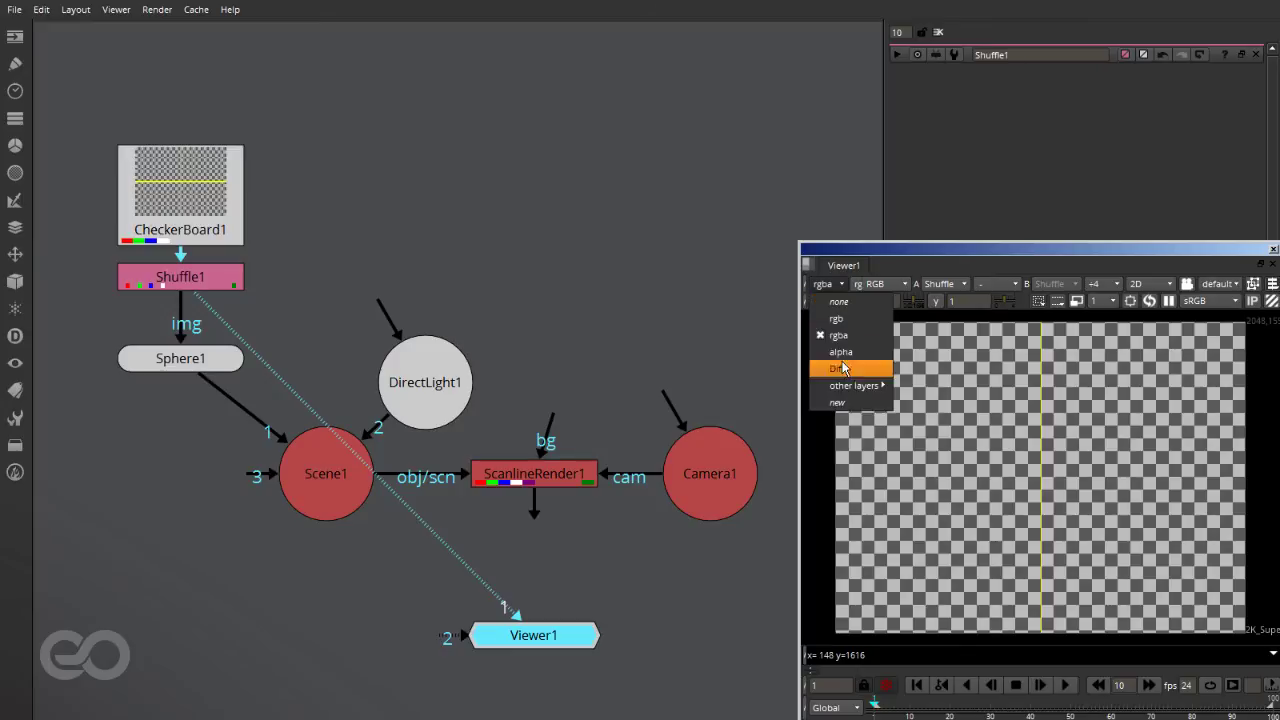
pyautogui.click(837, 370)
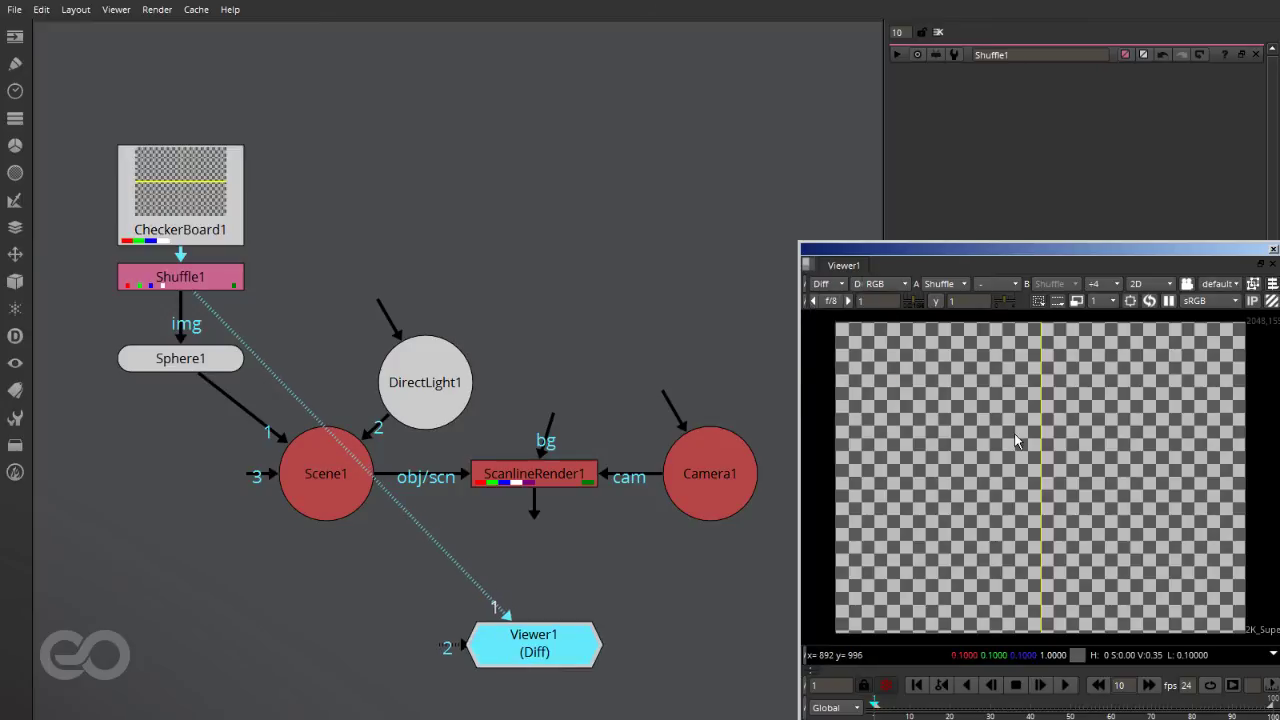
# Add rgb as the second output layer of Shuffle1 and fill its red, green and blue channels with 1
pyautogui.doubleClick(216, 280)
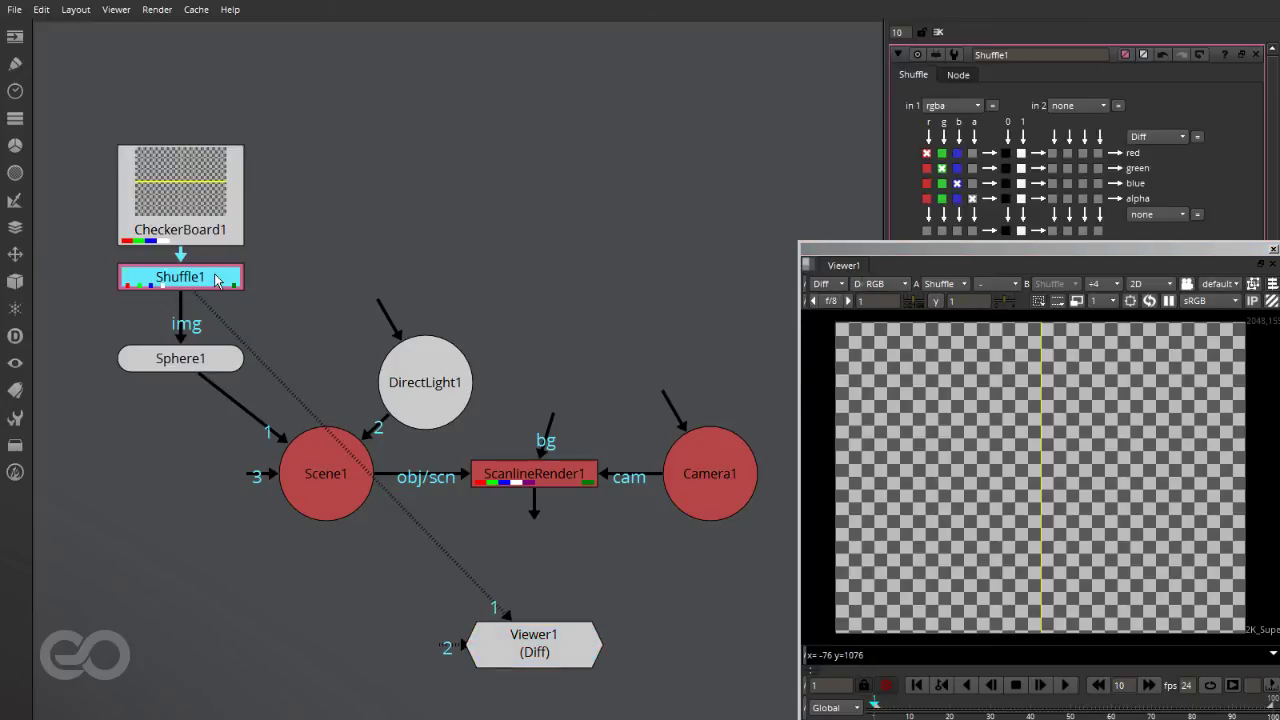
pyautogui.middleClick(1221, 251)
pyautogui.click(1176, 216)
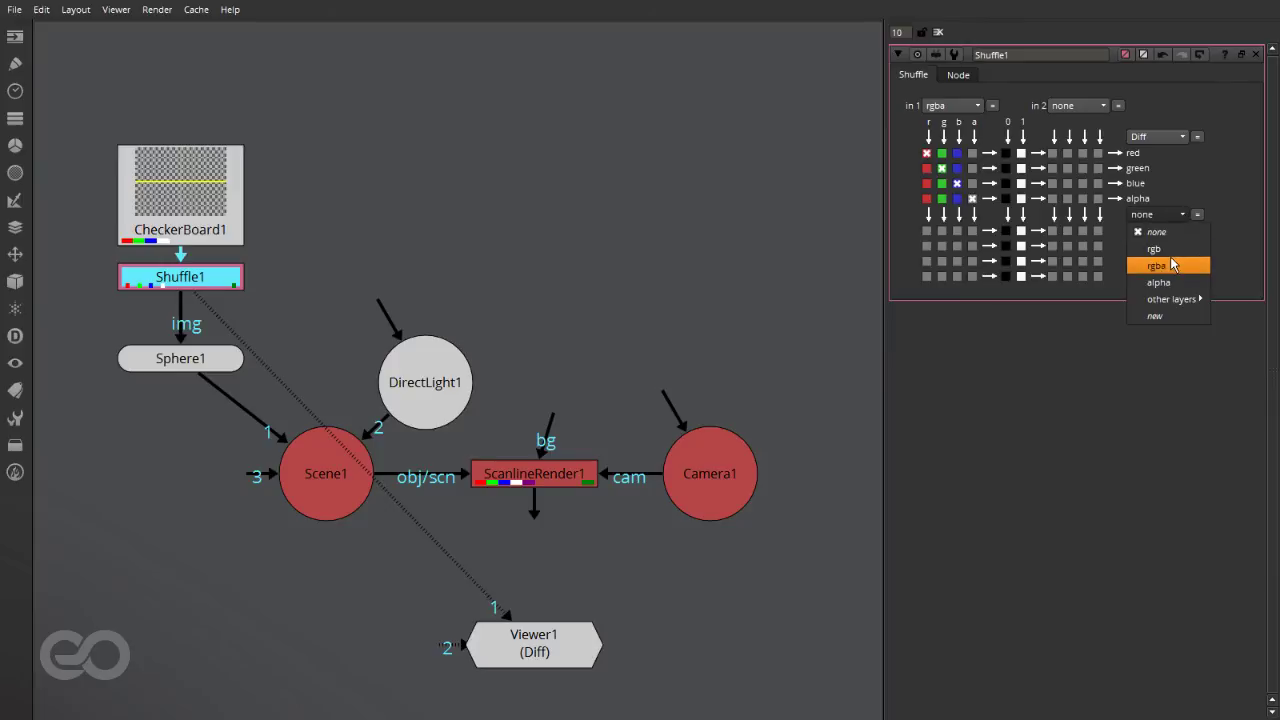
pyautogui.click(1176, 249)
pyautogui.click(1021, 230)
pyautogui.click(1021, 245)
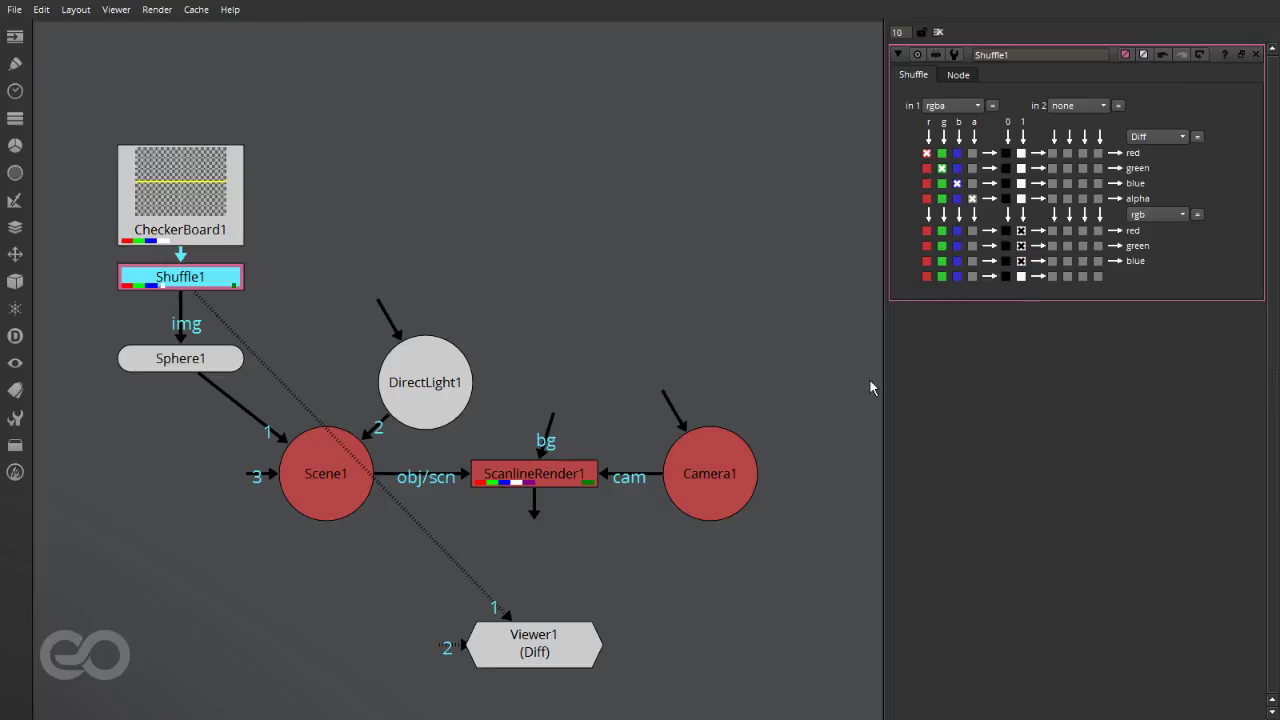
# View the Shuffle1 output and compare its Diff and rgba layers, ending on rgba
pyautogui.press('1')
pyautogui.click(825, 284)
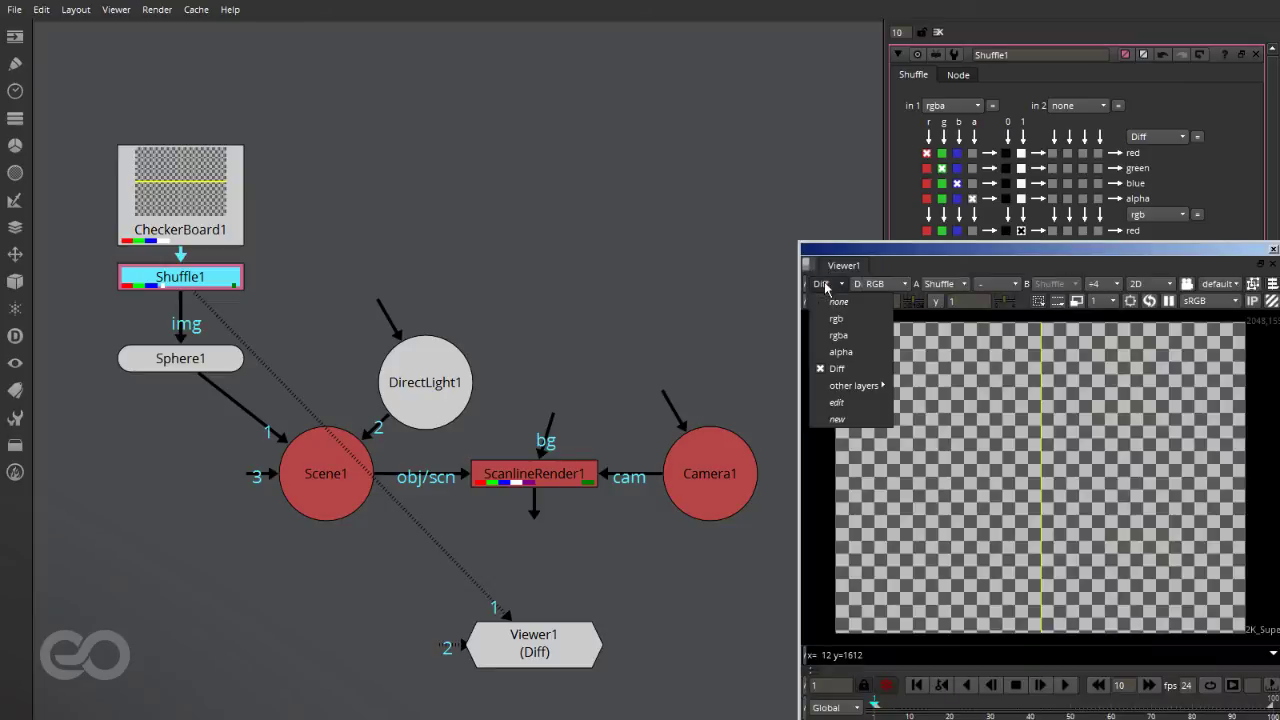
pyautogui.click(834, 367)
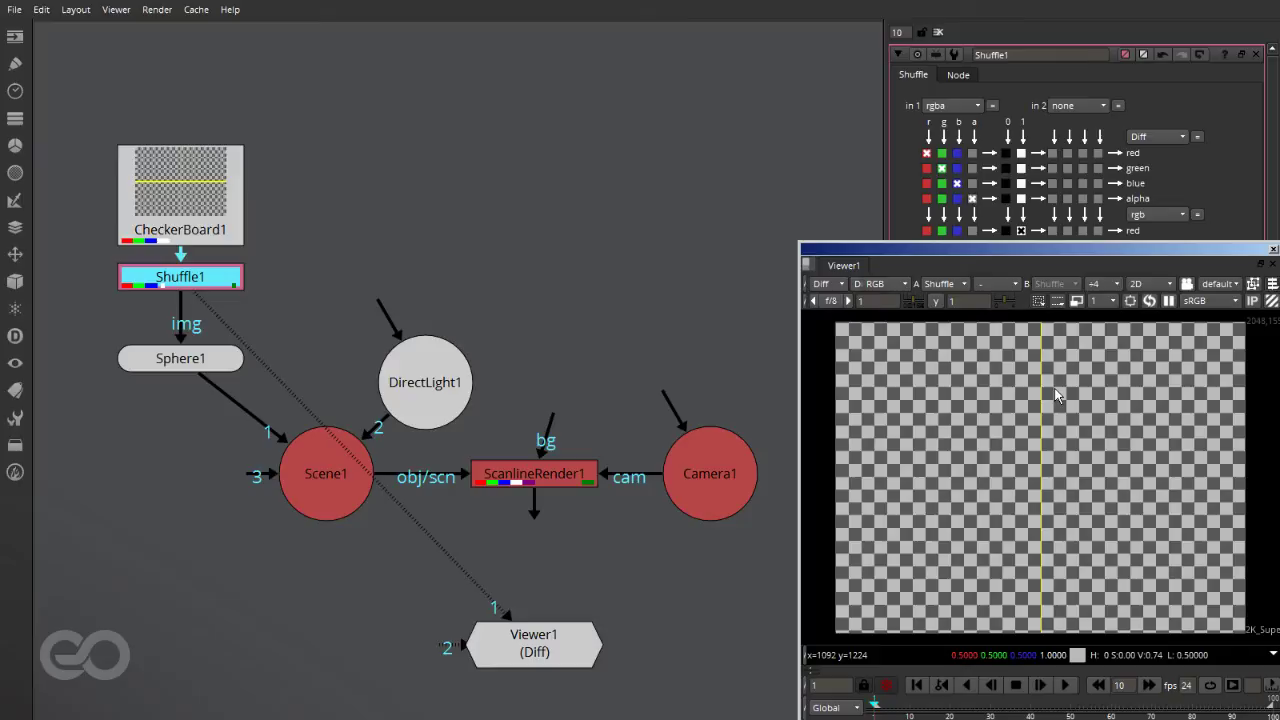
pyautogui.click(820, 285)
pyautogui.click(851, 338)
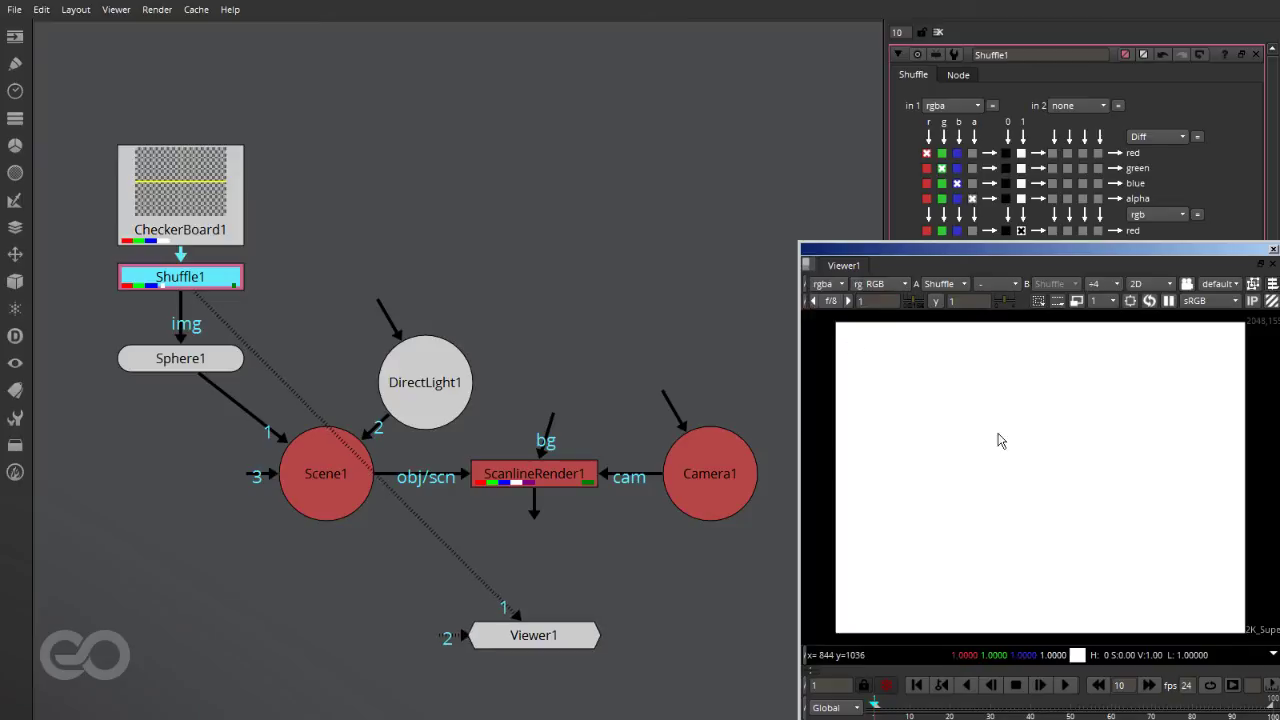
pyautogui.click(357, 281)
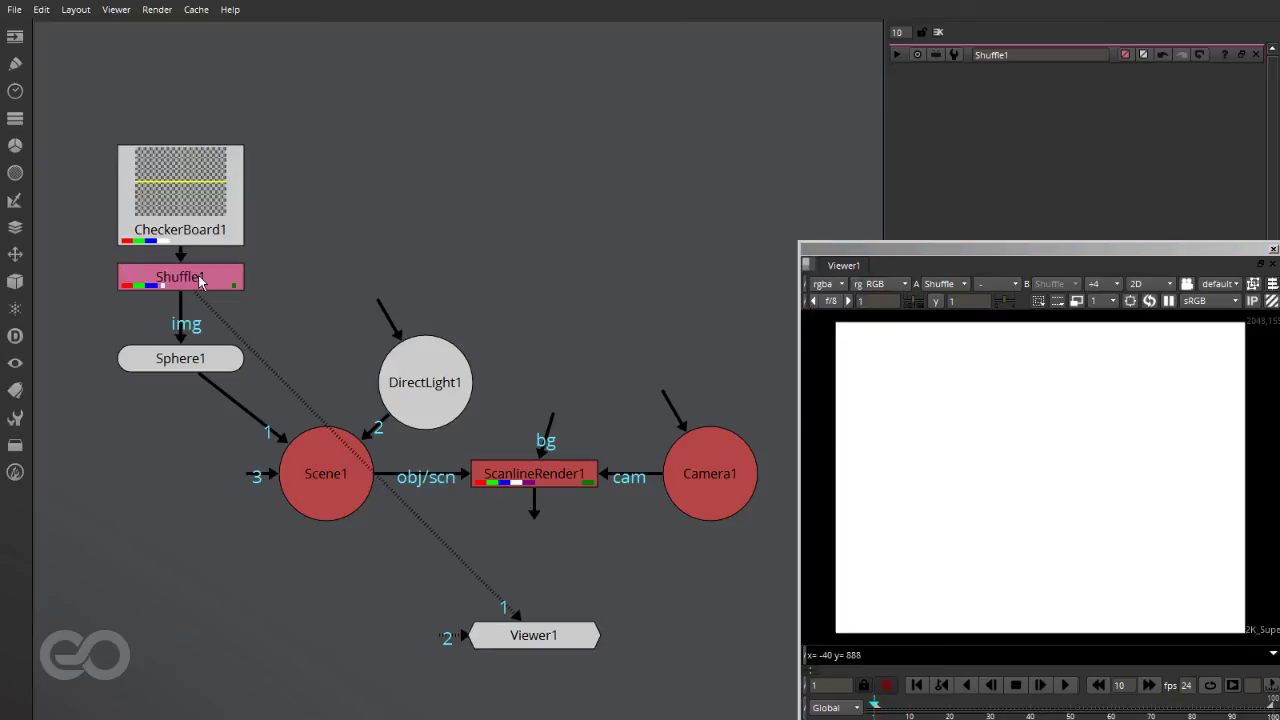
# View the ScanlineRender1 output and compare its Diff and rgb layers, ending on rgb
pyautogui.click(500, 460)
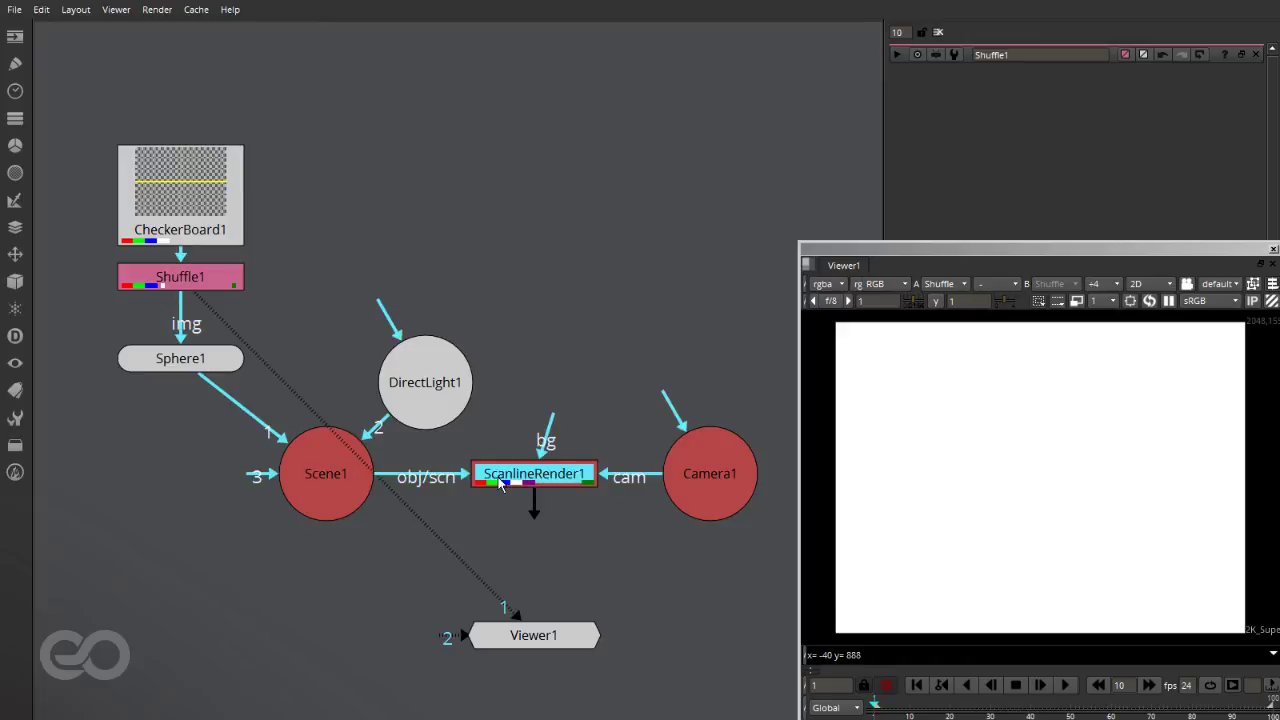
pyautogui.press('1')
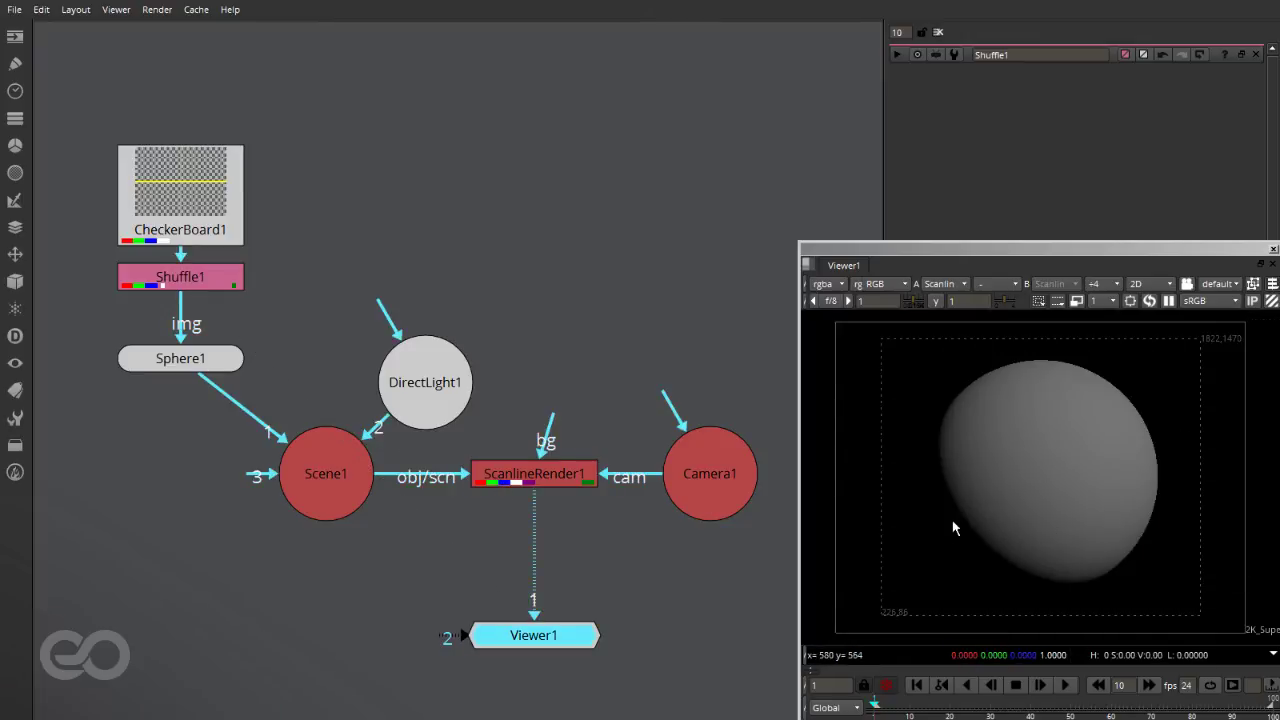
pyautogui.click(825, 284)
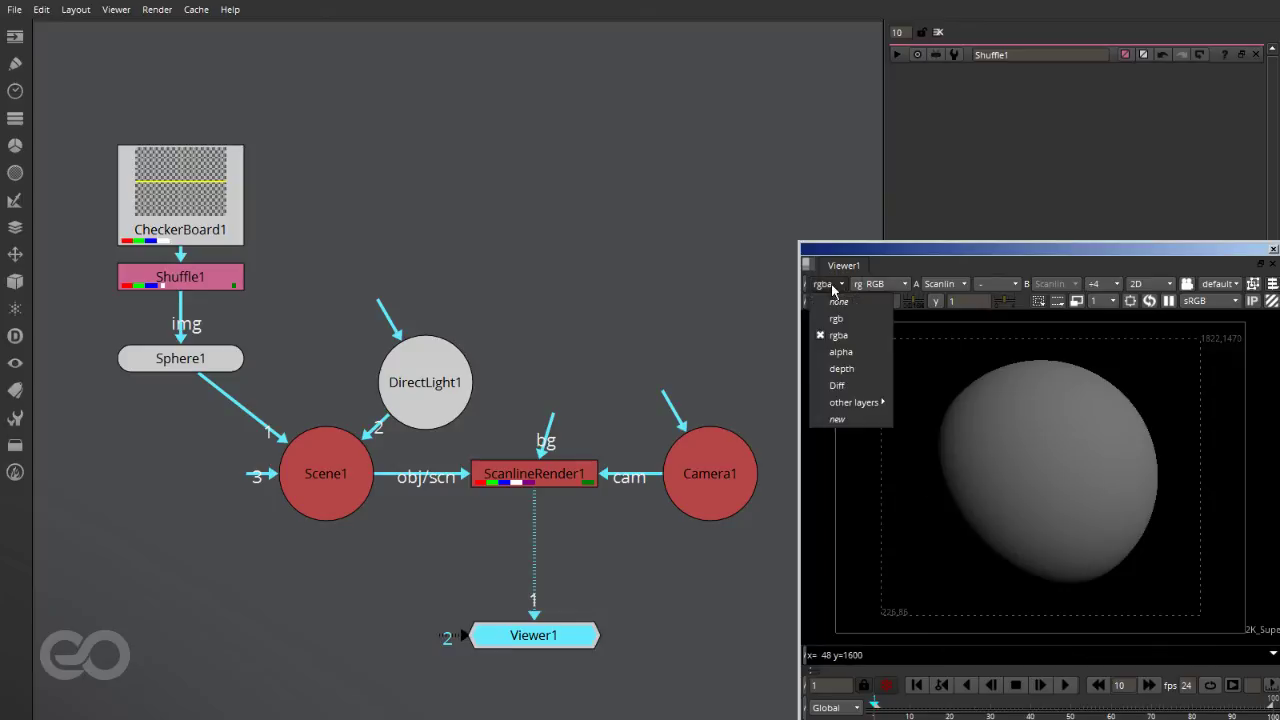
pyautogui.click(864, 386)
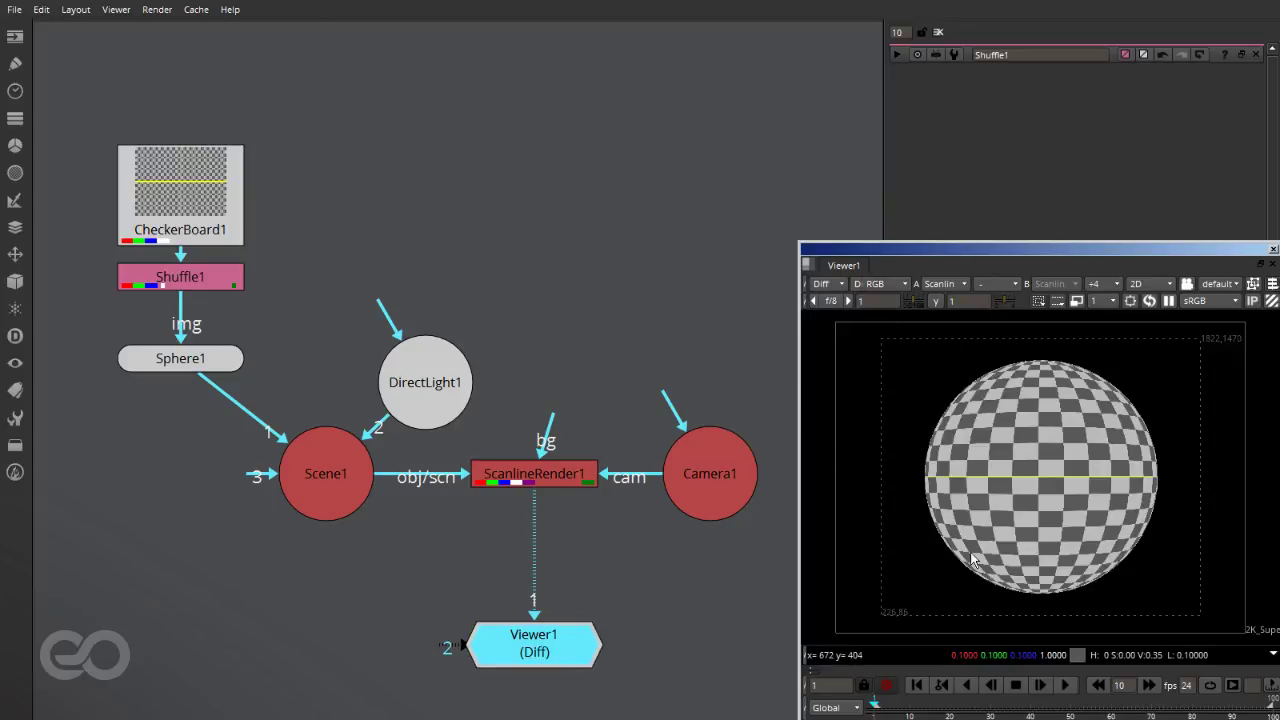
pyautogui.click(535, 234)
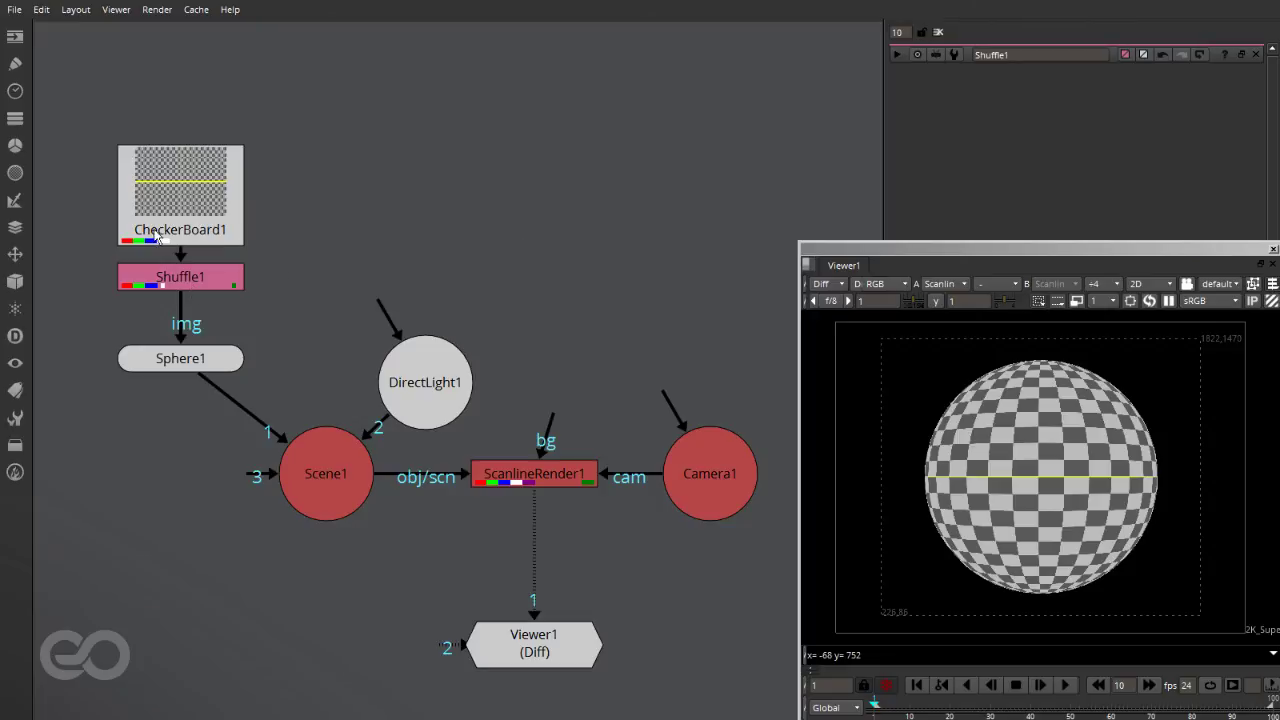
pyautogui.scroll(-3, 190, 282)
pyautogui.scroll(2, 199, 241)
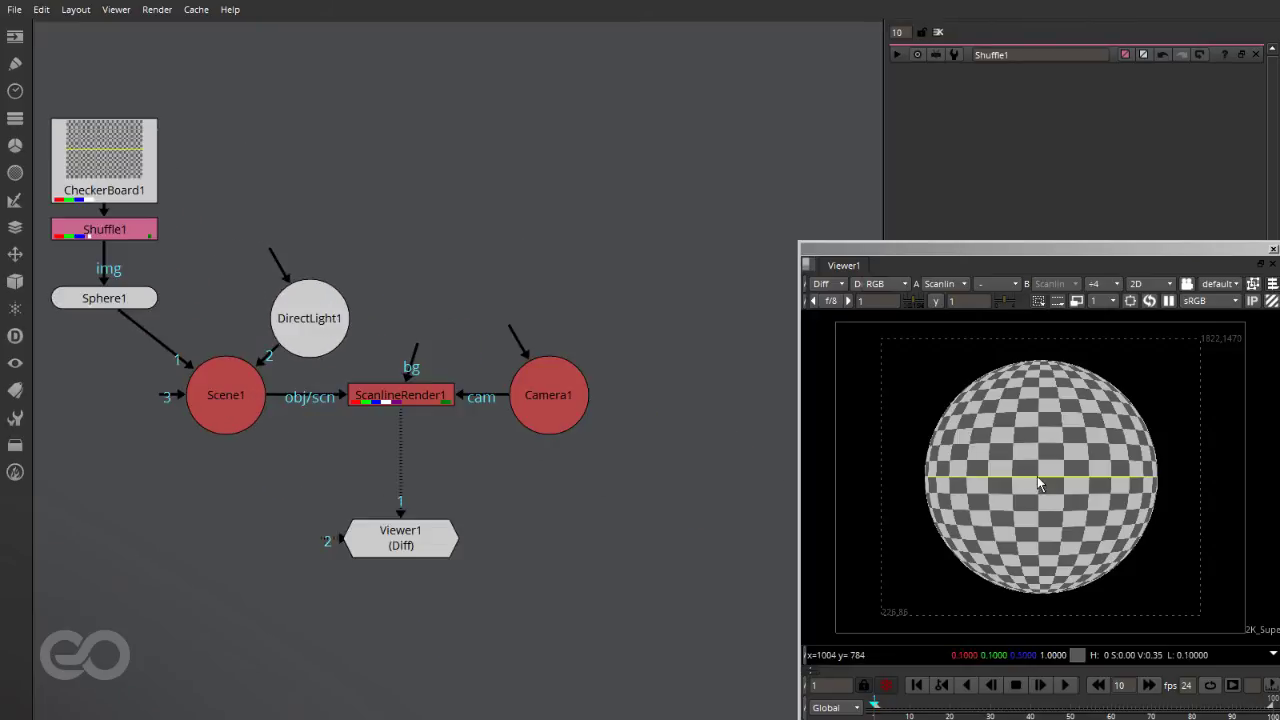
pyautogui.click(932, 458)
pyautogui.click(824, 284)
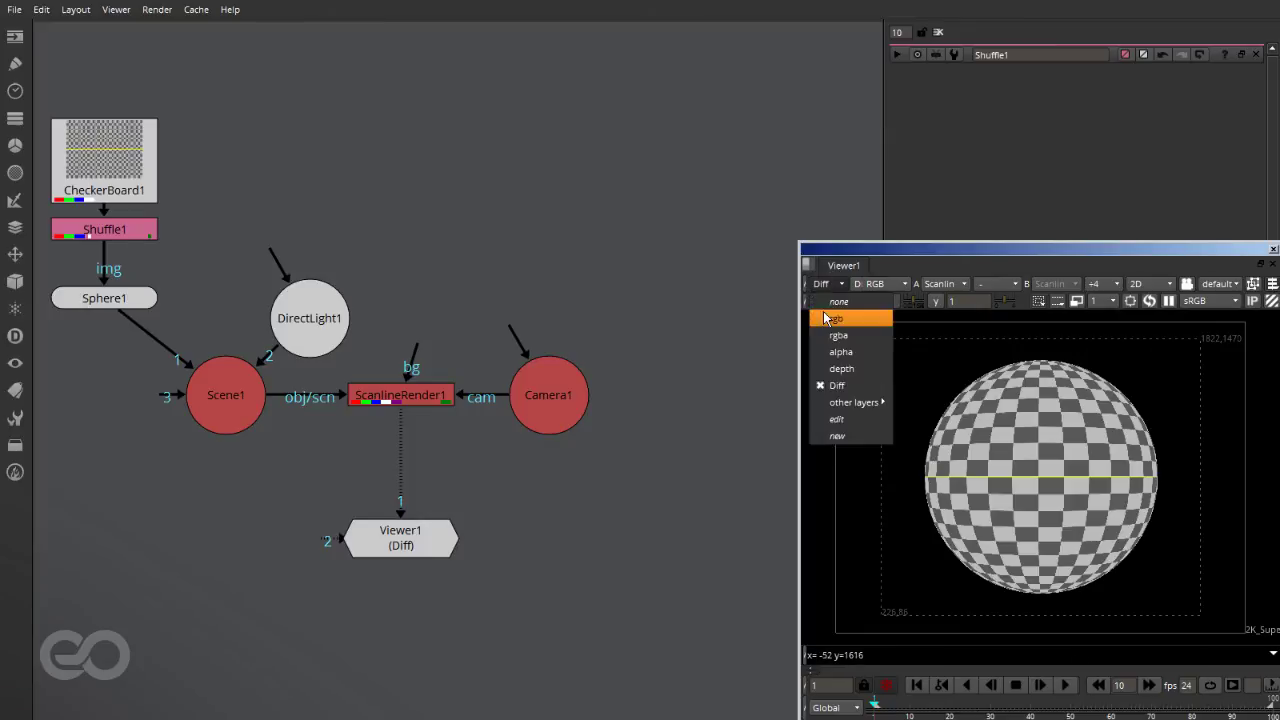
pyautogui.click(840, 325)
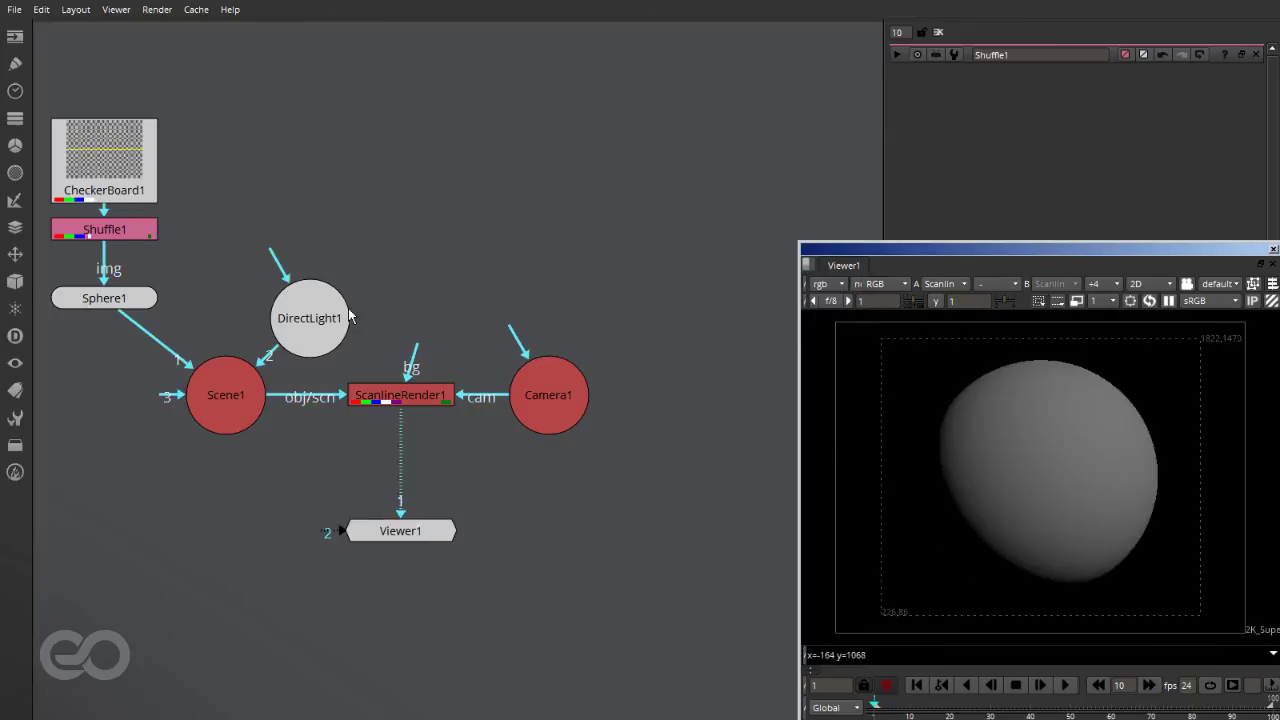
# Spread out the node graph by moving the checkerboard branch away from Scene1 and DirectLight1 higher above it
pyautogui.click(307, 312)
pyautogui.scroll(-4, 510, 540)
pyautogui.scroll(1, 271, 480)
pyautogui.keyDown('ctrl'); pyautogui.moveTo(314, 411); pyautogui.dragTo(174, 346); pyautogui.keyUp('ctrl')
pyautogui.moveTo(442, 425); pyautogui.dragTo(424, 302)
pyautogui.click(474, 395)
pyautogui.click(421, 303)
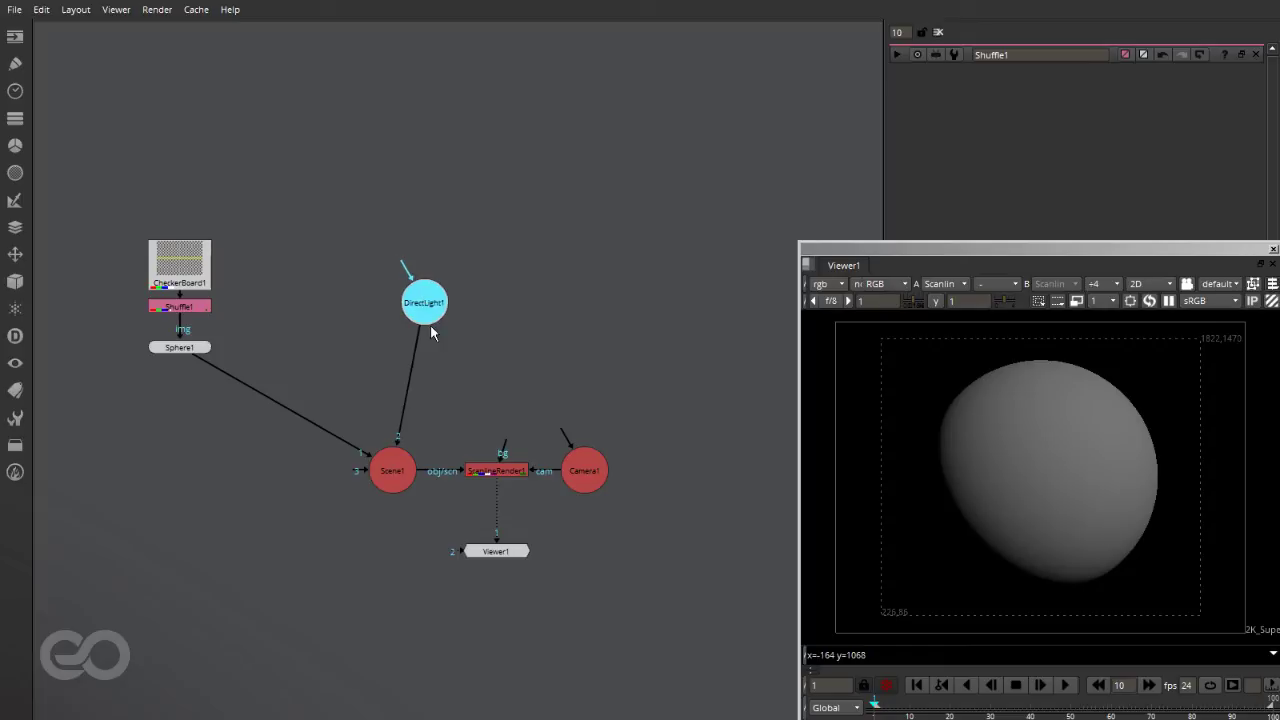
# Duplicate DirectLight1 twice and arrange the three lights in a diagonal row
pyautogui.hotkey('ctrl', 'c')
pyautogui.click(431, 326)
pyautogui.hotkey('ctrl', 'v')
pyautogui.moveTo(446, 335); pyautogui.dragTo(477, 334)
pyautogui.moveTo(470, 402); pyautogui.dragTo(534, 369)
pyautogui.click(507, 403)
pyautogui.click(430, 302)
pyautogui.scroll(5, 463, 307)
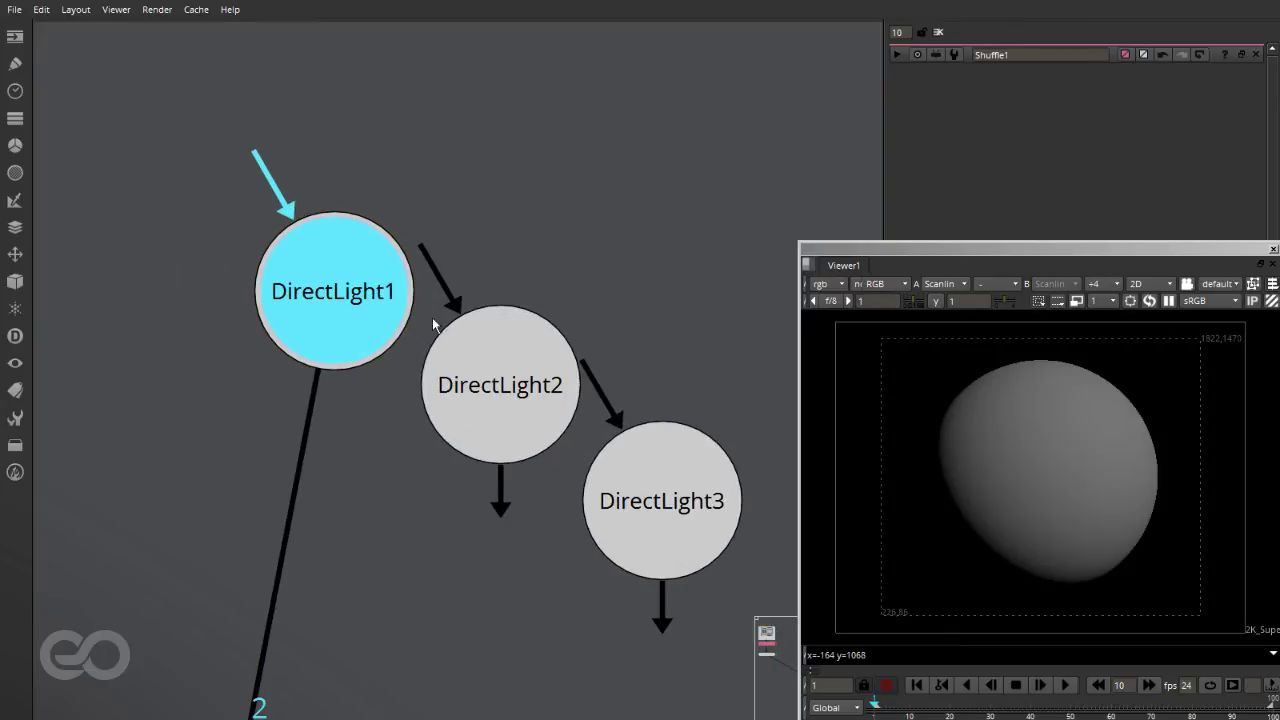
pyautogui.click(492, 393)
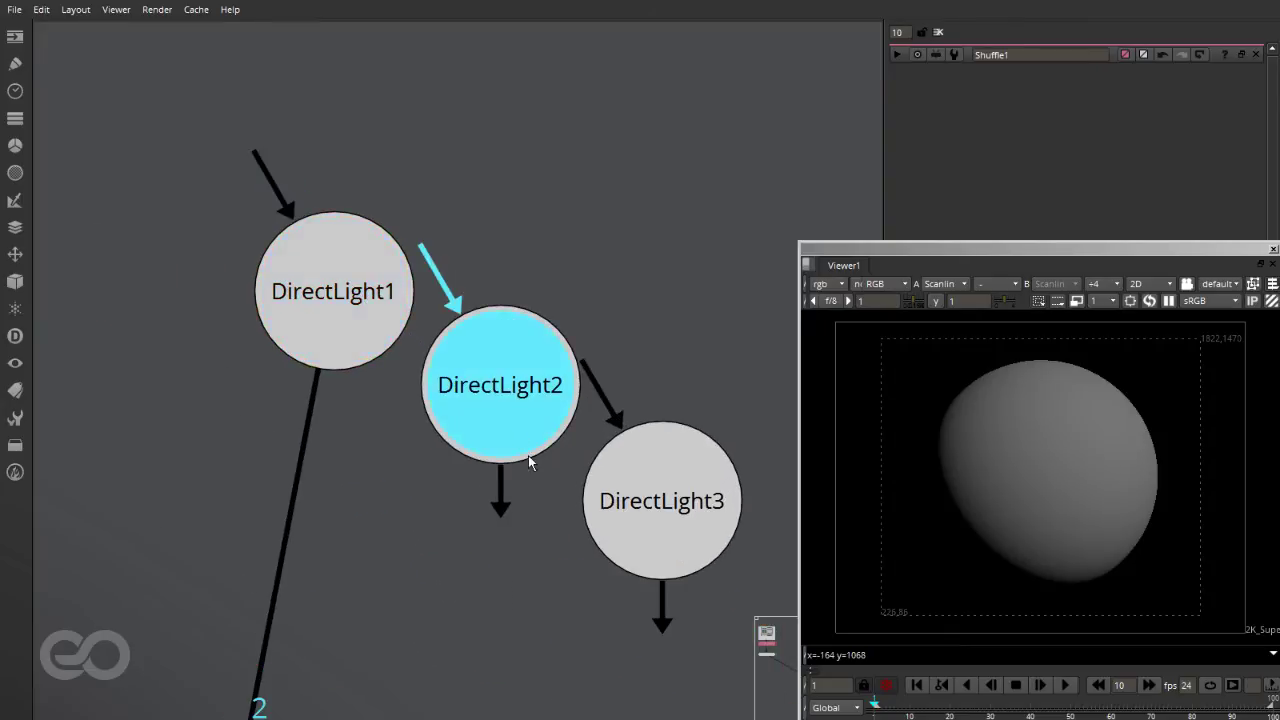
pyautogui.click(660, 510)
pyautogui.click(577, 622)
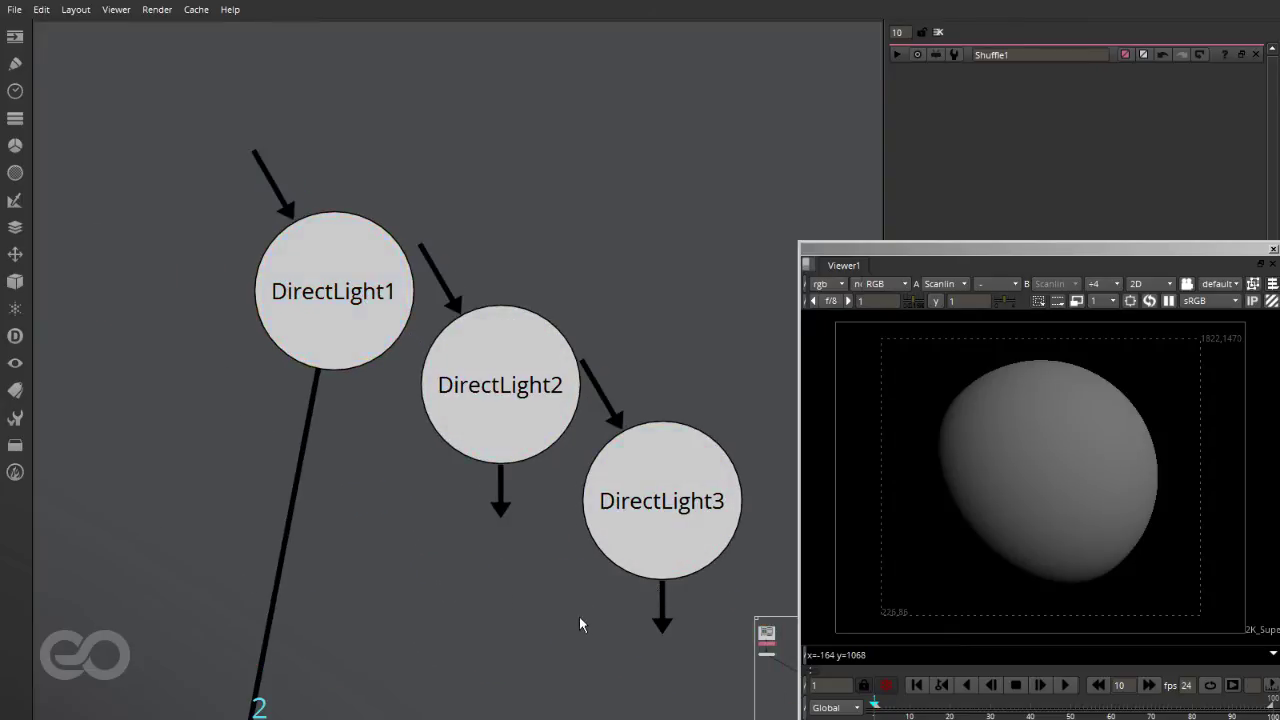
# Split DirectLight1's color into separate channels and set it to pure red with r 1, g 0 and b 0
pyautogui.click(347, 299)
pyautogui.scroll(-4, 341, 302)
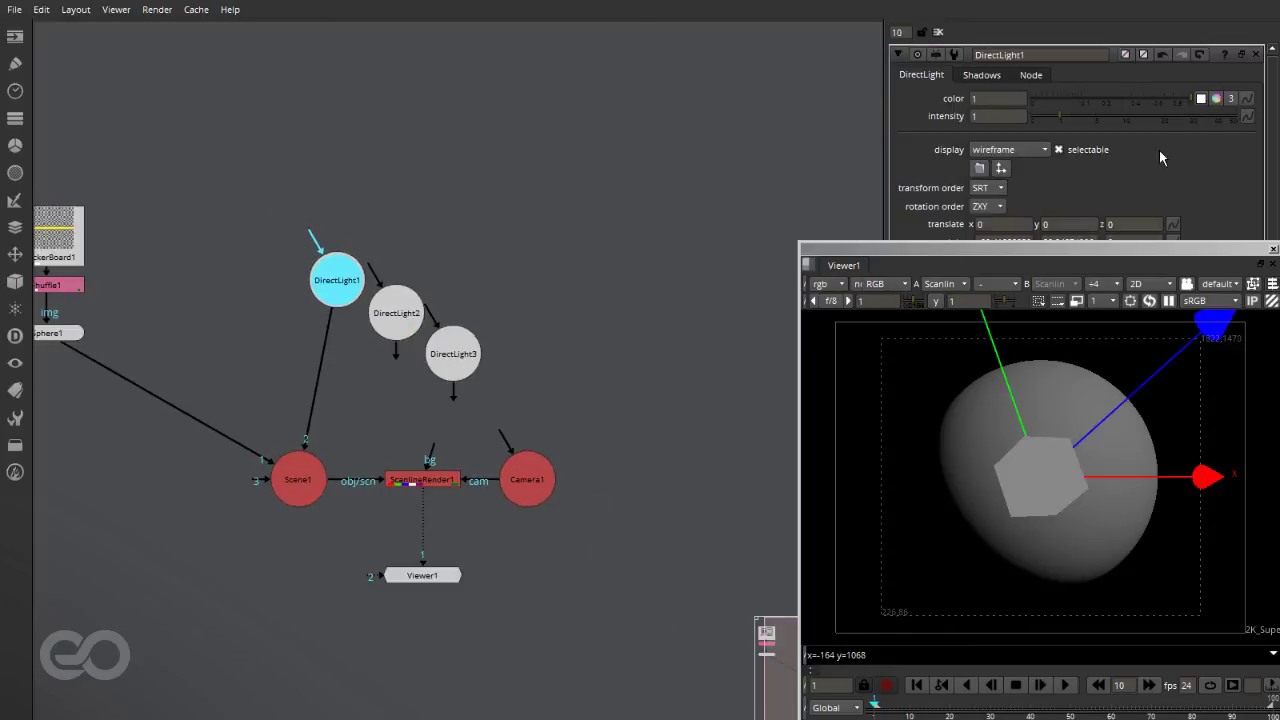
pyautogui.click(1230, 99)
pyautogui.click(1044, 98)
pyautogui.press('Tab')
pyautogui.write('0')
pyautogui.press('Return')
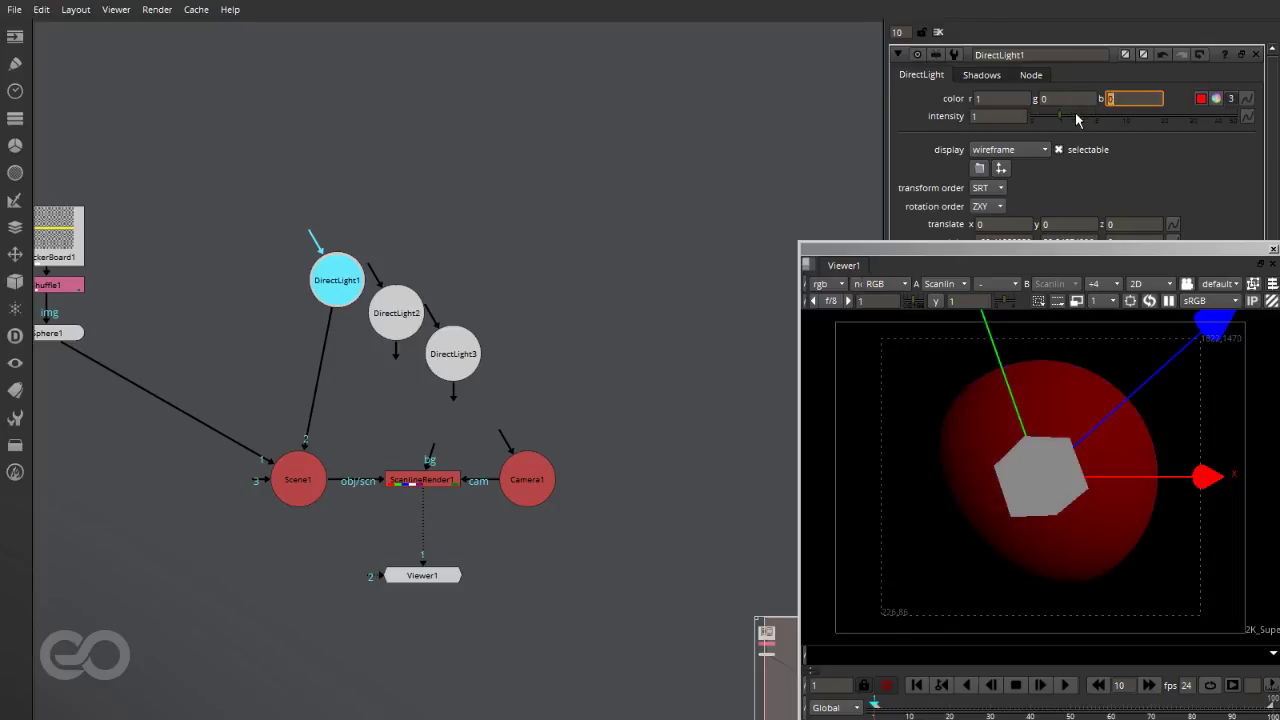
pyautogui.click(989, 97)
pyautogui.click(1062, 99)
pyautogui.click(1139, 97)
pyautogui.click(588, 225)
# Connect DirectLight2 to Scene1 and set its color to green with r 0, g 1 and b 0
pyautogui.moveTo(398, 362); pyautogui.dragTo(302, 478)
pyautogui.click(391, 335)
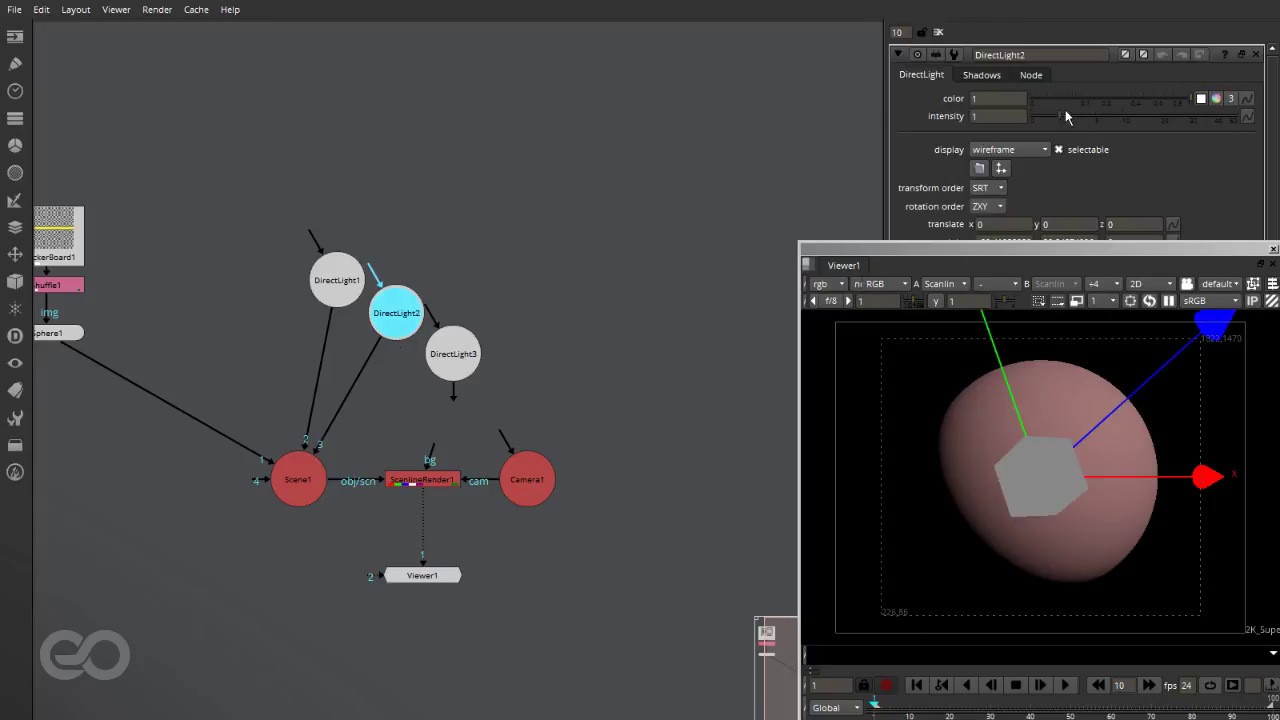
pyautogui.click(1229, 99)
pyautogui.write('0')
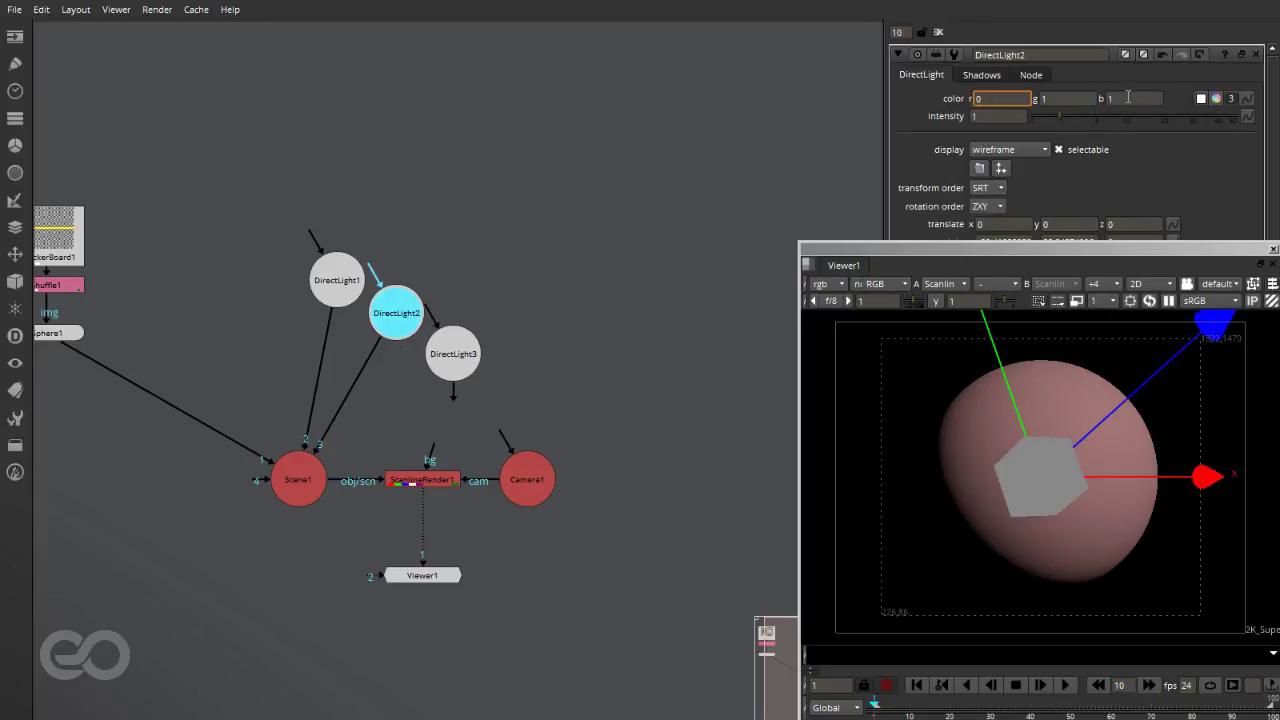
pyautogui.click(1134, 97)
pyautogui.write('0')
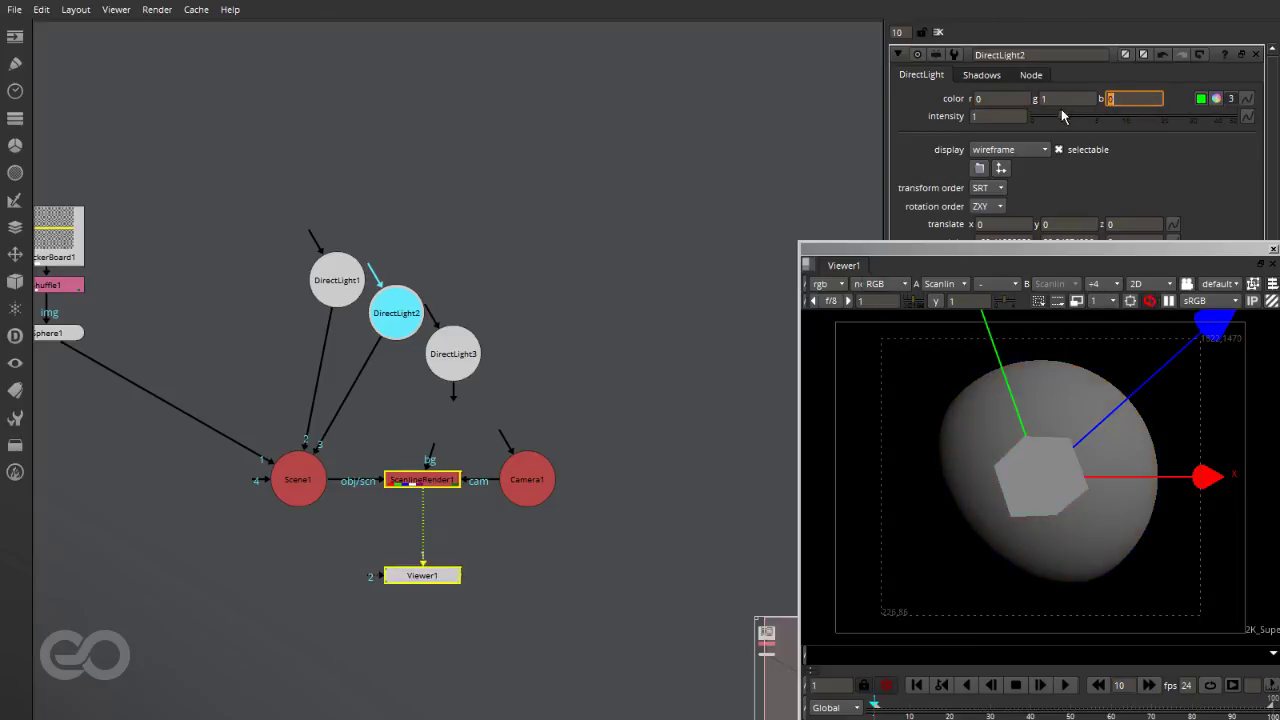
pyautogui.click(587, 304)
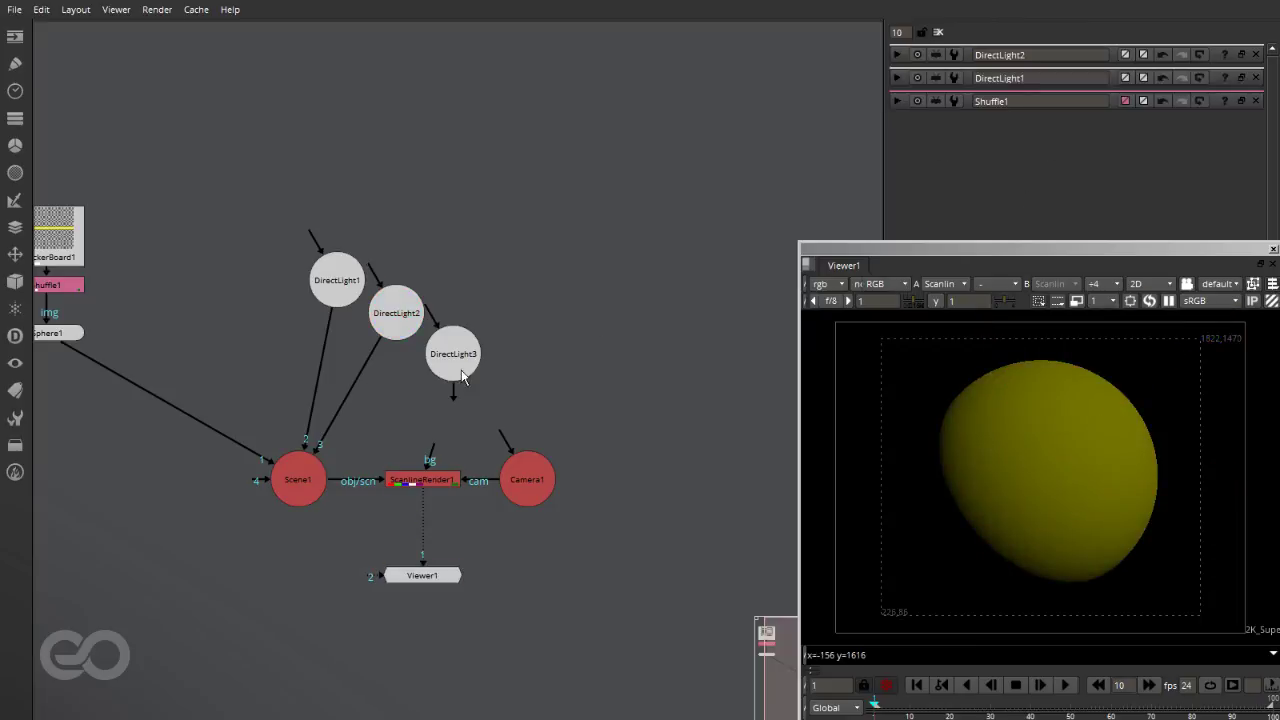
# Rotate DirectLight2 in the 3D view to light the sphere from the side opposite DirectLight1, and return to the 2D render
pyautogui.click(397, 316)
pyautogui.click(333, 300)
pyautogui.click(390, 318)
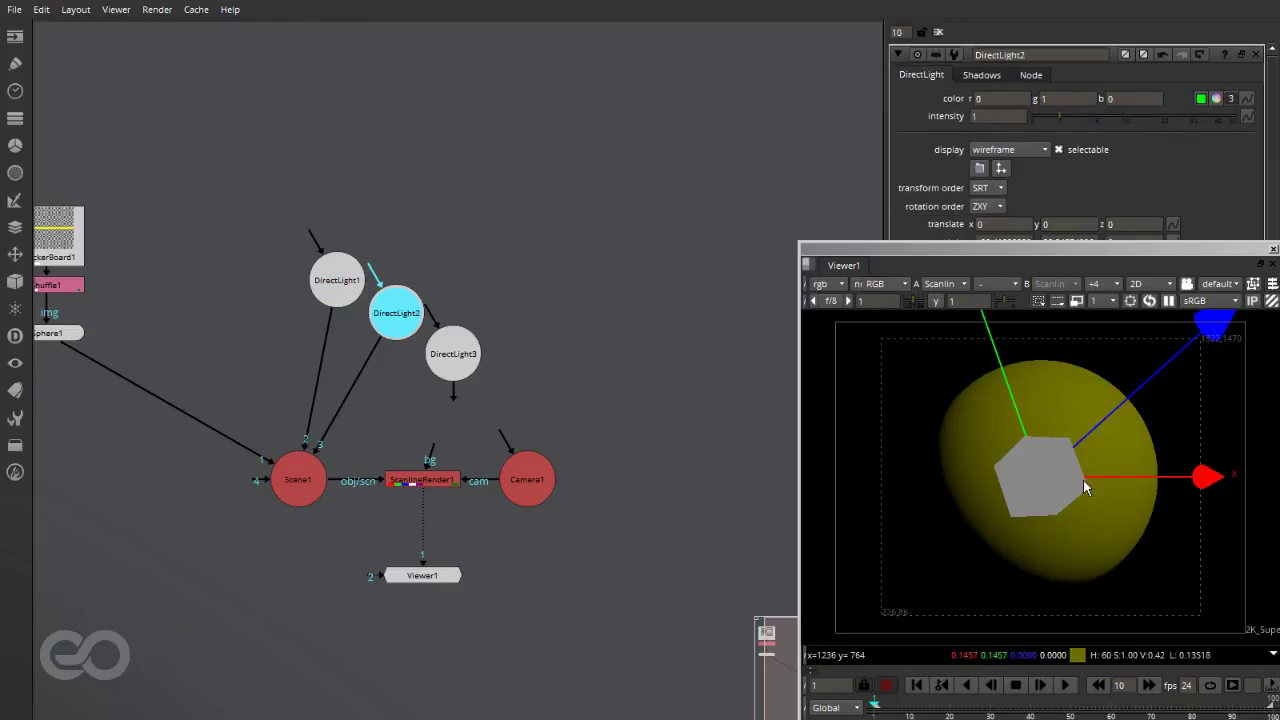
pyautogui.click(510, 305)
pyautogui.click(398, 324)
pyautogui.press('Tab')
pyautogui.press('Escape')
pyautogui.press('Tab')
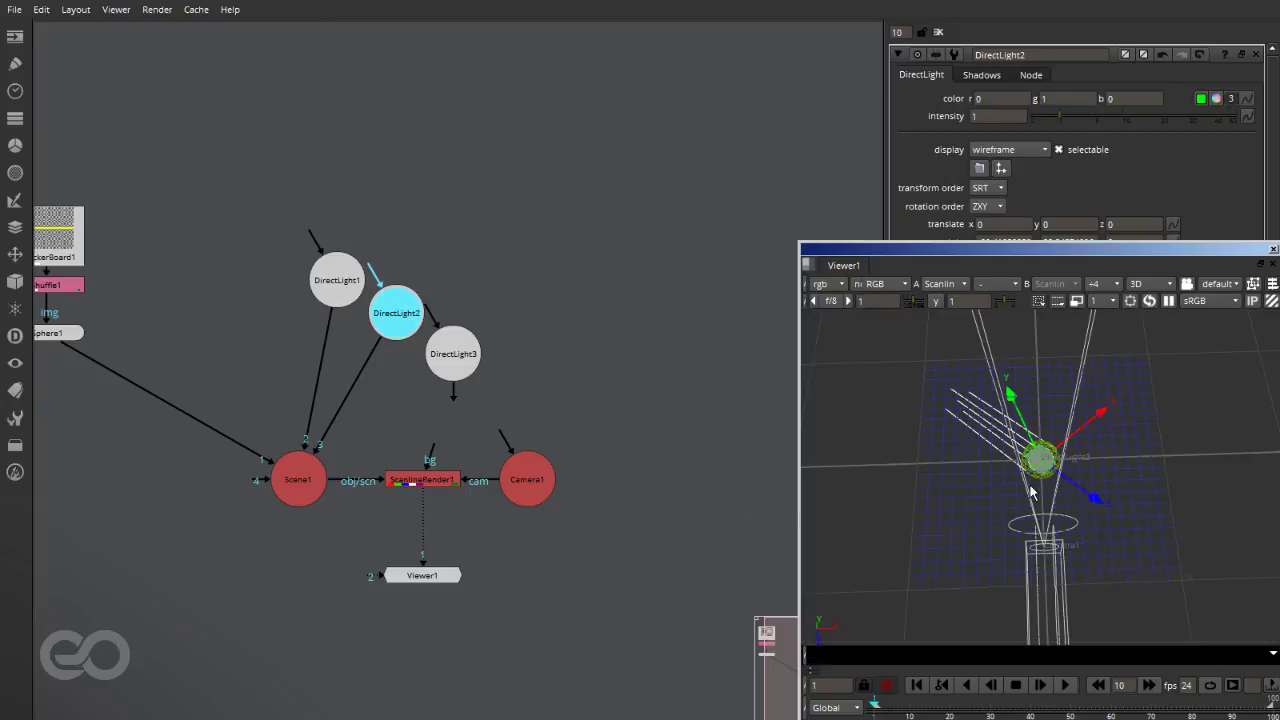
pyautogui.keyDown('ctrl'); pyautogui.moveTo(1046, 466); pyautogui.dragTo(1062, 458); pyautogui.keyUp('ctrl')
pyautogui.click(1104, 449)
pyautogui.press('Tab')
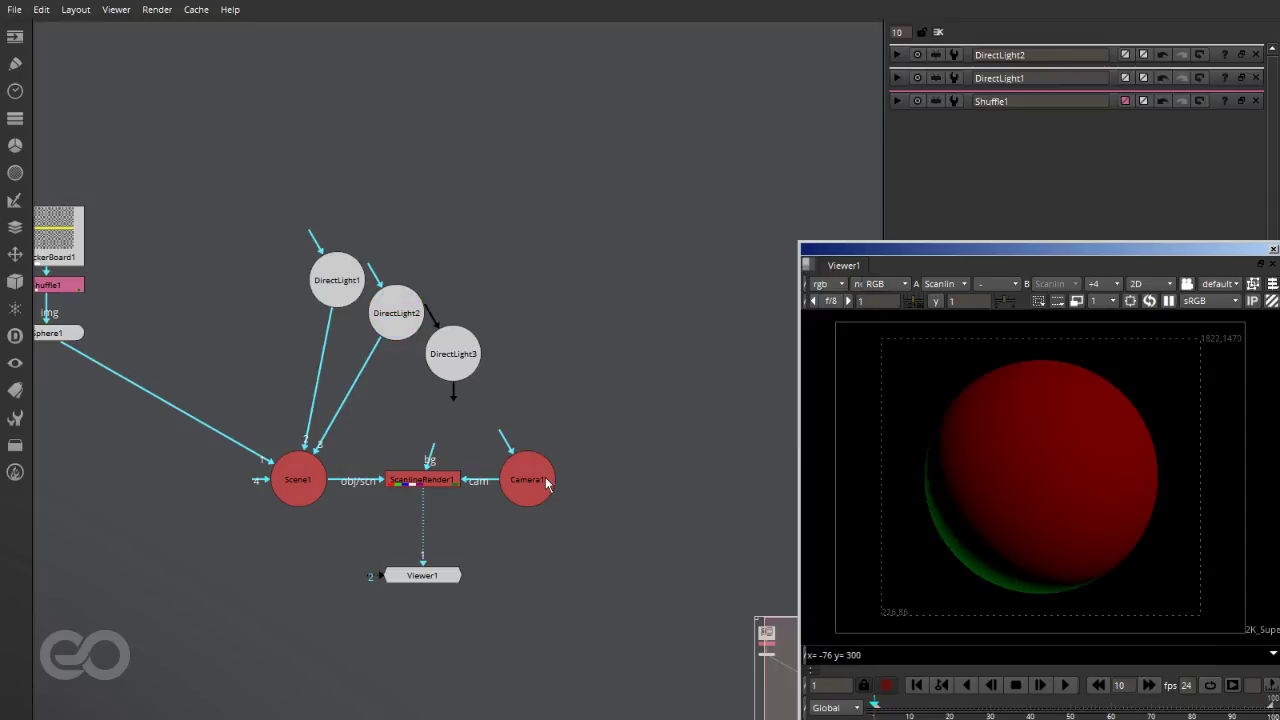
# Change DirectLight2's color to blue with r 0, g 0 and b 1
pyautogui.doubleClick(402, 316)
pyautogui.moveTo(1062, 99); pyautogui.dragTo(1000, 102)
pyautogui.write('0')
pyautogui.moveTo(1124, 99); pyautogui.dragTo(1097, 96)
pyautogui.write('1')
pyautogui.press('Return')
pyautogui.click(598, 190)
# Swap the positions of DirectLight2 and DirectLight3 and connect DirectLight3 to Scene1
pyautogui.moveTo(402, 321)
pyautogui.mouseDown()
pyautogui.moveTo(435, 391)
pyautogui.moveTo(391, 312)
pyautogui.mouseUp()
pyautogui.doubleClick(424, 393)
pyautogui.moveTo(424, 393); pyautogui.dragTo(322, 452)
# Set DirectLight3's color to green with r 0, g 1 and b 0
pyautogui.doubleClick(385, 328)
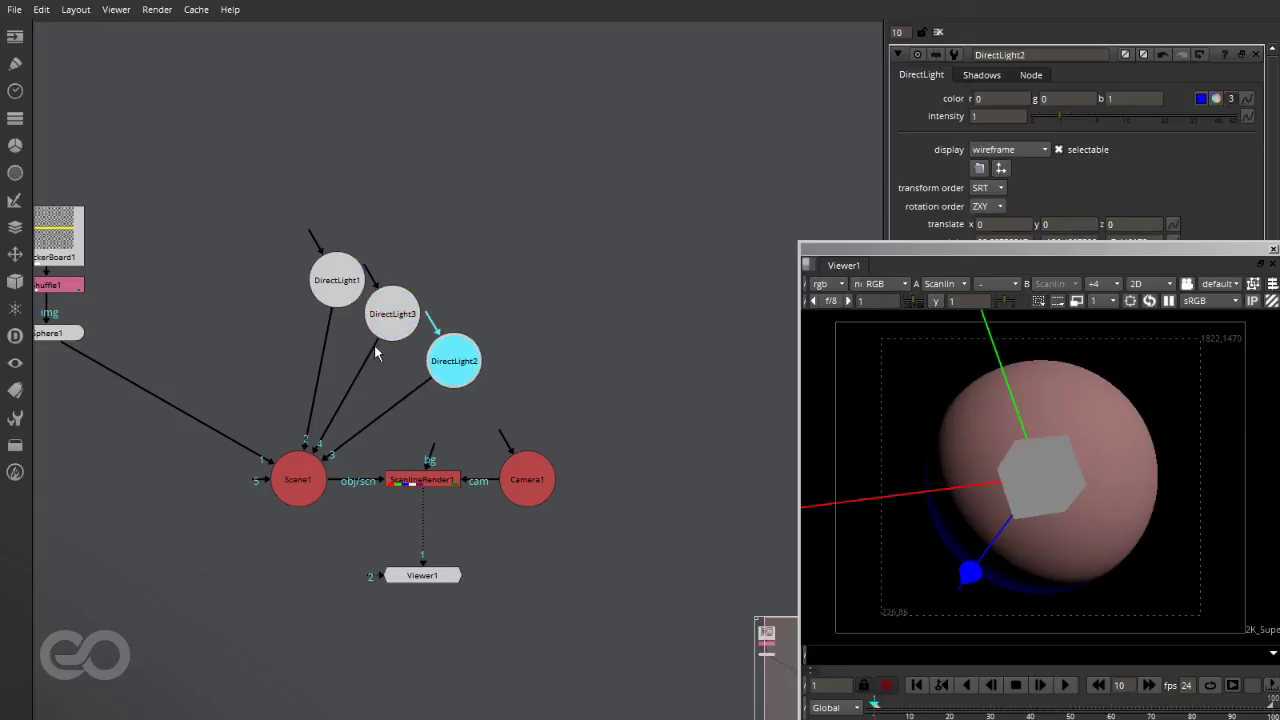
pyautogui.click(1231, 99)
pyautogui.write('0')
pyautogui.press('Tab')
pyautogui.write('0')
pyautogui.press('Tab')
pyautogui.hotkey('shift', 'Tab')
pyautogui.write('1')
pyautogui.press('Return')
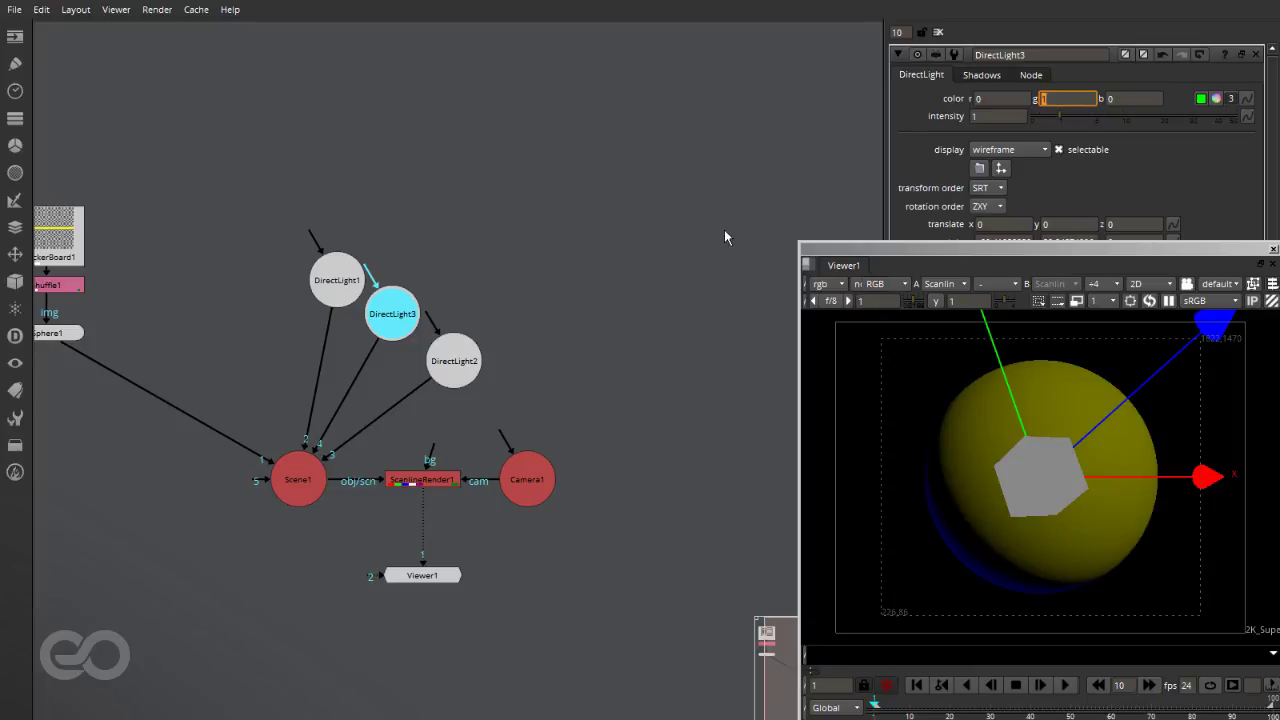
pyautogui.click(513, 255)
# Check DirectLight3's direction in the 3D view and set its x and y rotation to 0
pyautogui.click(392, 326)
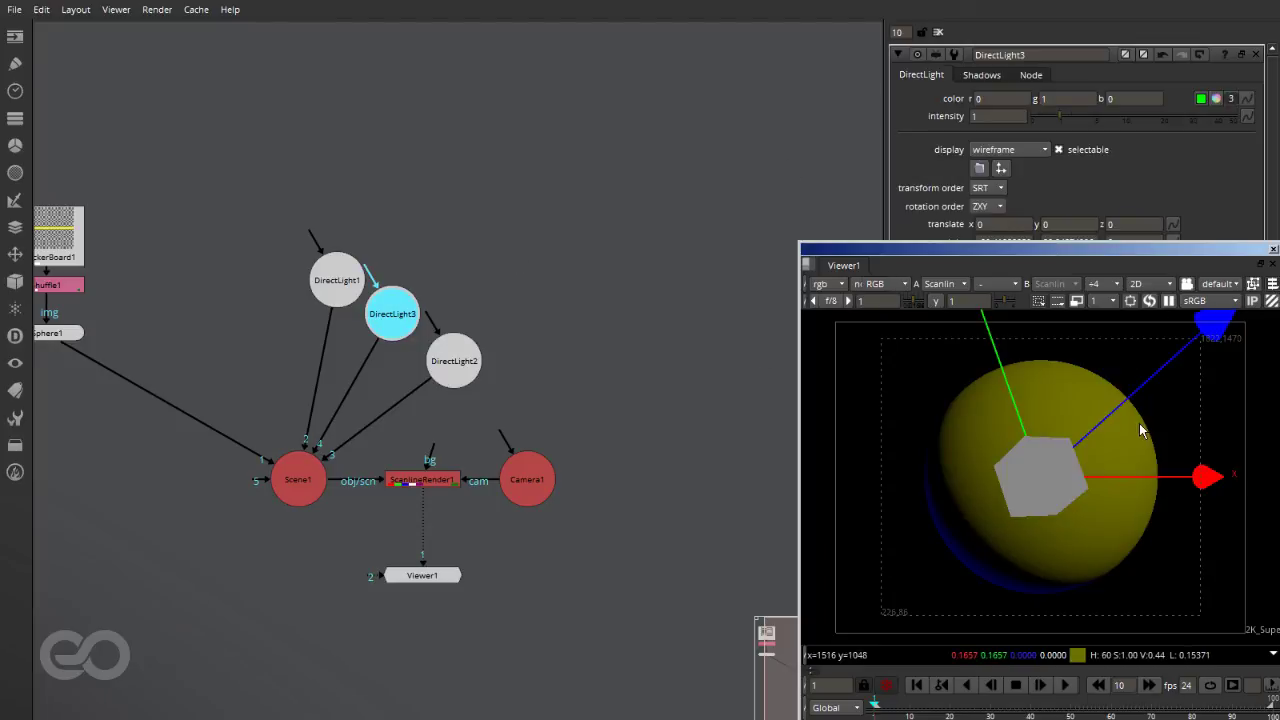
pyautogui.press('Tab')
pyautogui.keyDown('ctrl'); pyautogui.moveTo(1139, 423); pyautogui.dragTo(1052, 466); pyautogui.keyUp('ctrl')
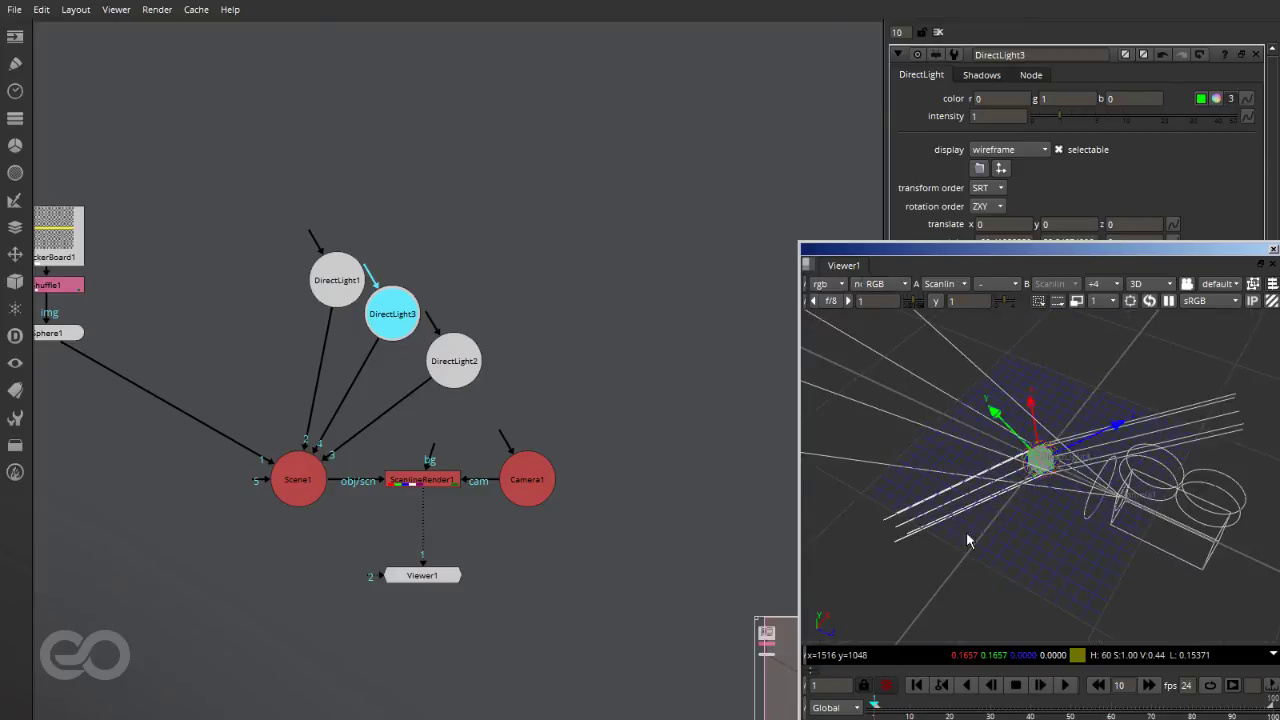
pyautogui.keyDown('ctrl'); pyautogui.moveTo(896, 548); pyautogui.dragTo(943, 509); pyautogui.keyUp('ctrl')
pyautogui.press('Tab')
pyautogui.hotkey('alt', 'Tab')
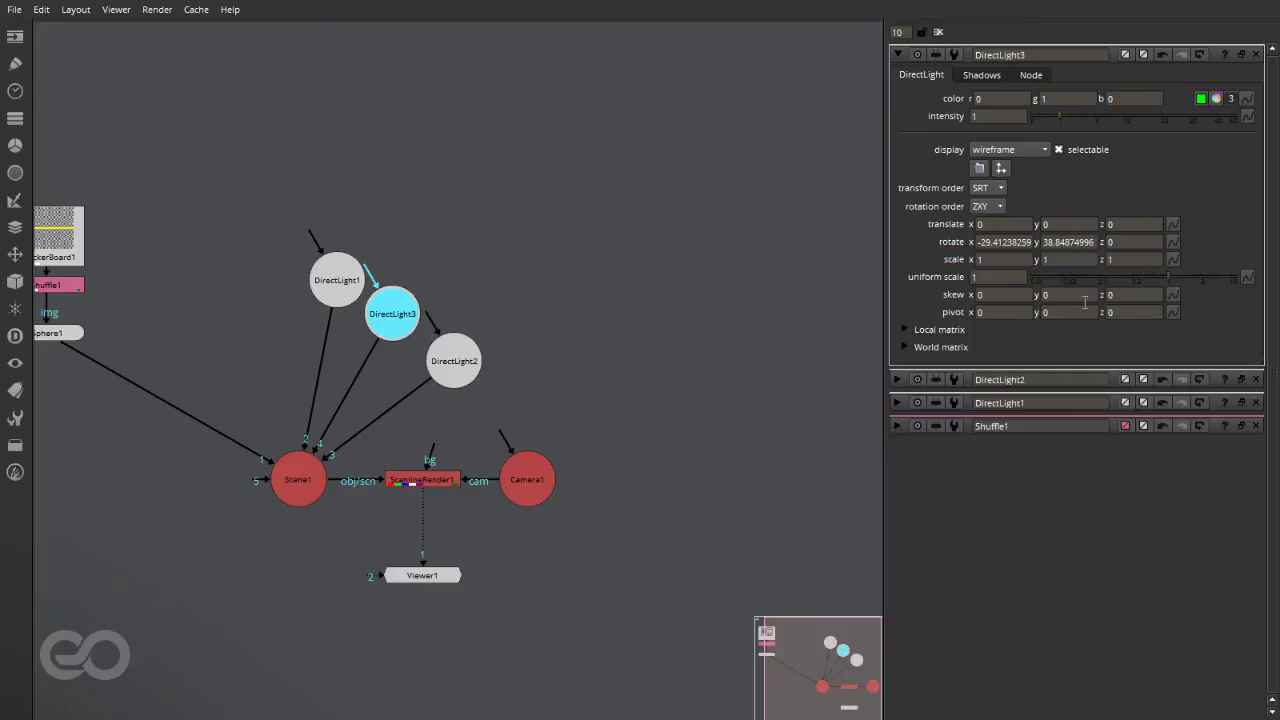
pyautogui.doubleClick(1015, 240)
pyautogui.write('0')
pyautogui.press('Tab')
pyautogui.write('0')
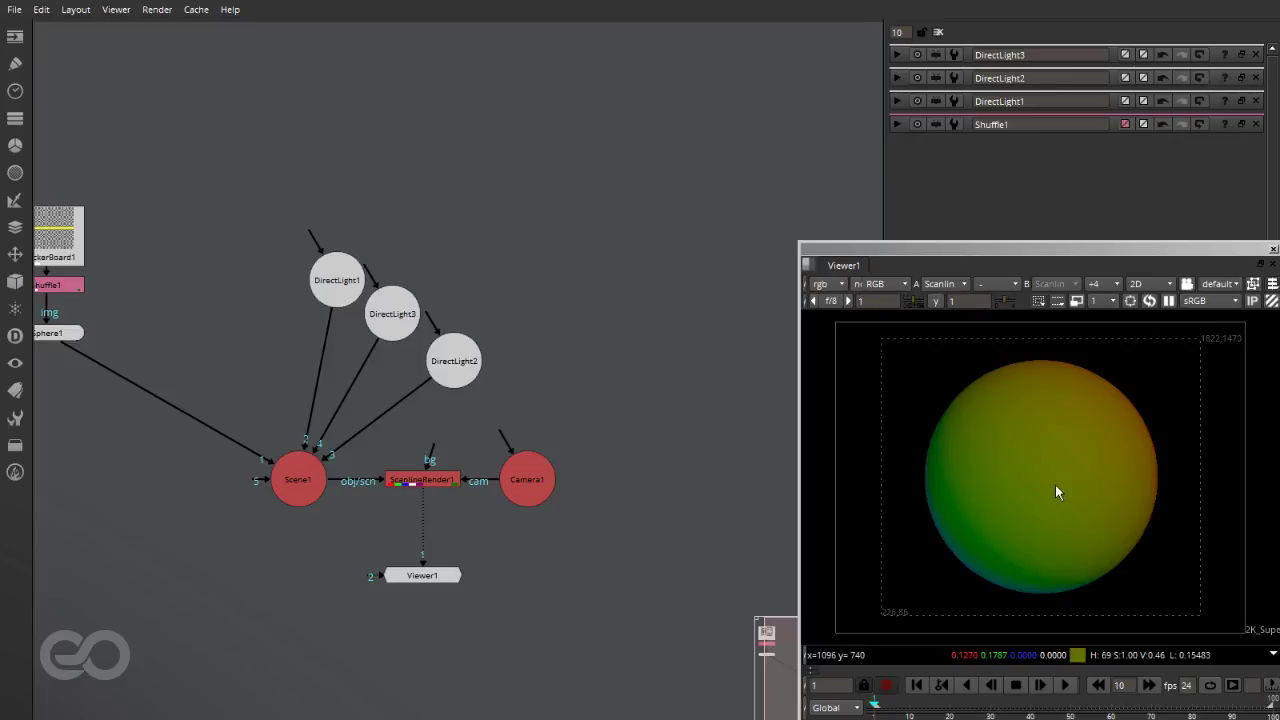
# View the render's red, green and blue channels one at a time in an enlarged viewer, and return the display to RGB
pyautogui.moveTo(797, 241); pyautogui.dragTo(290, 108)
pyautogui.click(462, 151)
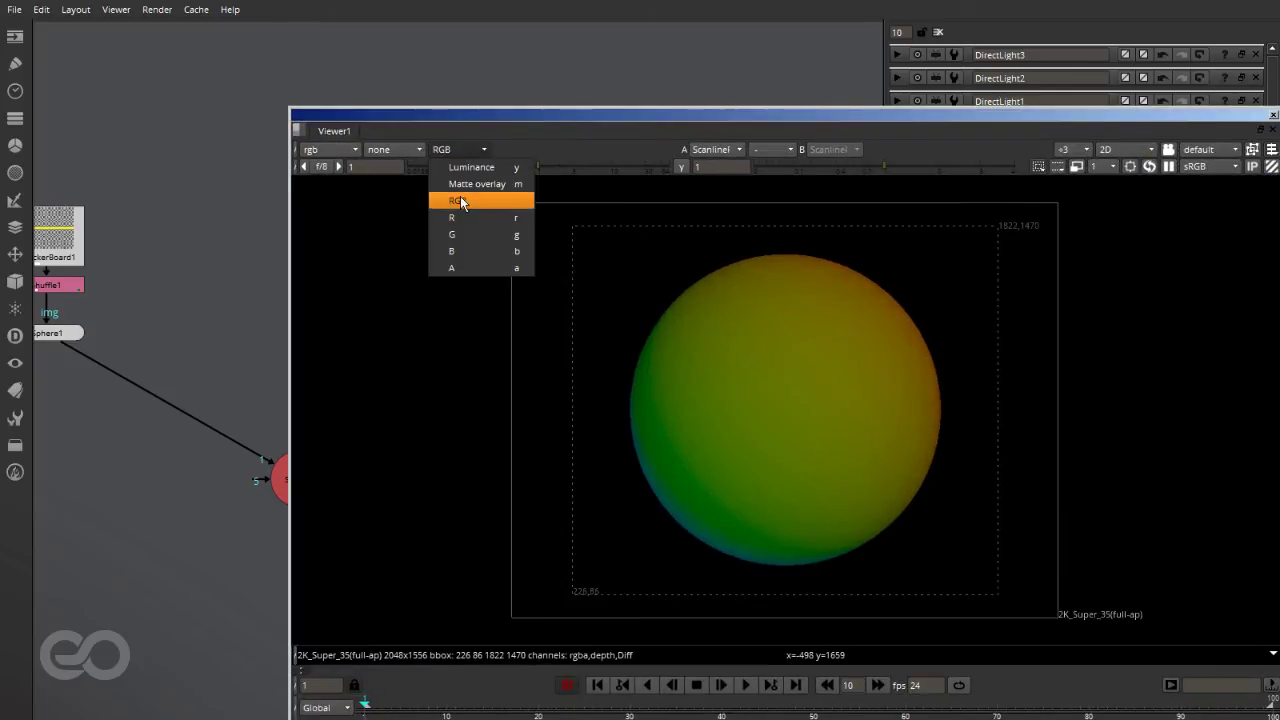
pyautogui.click(458, 215)
pyautogui.click(466, 149)
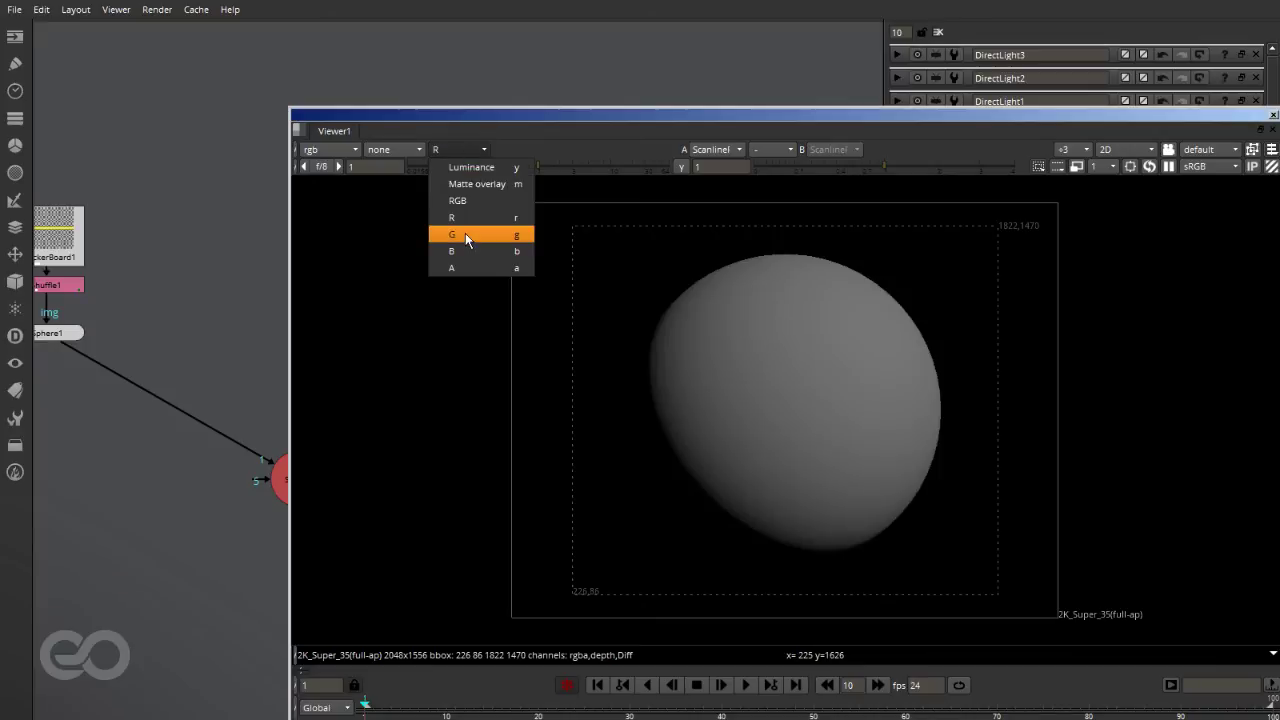
pyautogui.click(465, 233)
pyautogui.click(449, 149)
pyautogui.click(455, 250)
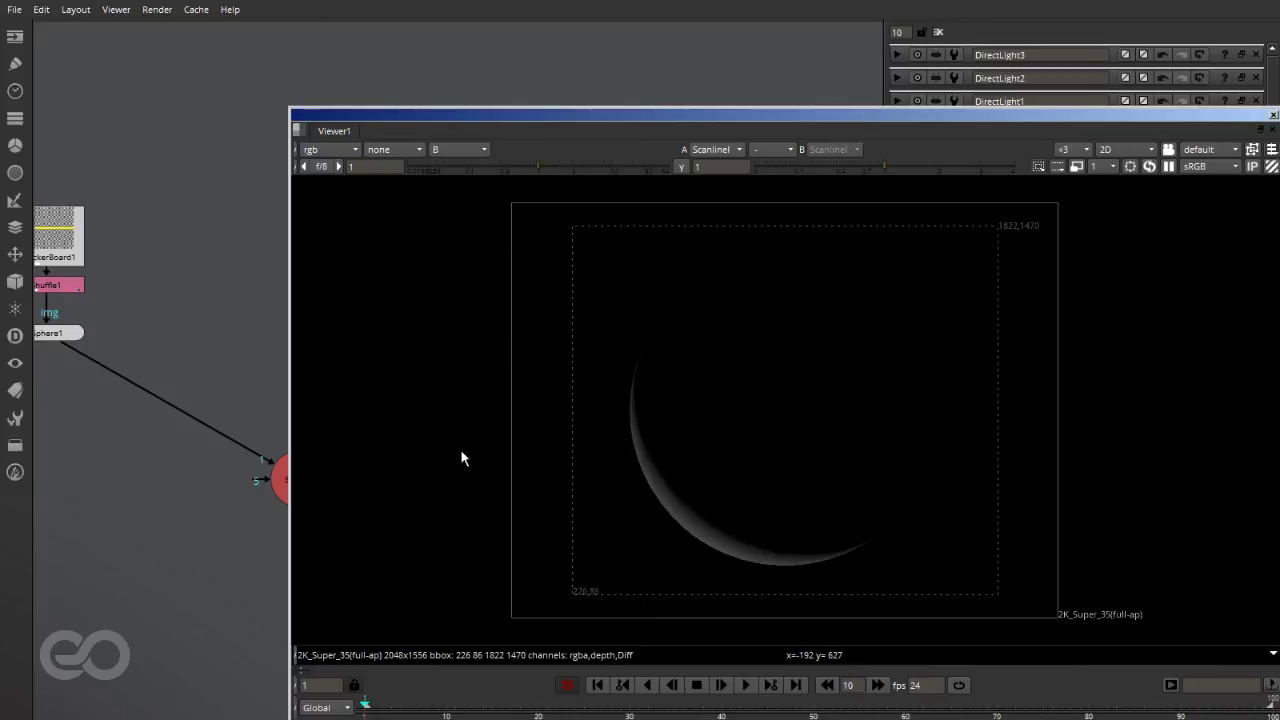
pyautogui.click(431, 155)
pyautogui.click(436, 201)
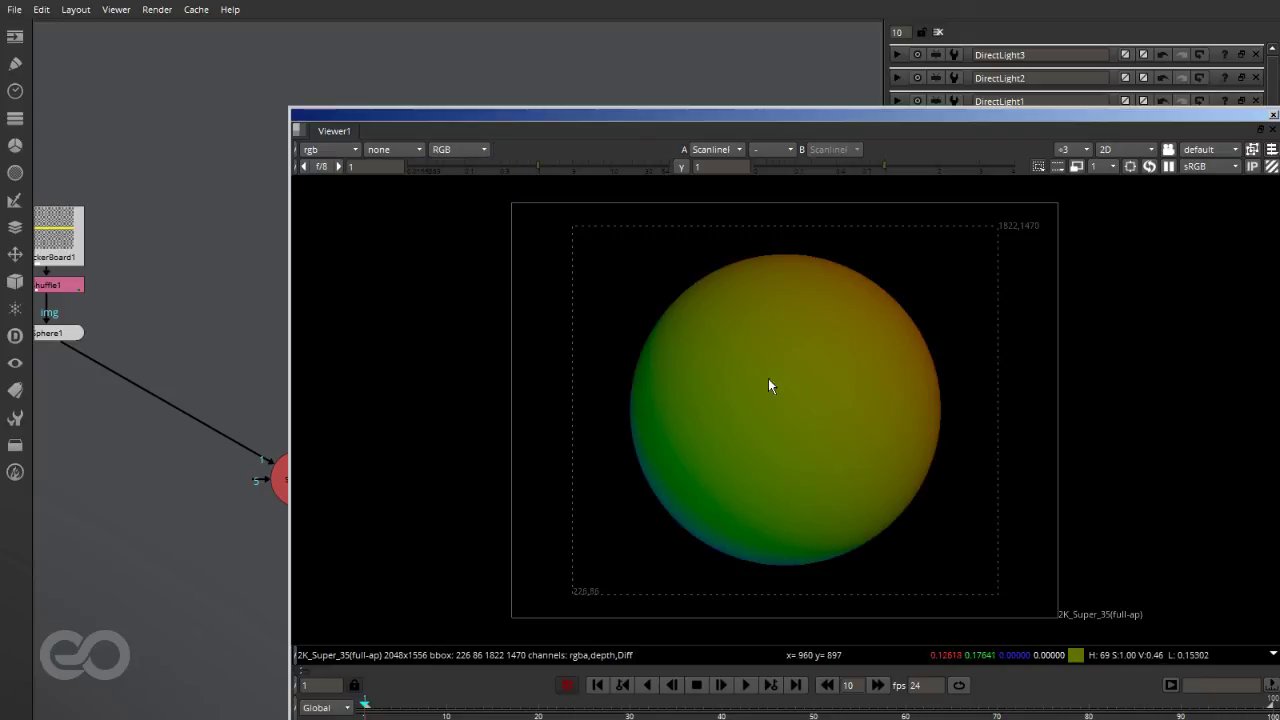
# Compare the Diff layer with the rgba lighting in the viewer, shrink the viewer again, and leave it showing rgba
pyautogui.click(336, 155)
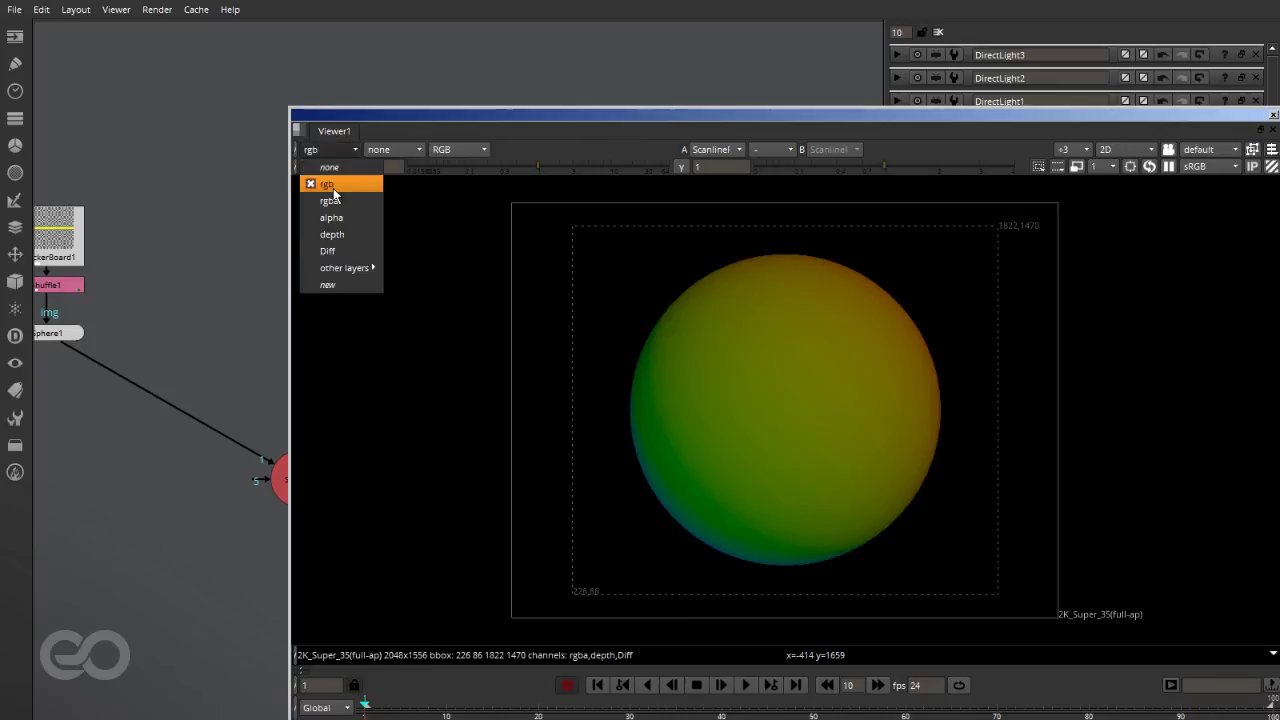
pyautogui.click(326, 255)
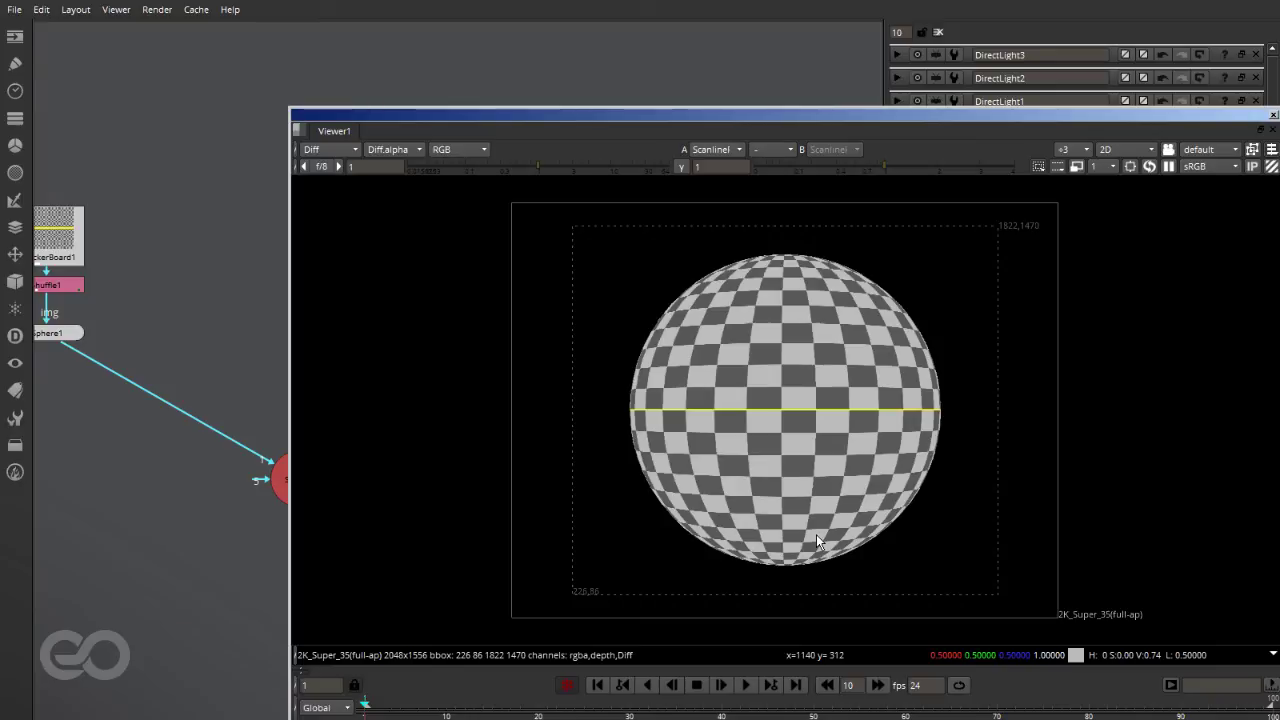
pyautogui.moveTo(287, 104); pyautogui.dragTo(729, 291)
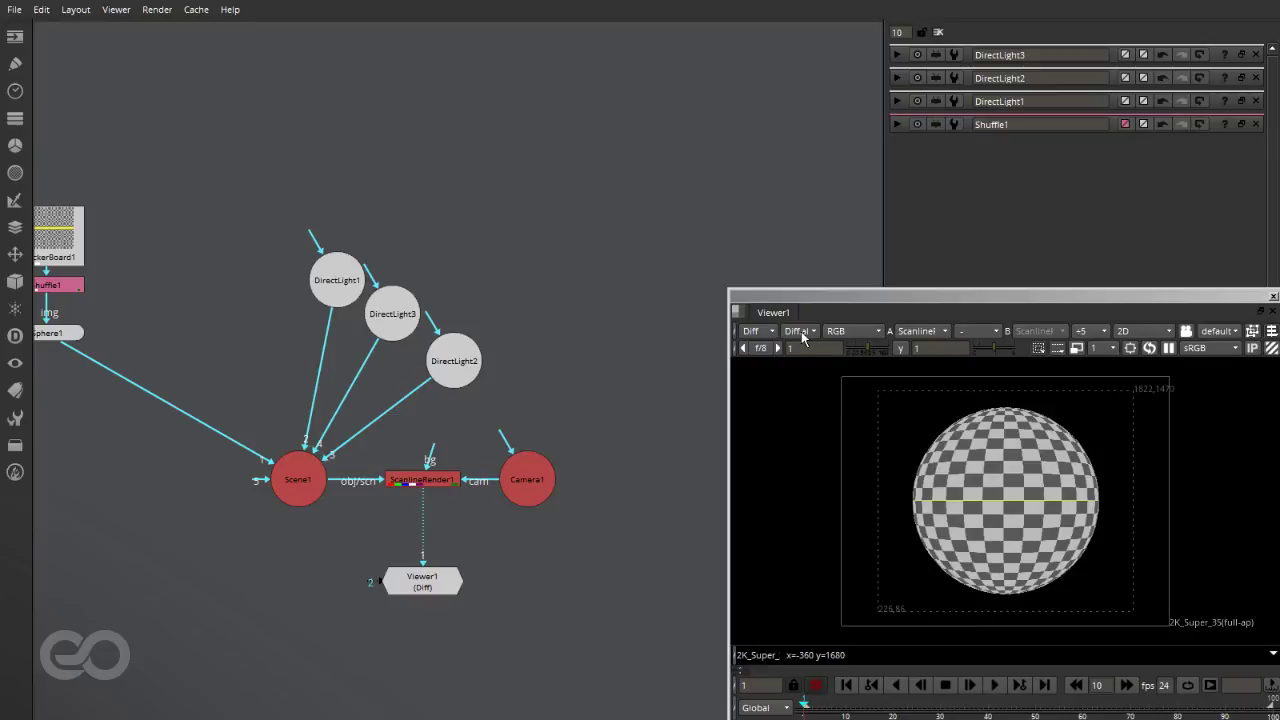
pyautogui.click(766, 331)
pyautogui.click(770, 396)
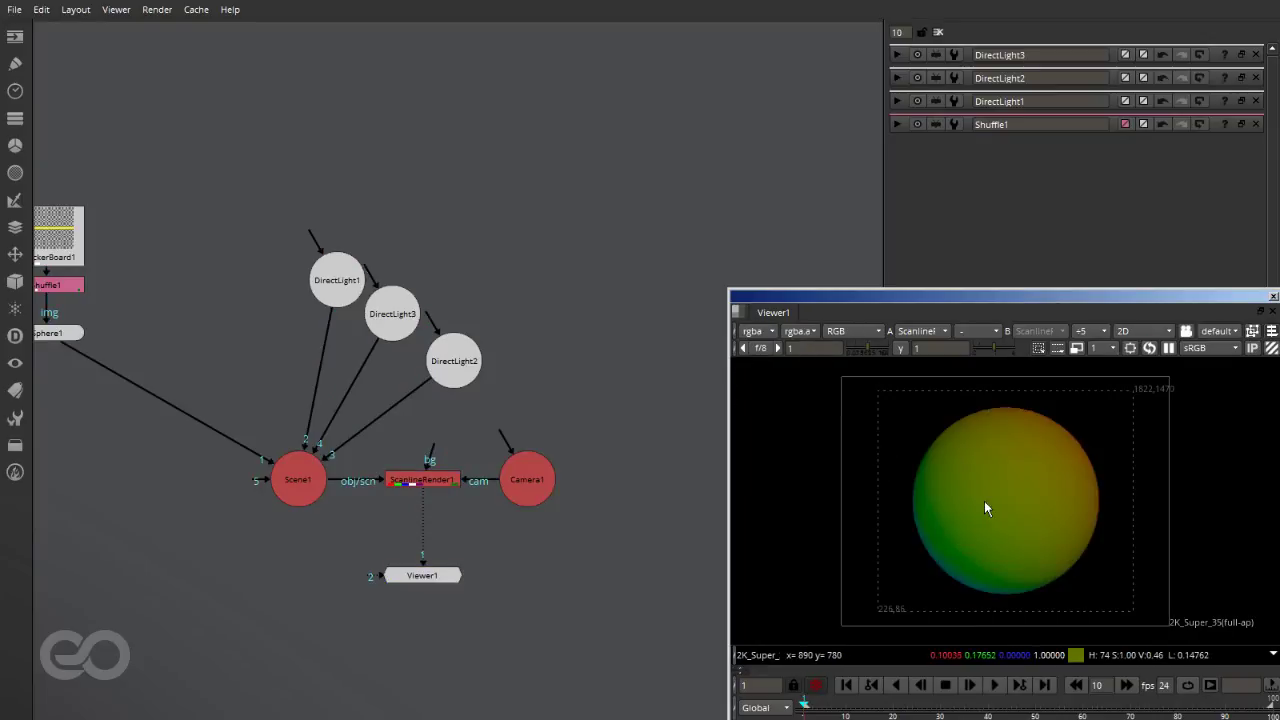
pyautogui.click(482, 571)
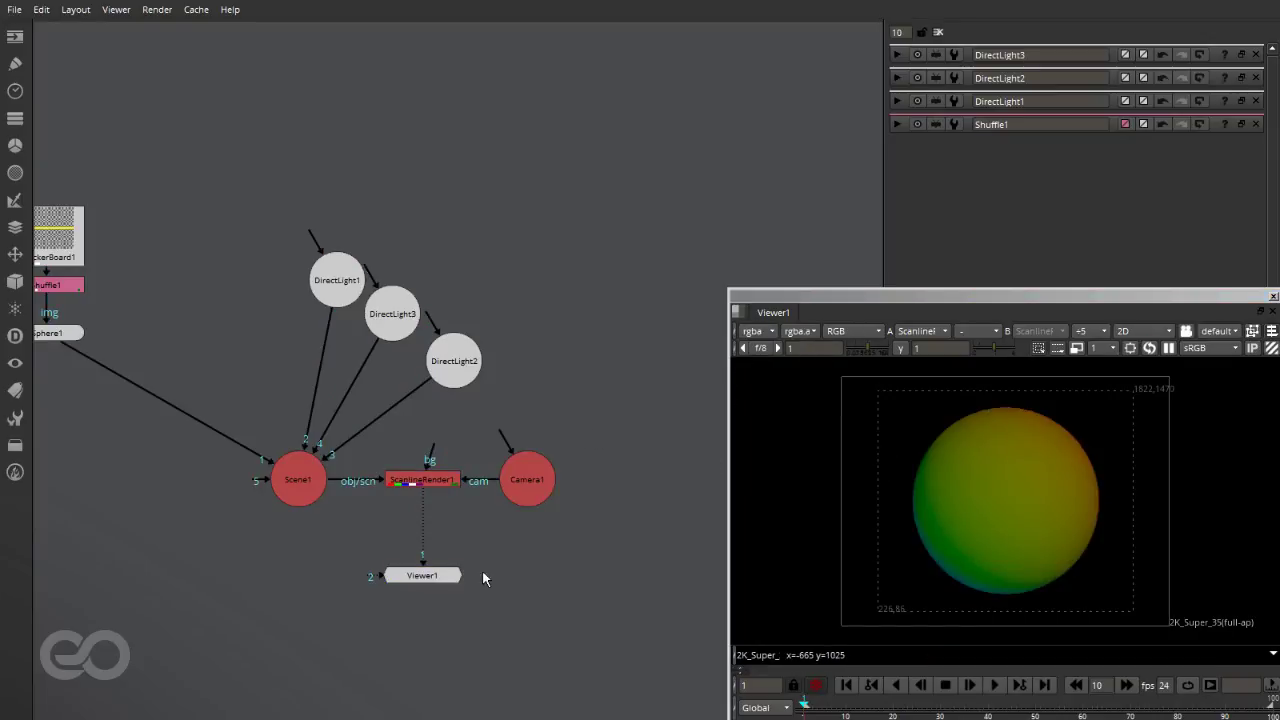
pyautogui.click(766, 331)
pyautogui.click(772, 449)
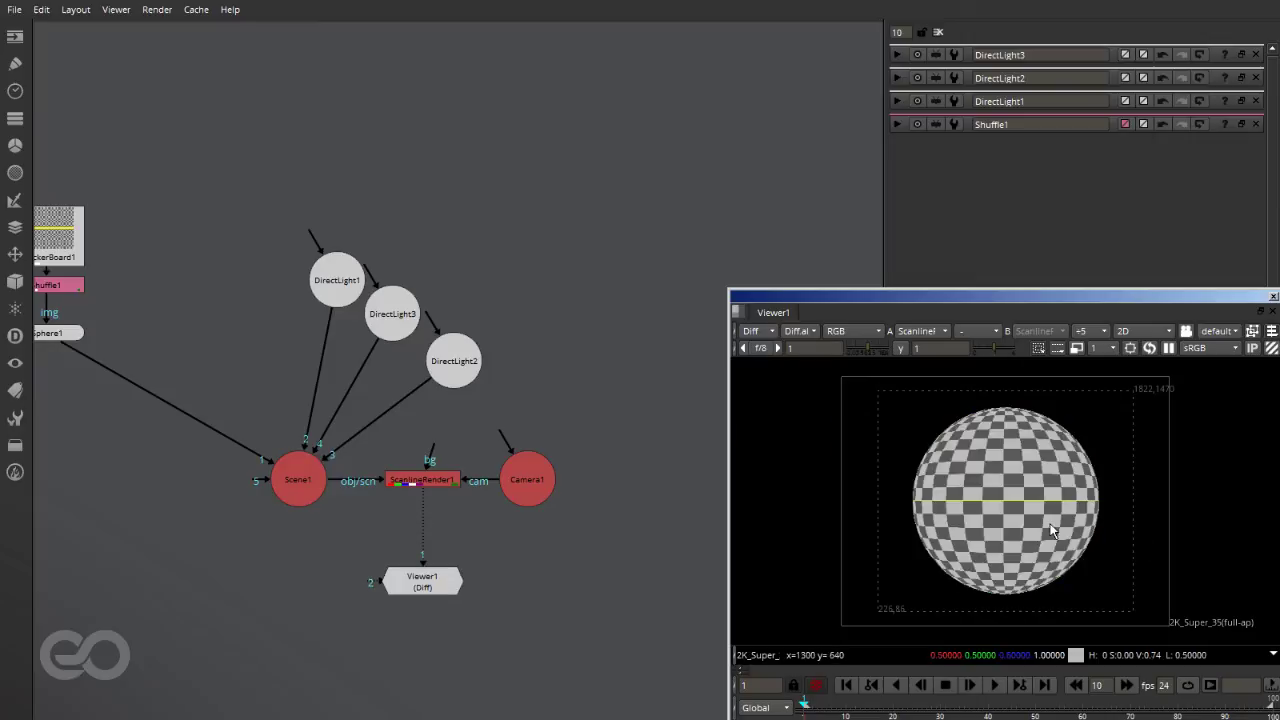
pyautogui.click(766, 331)
pyautogui.click(770, 392)
# Add a Shuffle node fed by ScanlineRender1 through a dot, and move the Viewer1 node farther below
pyautogui.scroll(-4, 257, 258)
pyautogui.scroll(6, 365, 420)
pyautogui.scroll(-3, 500, 500)
pyautogui.scroll(5, 304, 358)
pyautogui.scroll(-5, 350, 418)
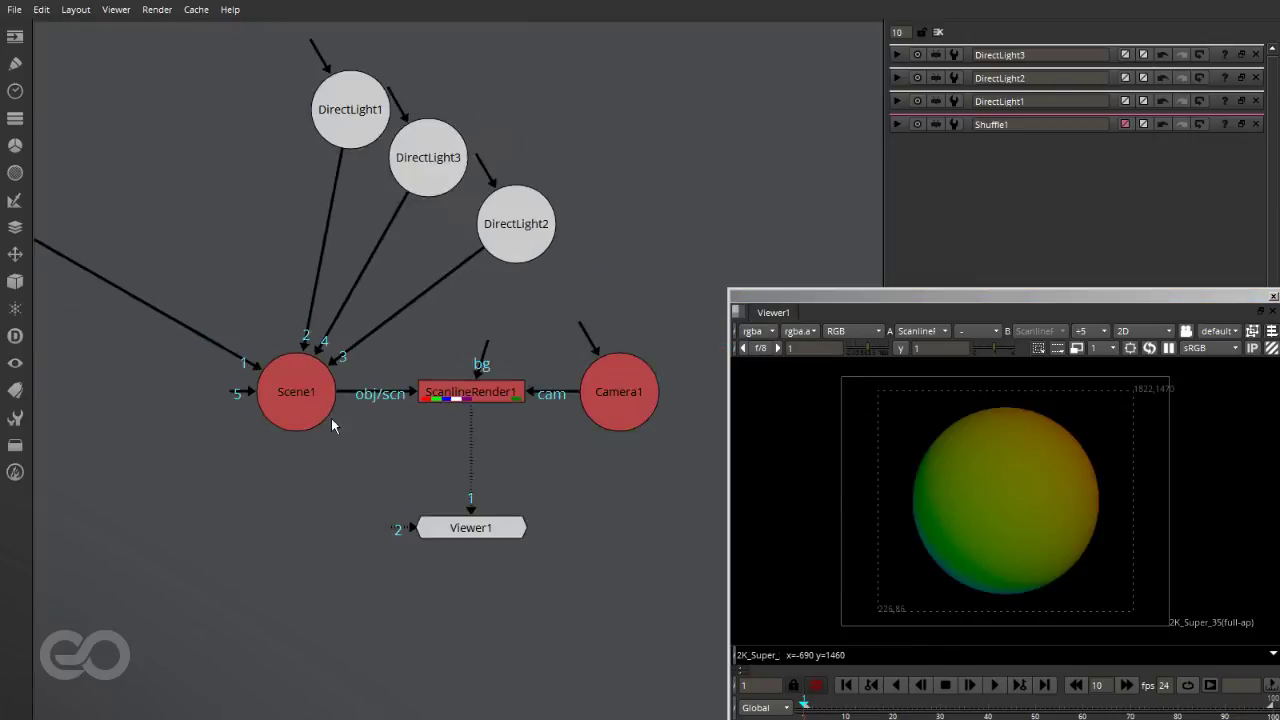
pyautogui.scroll(3, 490, 455)
pyautogui.scroll(3, 600, 481)
pyautogui.click(338, 346)
pyautogui.click(275, 312)
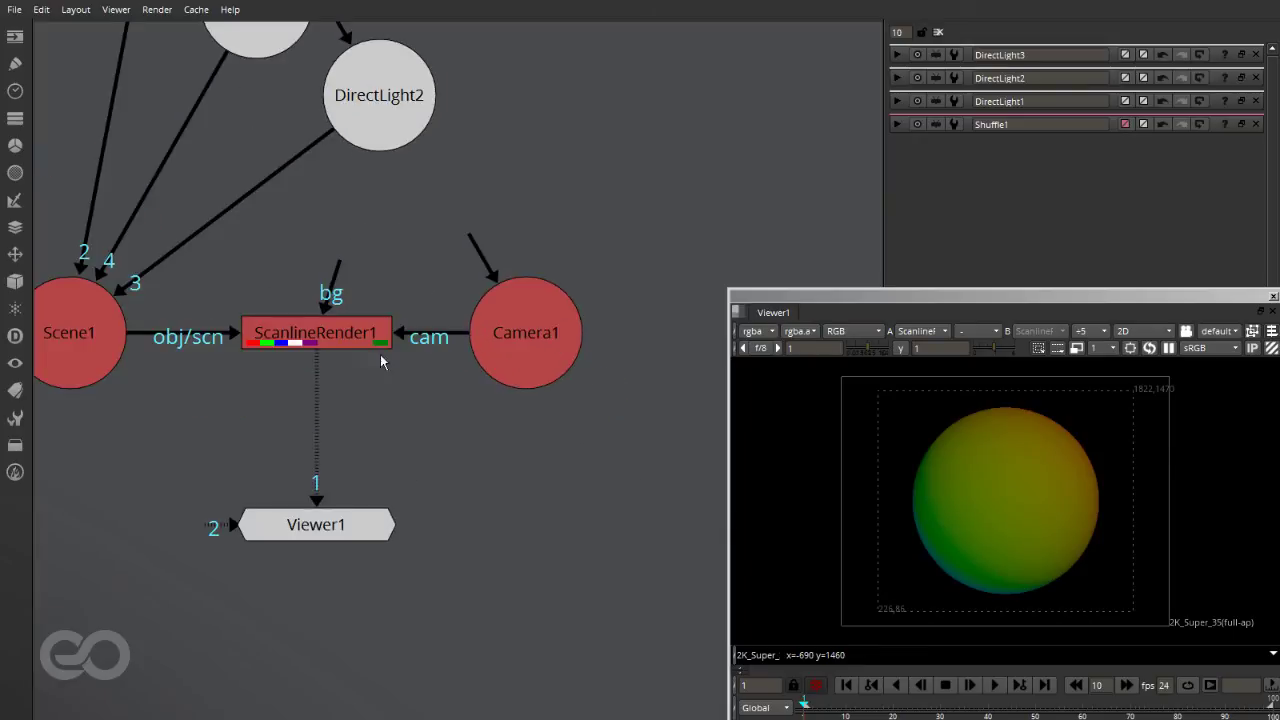
pyautogui.press('Tab')
pyautogui.press('Return')
pyautogui.moveTo(477, 462); pyautogui.dragTo(467, 473)
pyautogui.moveTo(430, 407); pyautogui.dragTo(323, 332)
pyautogui.moveTo(331, 522); pyautogui.dragTo(295, 716)
pyautogui.keyDown('ctrl'); pyautogui.moveTo(389, 407); pyautogui.dragTo(314, 474); pyautogui.keyUp('ctrl')
pyautogui.click(435, 577)
# Give the DirectLight1 node a light red tile color
pyautogui.scroll(-4, 580, 620)
pyautogui.scroll(5, 514, 397)
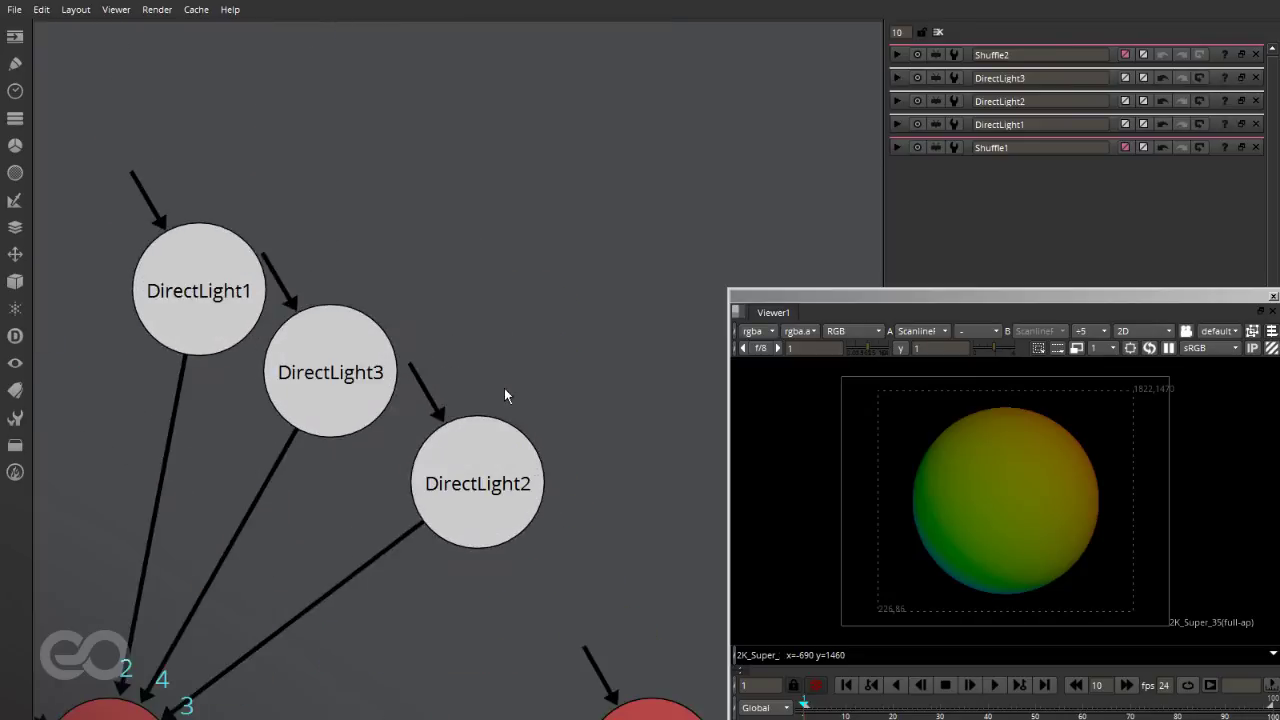
pyautogui.doubleClick(188, 294)
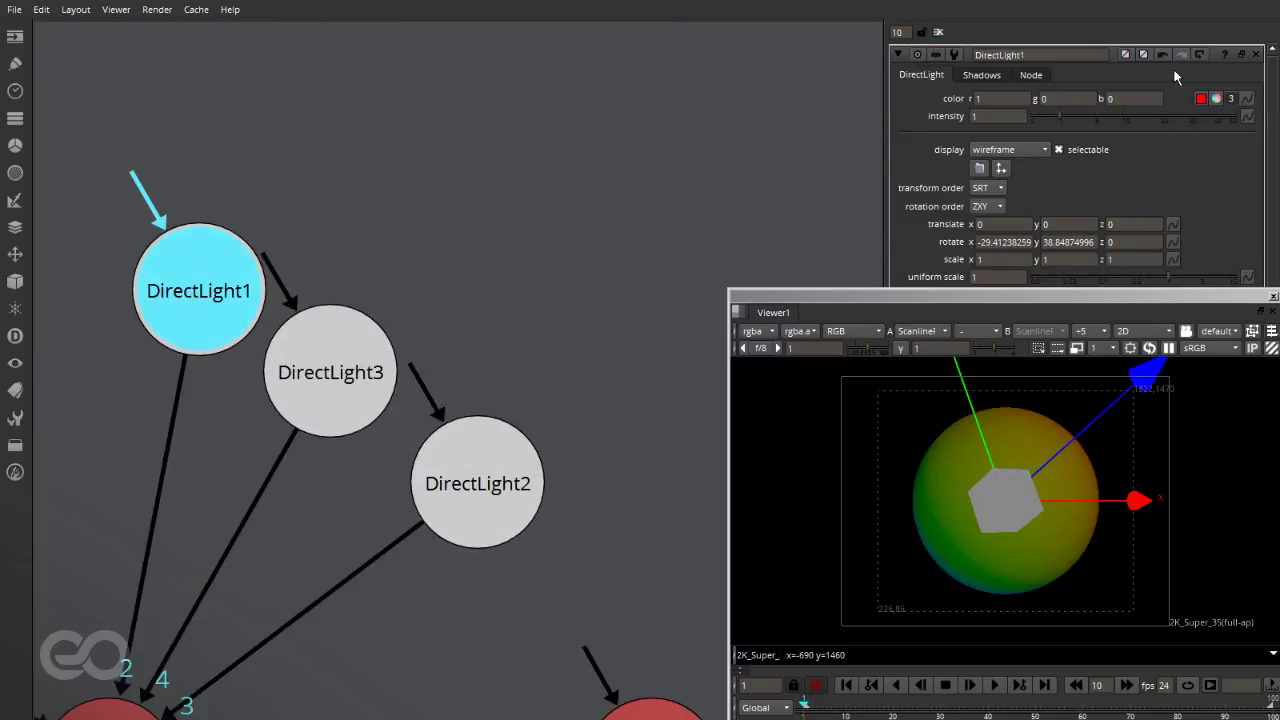
pyautogui.click(1127, 57)
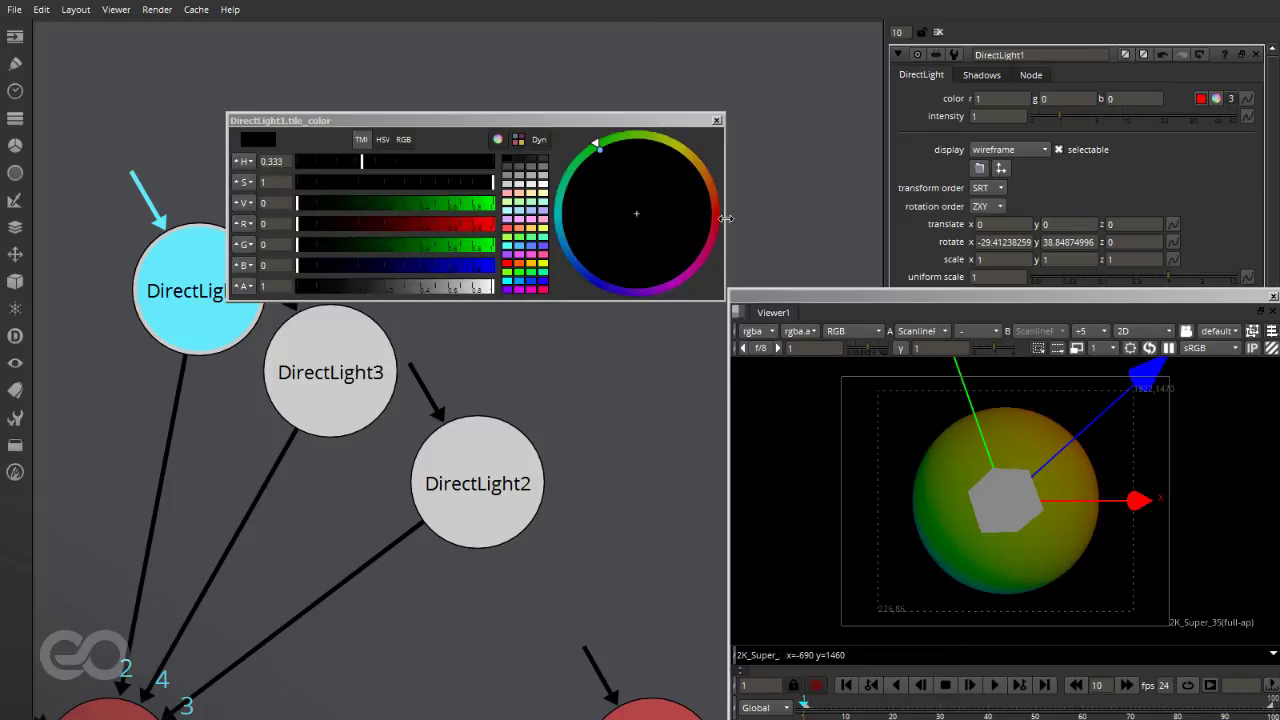
pyautogui.click(507, 193)
pyautogui.click(716, 121)
pyautogui.click(898, 55)
# Give the DirectLight3 node a light green tile color
pyautogui.doubleClick(335, 377)
pyautogui.click(1125, 56)
pyautogui.click(520, 203)
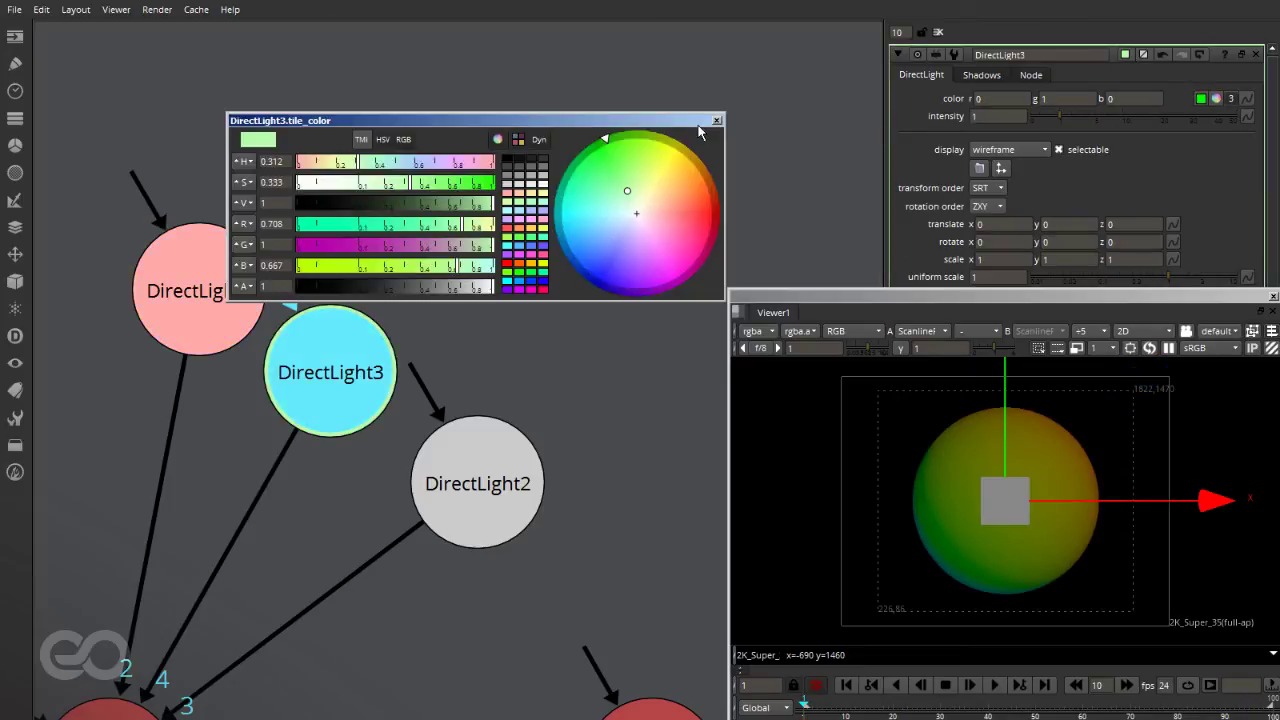
pyautogui.click(717, 120)
# Give the DirectLight2 node a light cyan tile color and collapse its properties
pyautogui.doubleClick(538, 487)
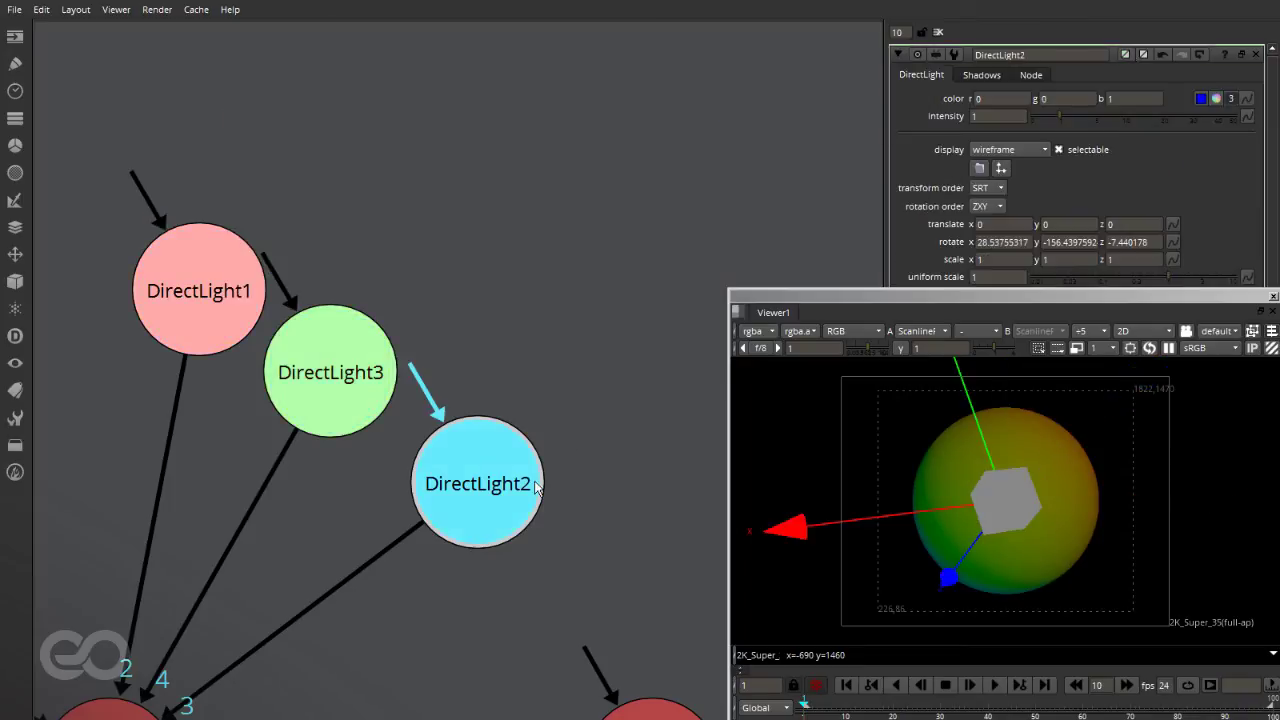
pyautogui.click(1141, 55)
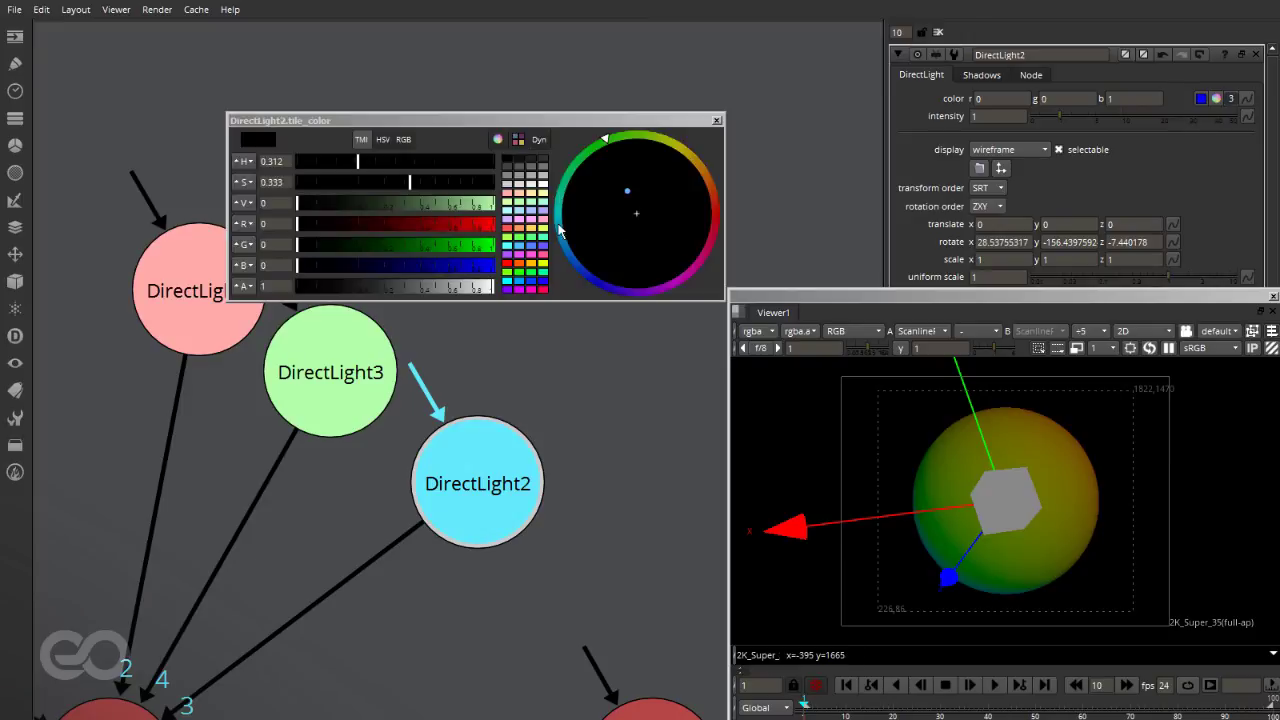
pyautogui.click(541, 236)
pyautogui.click(716, 121)
pyautogui.click(214, 120)
# Give the Shuffle2 node a light red tile color to match DirectLight1
pyautogui.scroll(-6, 214, 120)
pyautogui.scroll(5, 337, 380)
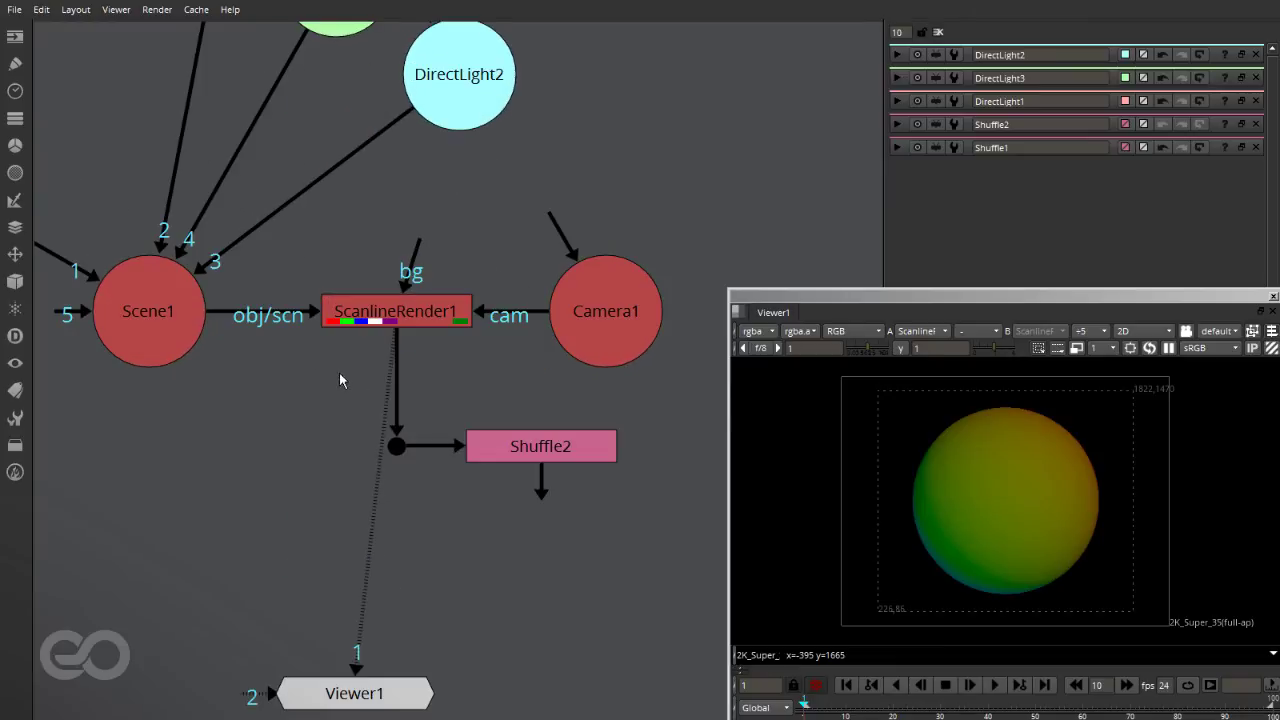
pyautogui.doubleClick(569, 455)
pyautogui.scroll(-3, 575, 480)
pyautogui.scroll(2, 584, 517)
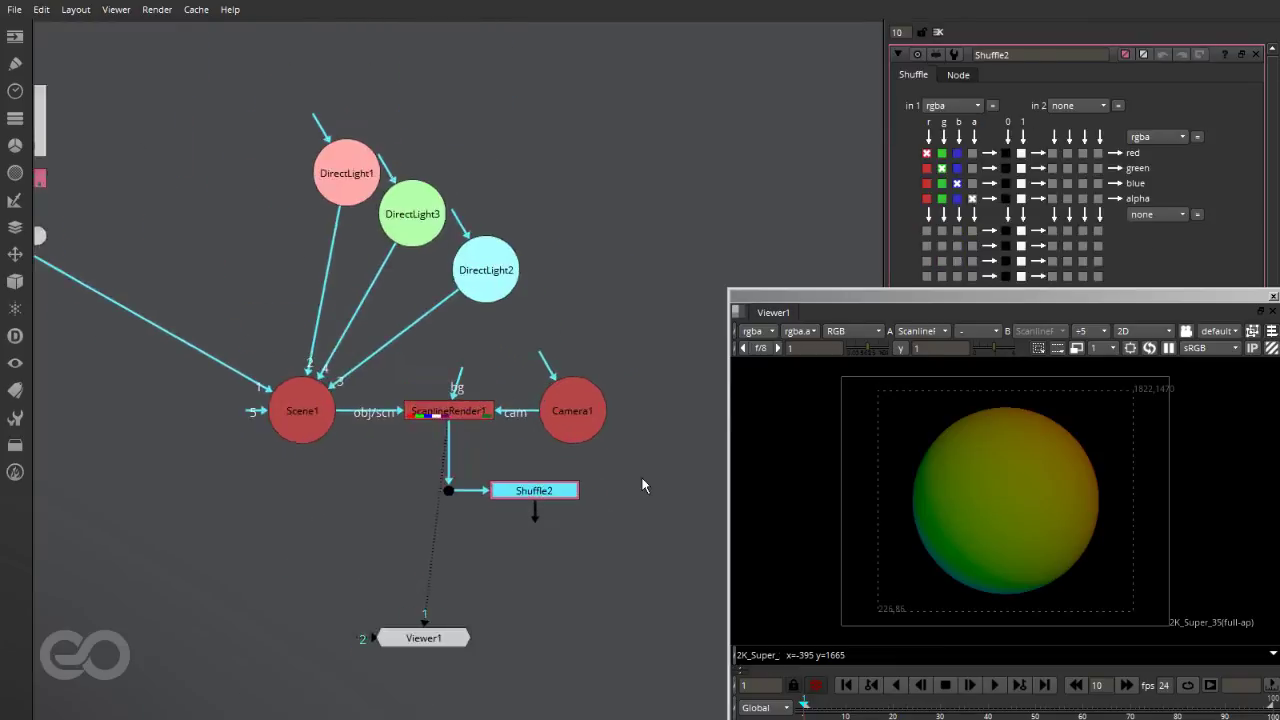
pyautogui.click(1126, 55)
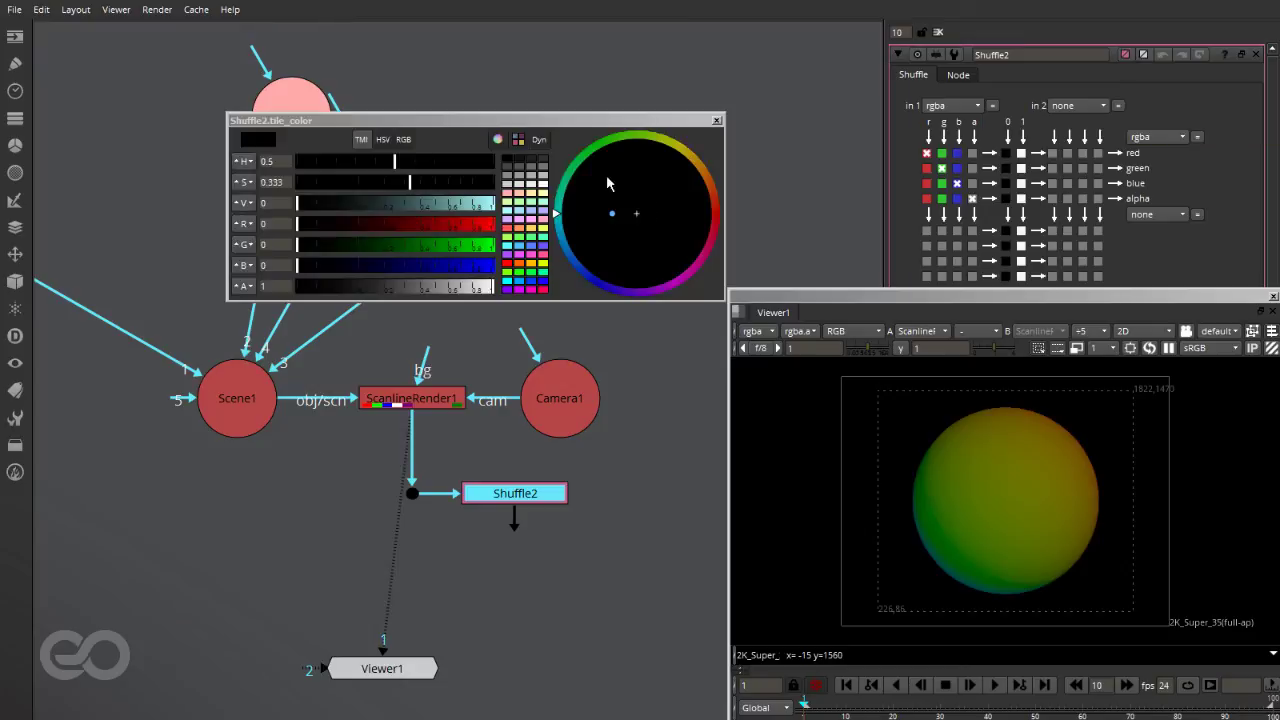
pyautogui.click(505, 227)
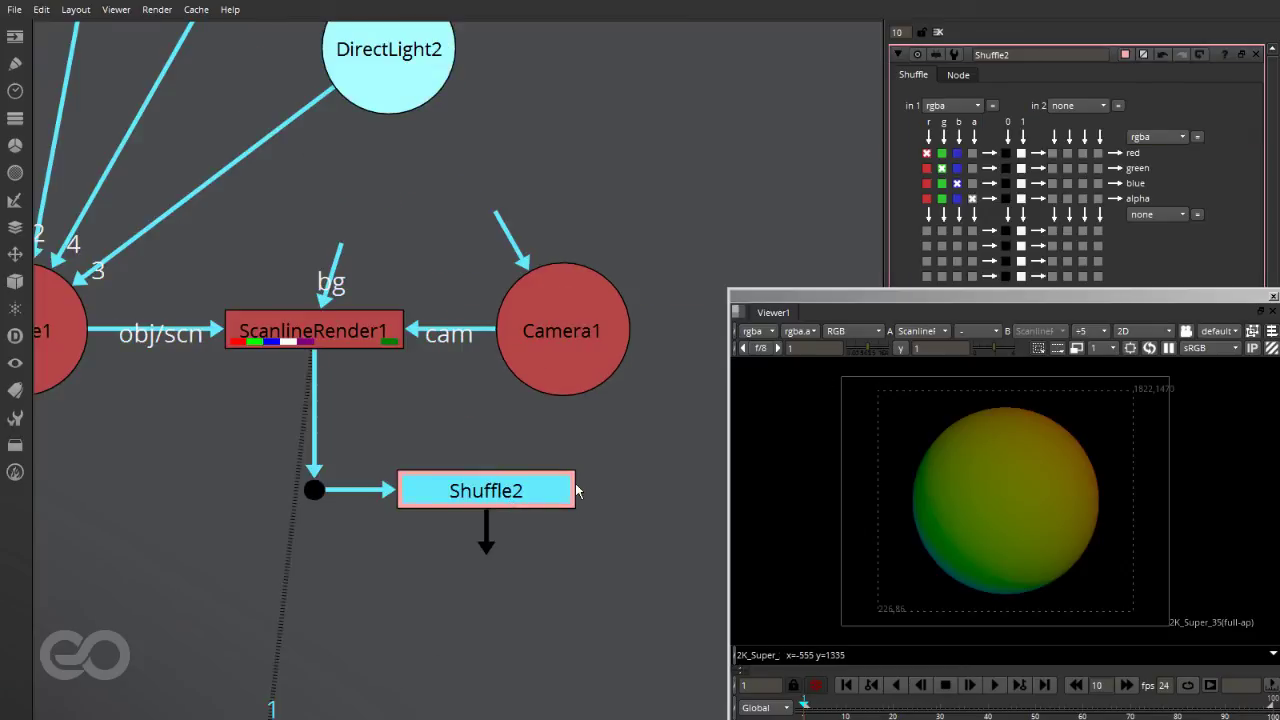
# View Shuffle2 and route its red input channel into the green and blue outputs as well
pyautogui.press('1')
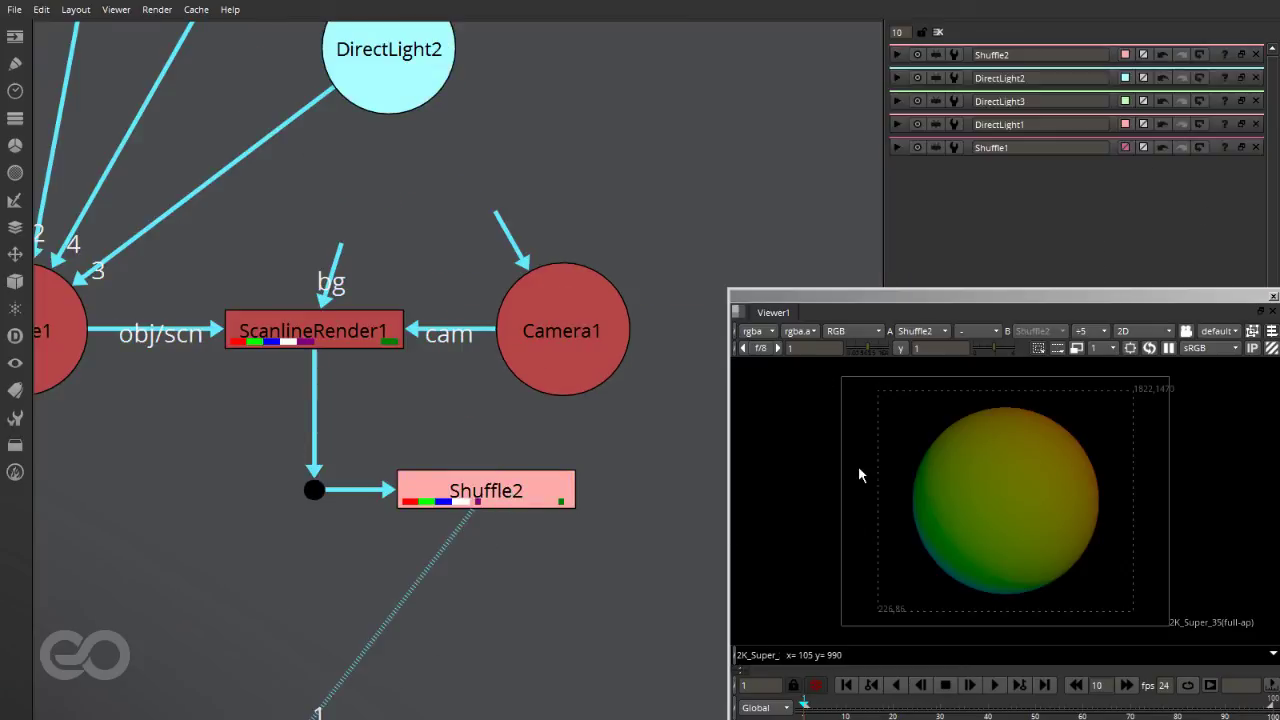
pyautogui.doubleClick(463, 505)
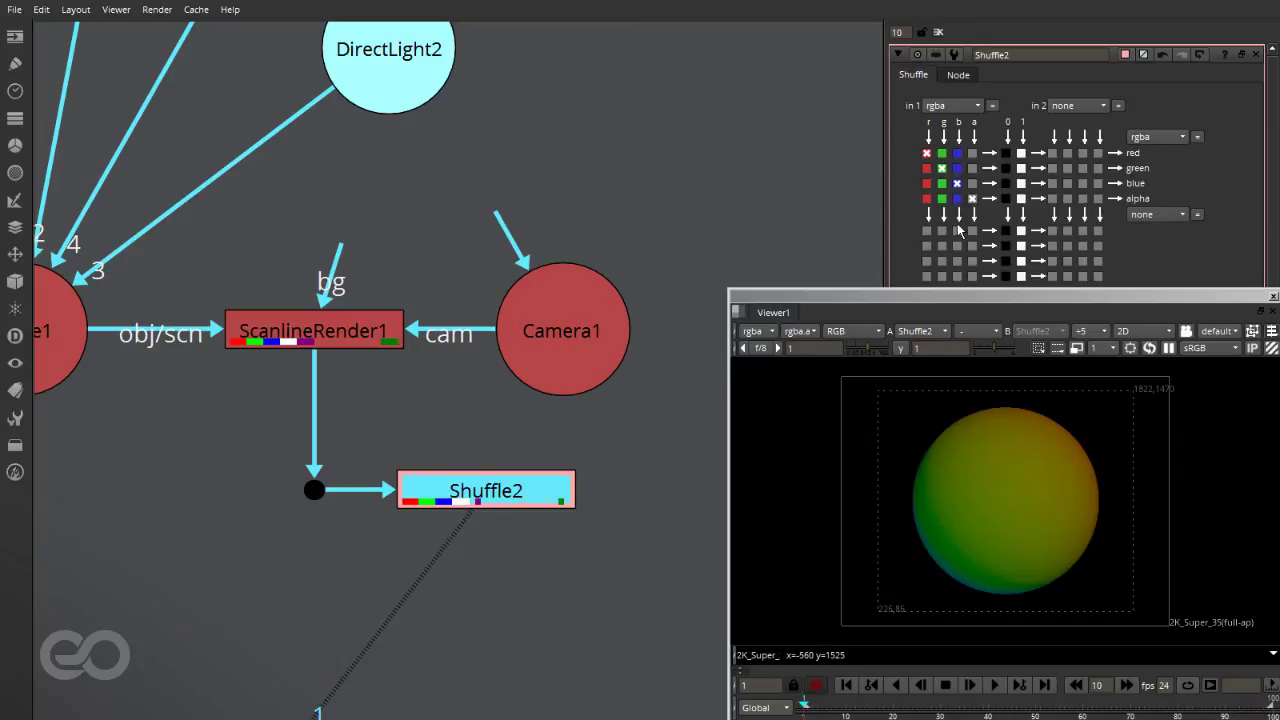
pyautogui.click(926, 169)
pyautogui.click(926, 183)
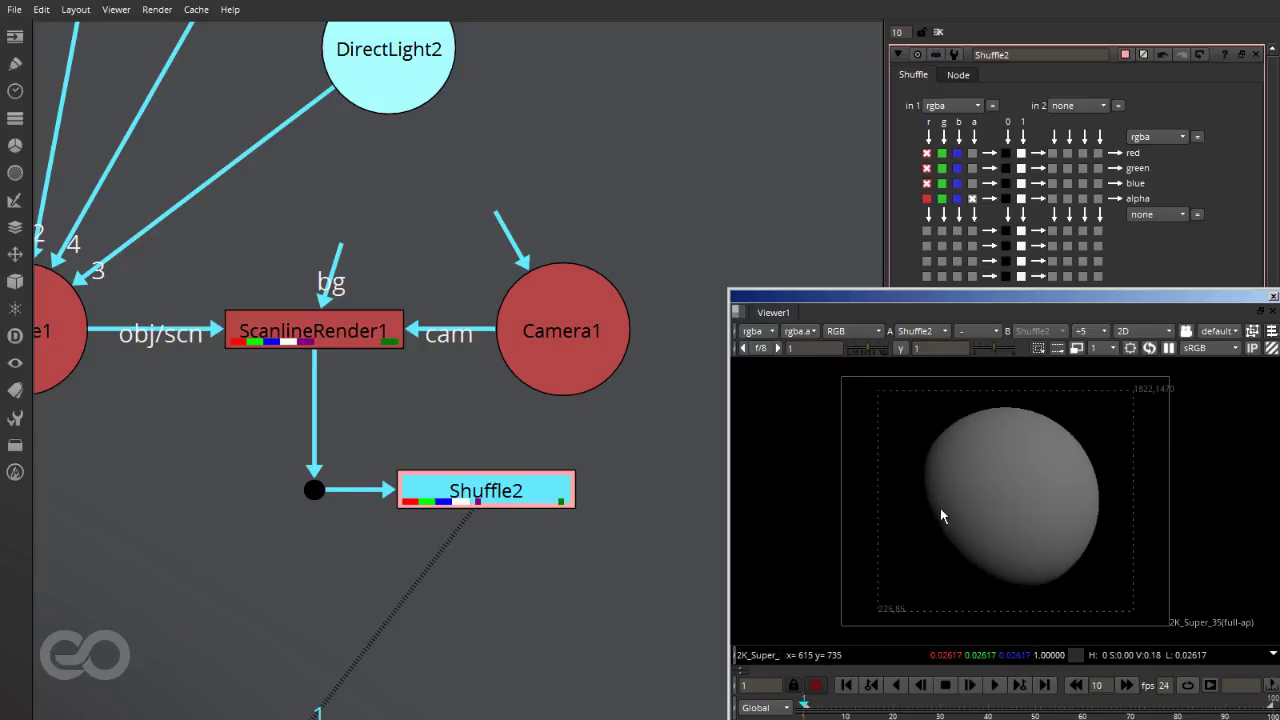
# Check the sphere's alpha channel and inspect the upper edge of the RGB render up close
pyautogui.press('a')
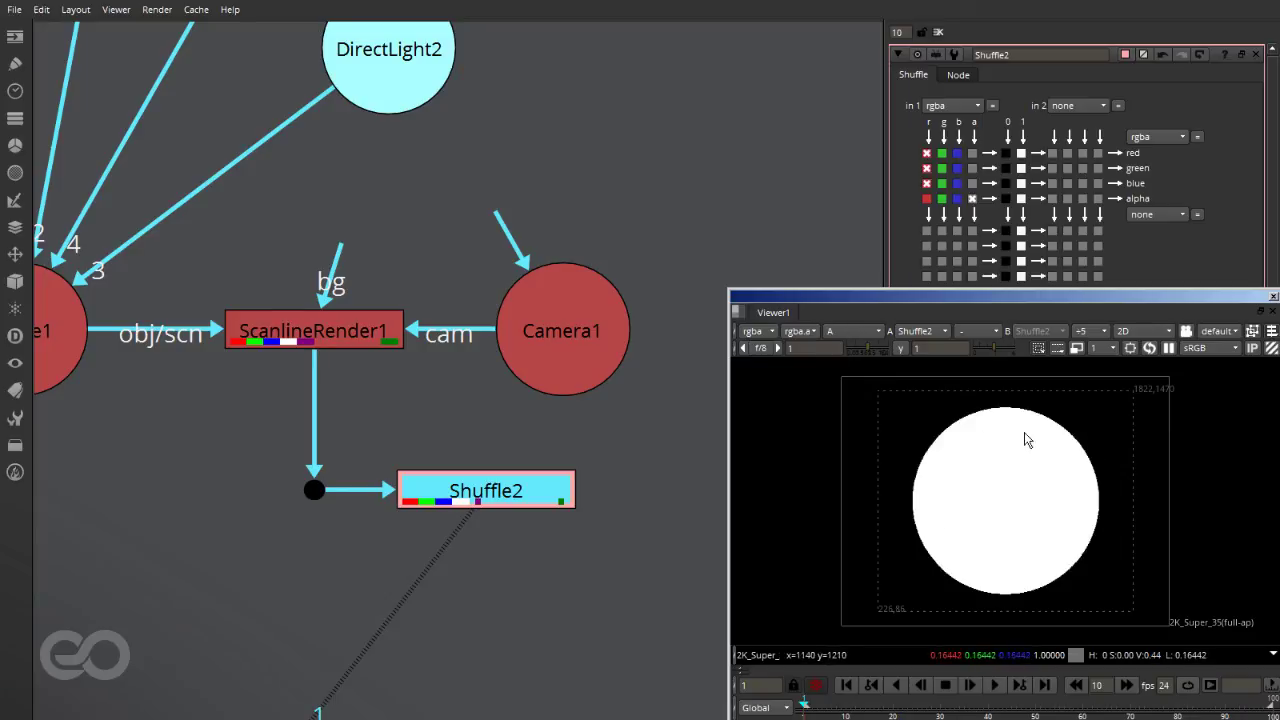
pyautogui.press('a')
pyautogui.scroll(10, 1000, 416)
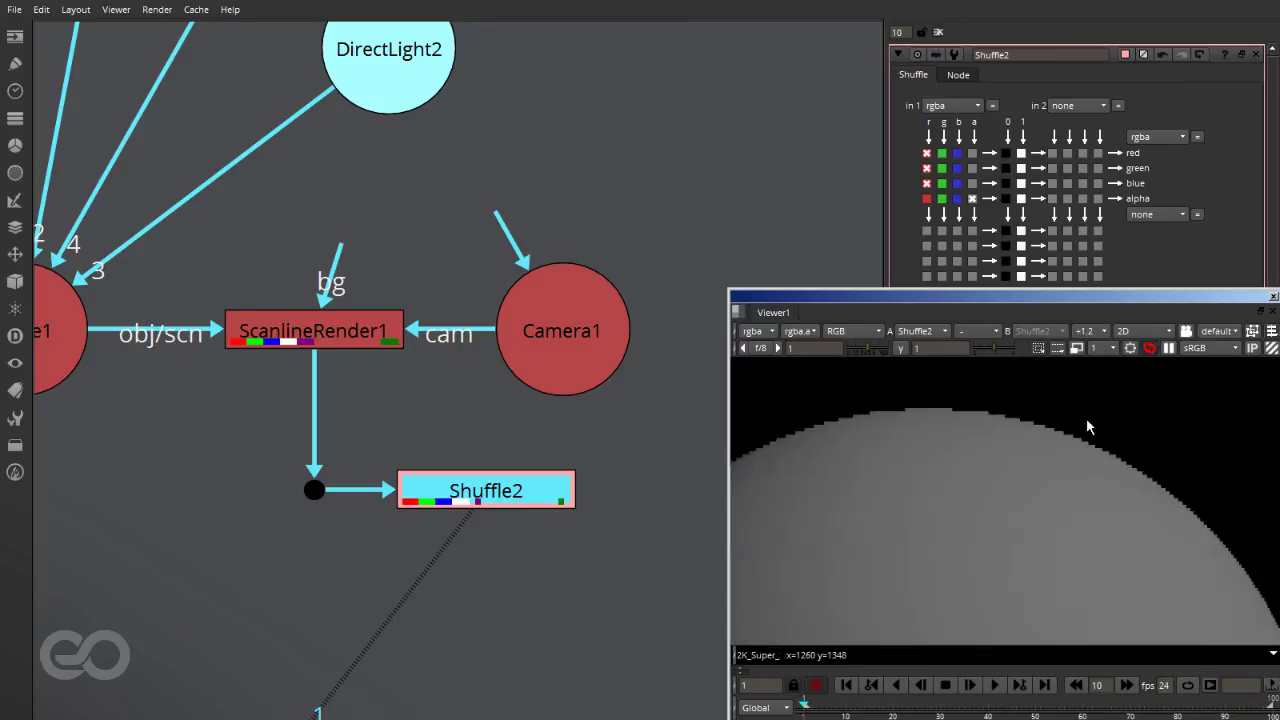
# Try low antialiasing on ScanlineRender1, inspect the sphere's edge up close, and set antialiasing back to none
pyautogui.doubleClick(278, 318)
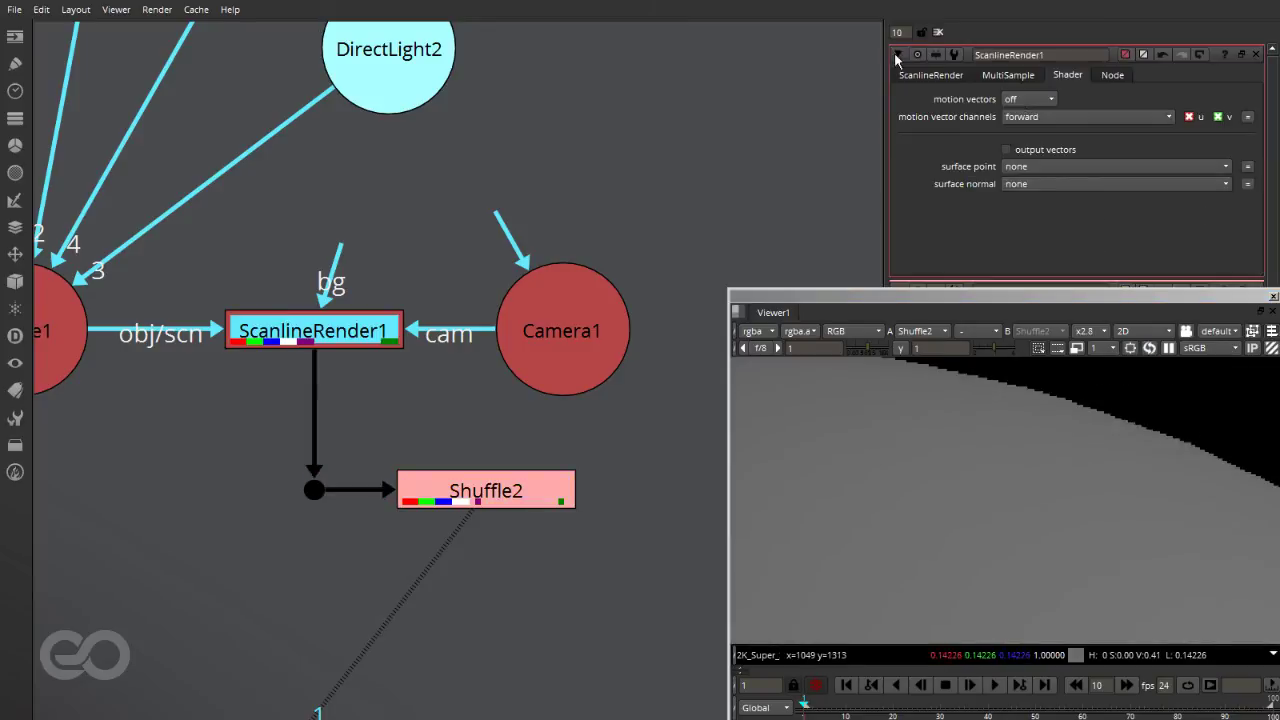
pyautogui.click(931, 75)
pyautogui.click(1000, 134)
pyautogui.click(1000, 154)
pyautogui.scroll(5, 1156, 405)
pyautogui.scroll(4, 1158, 410)
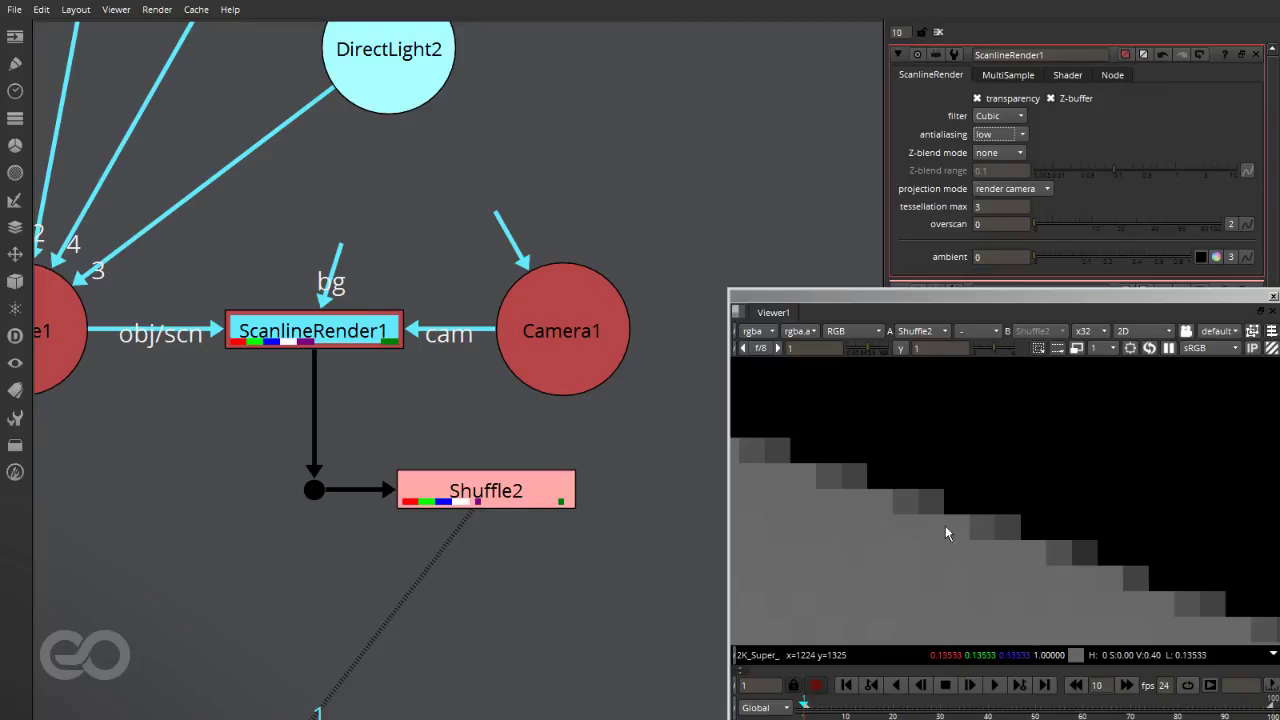
pyautogui.press('f')
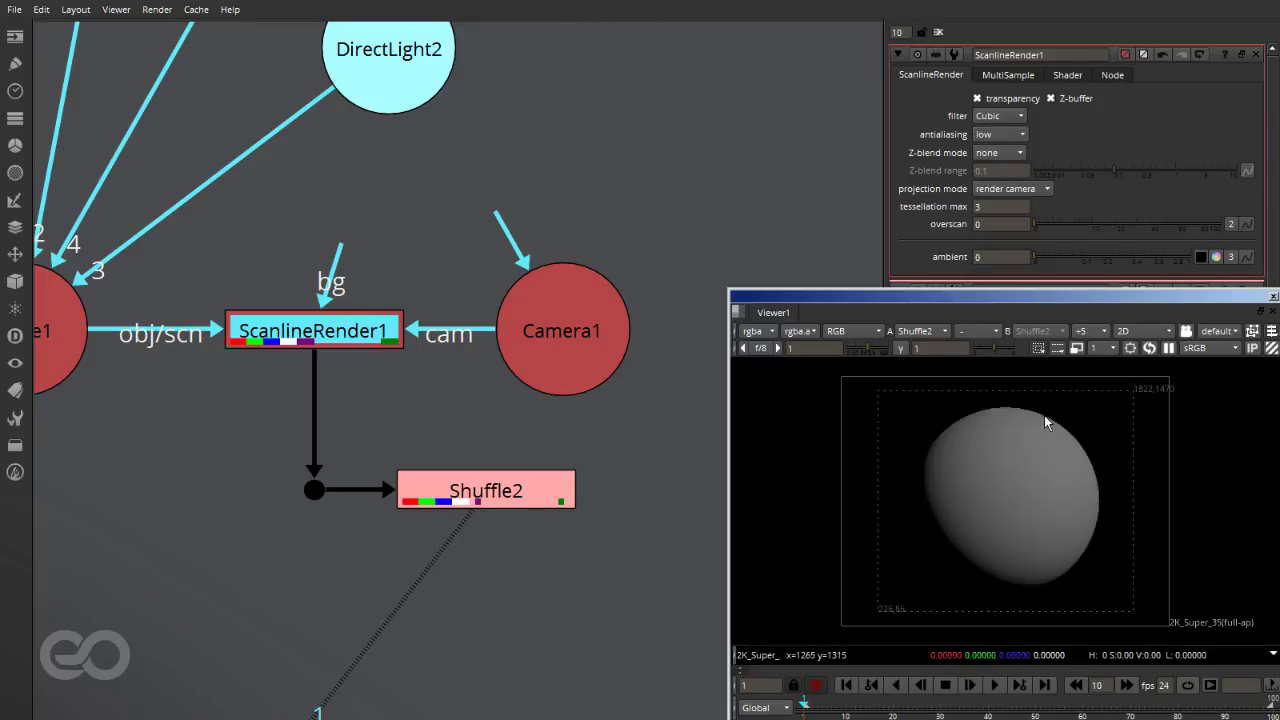
pyautogui.click(989, 136)
pyautogui.click(998, 121)
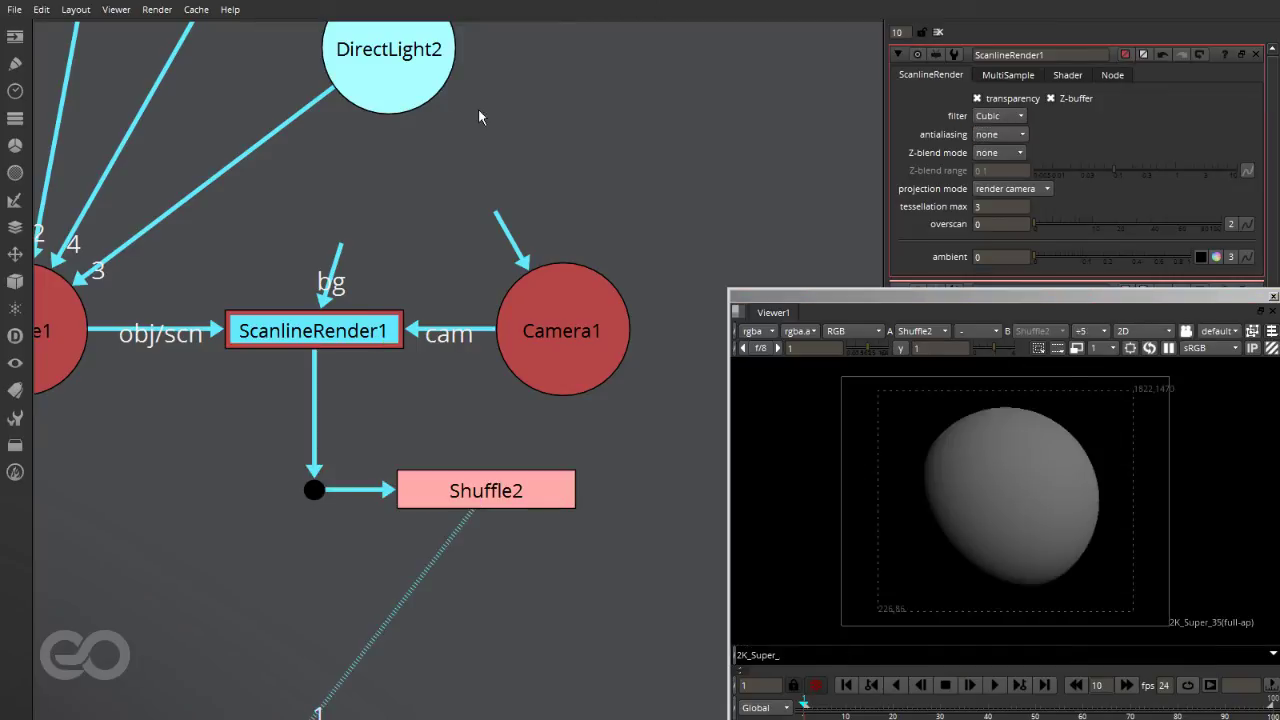
# Collapse the open properties and move Shuffle2 and its dot away from ScanlineRender1 to make room for another node
pyautogui.doubleClick(424, 72)
pyautogui.scroll(-5, 364, 261)
pyautogui.scroll(4, 405, 350)
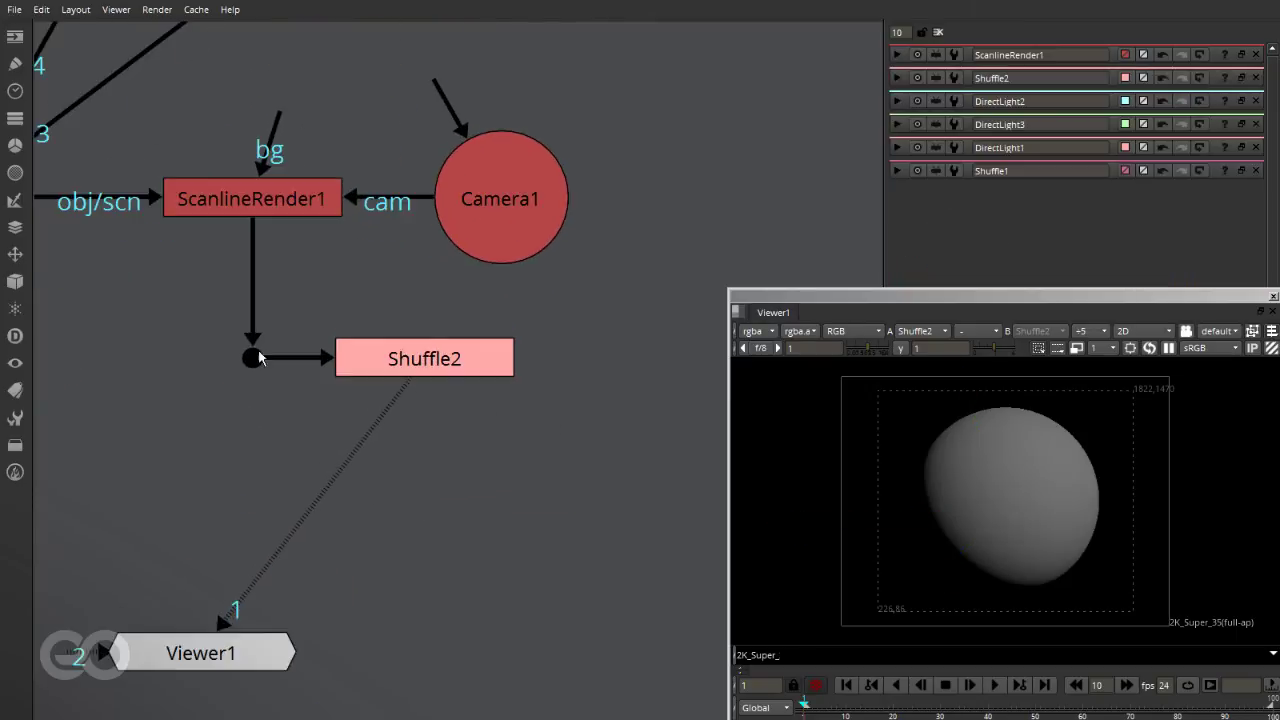
pyautogui.moveTo(180, 320); pyautogui.dragTo(615, 438)
pyautogui.moveTo(402, 358); pyautogui.dragTo(521, 361)
# Add an Unpremult node and insert it between ScanlineRender1 and the dot feeding Shuffle2
pyautogui.click(282, 428)
pyautogui.press('Tab')
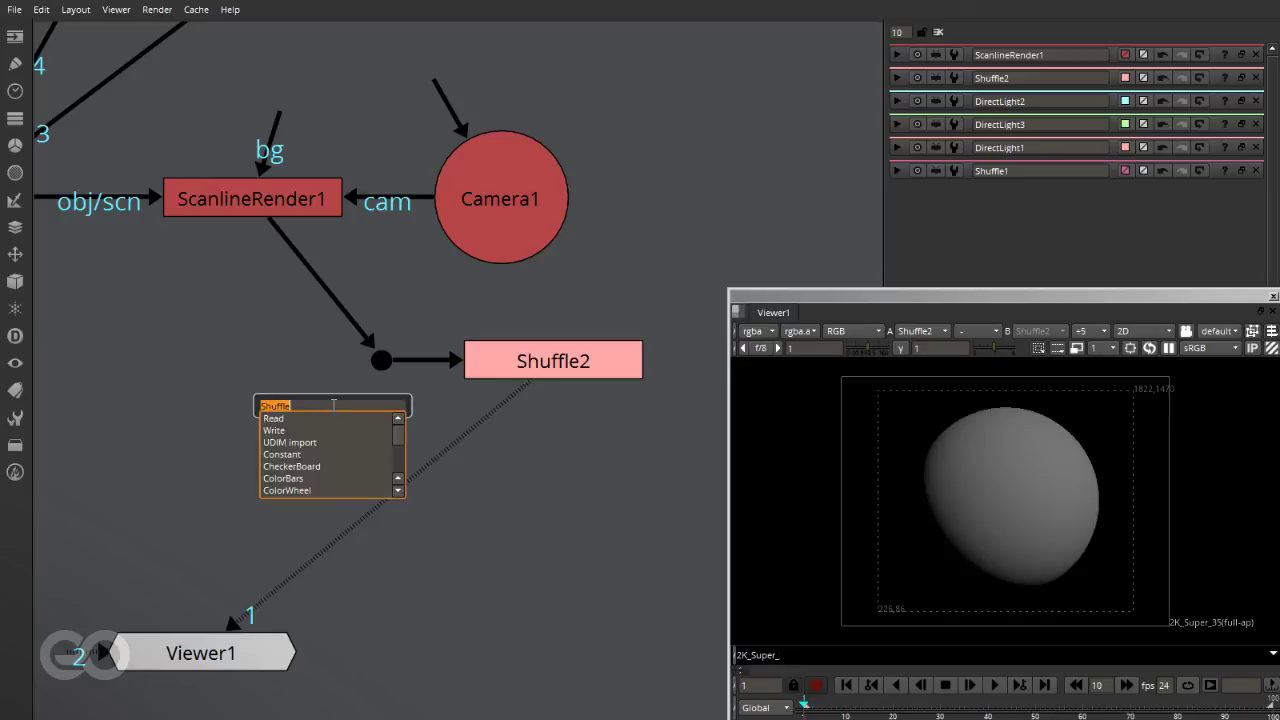
pyautogui.write('unp')
pyautogui.press('Return')
pyautogui.moveTo(336, 410); pyautogui.dragTo(264, 374)
pyautogui.moveTo(264, 374)
pyautogui.keyDown('ctrl'); pyautogui.mouseDown()
pyautogui.moveTo(318, 374)
pyautogui.moveTo(263, 374)
pyautogui.mouseUp(); pyautogui.keyUp('ctrl')
# Add a dot between ScanlineRender1 and Unpremult1, and space Unpremult1, the second dot and Shuffle2 in one horizontal row
pyautogui.moveTo(347, 312); pyautogui.dragTo(600, 415)
pyautogui.moveTo(511, 374); pyautogui.dragTo(708, 392)
pyautogui.moveTo(255, 376); pyautogui.dragTo(390, 393)
pyautogui.keyDown('ctrl'); pyautogui.moveTo(319, 288); pyautogui.dragTo(254, 380); pyautogui.keyUp('ctrl')
pyautogui.scroll(-1, 263, 420)
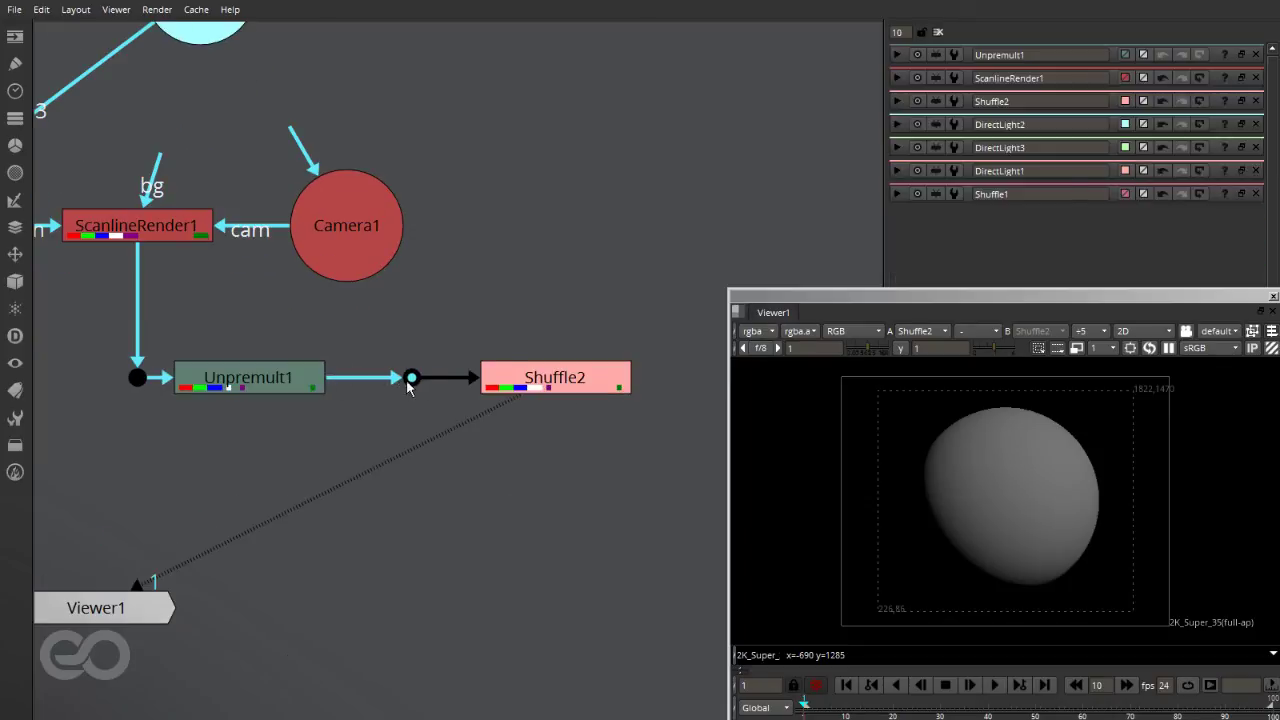
pyautogui.doubleClick(561, 388)
pyautogui.moveTo(561, 384)
pyautogui.mouseDown()
pyautogui.moveTo(491, 384)
pyautogui.moveTo(540, 388)
pyautogui.mouseUp()
pyautogui.click(489, 482)
pyautogui.scroll(-2, 488, 485)
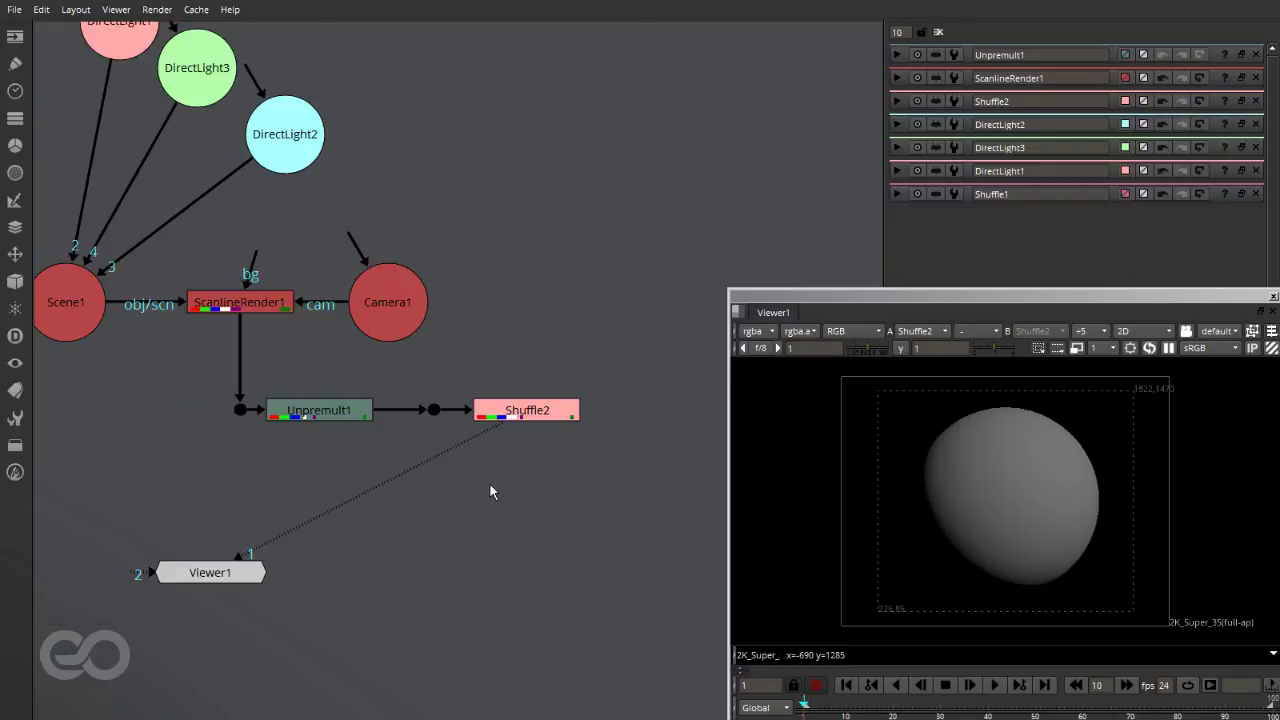
# Show the output of Shuffle2 in Viewer1
pyautogui.scroll(2, 471, 512)
pyautogui.click(552, 372)
pyautogui.press('1')
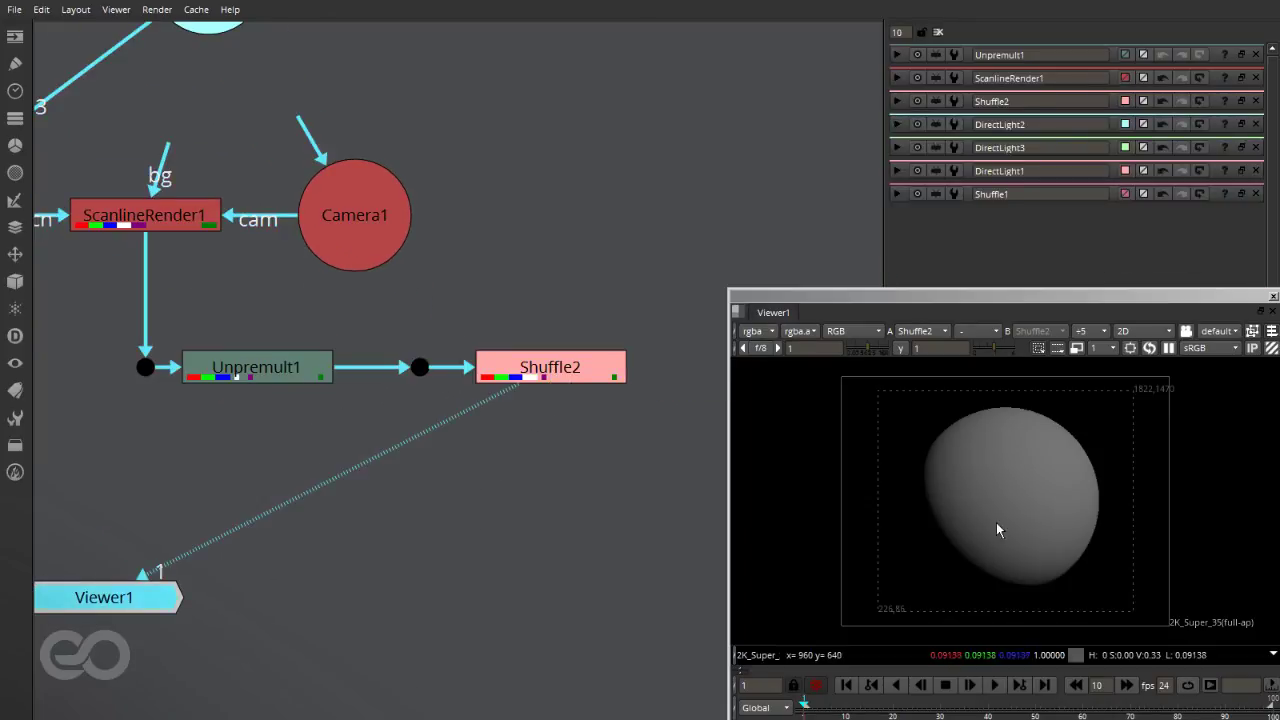
pyautogui.click(562, 487)
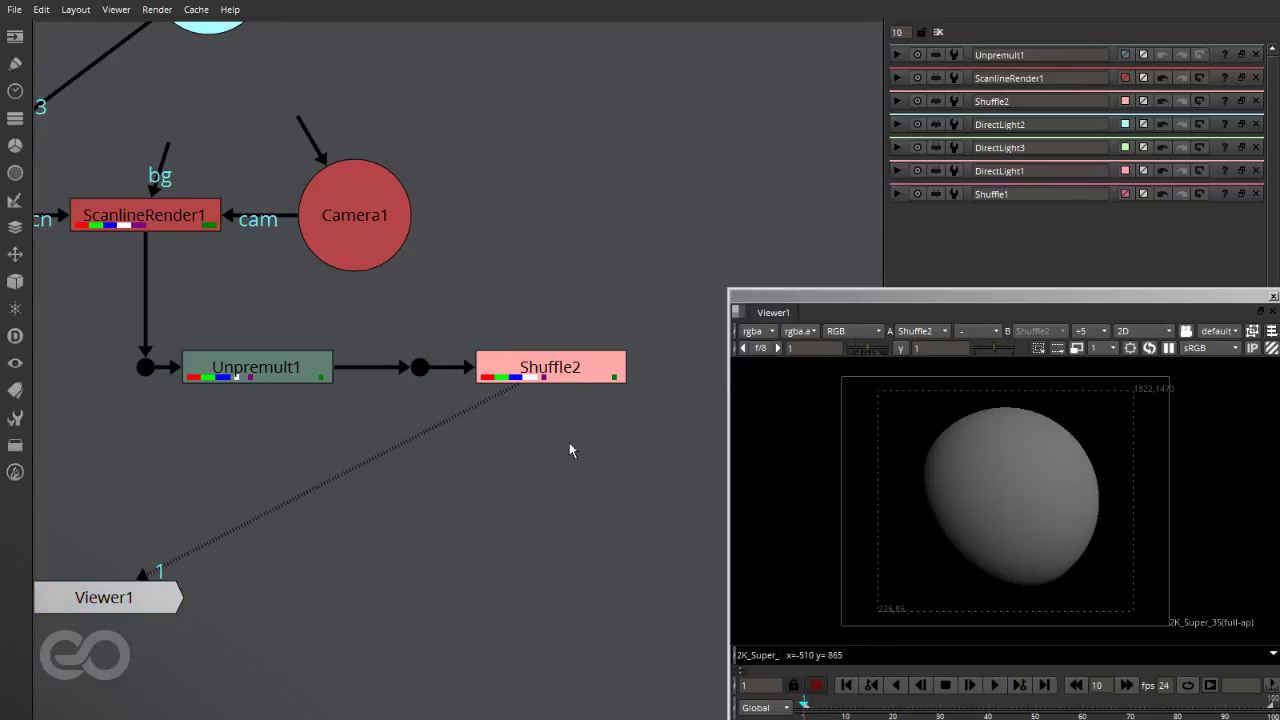
# Make two copies of Shuffle2 and place them underneath it
pyautogui.doubleClick(572, 378)
pyautogui.hotkey('ctrl', 'c')
pyautogui.hotkey('ctrl', 'v')
pyautogui.hotkey('ctrl', 'v')
pyautogui.moveTo(577, 552); pyautogui.dragTo(549, 607)
pyautogui.hotkey('ctrl', 'd')
# Connect Shuffle3 and Shuffle4 to the dot after Unpremult1 through two new dots stacked in a vertical column
pyautogui.moveTo(520, 401); pyautogui.dragTo(421, 369)
pyautogui.keyDown('ctrl'); pyautogui.moveTo(478, 406); pyautogui.dragTo(427, 457); pyautogui.keyUp('ctrl')
pyautogui.moveTo(523, 527); pyautogui.dragTo(421, 459)
pyautogui.keyDown('ctrl'); pyautogui.moveTo(487, 518); pyautogui.dragTo(421, 535); pyautogui.keyUp('ctrl')
pyautogui.moveTo(545, 592); pyautogui.dragTo(535, 545)
pyautogui.click(613, 601)
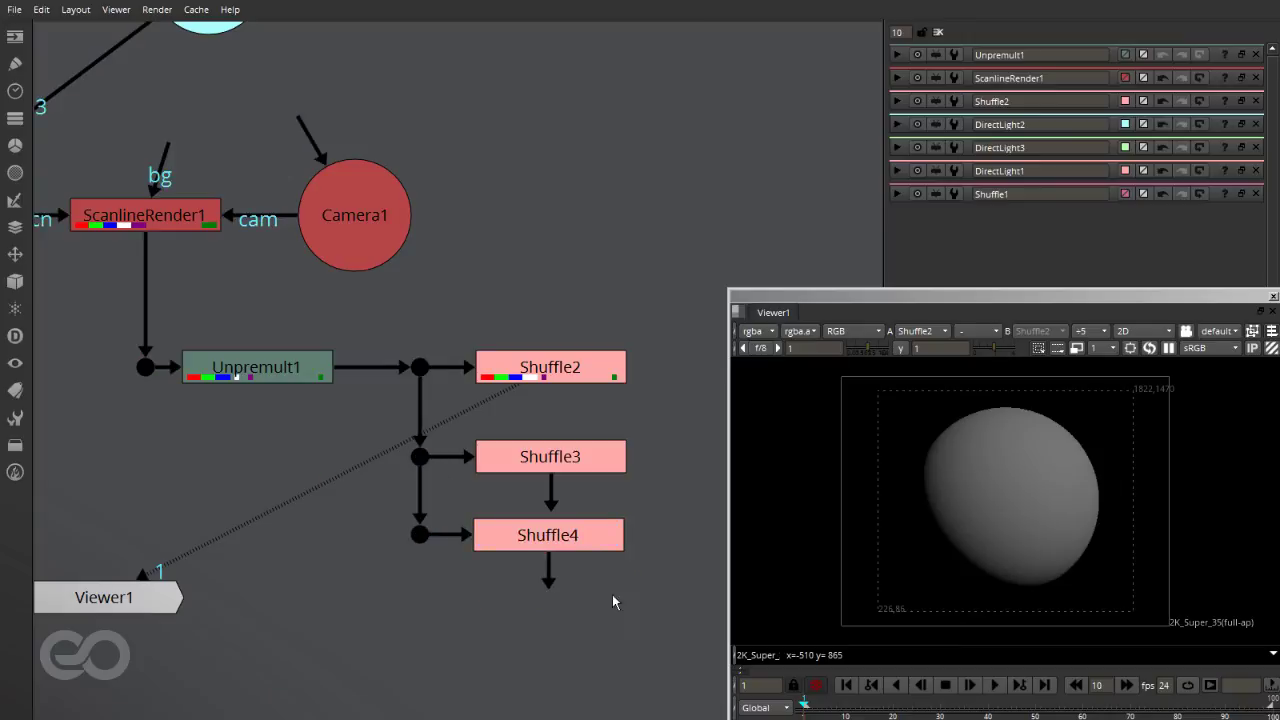
# Route the green channel into red, green and blue in Shuffle3, and the blue channel into all three in Shuffle4
pyautogui.scroll(-3, 683, 468)
pyautogui.scroll(4, 575, 467)
pyautogui.doubleClick(527, 470)
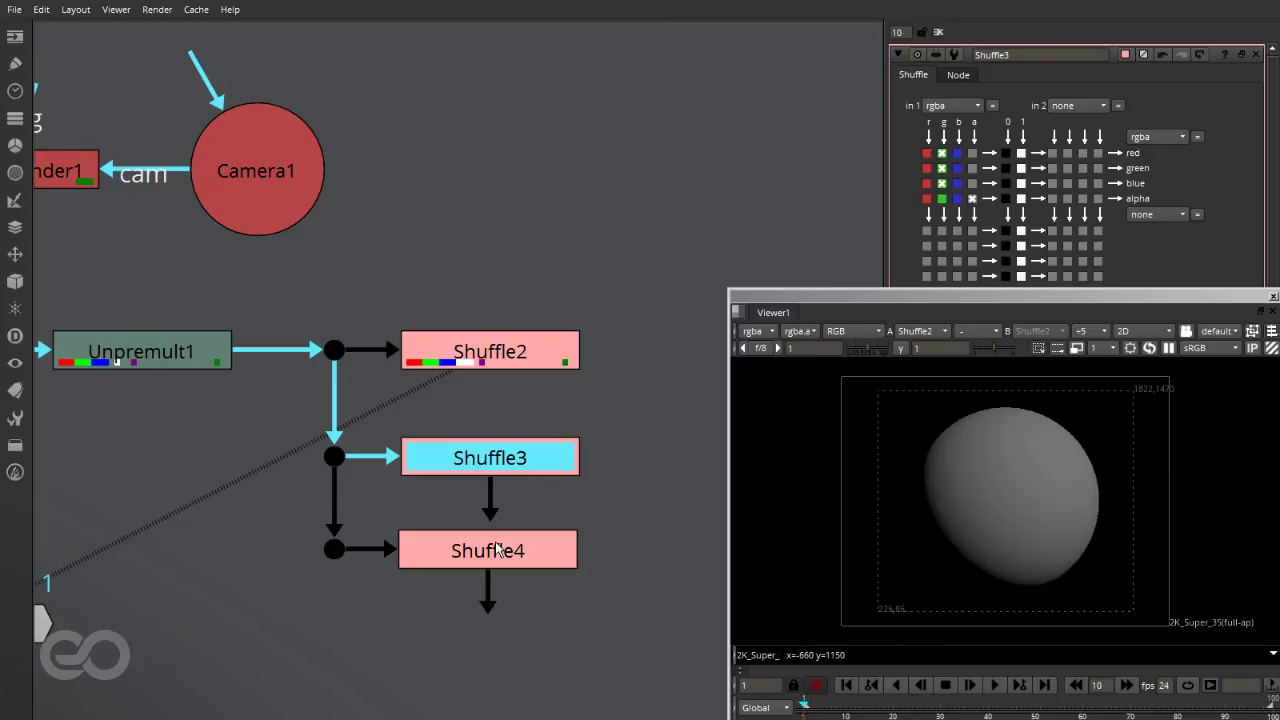
pyautogui.click(541, 552)
pyautogui.doubleClick(541, 552)
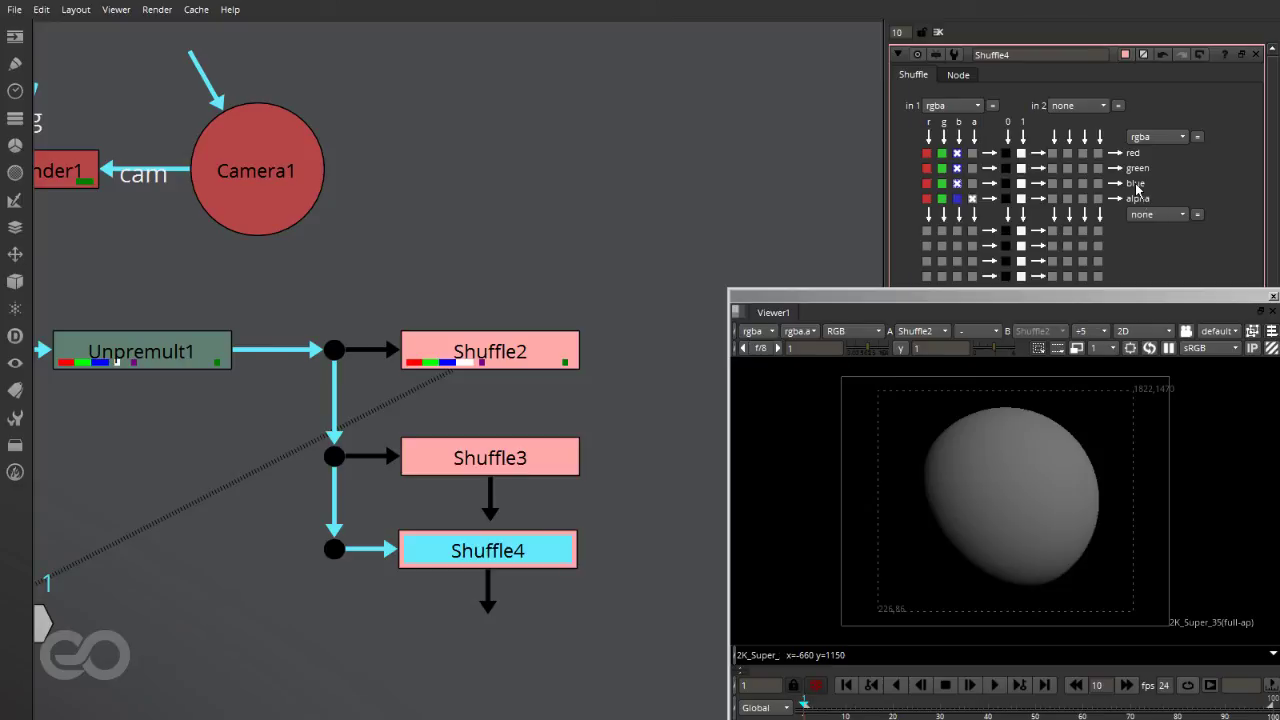
pyautogui.click(957, 153)
pyautogui.click(666, 240)
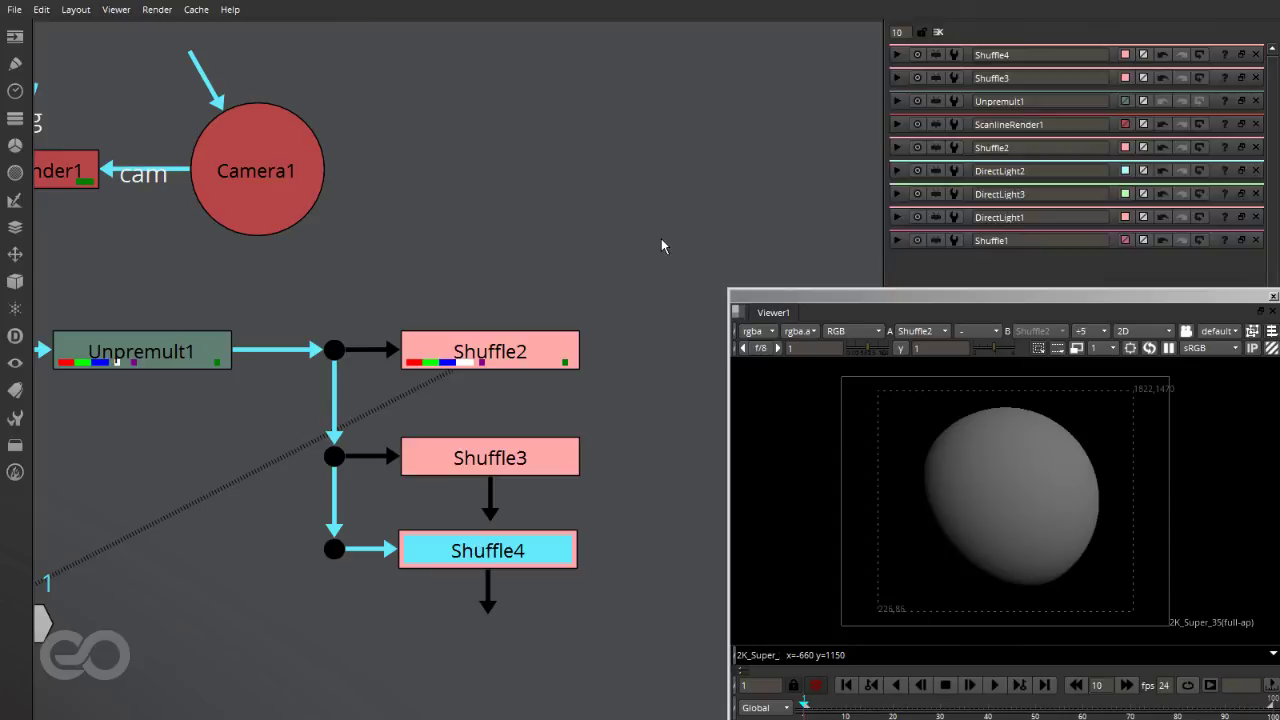
# View Shuffle2, Shuffle3 and Shuffle4 one after another in Viewer1 to compare the separated light passes
pyautogui.click(506, 354)
pyautogui.press('1')
pyautogui.click(519, 461)
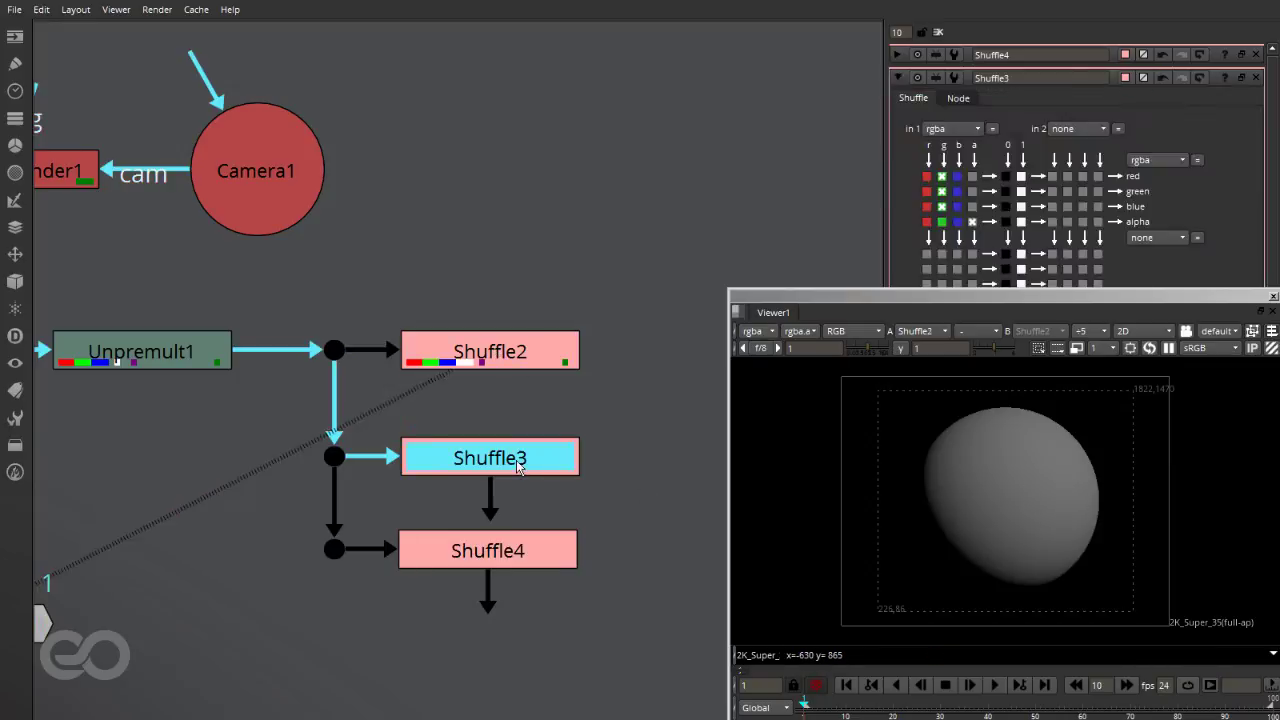
pyautogui.press('1')
pyautogui.click(540, 564)
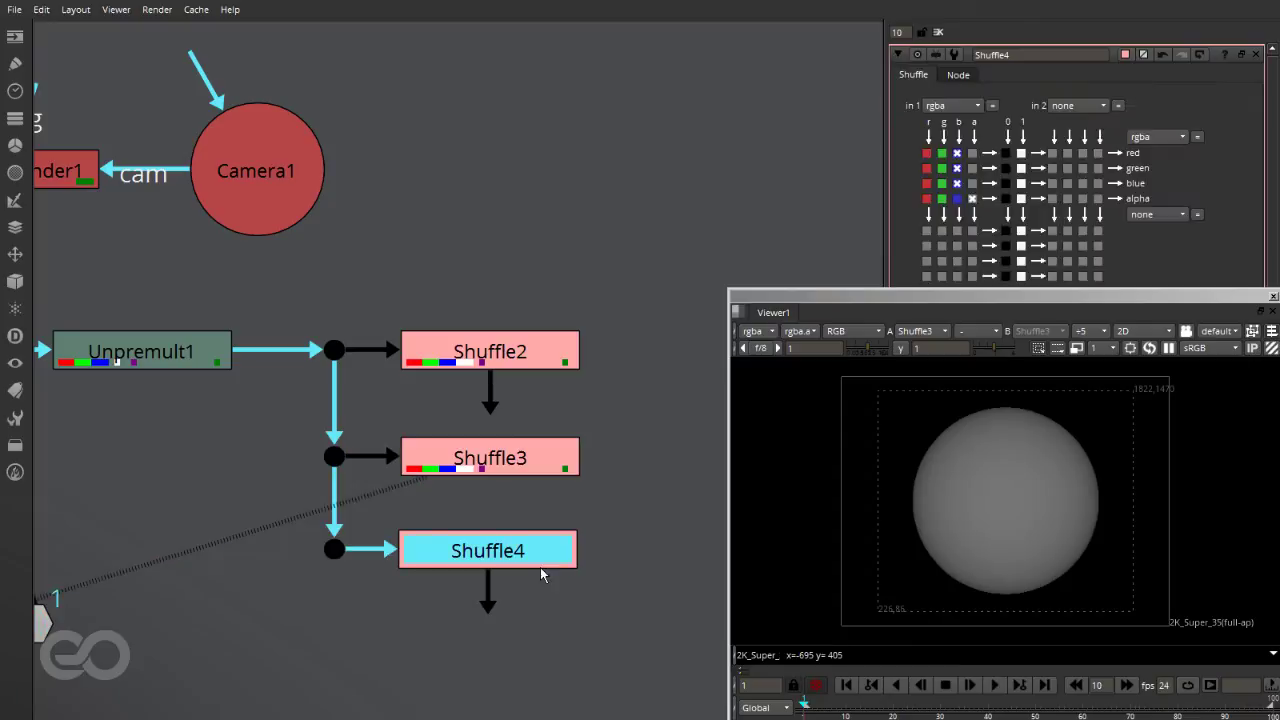
pyautogui.click(605, 579)
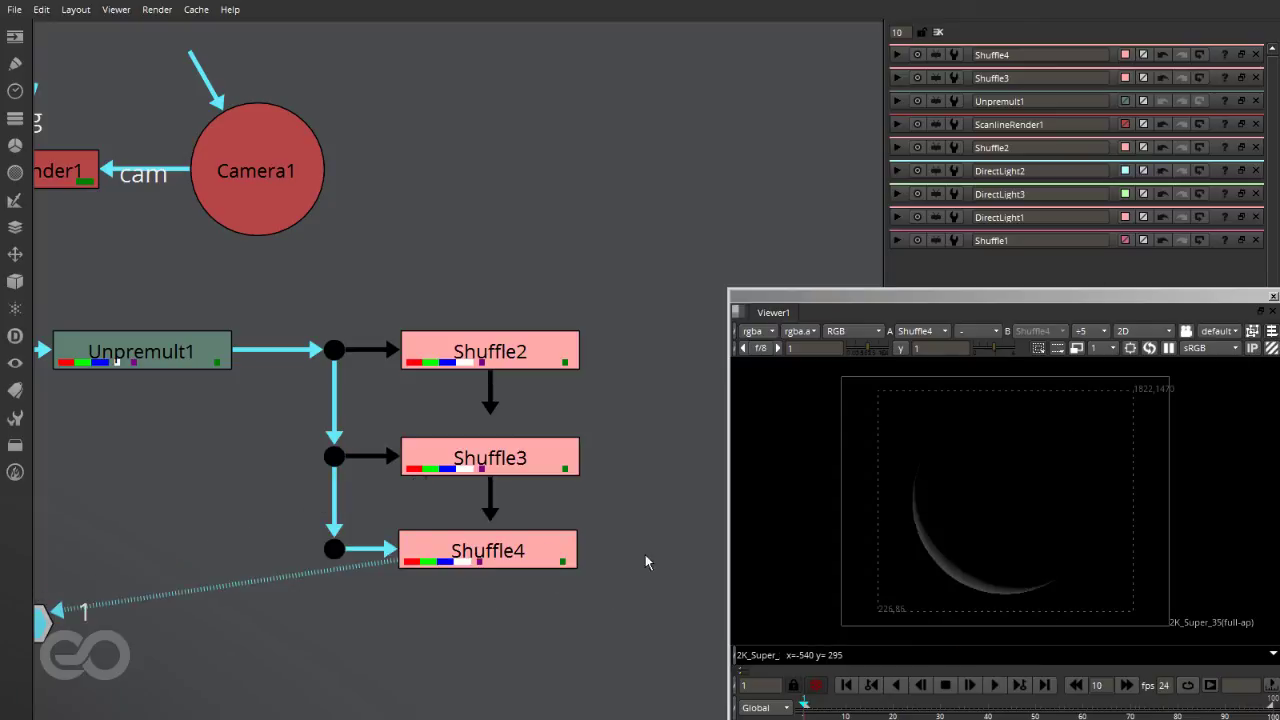
# Change the node colours of Shuffle3 to light green and Shuffle4 to light cyan to match DirectLight3 and DirectLight2
pyautogui.scroll(-5, 588, 586)
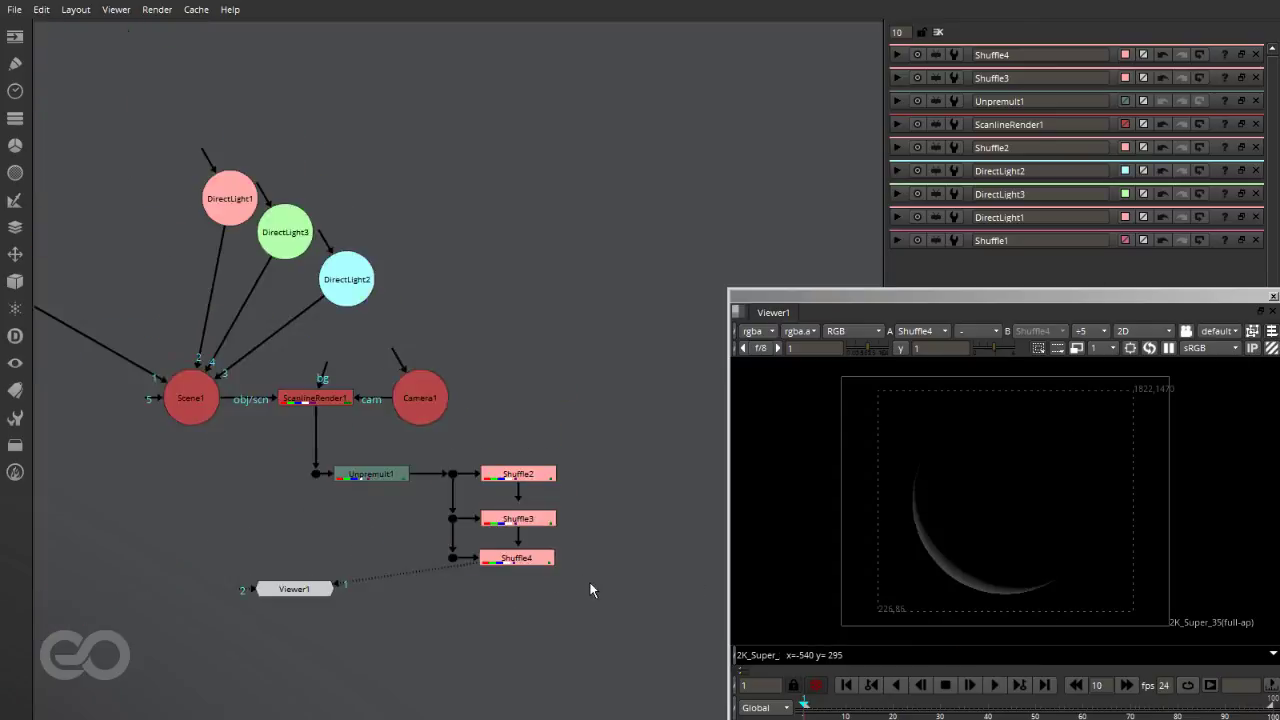
pyautogui.scroll(2, 588, 588)
pyautogui.scroll(-1, 570, 575)
pyautogui.doubleClick(456, 496)
pyautogui.click(1127, 54)
pyautogui.click(507, 202)
pyautogui.click(717, 121)
pyautogui.doubleClick(528, 544)
pyautogui.click(1126, 54)
pyautogui.click(716, 120)
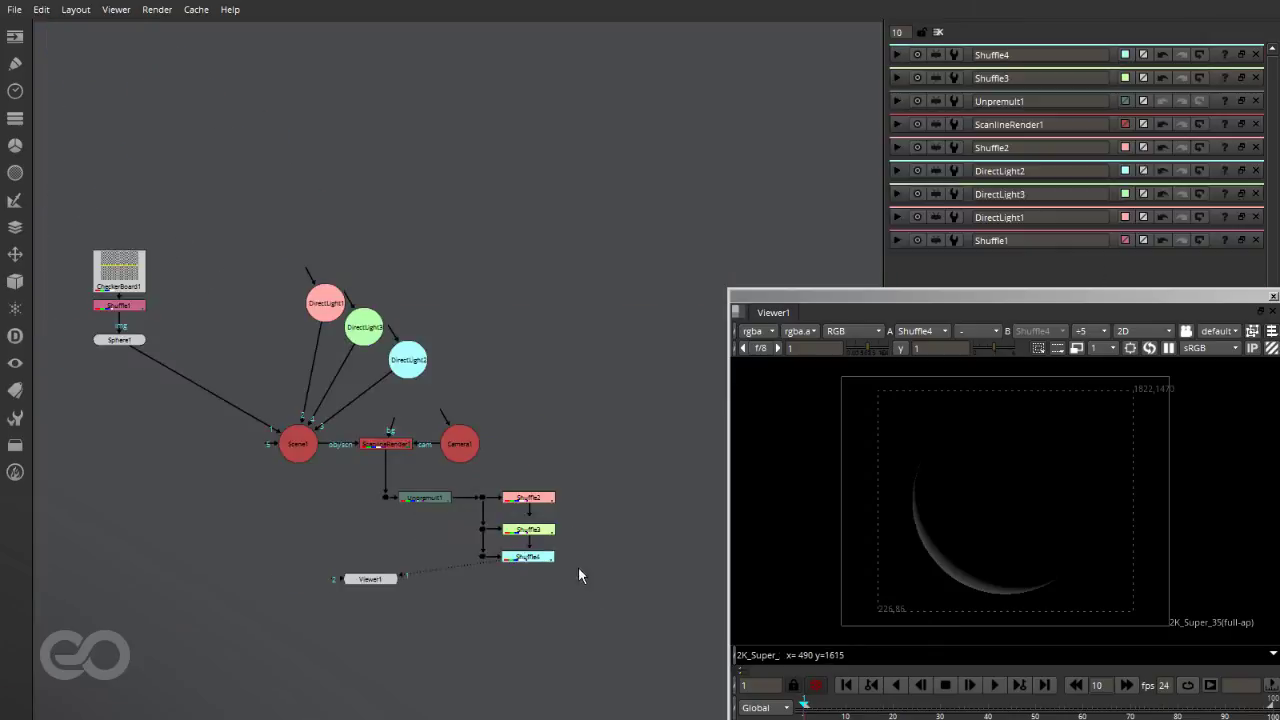
# Examine how the colours of the three DirectLight nodes correspond to those of the three Shuffle nodes
pyautogui.scroll(3, 578, 566)
pyautogui.moveTo(105, 68); pyautogui.dragTo(388, 272)
pyautogui.click(593, 615)
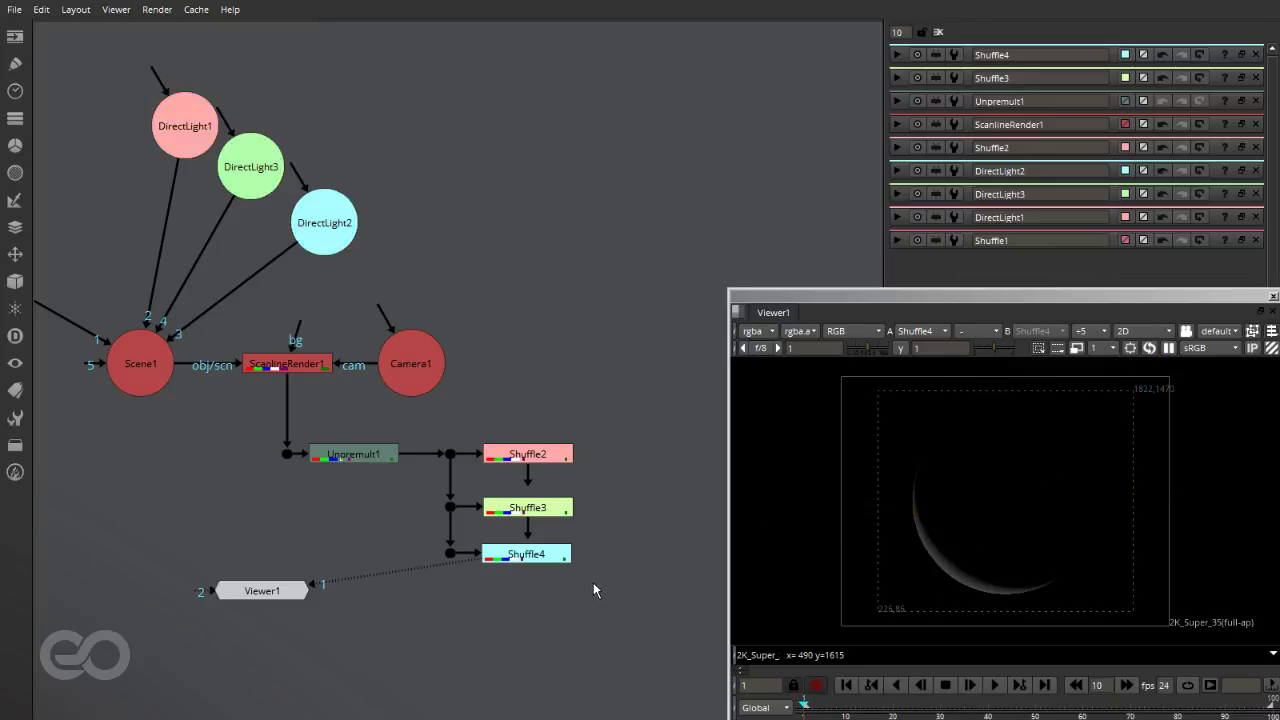
pyautogui.scroll(-3, 580, 508)
pyautogui.scroll(2, 585, 537)
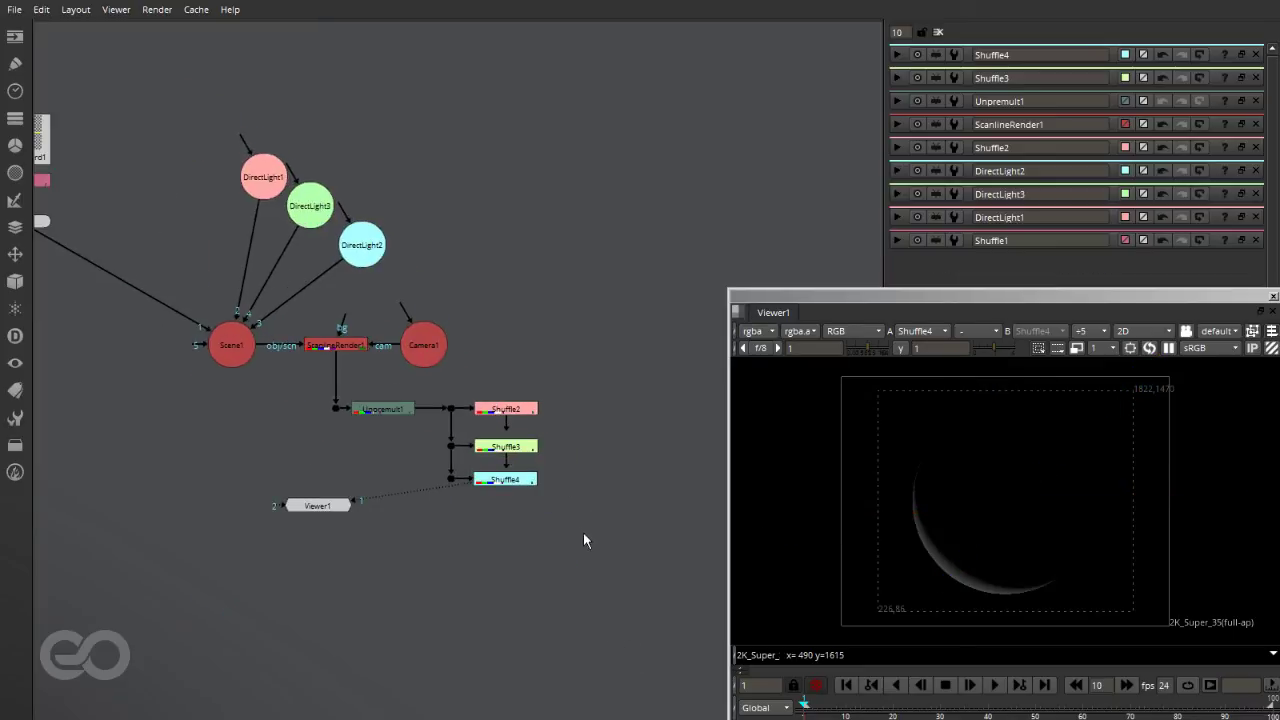
pyautogui.click(519, 409)
pyautogui.click(518, 447)
pyautogui.click(519, 480)
pyautogui.click(536, 562)
# Add a Merge node with B fed by Shuffle2 through a corner dot and A by Shuffle3, and view it
pyautogui.scroll(4, 624, 450)
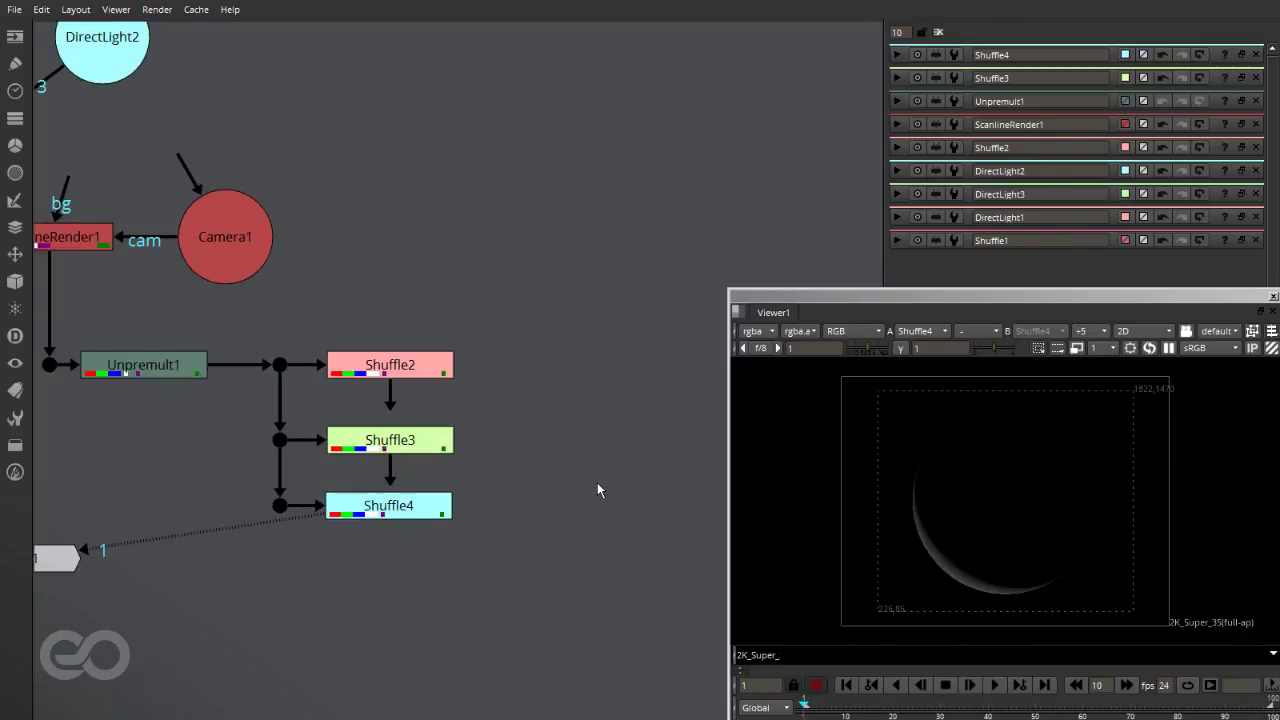
pyautogui.press('m')
pyautogui.moveTo(591, 480); pyautogui.dragTo(430, 376)
pyautogui.moveTo(597, 426); pyautogui.dragTo(597, 444)
pyautogui.keyDown('ctrl'); pyautogui.moveTo(487, 403); pyautogui.dragTo(582, 372); pyautogui.keyUp('ctrl')
pyautogui.doubleClick(577, 440)
pyautogui.moveTo(577, 446); pyautogui.dragTo(428, 444)
pyautogui.moveTo(611, 452); pyautogui.dragTo(609, 447)
pyautogui.press('1')
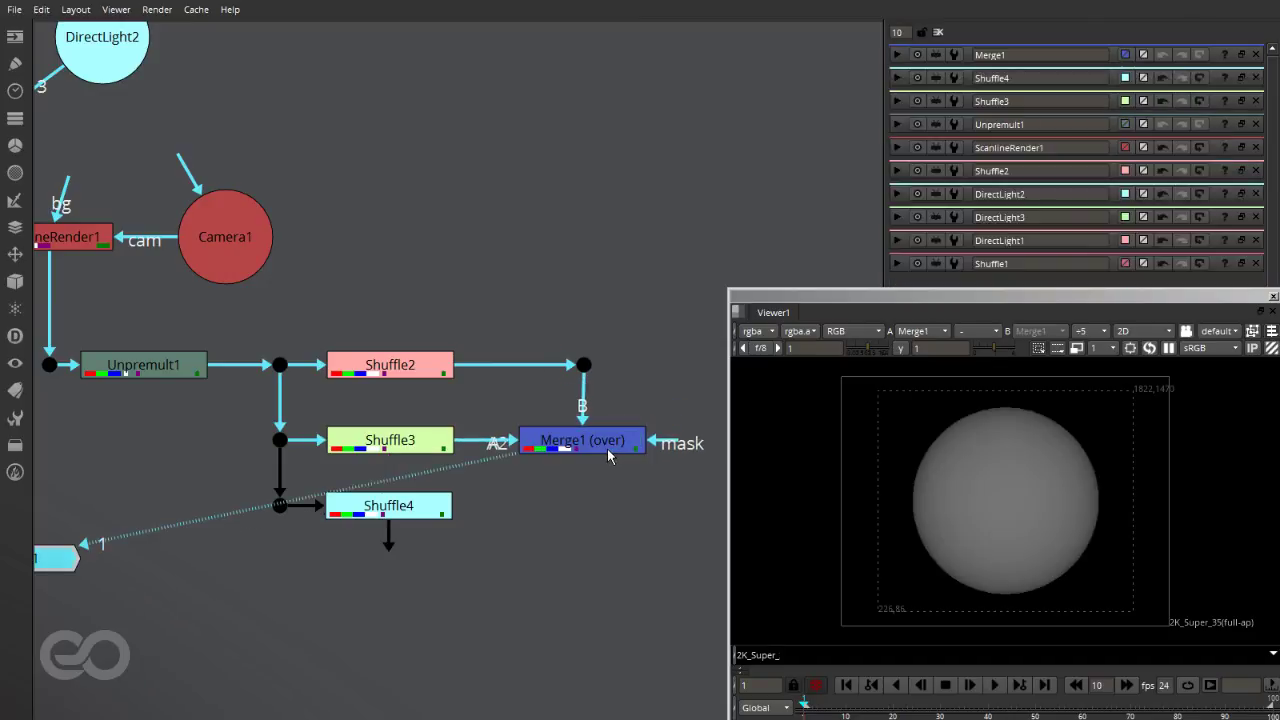
# Set Merge1's operation to screen and its mix to 0.1
pyautogui.doubleClick(608, 448)
pyautogui.click(973, 101)
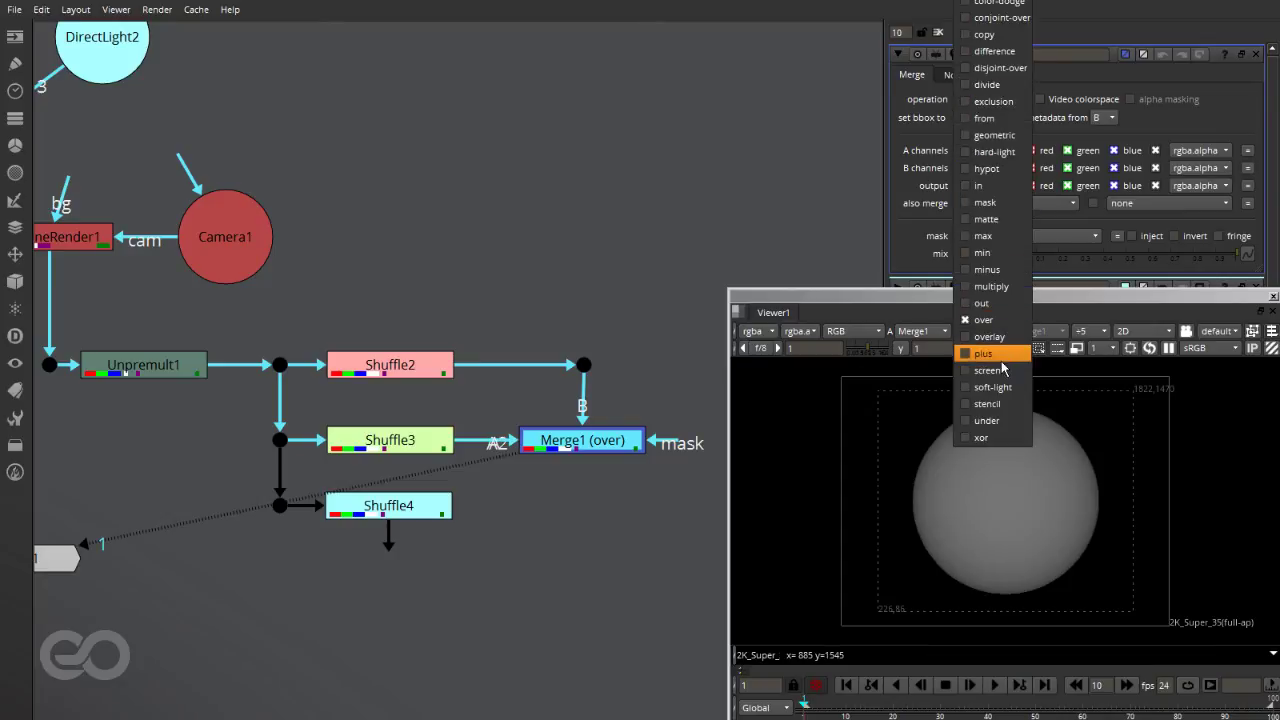
pyautogui.click(1000, 370)
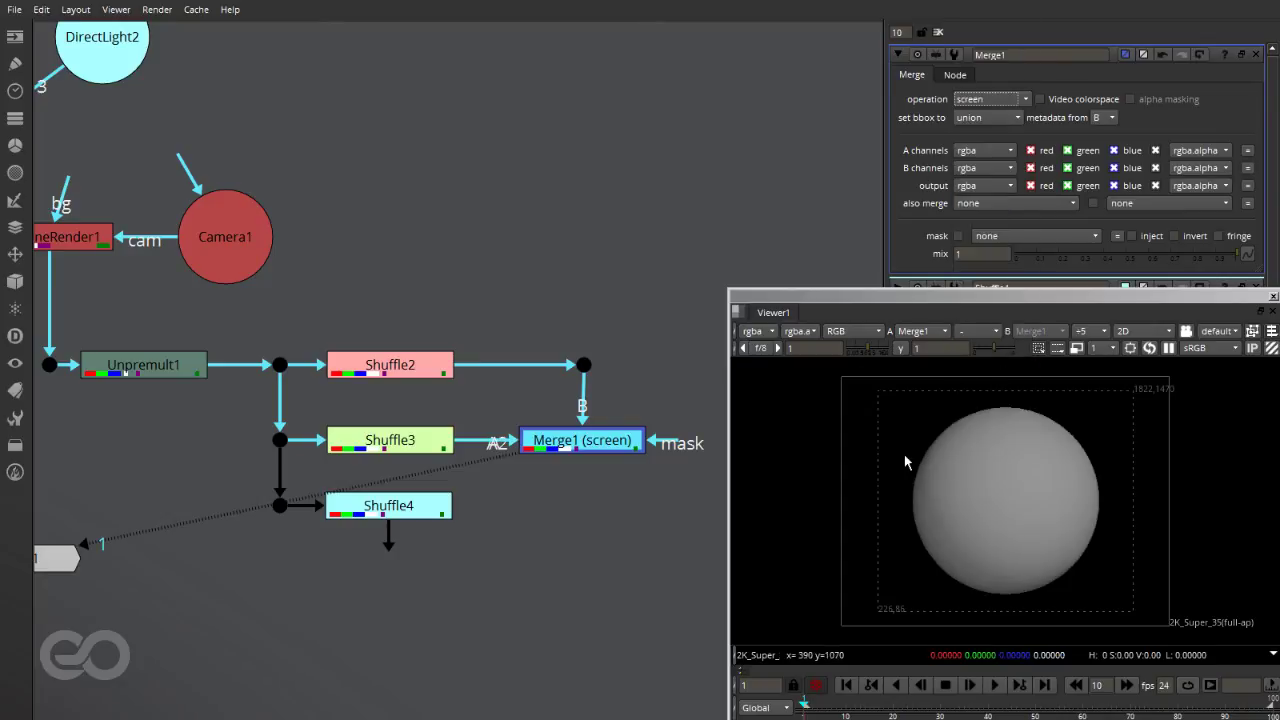
pyautogui.moveTo(1080, 297); pyautogui.dragTo(514, 188)
pyautogui.moveTo(1246, 254)
pyautogui.mouseDown()
pyautogui.moveTo(1014, 251)
pyautogui.moveTo(1143, 263)
pyautogui.moveTo(1004, 266)
pyautogui.moveTo(1114, 262)
pyautogui.moveTo(1062, 264)
pyautogui.moveTo(1079, 279)
pyautogui.moveTo(1066, 280)
pyautogui.moveTo(1100, 273)
pyautogui.mouseUp()
pyautogui.press('BackSpace')
pyautogui.write('0.1')
pyautogui.press('Return')
pyautogui.moveTo(435, 192); pyautogui.dragTo(992, 295)
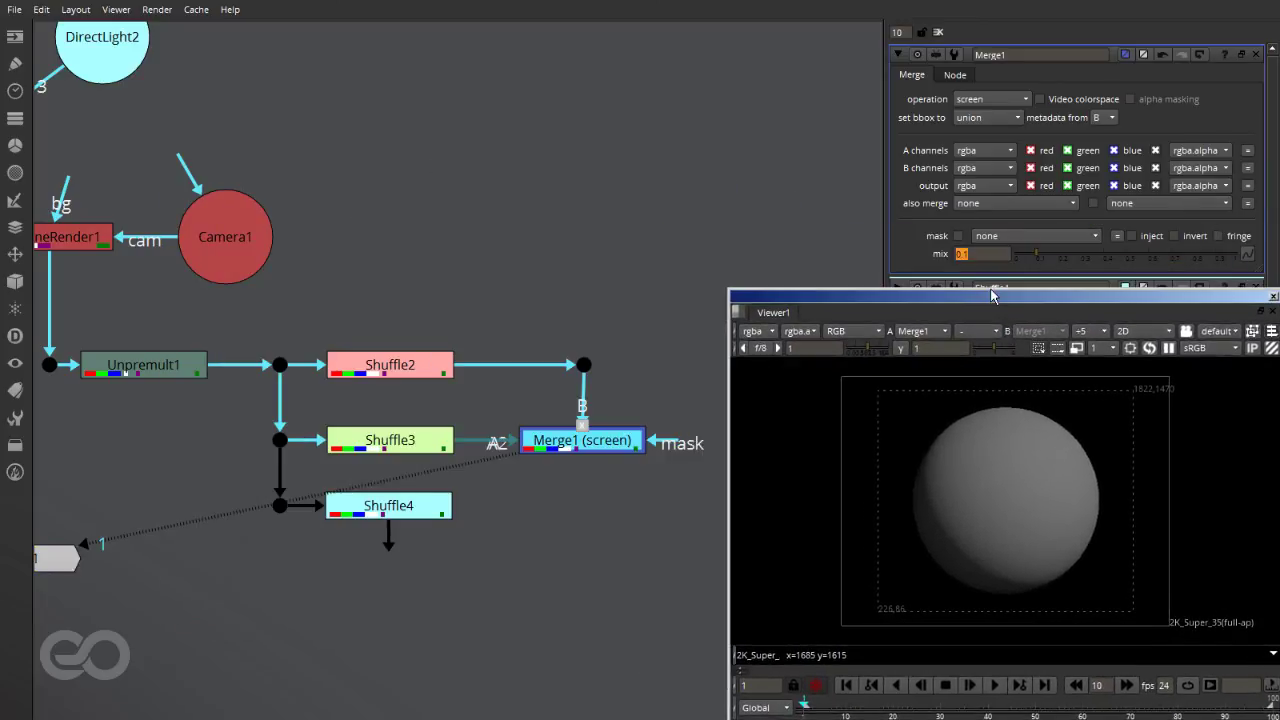
# Add a second Merge node beneath Merge1, connect its A input to Shuffle4, and align both merges with the dot above
pyautogui.click(612, 206)
pyautogui.scroll(-1, 649, 476)
pyautogui.scroll(4, 658, 500)
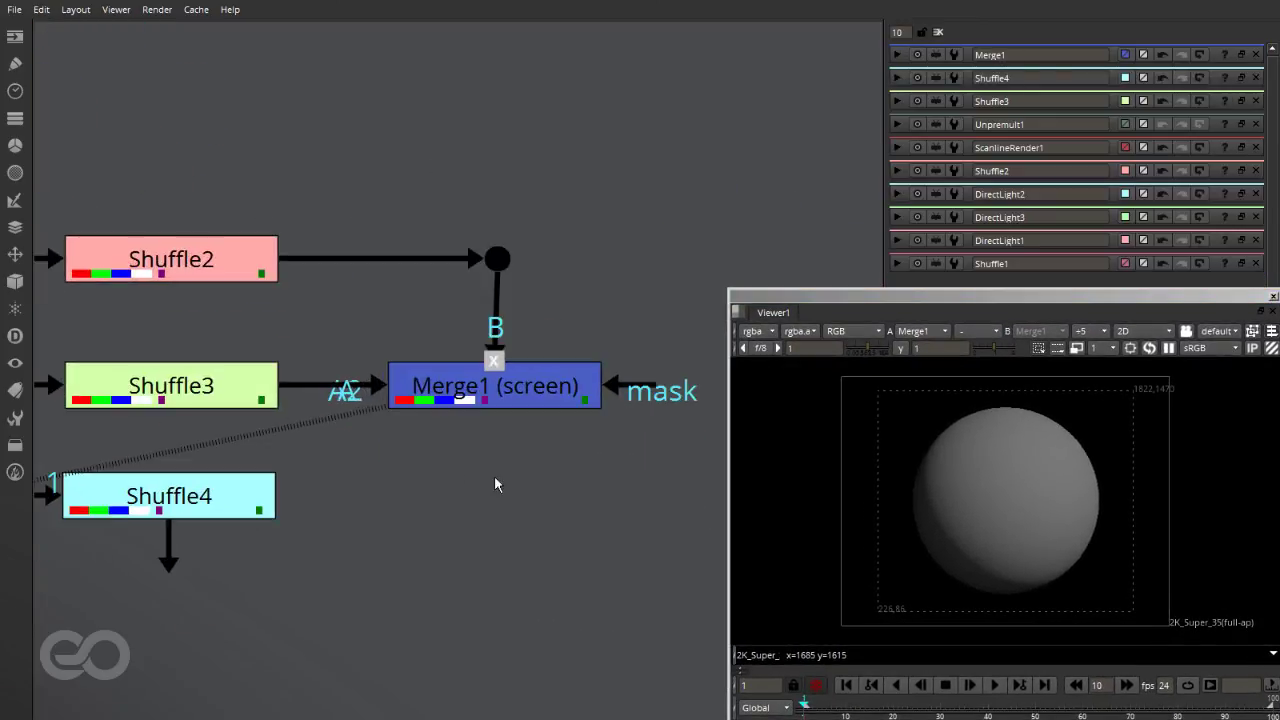
pyautogui.click(525, 394)
pyautogui.press('m')
pyautogui.moveTo(512, 477); pyautogui.dragTo(509, 503)
pyautogui.moveTo(443, 428); pyautogui.dragTo(198, 497)
pyautogui.moveTo(543, 515); pyautogui.dragTo(541, 515)
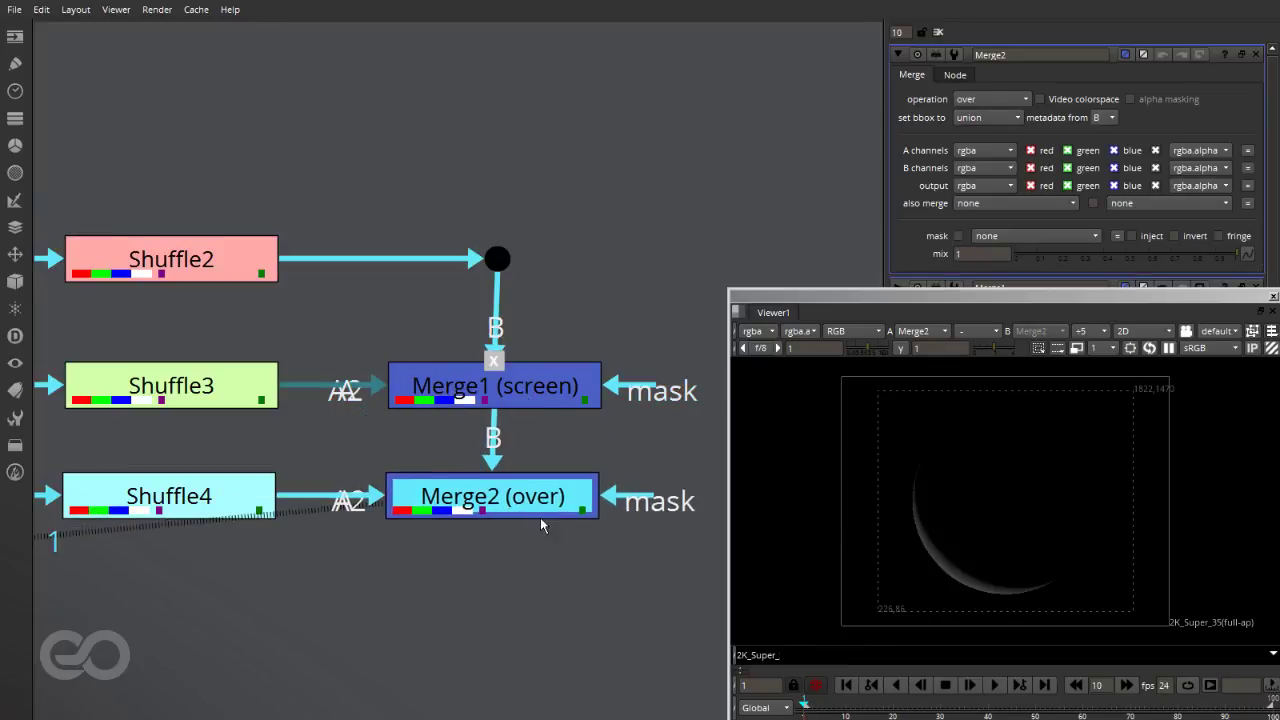
pyautogui.moveTo(560, 393); pyautogui.dragTo(552, 396)
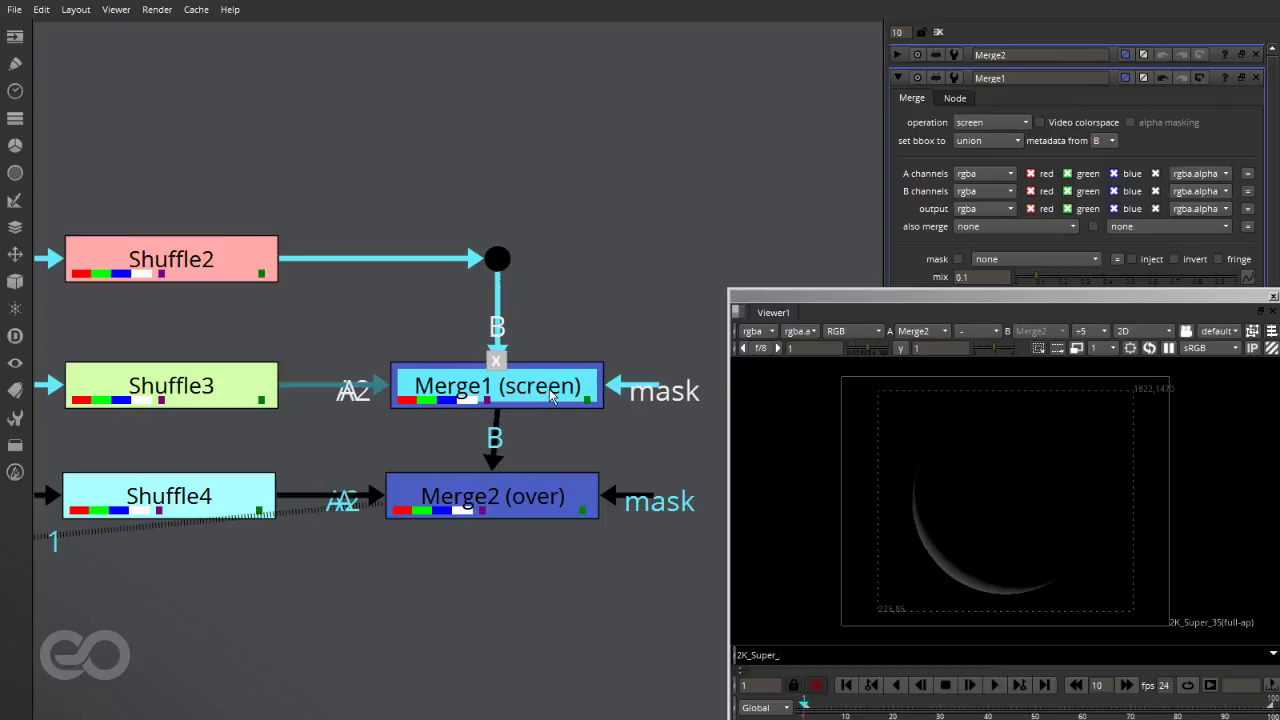
pyautogui.moveTo(527, 498); pyautogui.dragTo(540, 500)
pyautogui.click(545, 521)
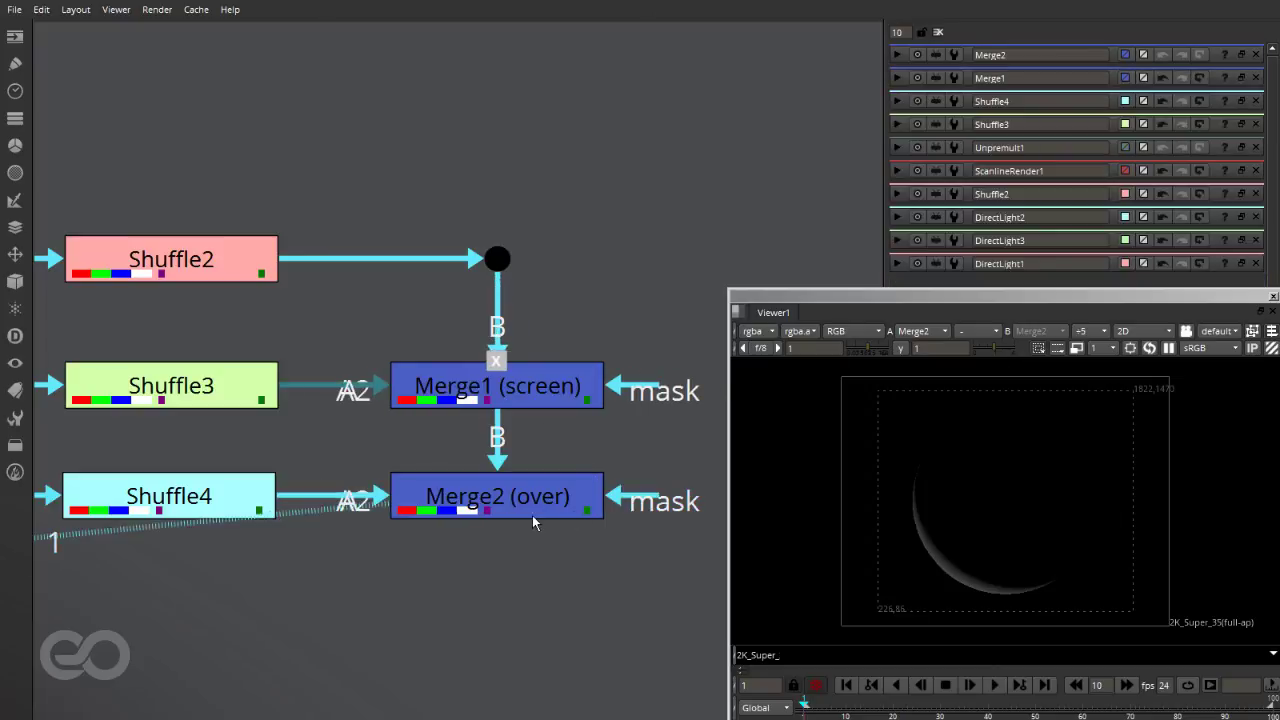
# Set Merge2's operation to screen and check the combined sphere in the viewer
pyautogui.doubleClick(538, 505)
pyautogui.click(967, 93)
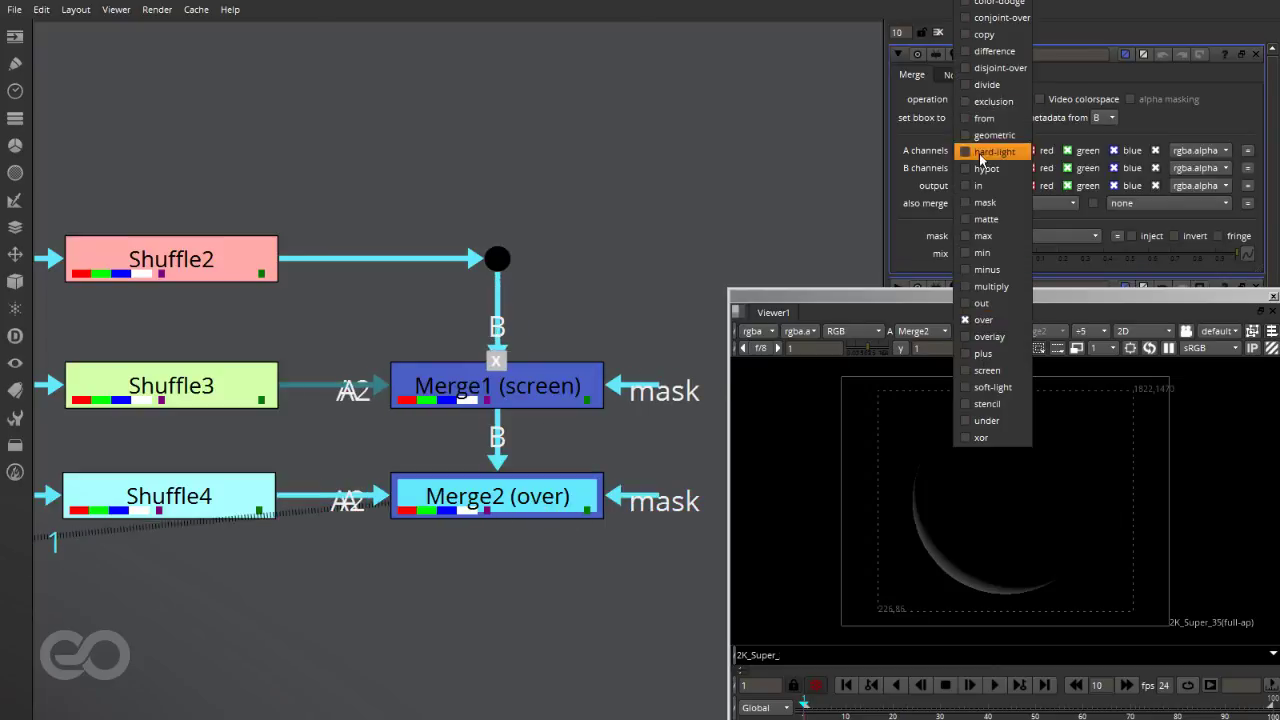
pyautogui.click(995, 372)
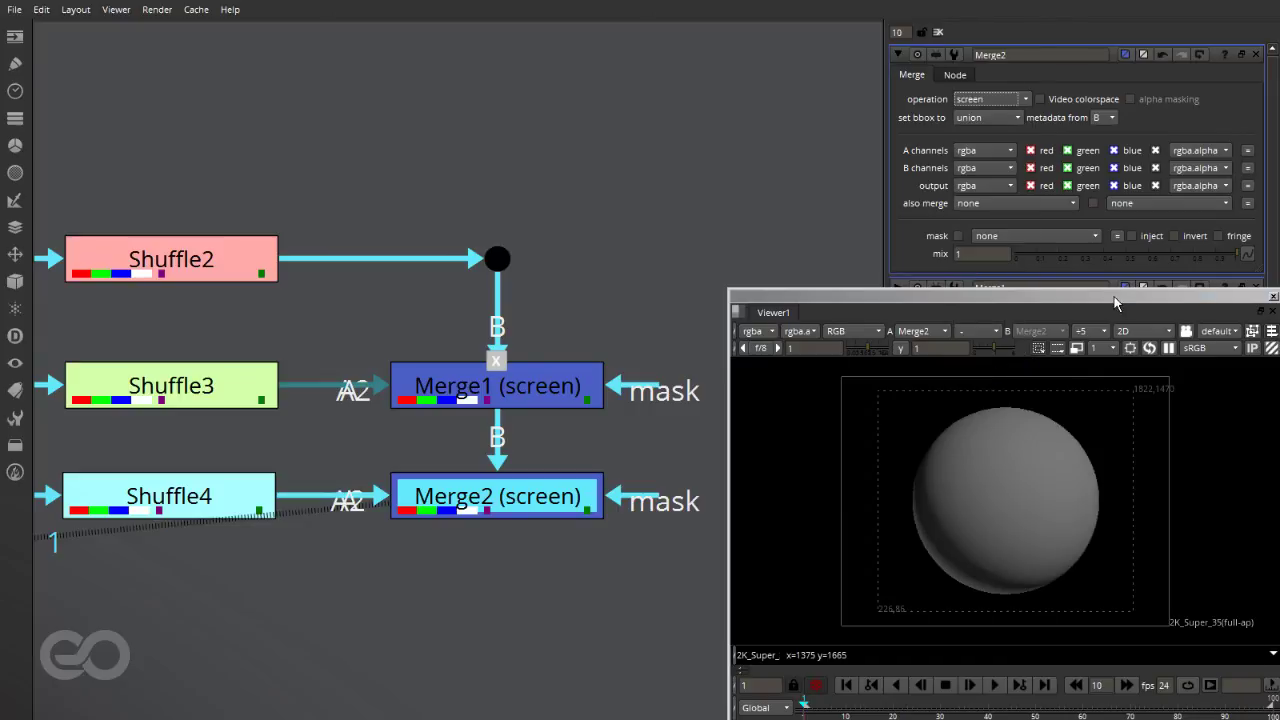
pyautogui.moveTo(1113, 297); pyautogui.dragTo(632, 188)
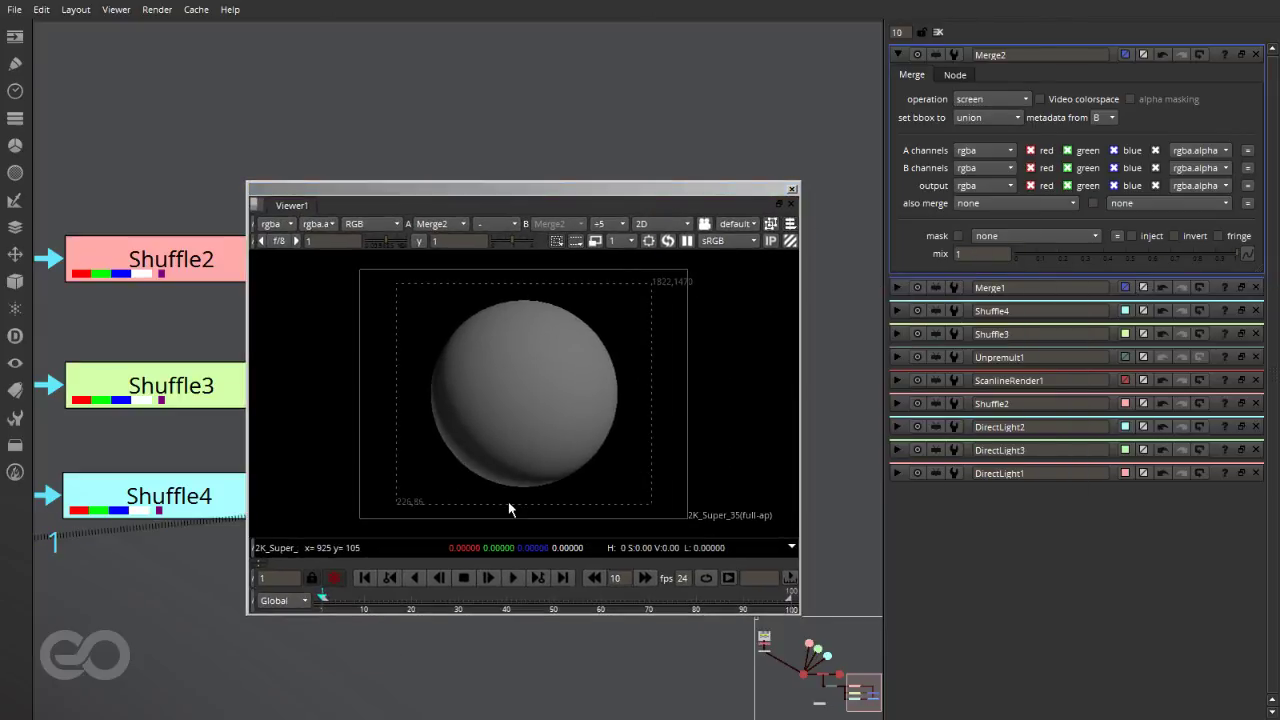
pyautogui.moveTo(577, 190); pyautogui.dragTo(1053, 297)
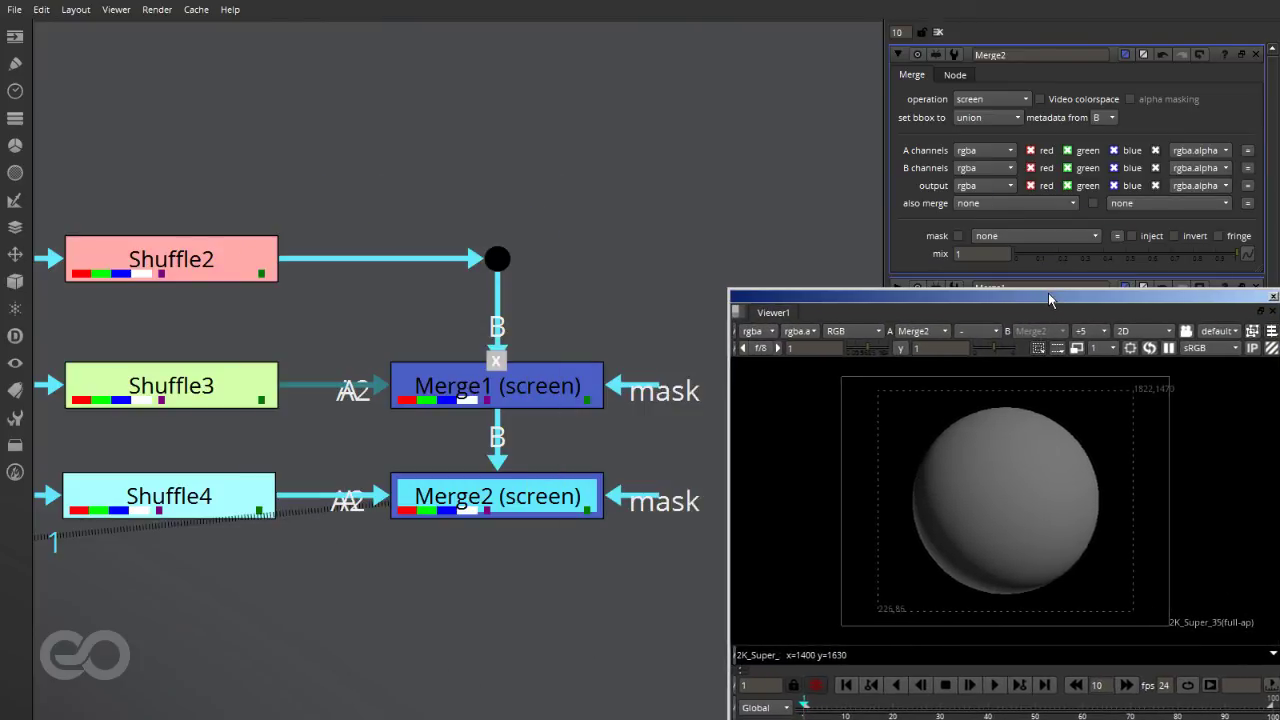
# Move the Shuffle3 and Shuffle4 rows with their dots and merges up to tighten the spacing beneath Shuffle2
pyautogui.scroll(-5, 330, 452)
pyautogui.scroll(4, 205, 410)
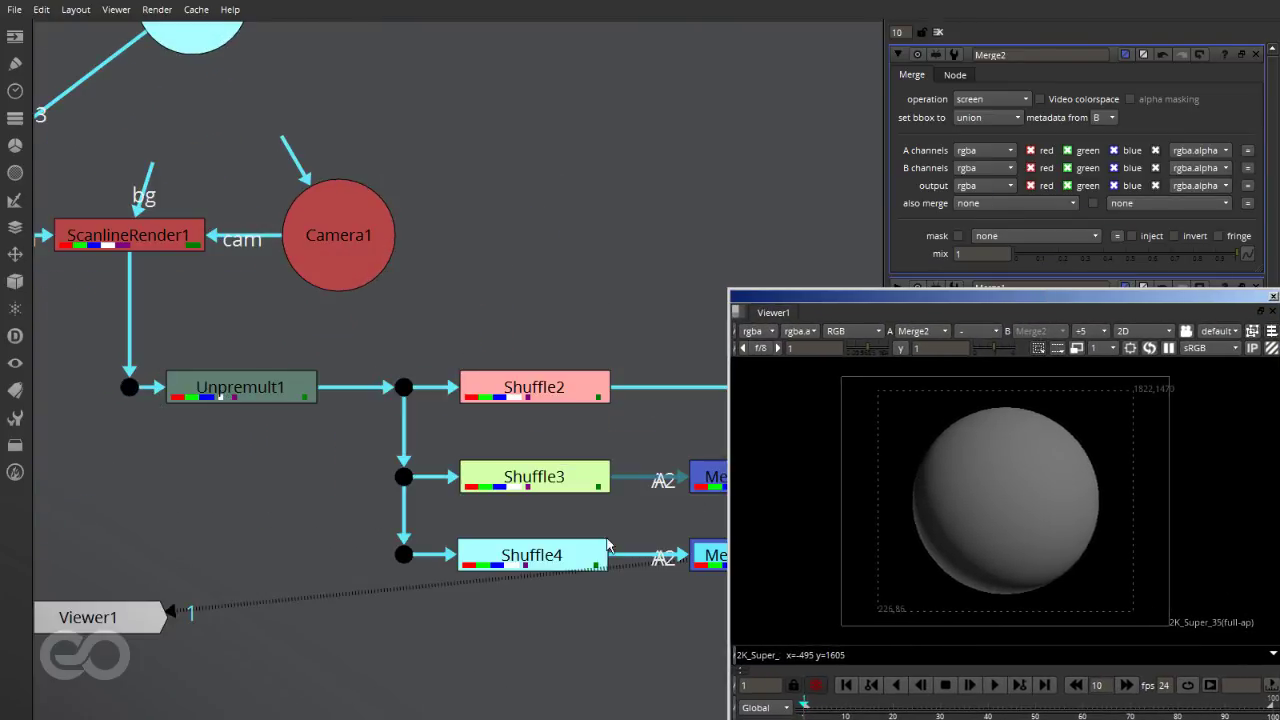
pyautogui.scroll(-3, 589, 445)
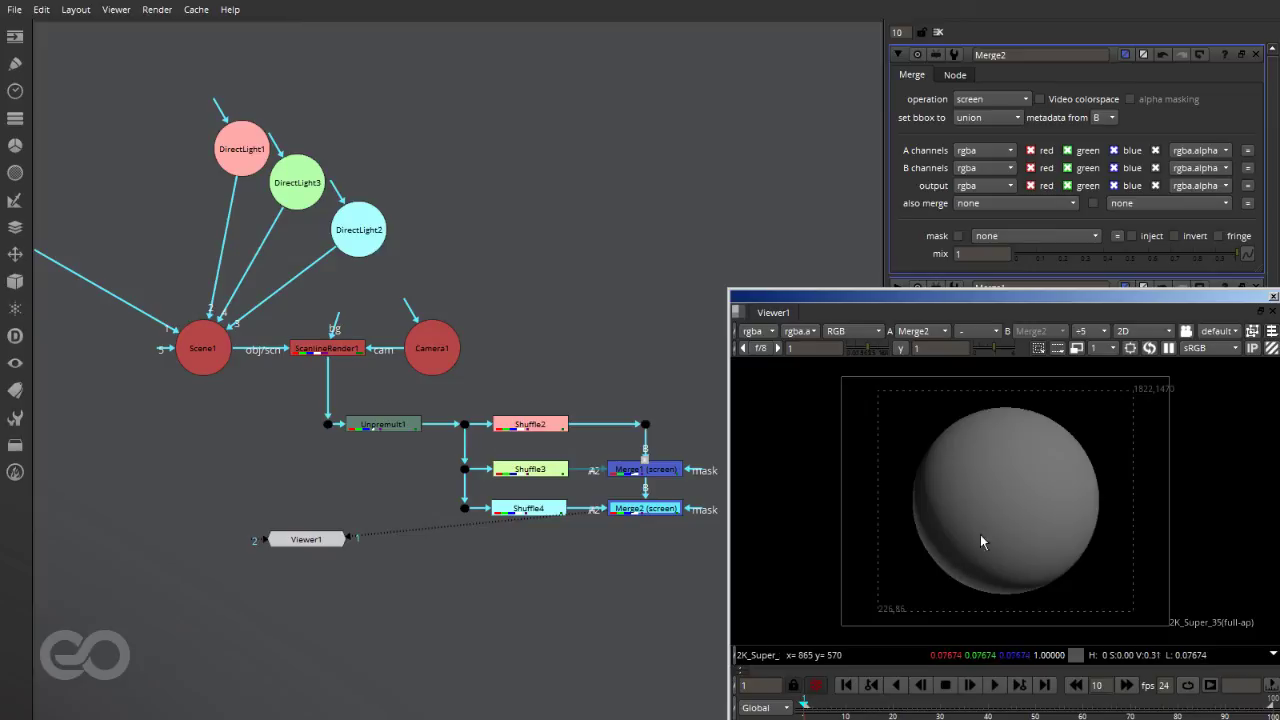
pyautogui.moveTo(425, 445); pyautogui.dragTo(661, 459)
pyautogui.moveTo(432, 487); pyautogui.dragTo(732, 564)
pyautogui.moveTo(634, 513); pyautogui.dragTo(635, 479)
pyautogui.click(635, 550)
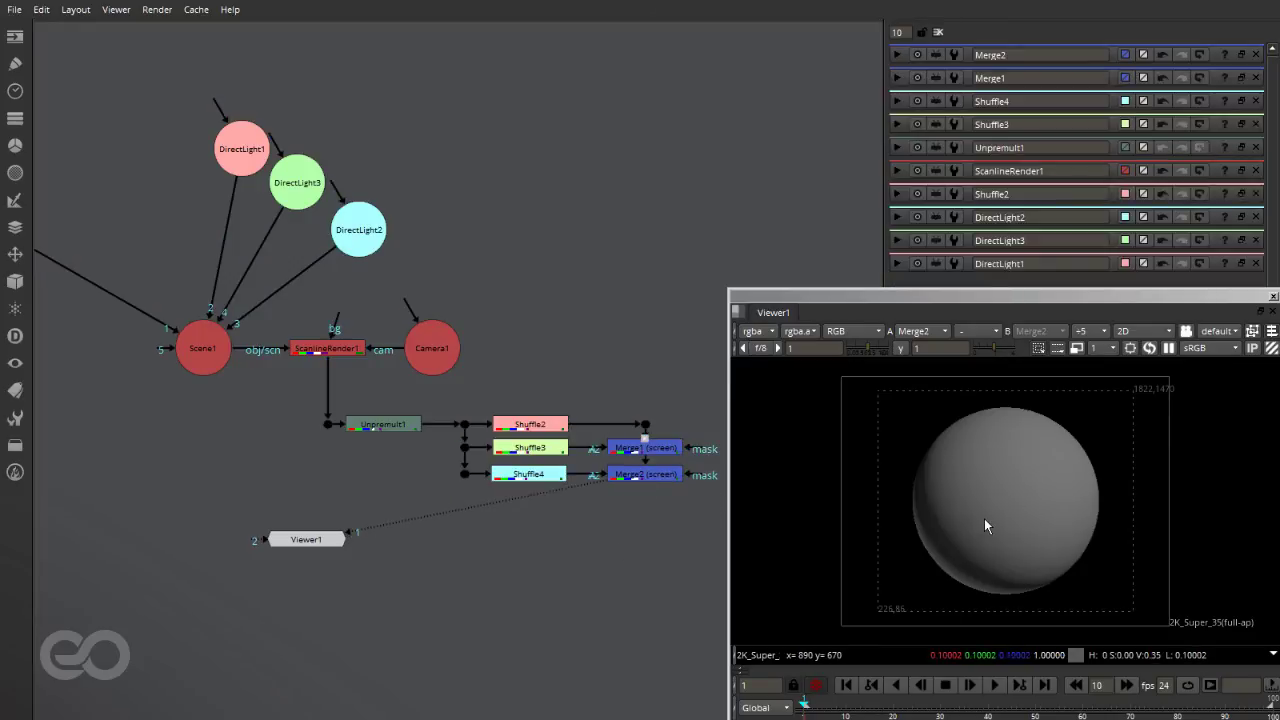
# Inspect the upper edge of the merged sphere up close in Viewer1
pyautogui.scroll(-3, 299, 461)
pyautogui.scroll(2, 502, 514)
pyautogui.scroll(1, 501, 520)
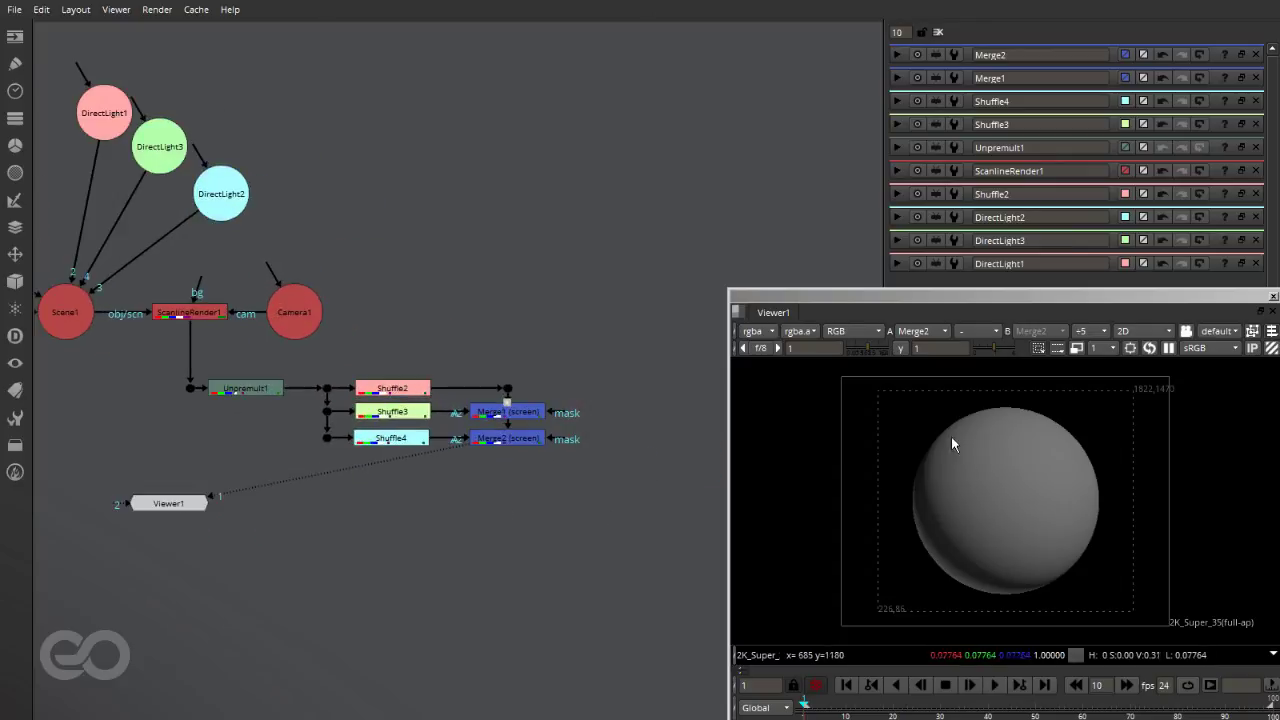
pyautogui.scroll(2, 1042, 418)
pyautogui.scroll(7, 1042, 418)
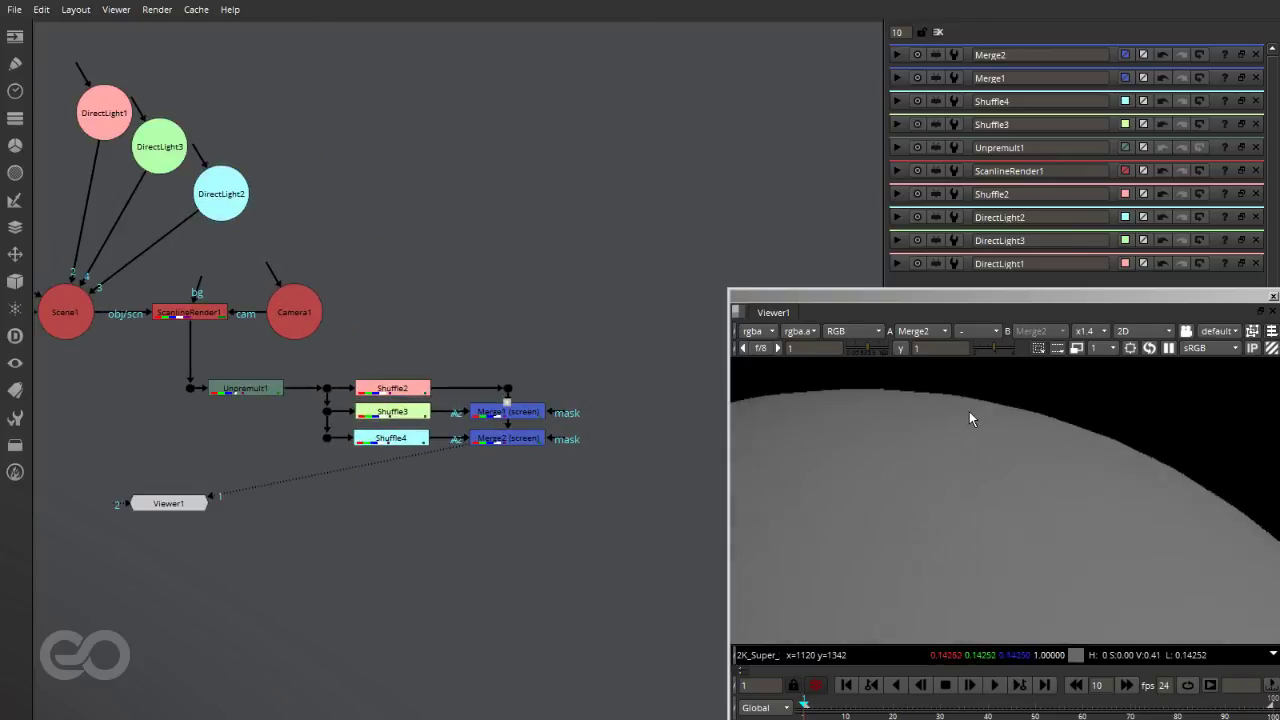
pyautogui.scroll(-1, 262, 430)
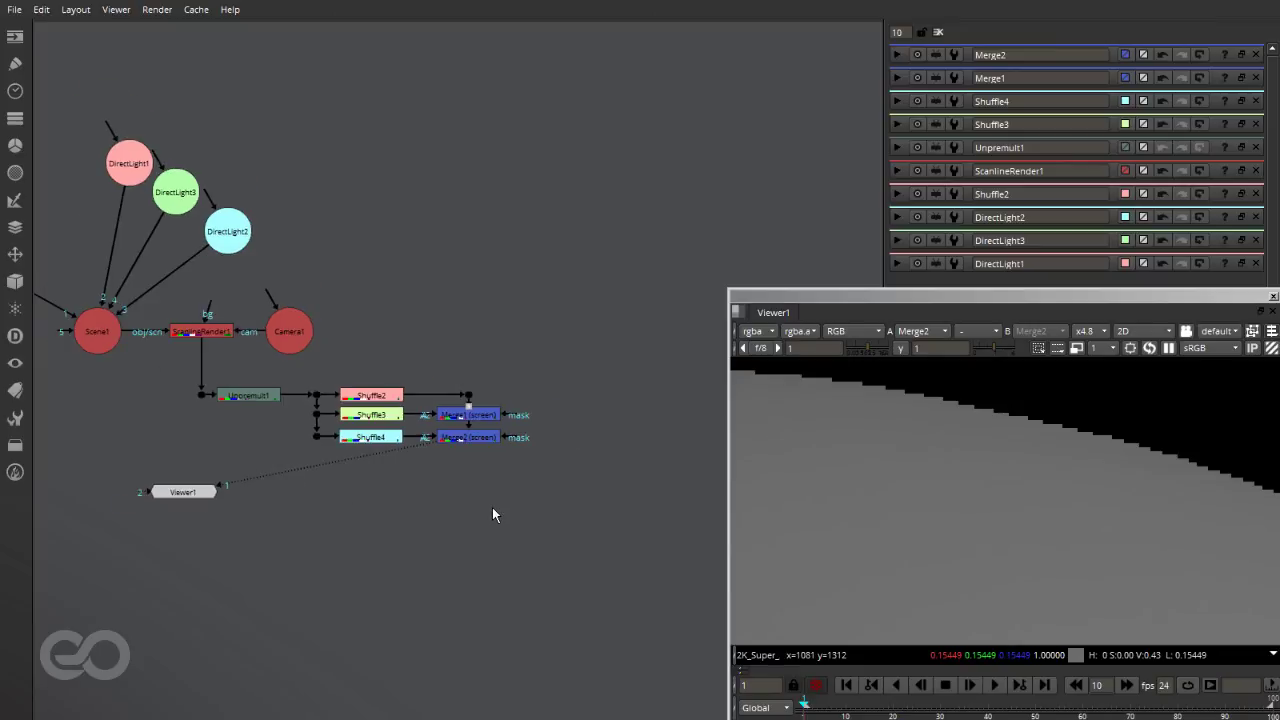
# Add a third Merge node below ScanlineRender1, connect its B input to the dot before Unpremult1, and move Viewer1 down
pyautogui.press('m')
pyautogui.moveTo(497, 488); pyautogui.dragTo(180, 550)
pyautogui.moveTo(194, 493); pyautogui.dragTo(478, 688)
pyautogui.moveTo(190, 525); pyautogui.dragTo(201, 396)
pyautogui.moveTo(187, 548); pyautogui.dragTo(212, 507)
# Connect Merge3's A input to Merge2 through a new corner dot, level the two, and frame the whole image in the viewer
pyautogui.moveTo(188, 480); pyautogui.dragTo(462, 440)
pyautogui.keyDown('ctrl'); pyautogui.moveTo(339, 476); pyautogui.dragTo(469, 457); pyautogui.keyUp('ctrl')
pyautogui.moveTo(211, 508); pyautogui.dragTo(211, 459)
pyautogui.moveTo(468, 490); pyautogui.dragTo(208, 459)
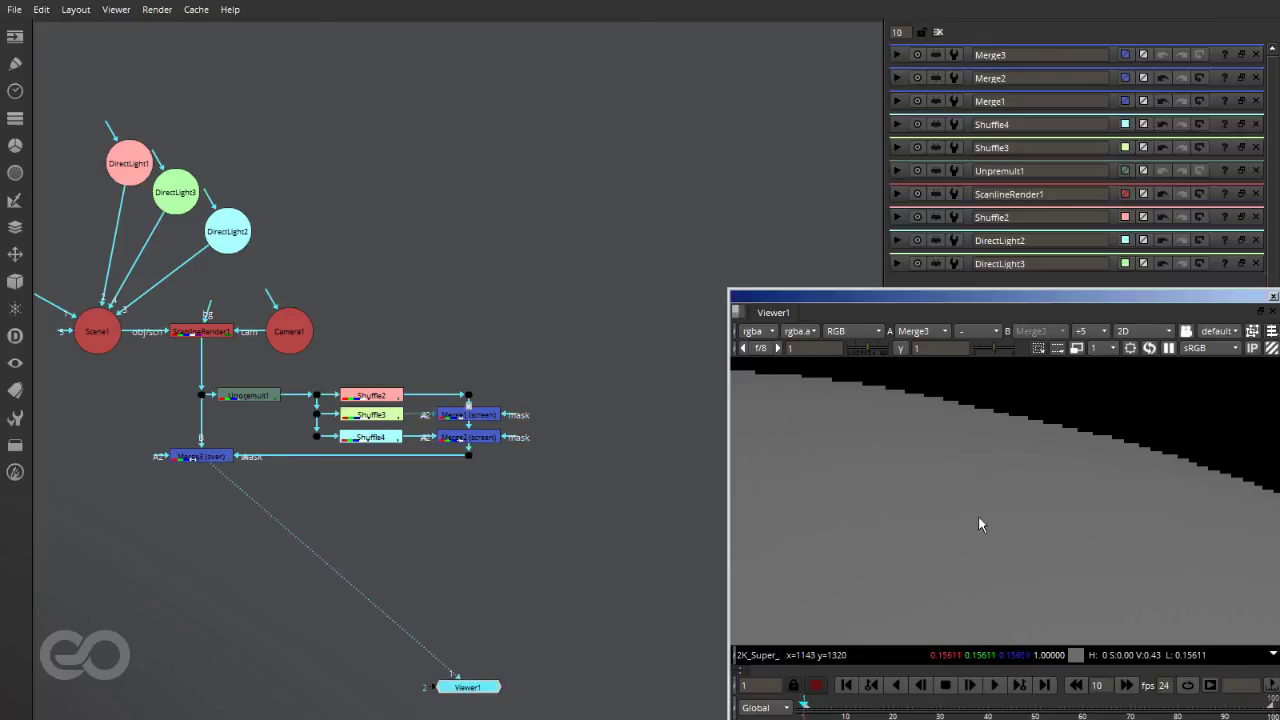
pyautogui.press('f')
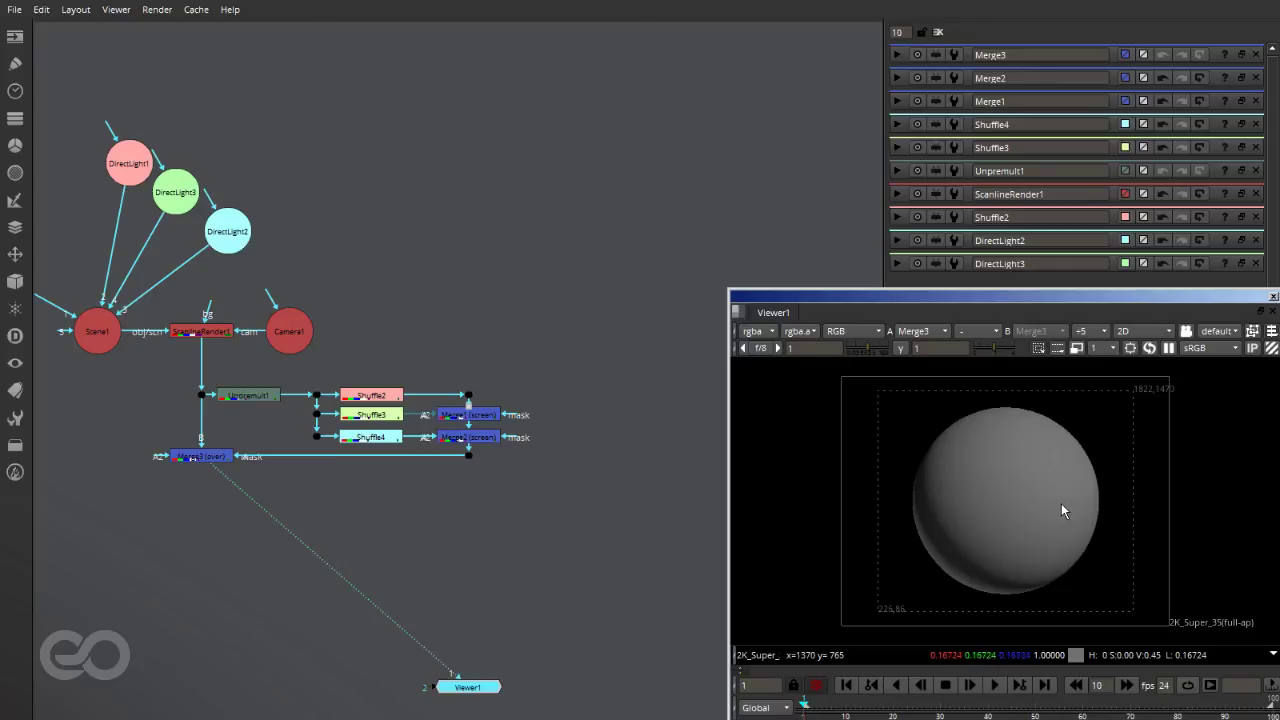
# View the dot before Unpremult1 in Viewer1 and switch the displayed layer to Diff
pyautogui.doubleClick(201, 456)
pyautogui.scroll(3, 187, 399)
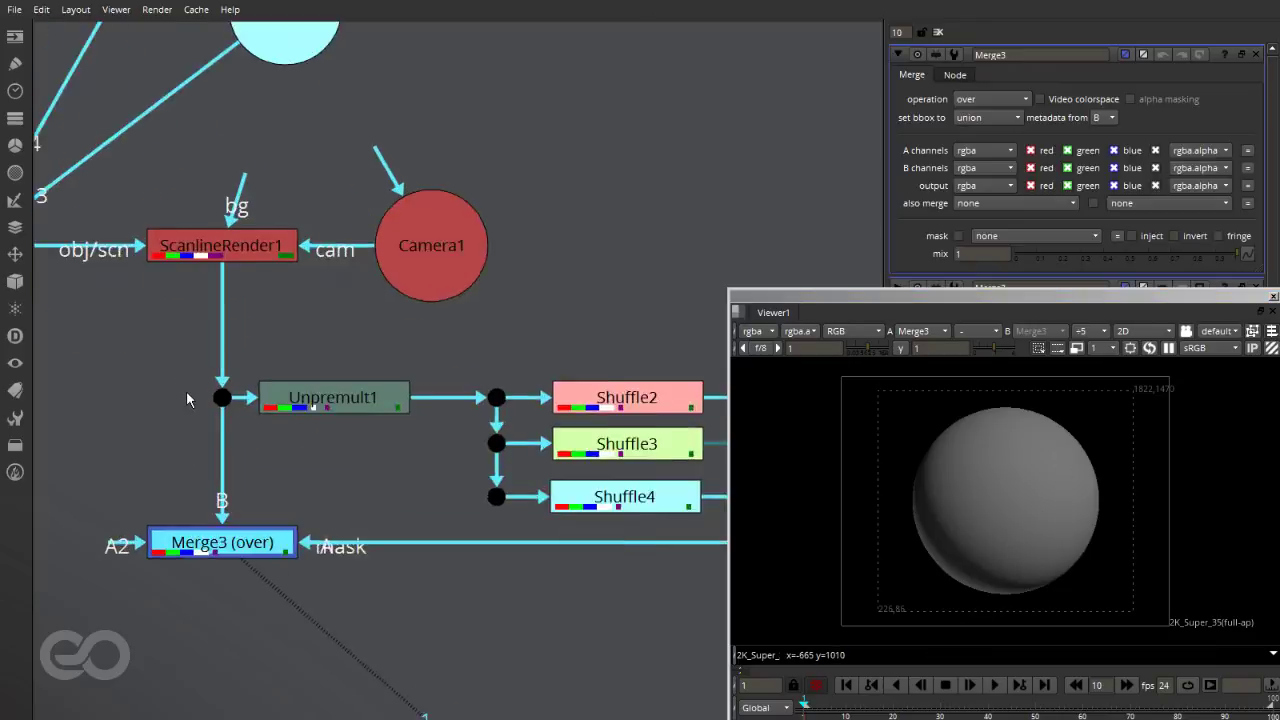
pyautogui.scroll(3, 190, 396)
pyautogui.click(231, 405)
pyautogui.press('1')
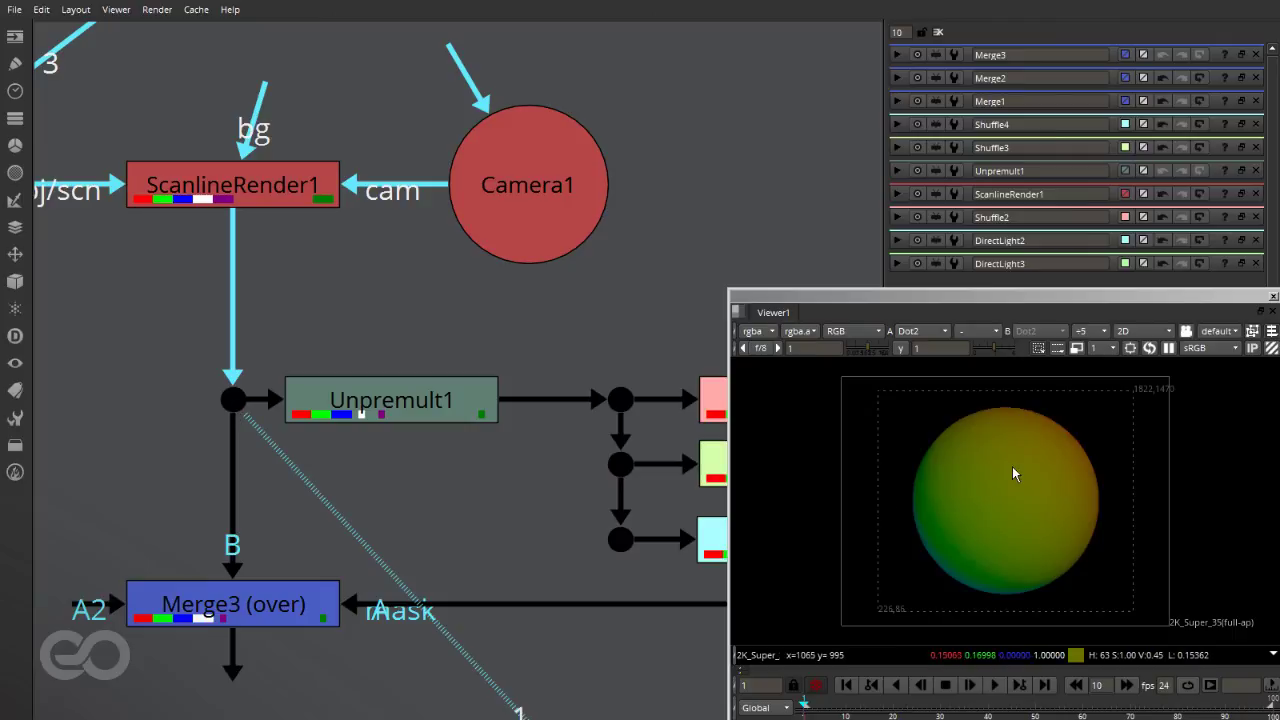
pyautogui.scroll(1, 1008, 470)
pyautogui.scroll(2, 1006, 470)
pyautogui.scroll(-3, 1094, 438)
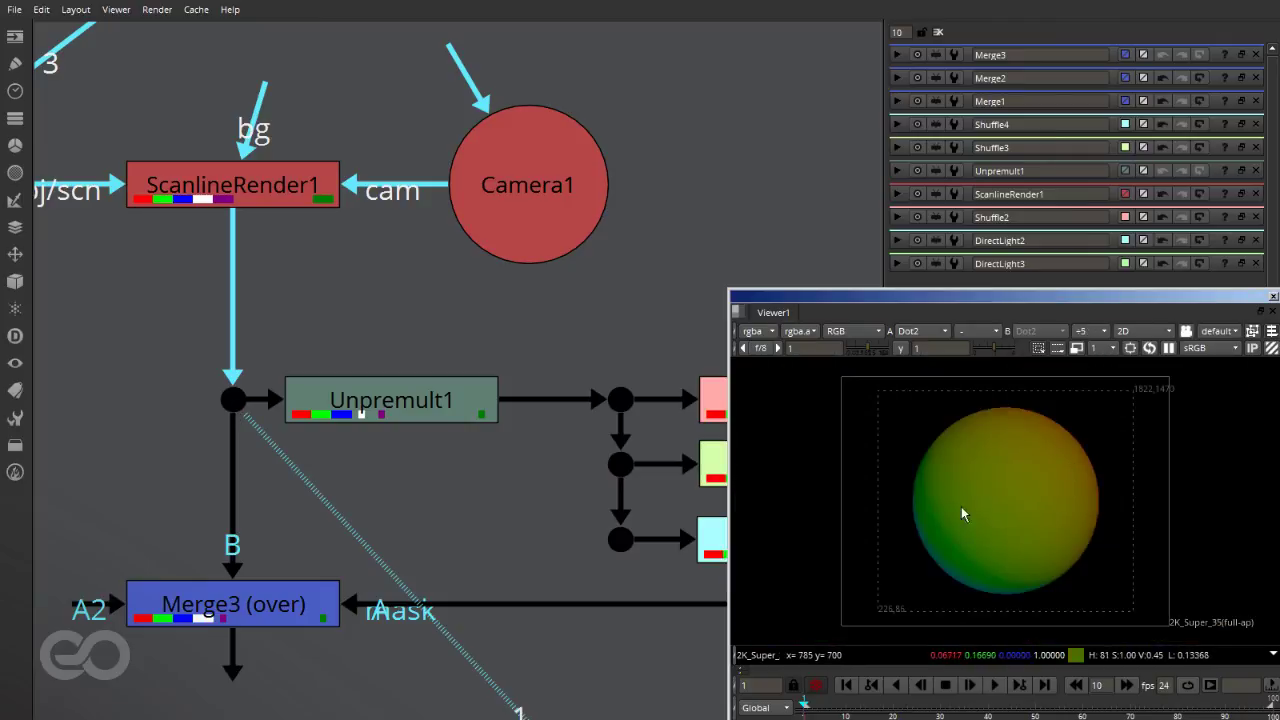
pyautogui.click(753, 331)
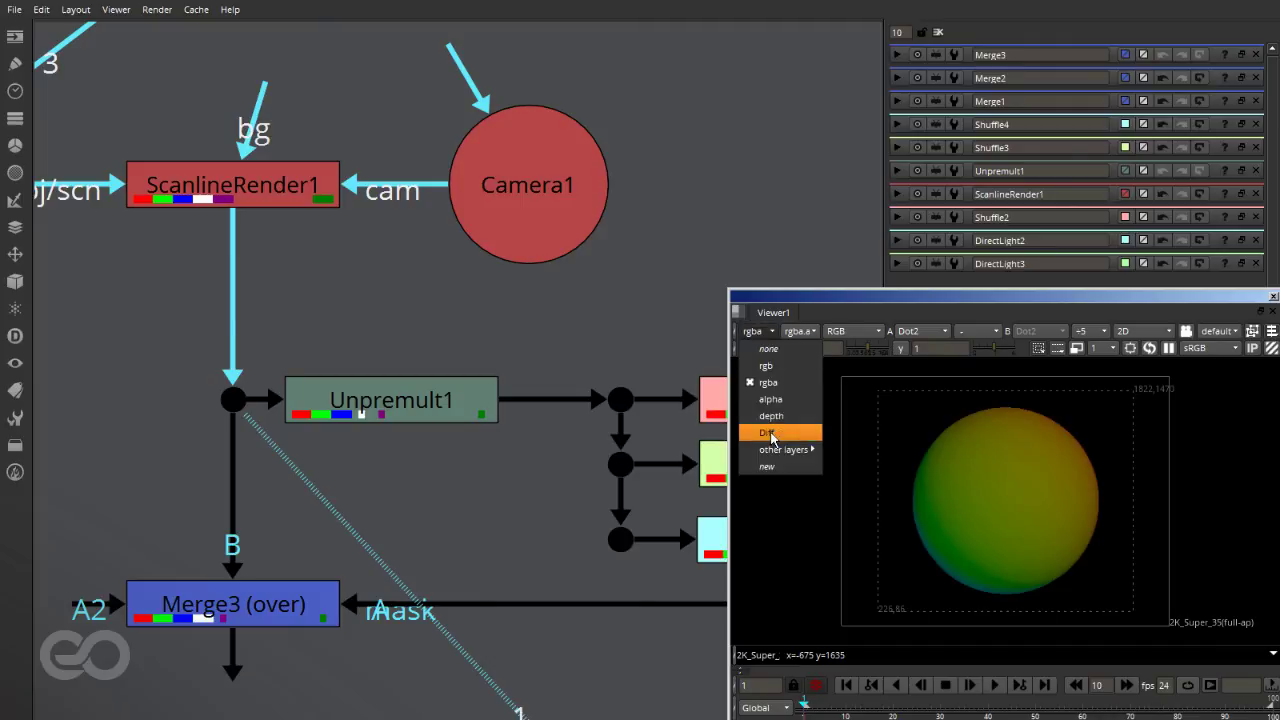
pyautogui.click(771, 433)
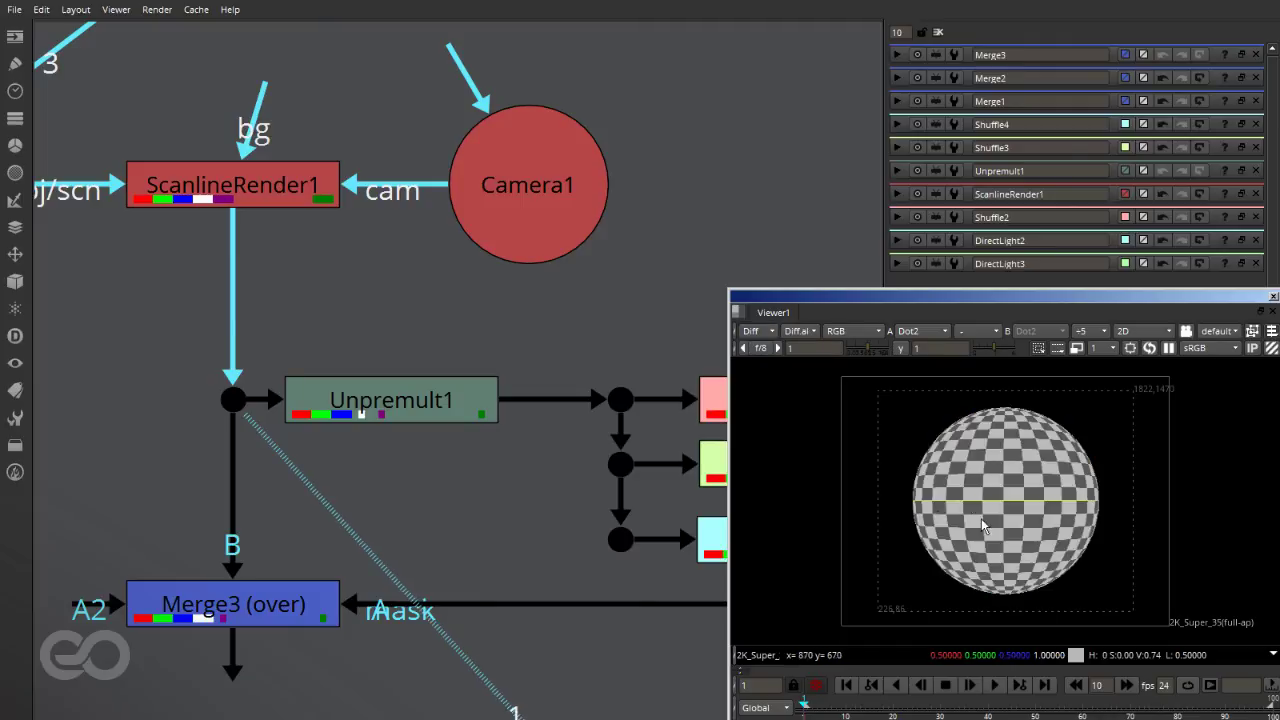
# Set Merge3's B channels to Diff
pyautogui.doubleClick(250, 607)
pyautogui.click(1005, 171)
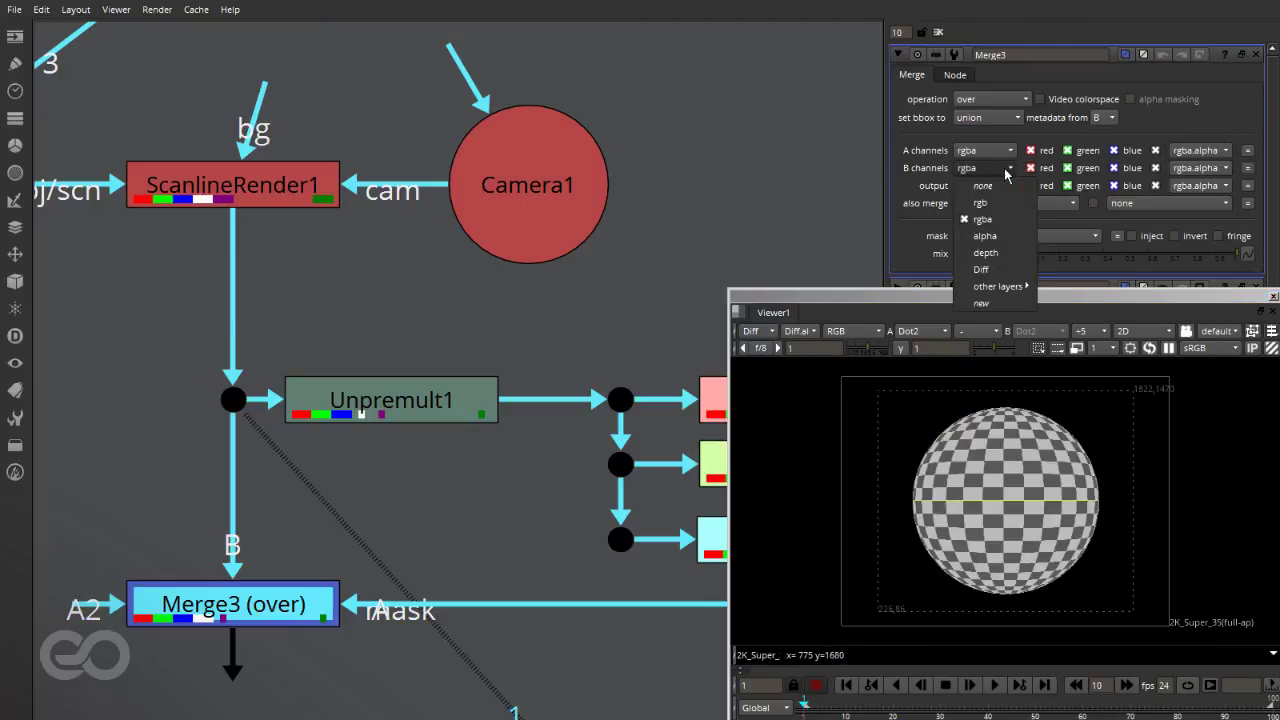
pyautogui.click(988, 270)
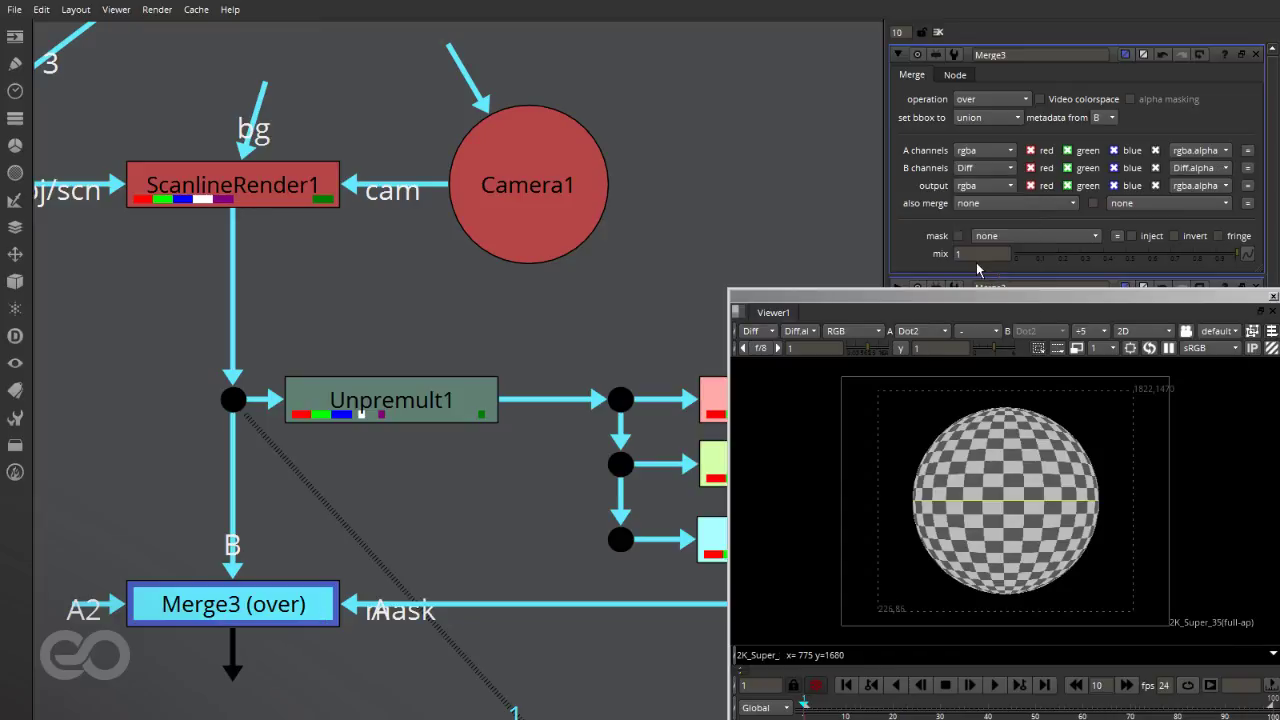
# View the Merge2 screen result in Viewer1 and switch the displayed layer back to rgba
pyautogui.scroll(-5, 114, 537)
pyautogui.scroll(3, 284, 587)
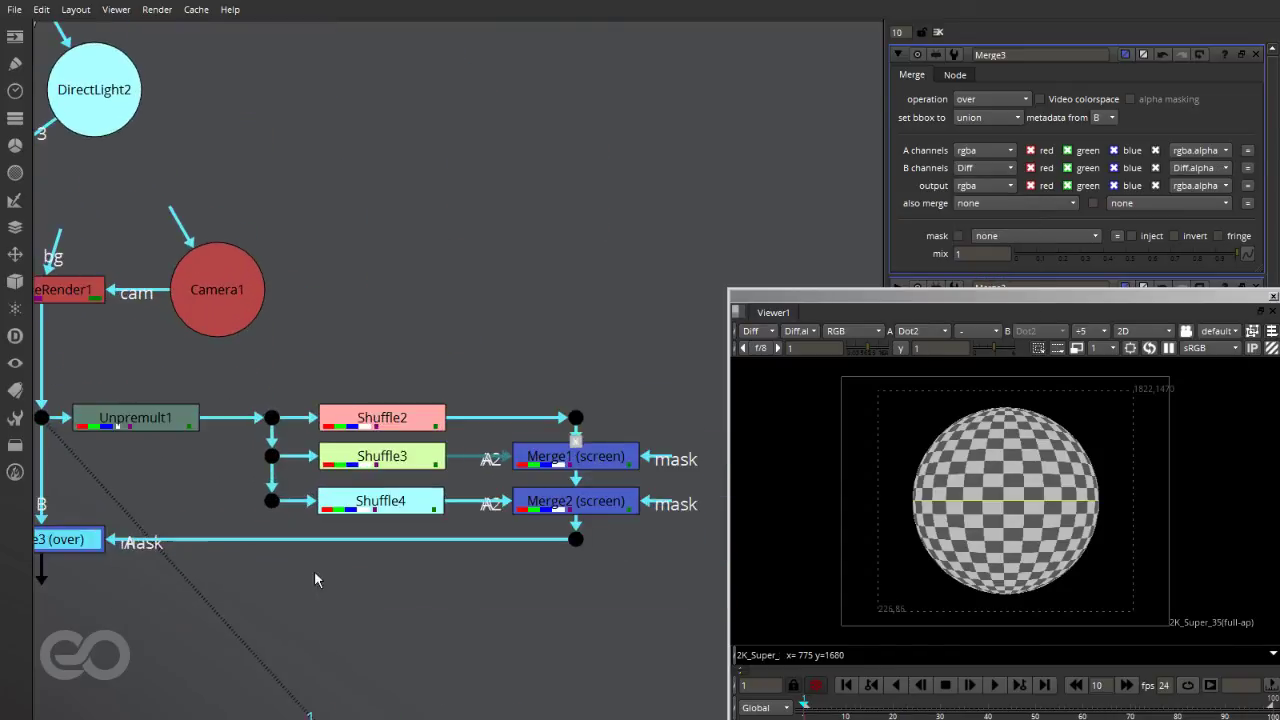
pyautogui.keyDown('ctrl'); pyautogui.keyDown('shift'); pyautogui.click(590, 508); pyautogui.keyUp('shift'); pyautogui.keyUp('ctrl')
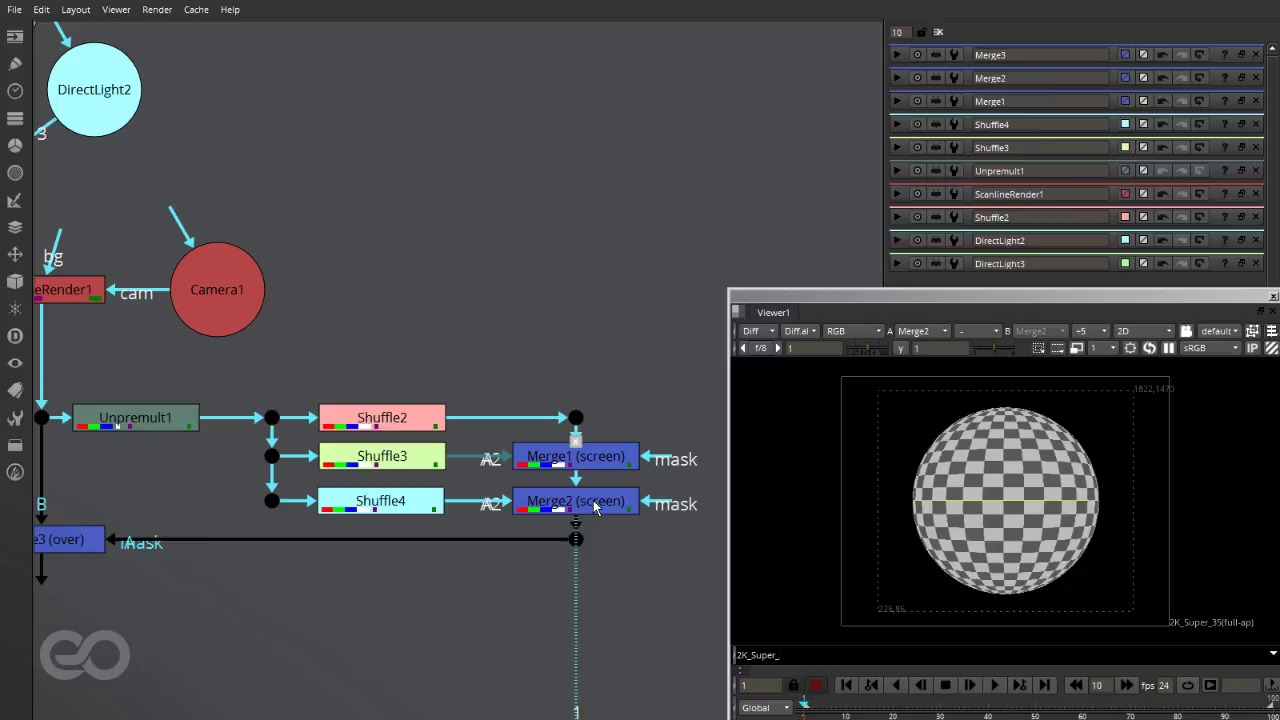
pyautogui.click(757, 332)
pyautogui.click(770, 383)
pyautogui.scroll(-2, 899, 486)
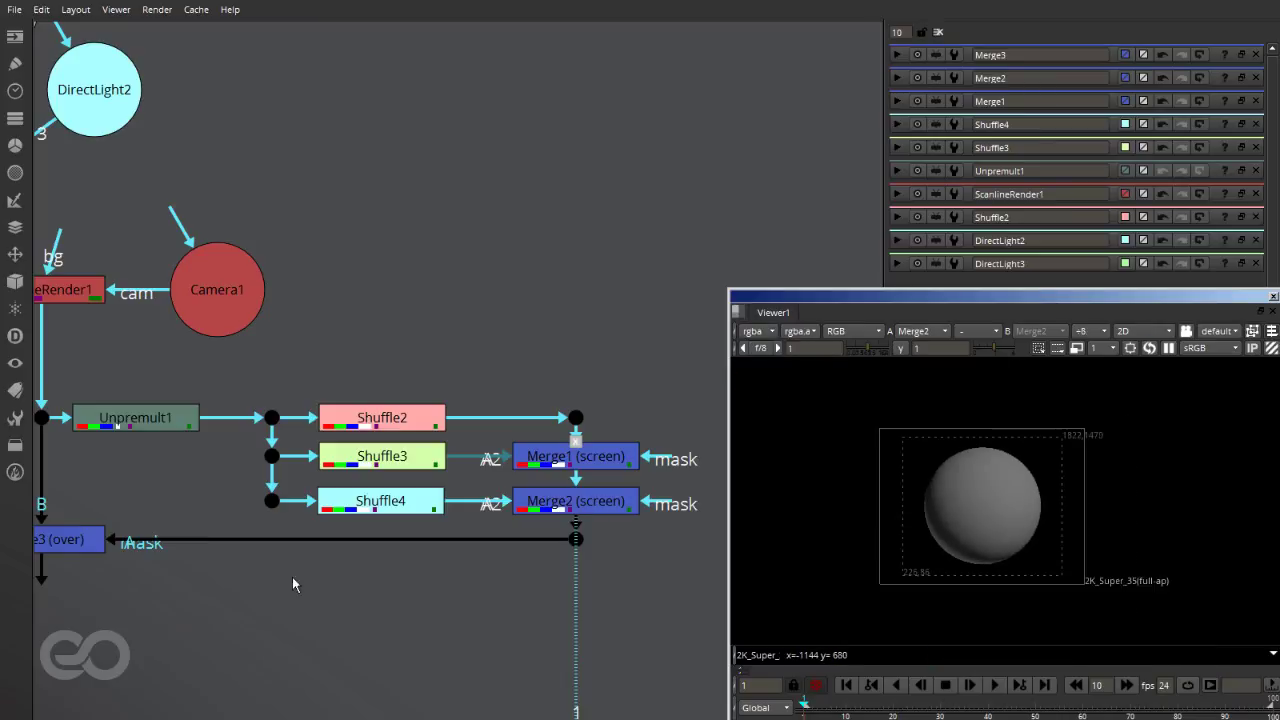
# Set Merge3's operation to multiply and view its result in Viewer1
pyautogui.scroll(-3, 211, 568)
pyautogui.scroll(6, 145, 562)
pyautogui.doubleClick(114, 541)
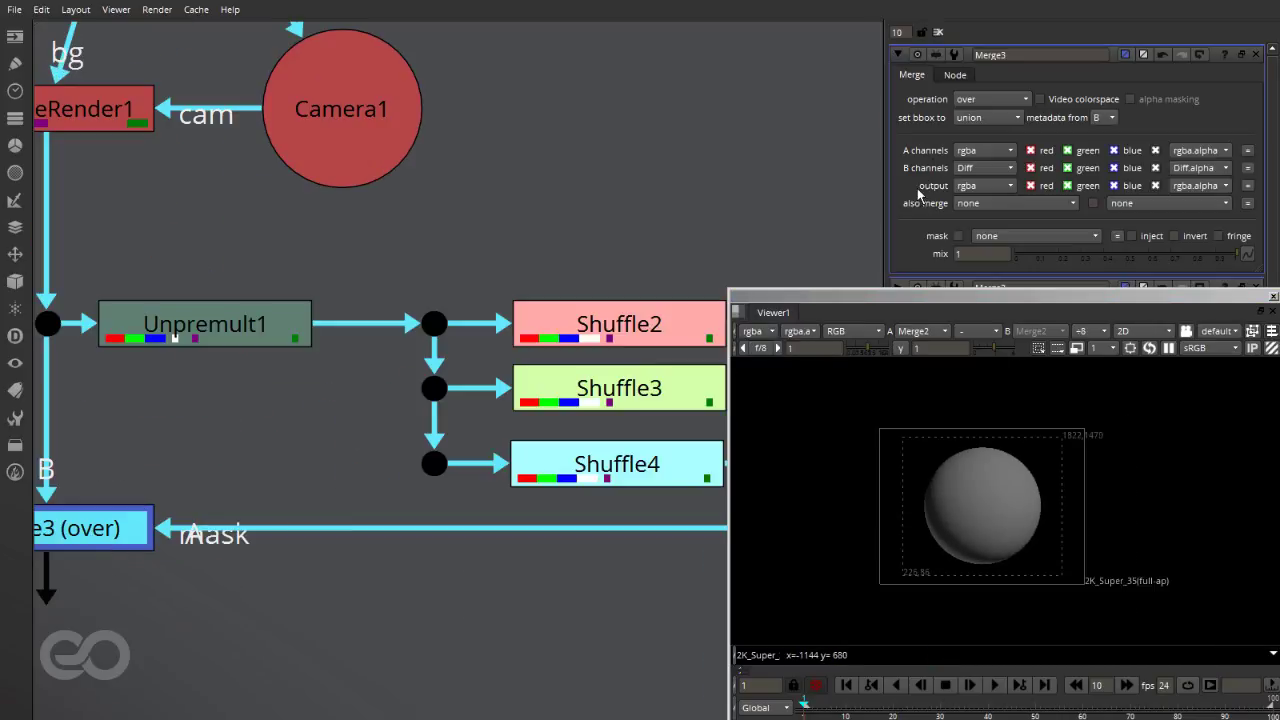
pyautogui.scroll(-3, 237, 589)
pyautogui.scroll(6, 482, 515)
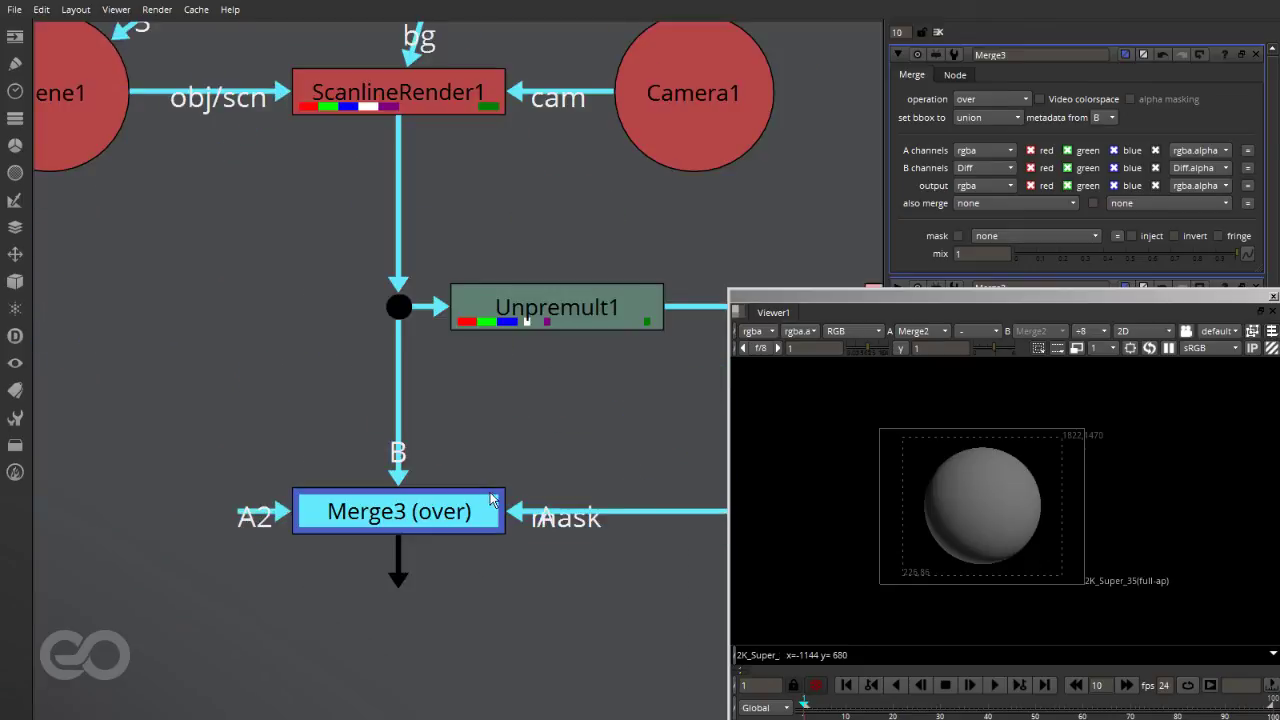
pyautogui.click(992, 97)
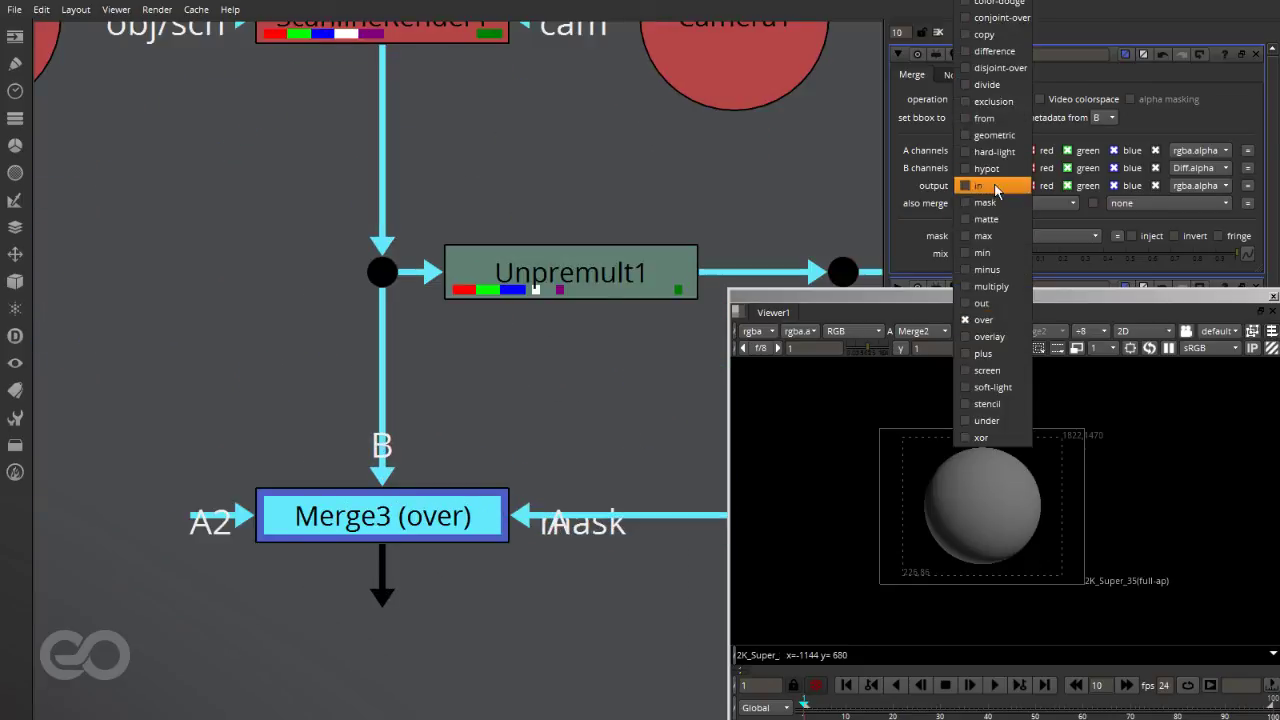
pyautogui.click(995, 280)
pyautogui.press('1')
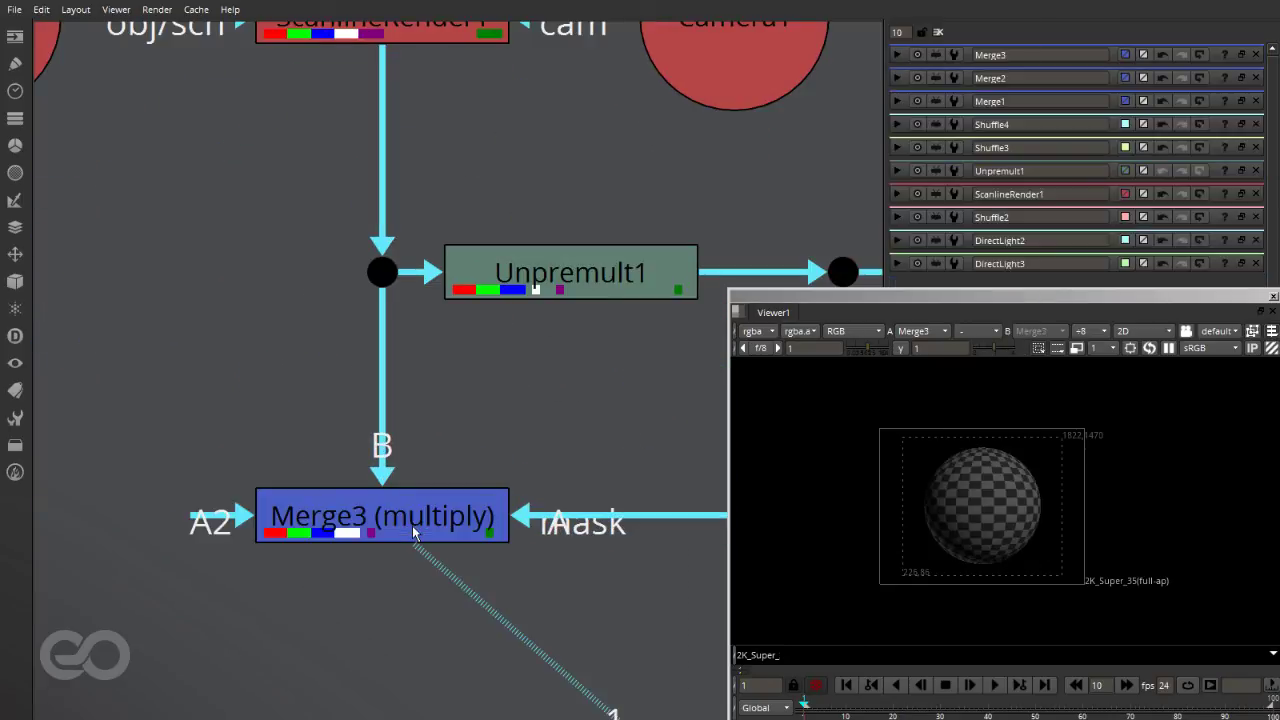
# Examine the shading and upper edge of the multiplied checkered sphere up close in Viewer1
pyautogui.scroll(1, 983, 525)
pyautogui.scroll(3, 983, 525)
pyautogui.scroll(-3, 983, 527)
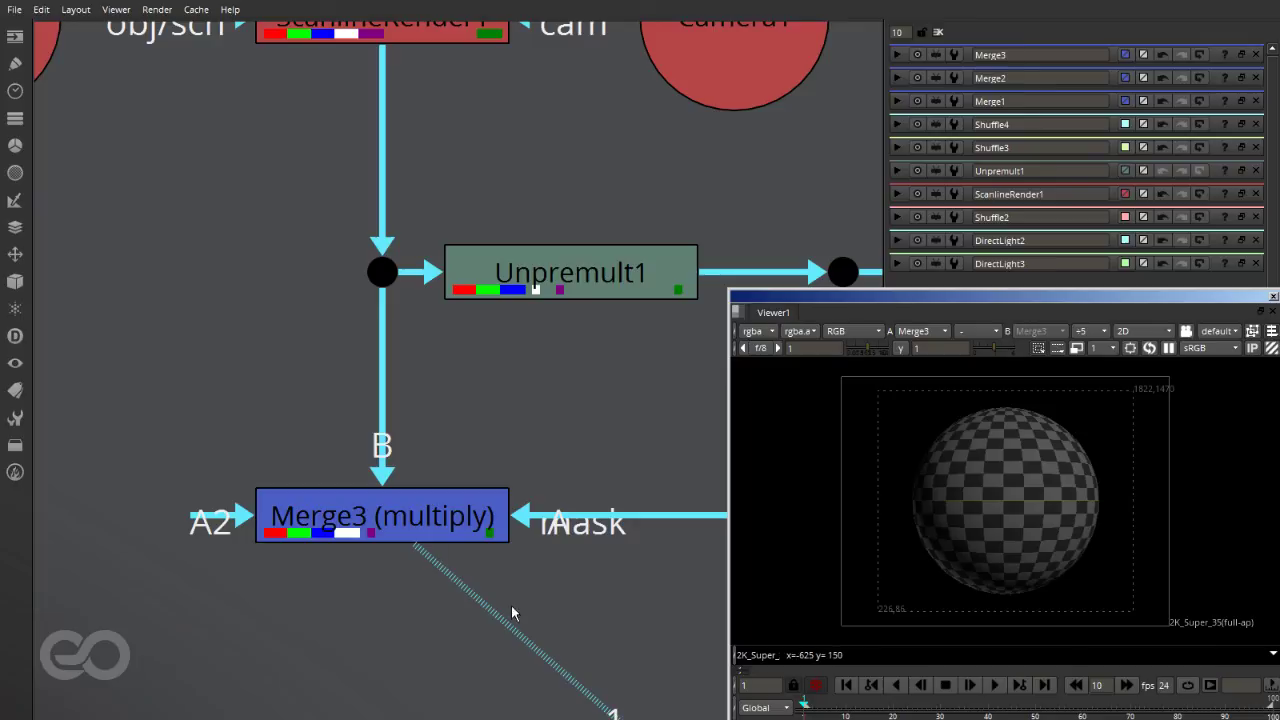
pyautogui.scroll(-5, 262, 357)
pyautogui.scroll(-3, 272, 385)
pyautogui.scroll(3, 455, 414)
pyautogui.scroll(3, 1074, 406)
pyautogui.scroll(1, 914, 449)
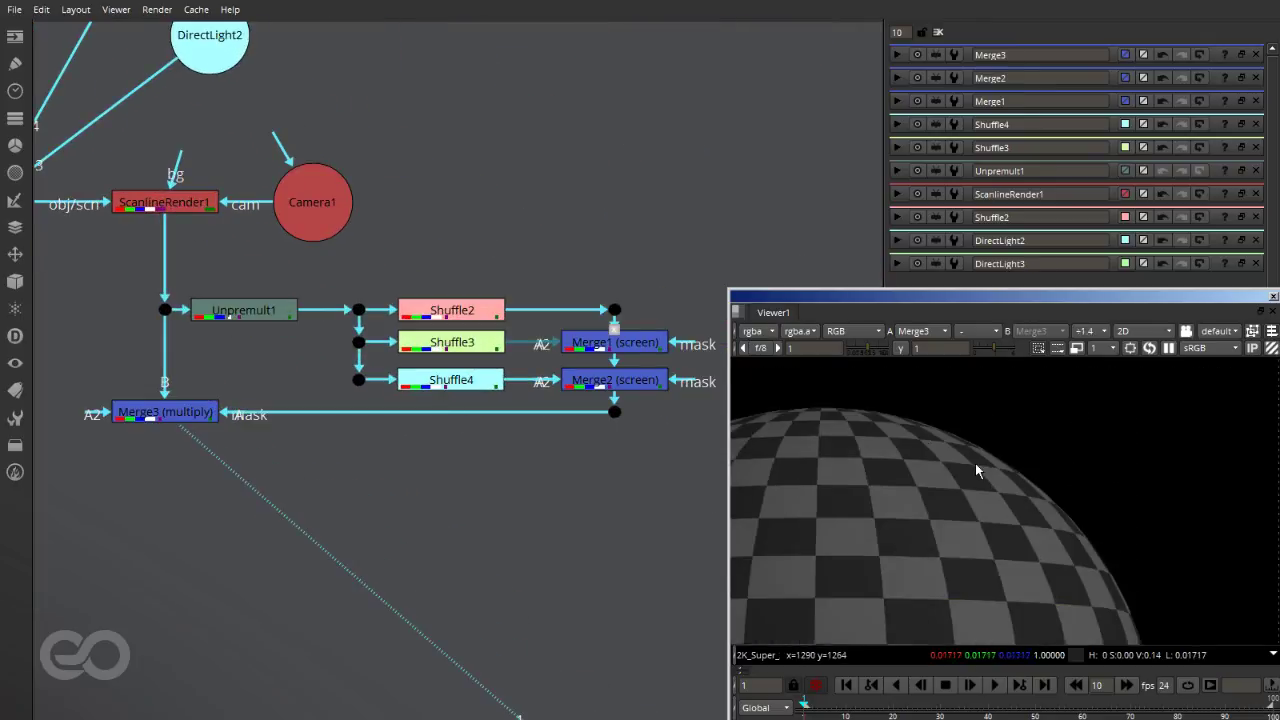
pyautogui.scroll(-2, 980, 620)
pyautogui.scroll(2, 995, 595)
pyautogui.scroll(-3, 995, 595)
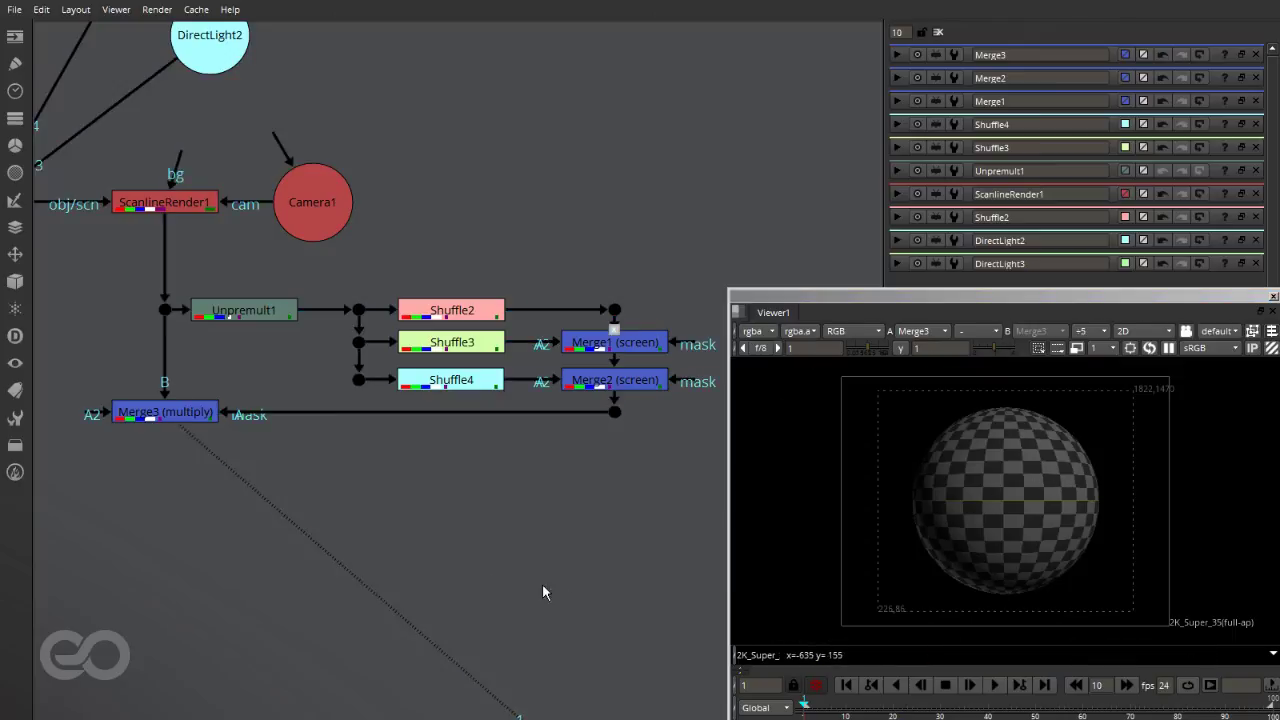
# Raise DirectLight1's intensity to 1.5
pyautogui.scroll(-4, 530, 590)
pyautogui.scroll(2, 440, 462)
pyautogui.scroll(2, 440, 462)
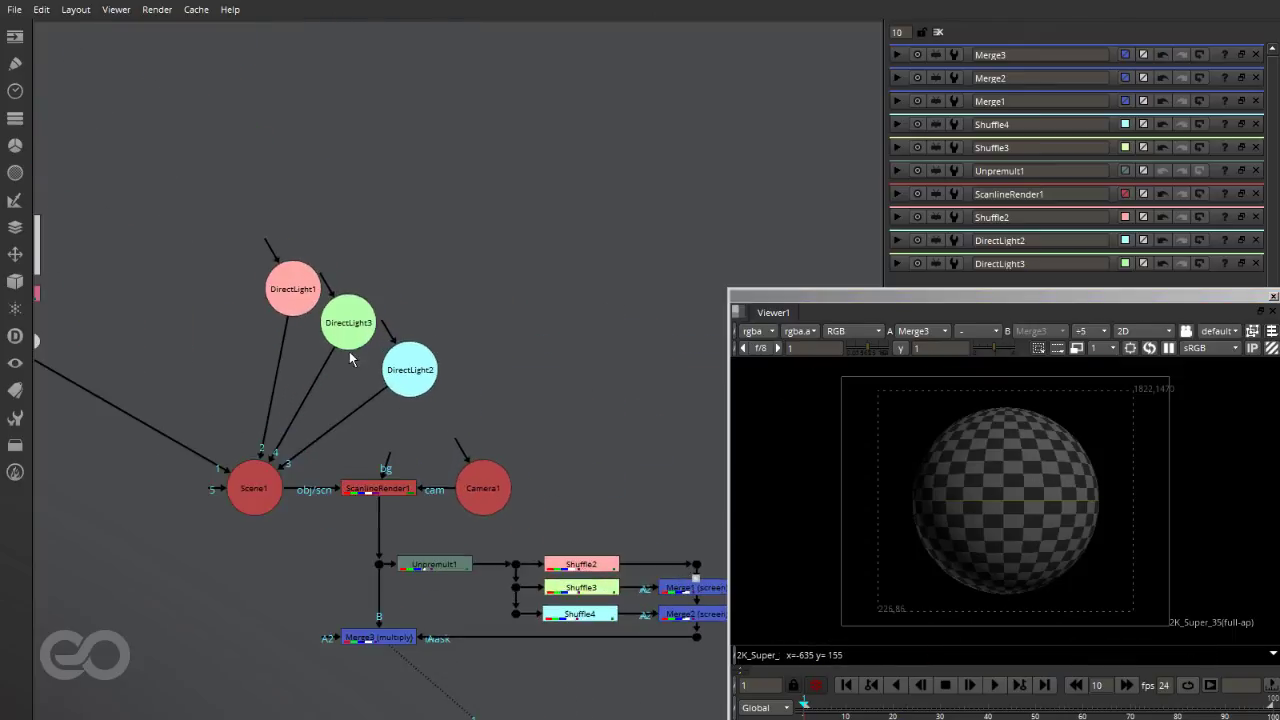
pyautogui.doubleClick(300, 297)
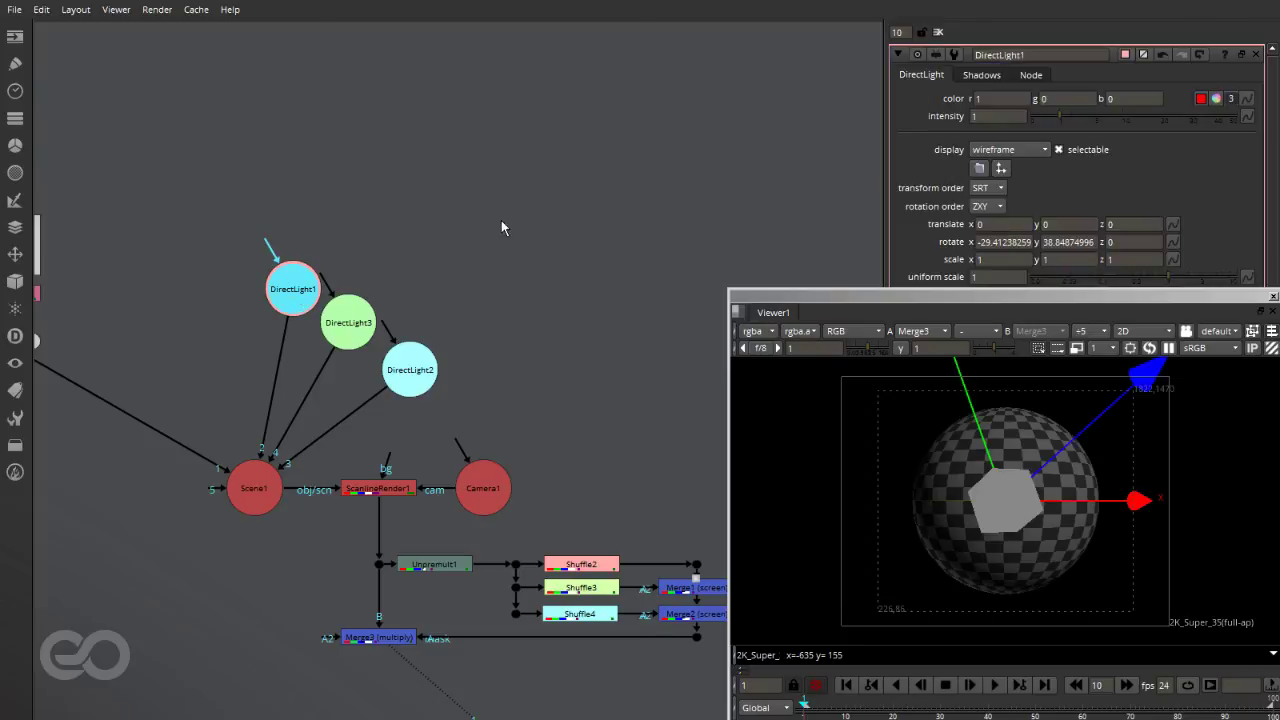
pyautogui.moveTo(1062, 117)
pyautogui.mouseDown()
pyautogui.moveTo(1084, 138)
pyautogui.moveTo(1066, 140)
pyautogui.mouseUp()
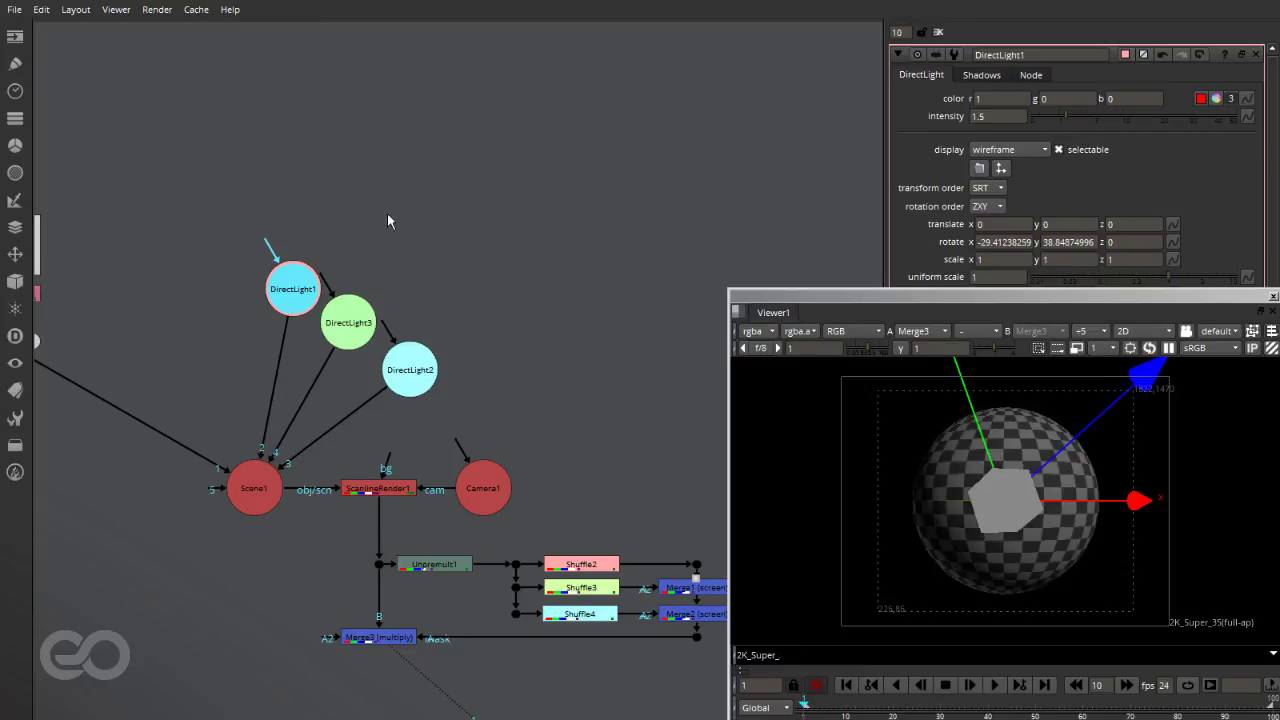
pyautogui.click(321, 196)
pyautogui.scroll(-3, 522, 638)
pyautogui.scroll(3, 638, 645)
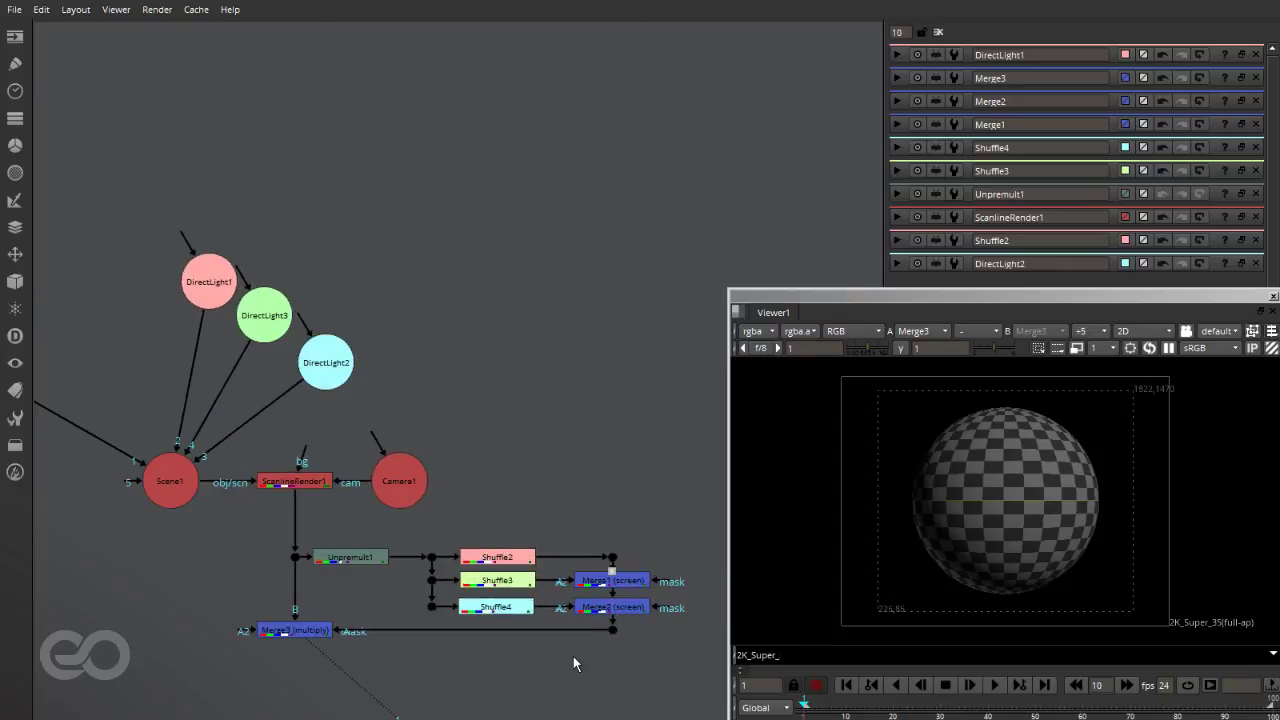
pyautogui.scroll(-3, 621, 652)
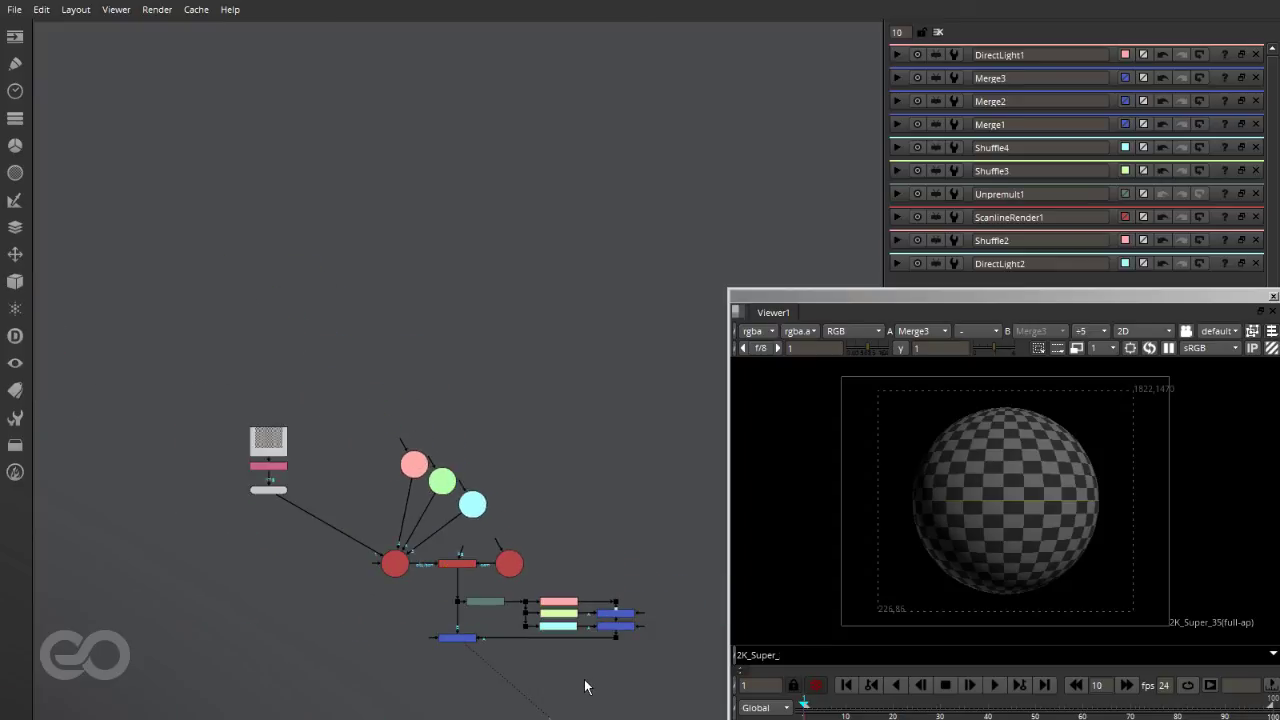
pyautogui.scroll(3, 608, 708)
pyautogui.scroll(-3, 586, 686)
pyautogui.scroll(5, 580, 686)
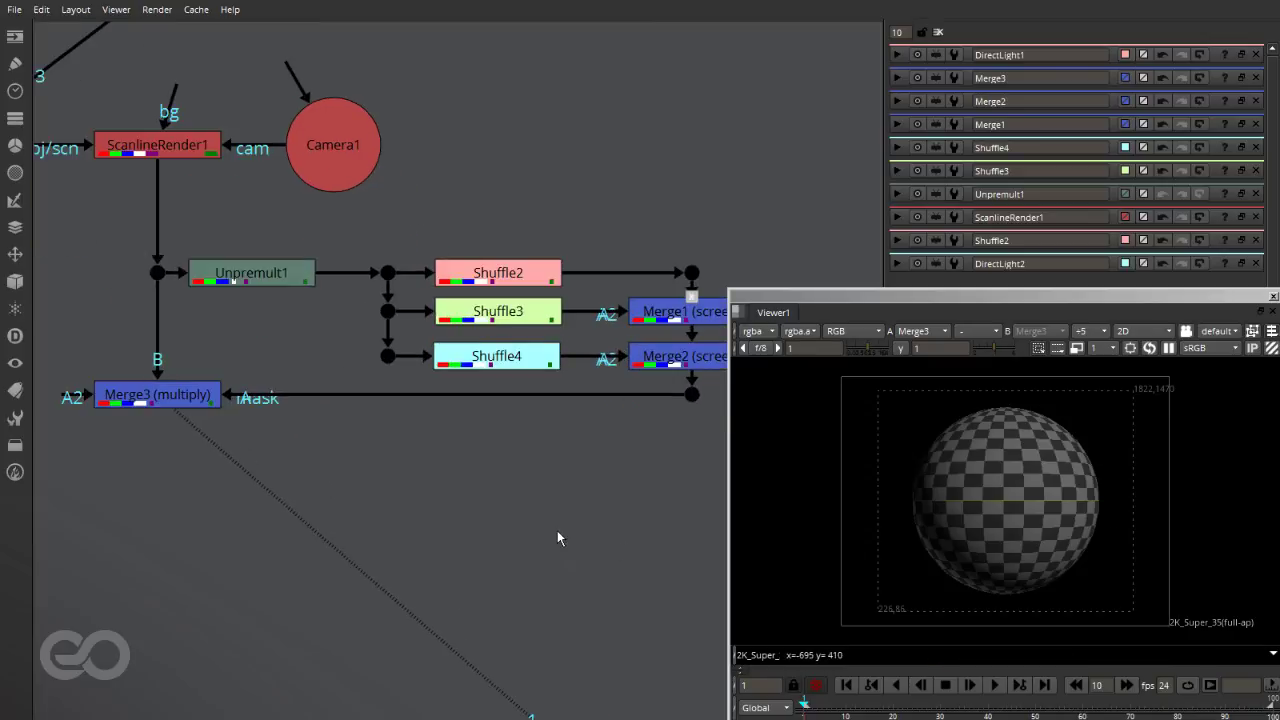
pyautogui.scroll(-4, 475, 493)
pyautogui.scroll(3, 476, 318)
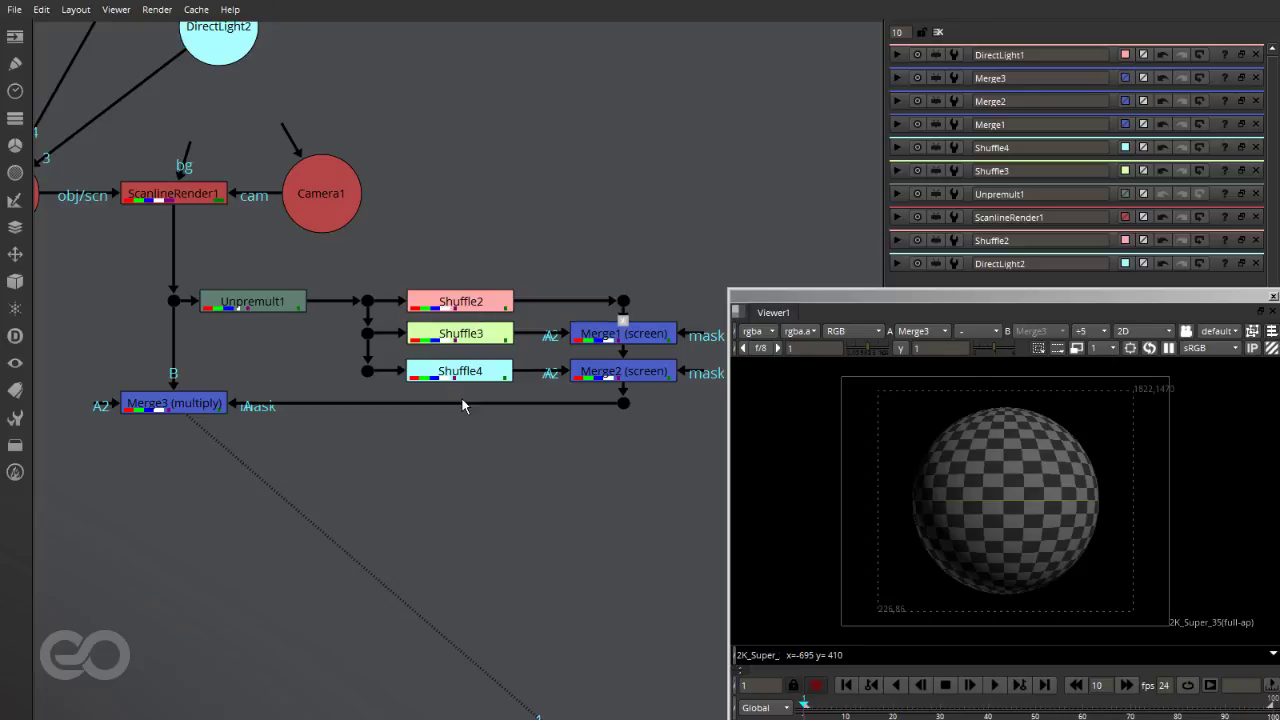
# Move Merge1, Merge2 and their dots together farther right of the Shuffle nodes, widening the gap
pyautogui.scroll(-4, 457, 397)
pyautogui.scroll(3, 547, 414)
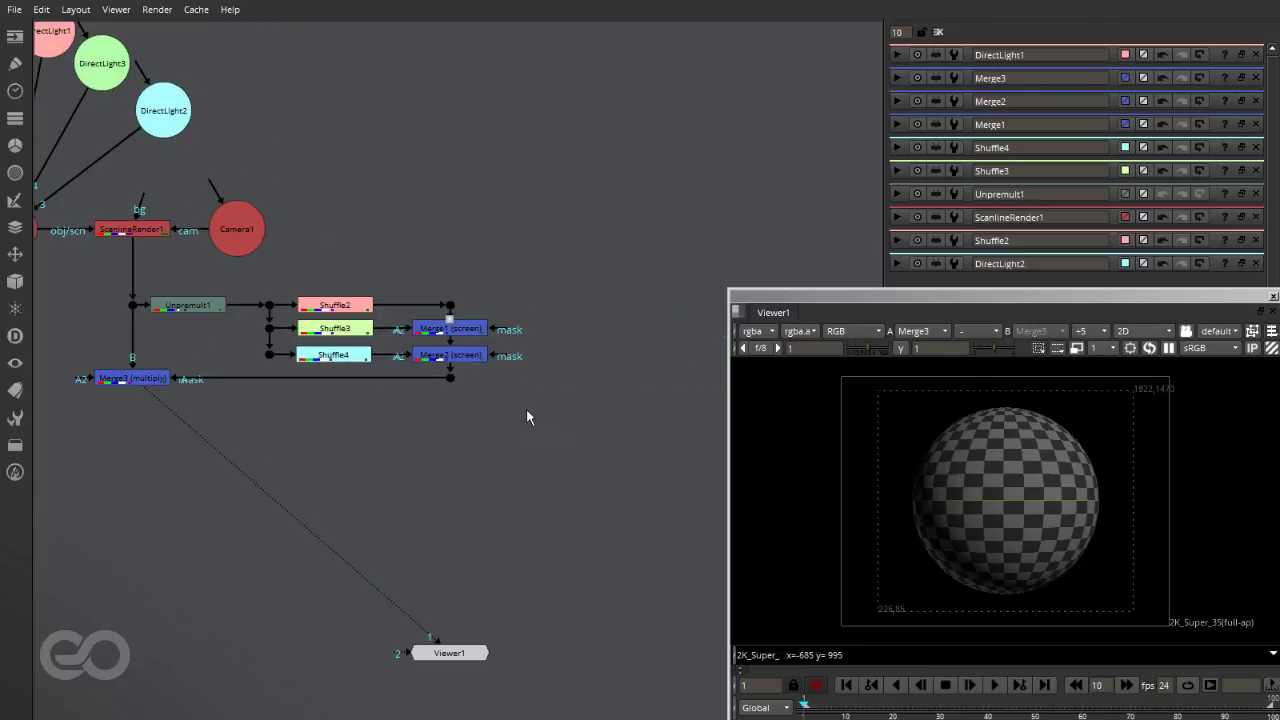
pyautogui.moveTo(549, 424); pyautogui.dragTo(402, 258)
pyautogui.moveTo(450, 328); pyautogui.dragTo(642, 328)
# Stagger Shuffle3 and Shuffle4 diagonally to the right beneath Shuffle2, leaving free space under each Shuffle
pyautogui.moveTo(320, 327); pyautogui.dragTo(401, 328)
pyautogui.moveTo(322, 357); pyautogui.dragTo(516, 365)
pyautogui.click(414, 334)
pyautogui.click(468, 440)
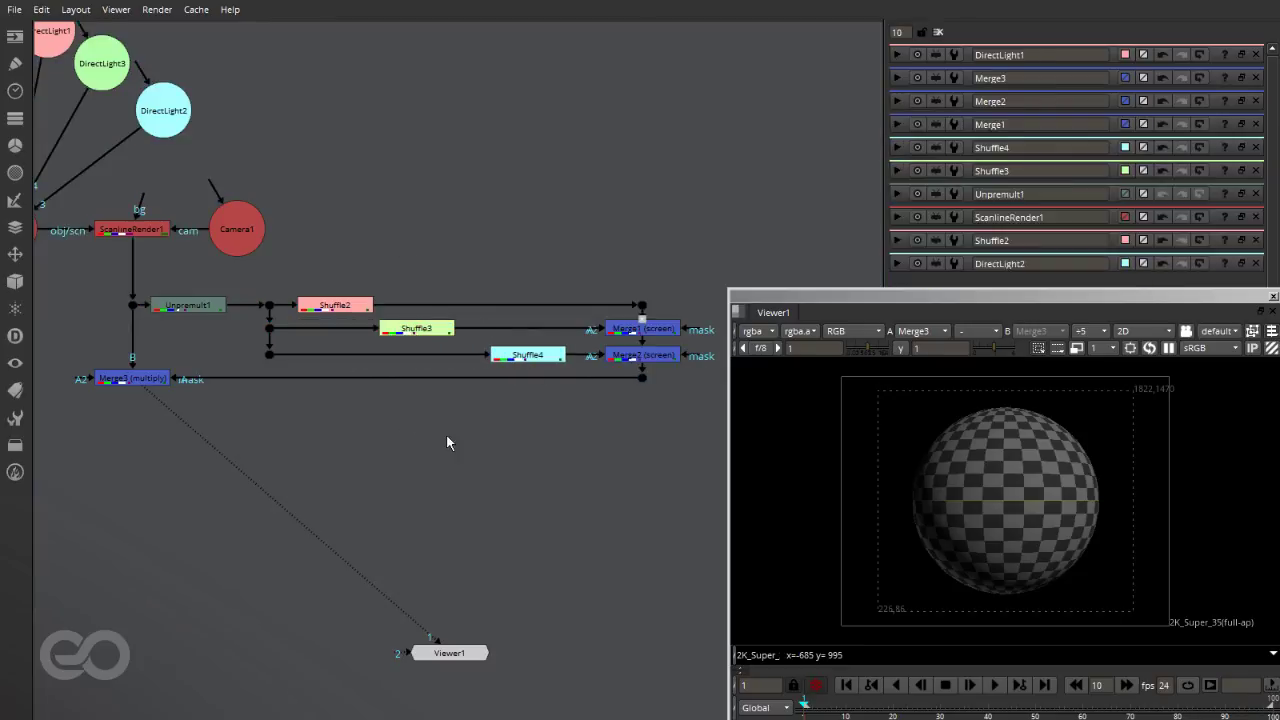
pyautogui.click(324, 306)
pyautogui.moveTo(446, 340); pyautogui.dragTo(463, 340)
pyautogui.click(452, 553)
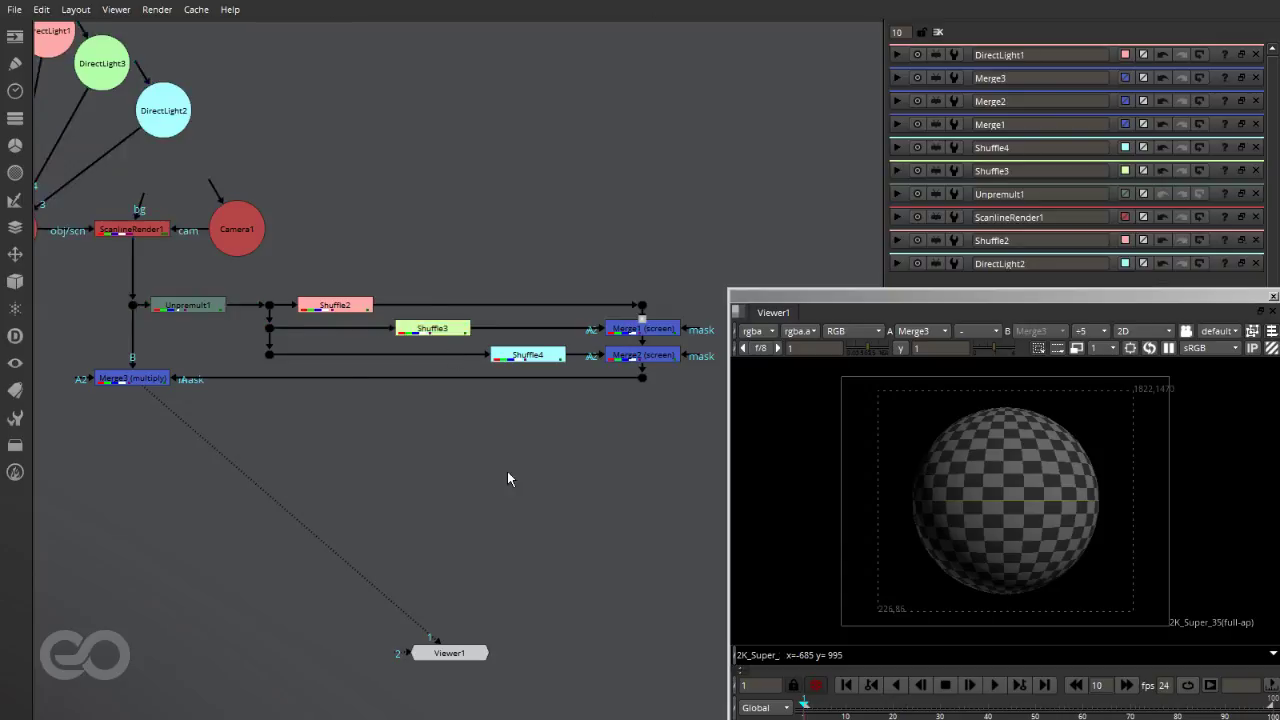
# Add a Blur node below Shuffle2, connect its input to Shuffle2 and view it in Viewer1
pyautogui.scroll(-4, 490, 512)
pyautogui.scroll(3, 414, 528)
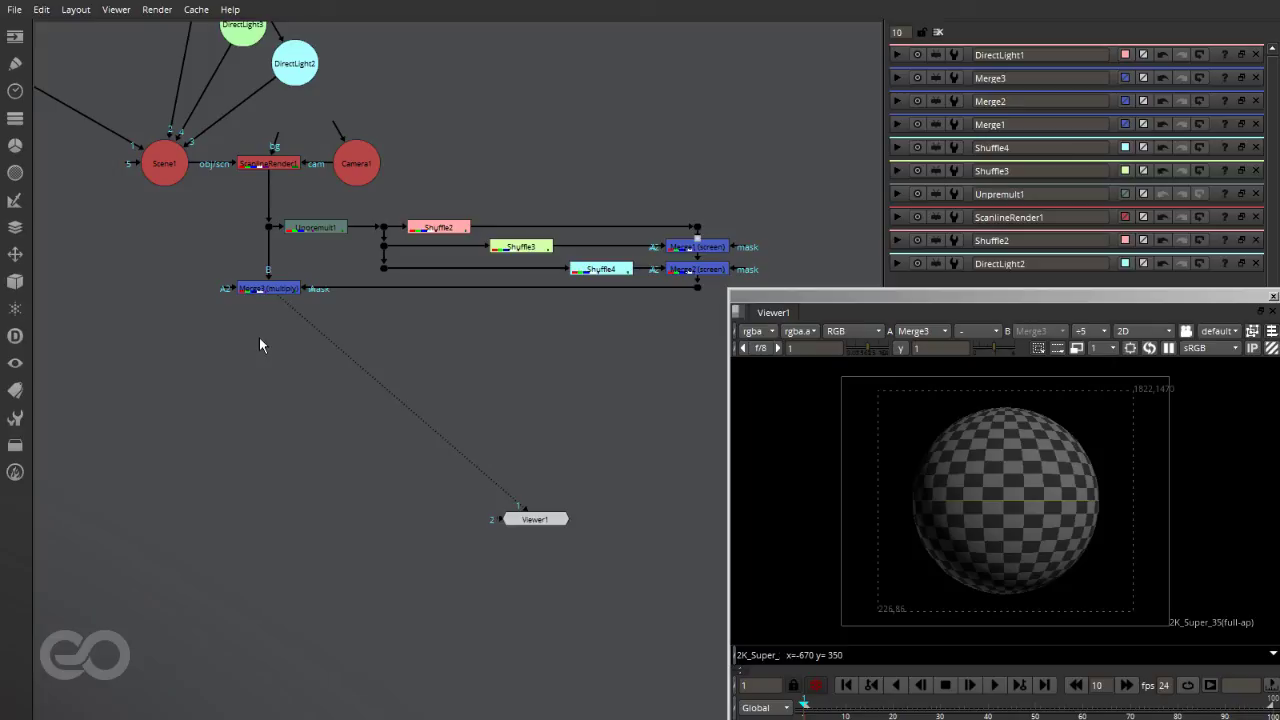
pyautogui.press('b')
pyautogui.moveTo(259, 337); pyautogui.dragTo(468, 341)
pyautogui.moveTo(460, 230); pyautogui.dragTo(459, 231)
pyautogui.moveTo(465, 344)
pyautogui.mouseDown()
pyautogui.moveTo(421, 313)
pyautogui.moveTo(447, 333)
pyautogui.mouseUp()
pyautogui.press('1')
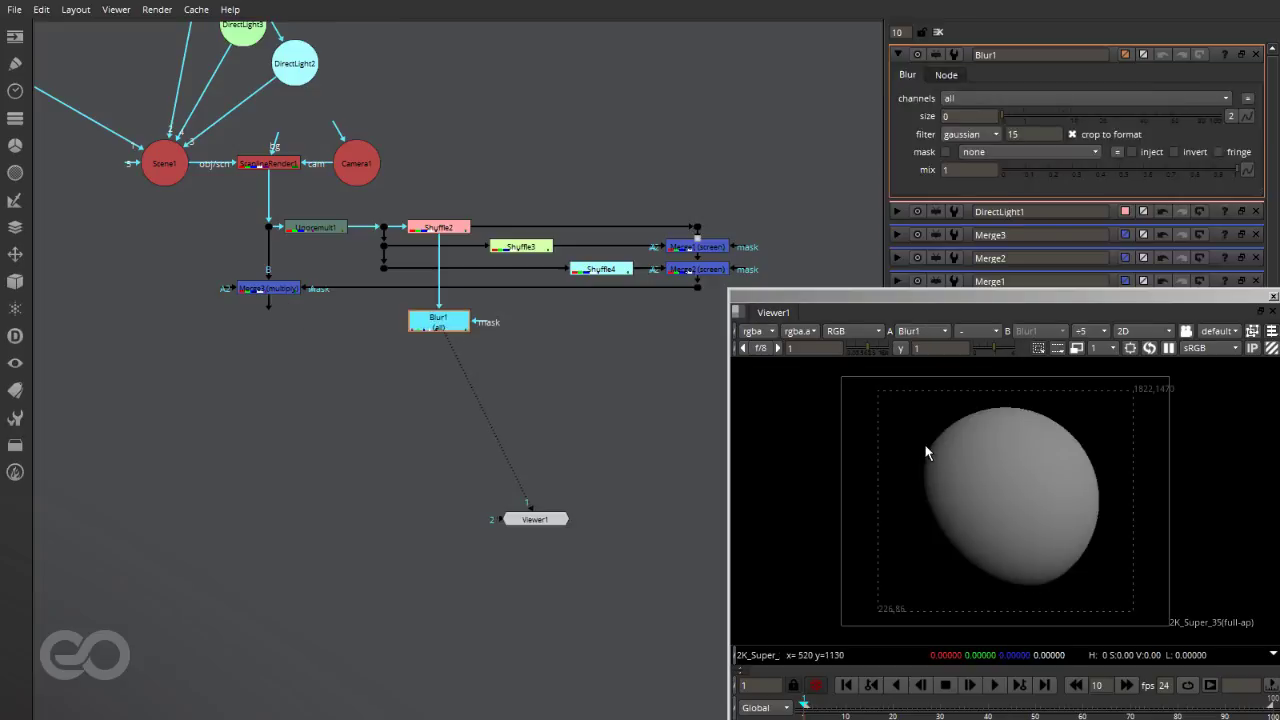
# Set Blur1's size to 100 and check the softened sphere edge in Viewer1
pyautogui.moveTo(1003, 127); pyautogui.dragTo(1222, 130)
pyautogui.scroll(7, 1062, 444)
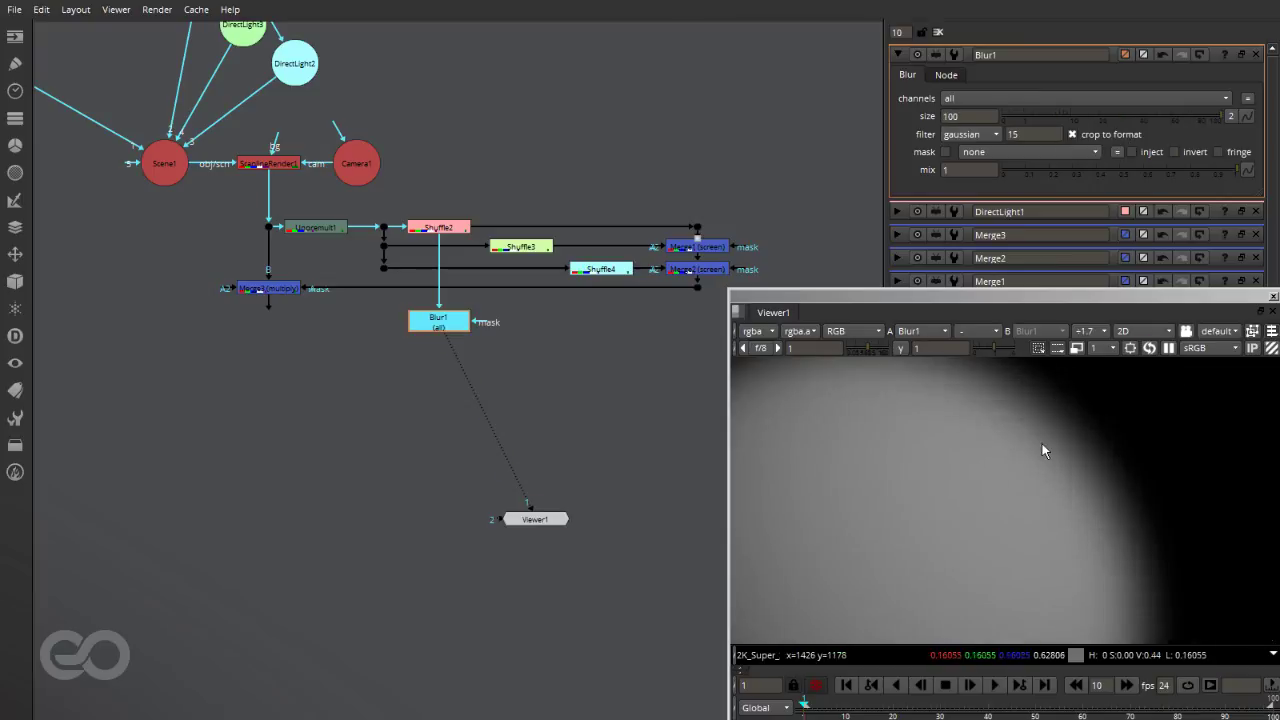
pyautogui.scroll(-4, 1065, 449)
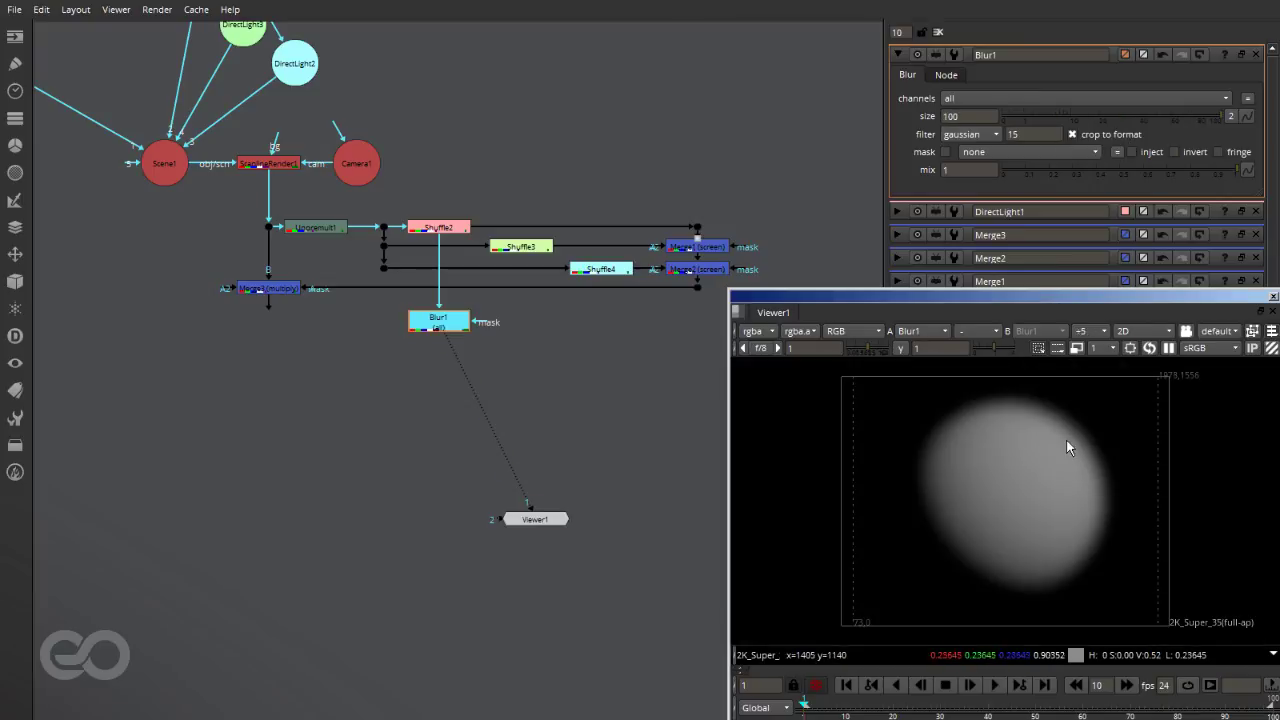
pyautogui.scroll(1, 1067, 418)
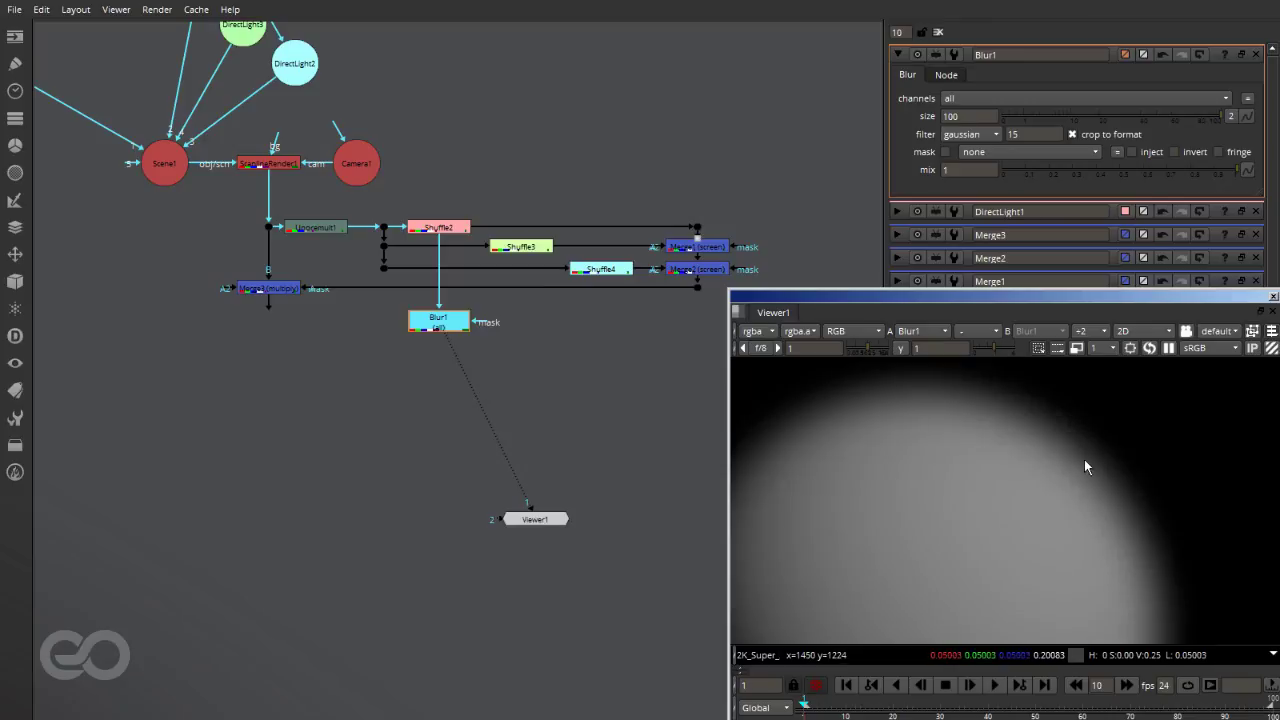
# Mask Blur1 with the rgba.red channel and invert the mask
pyautogui.click(1000, 152)
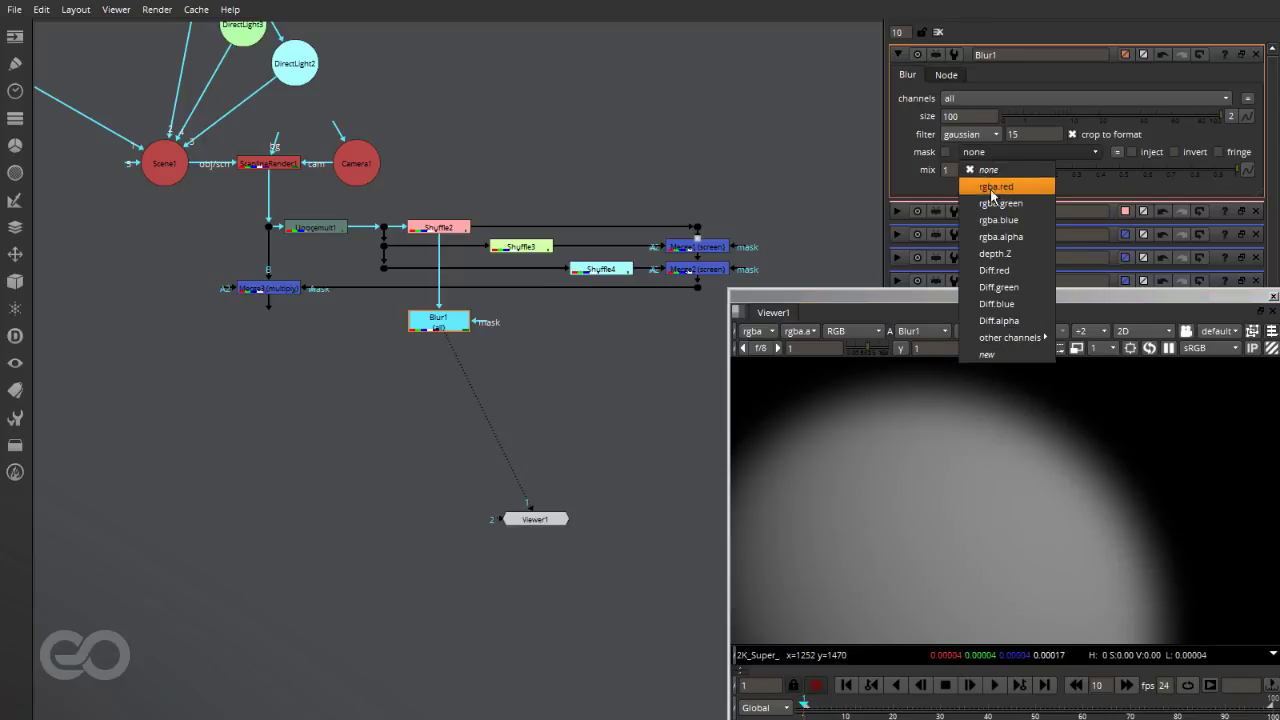
pyautogui.click(996, 188)
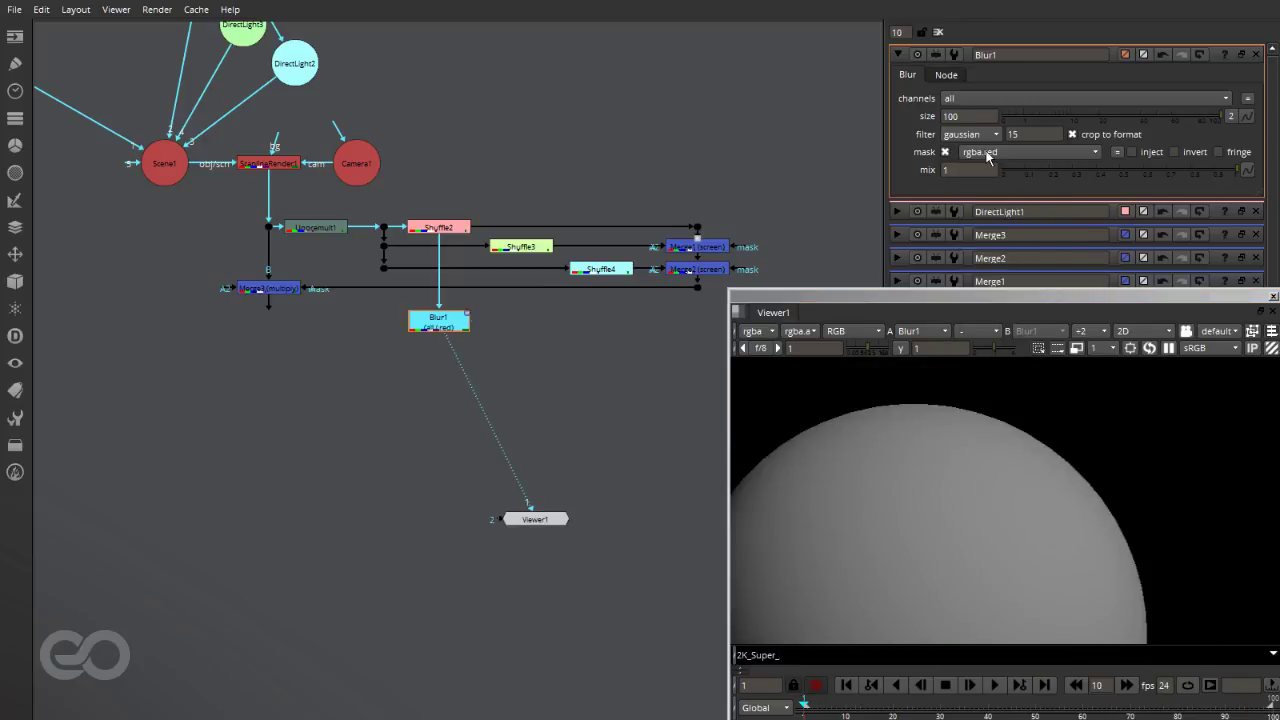
pyautogui.click(1188, 153)
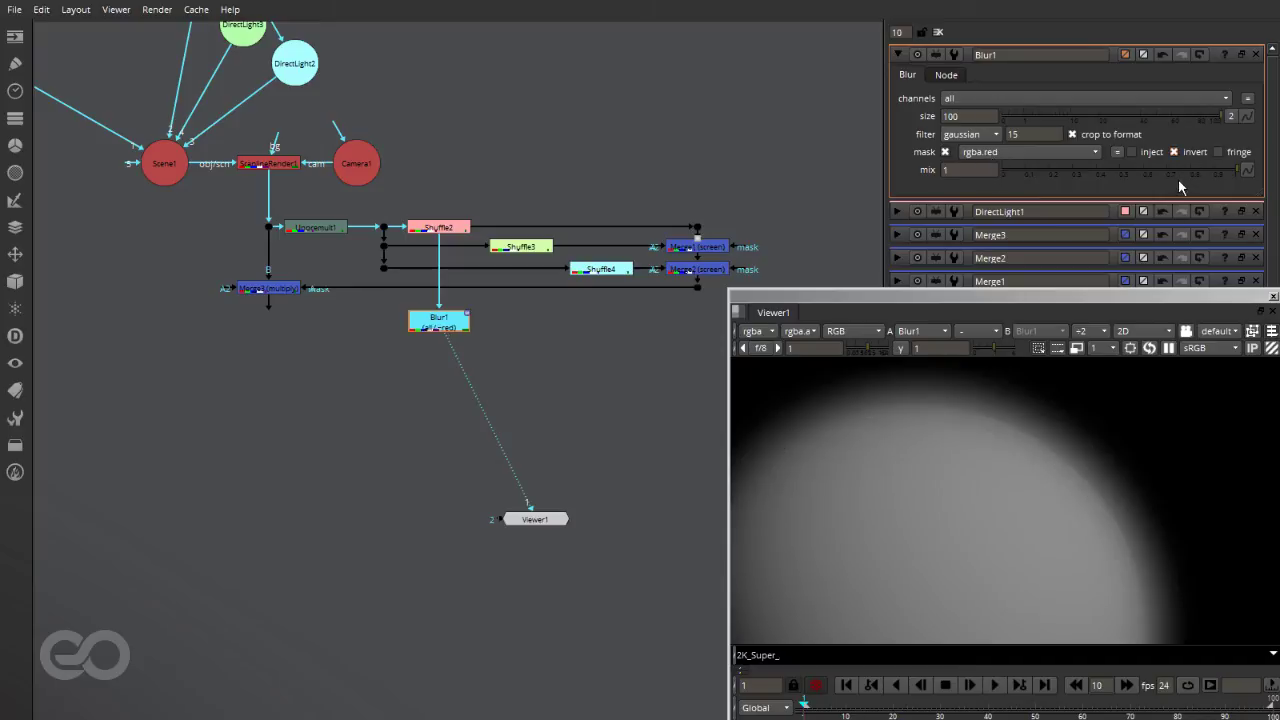
# Reduce Blur1's size to 39.5 and inspect the blurred sphere edge up close in Viewer1
pyautogui.scroll(3, 1071, 514)
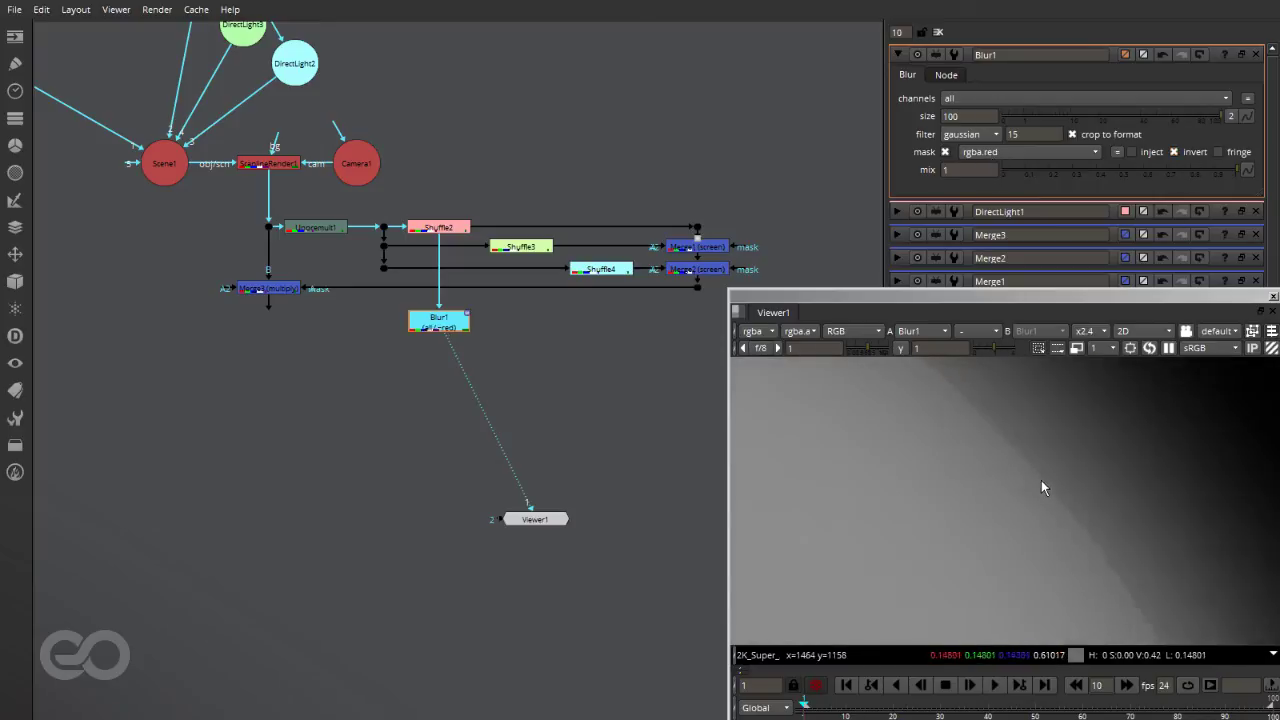
pyautogui.scroll(-5, 1100, 540)
pyautogui.scroll(3, 1014, 458)
pyautogui.scroll(-4, 1017, 540)
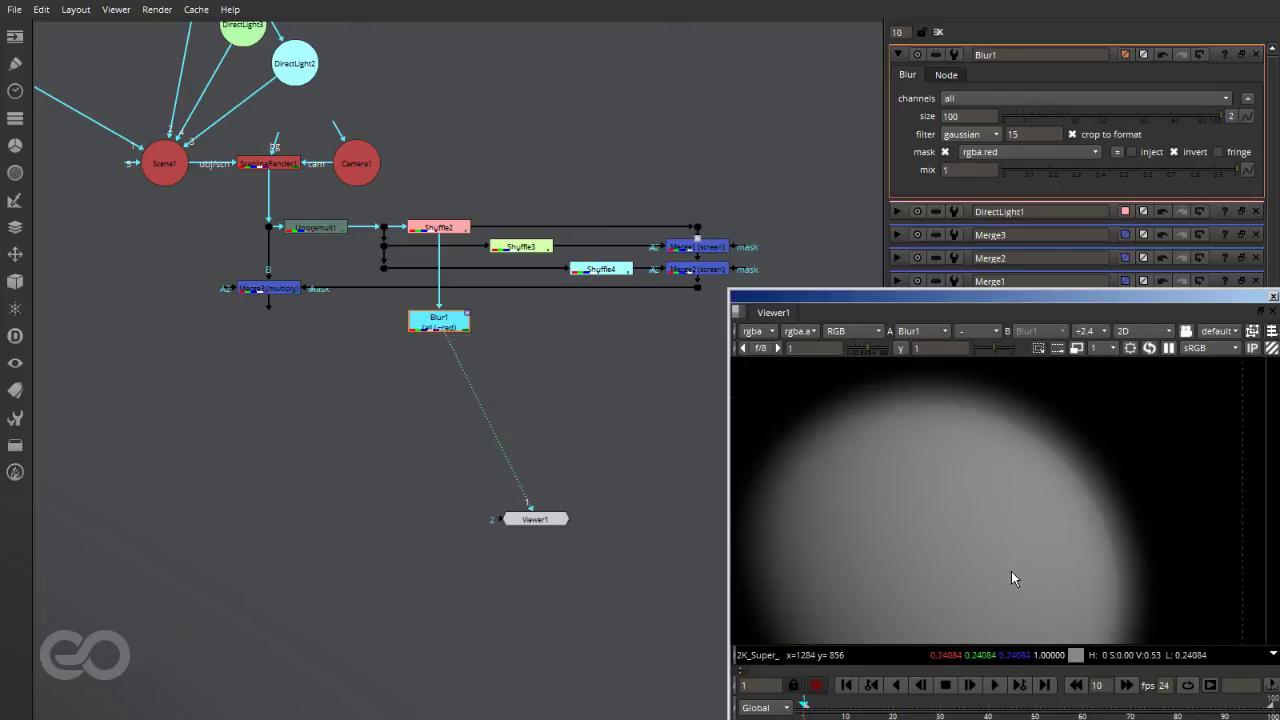
pyautogui.click(1032, 118)
pyautogui.click(1140, 116)
pyautogui.scroll(8, 1088, 471)
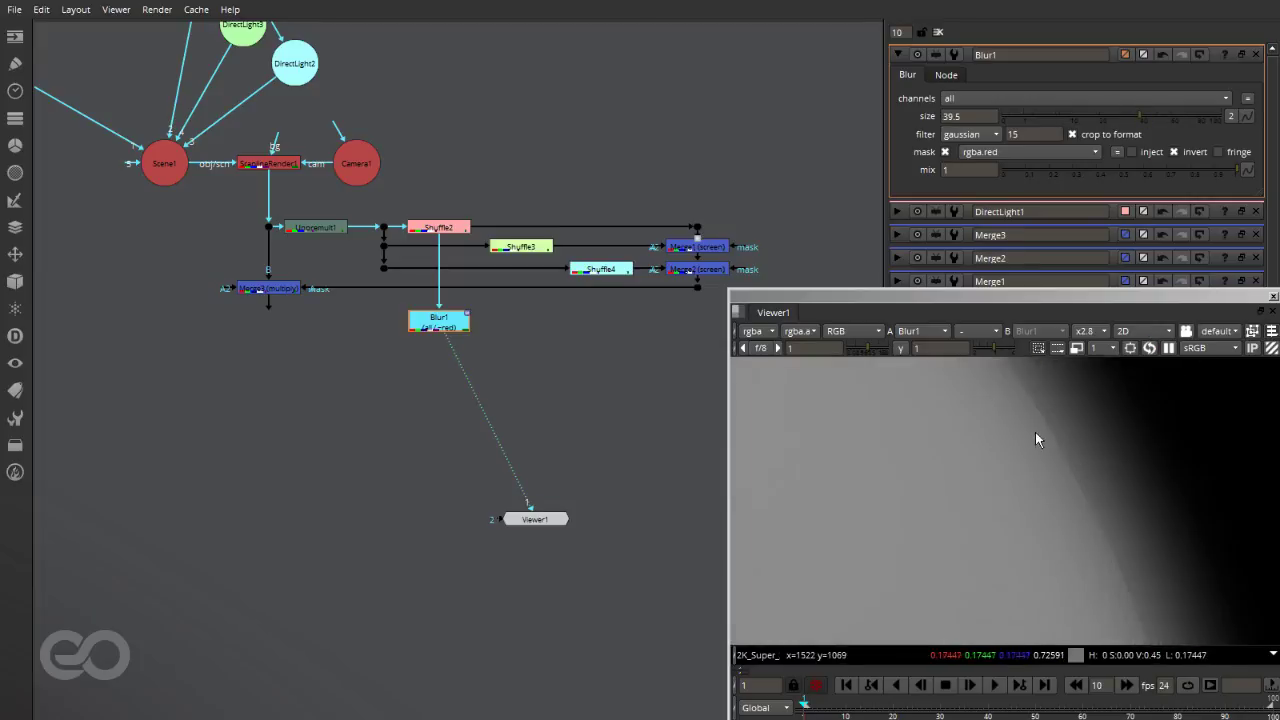
pyautogui.scroll(-6, 1084, 500)
pyautogui.scroll(3, 1072, 430)
pyautogui.scroll(-3, 1073, 430)
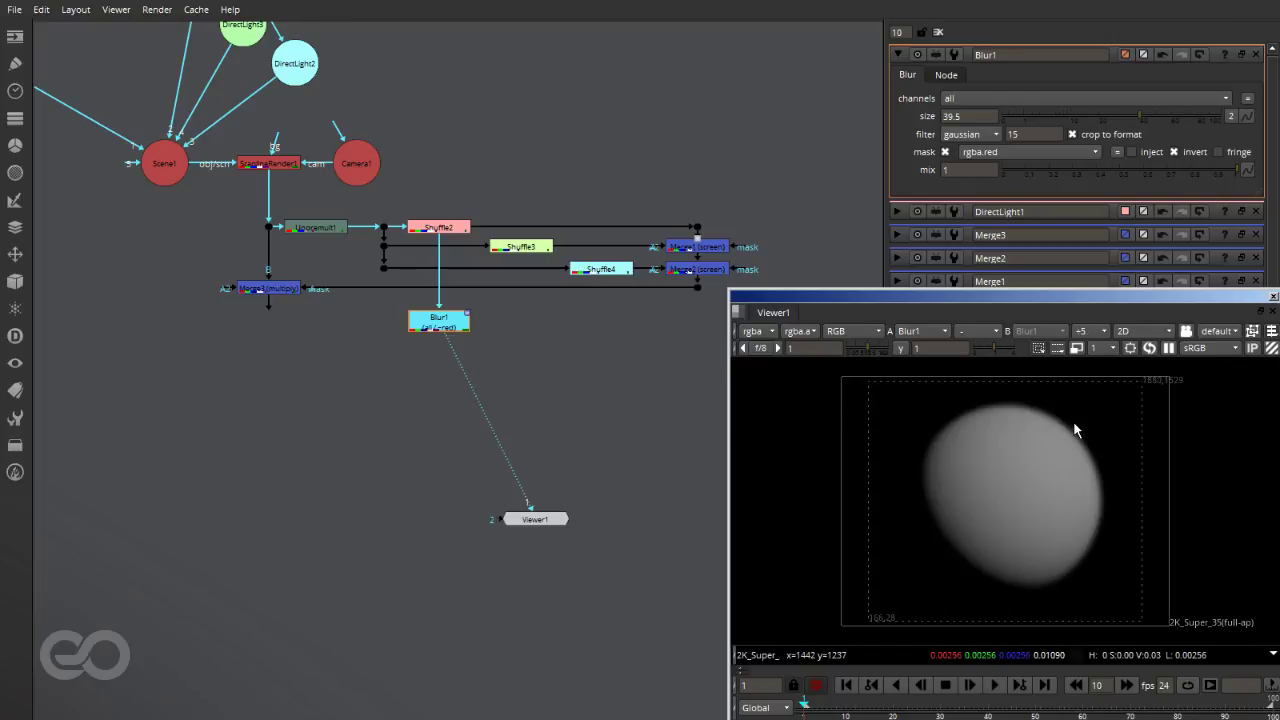
# Add a Grade node directly below Blur1, then try a gamma adjustment and undo it
pyautogui.click(460, 335)
pyautogui.moveTo(456, 333); pyautogui.dragTo(456, 341)
pyautogui.press('g')
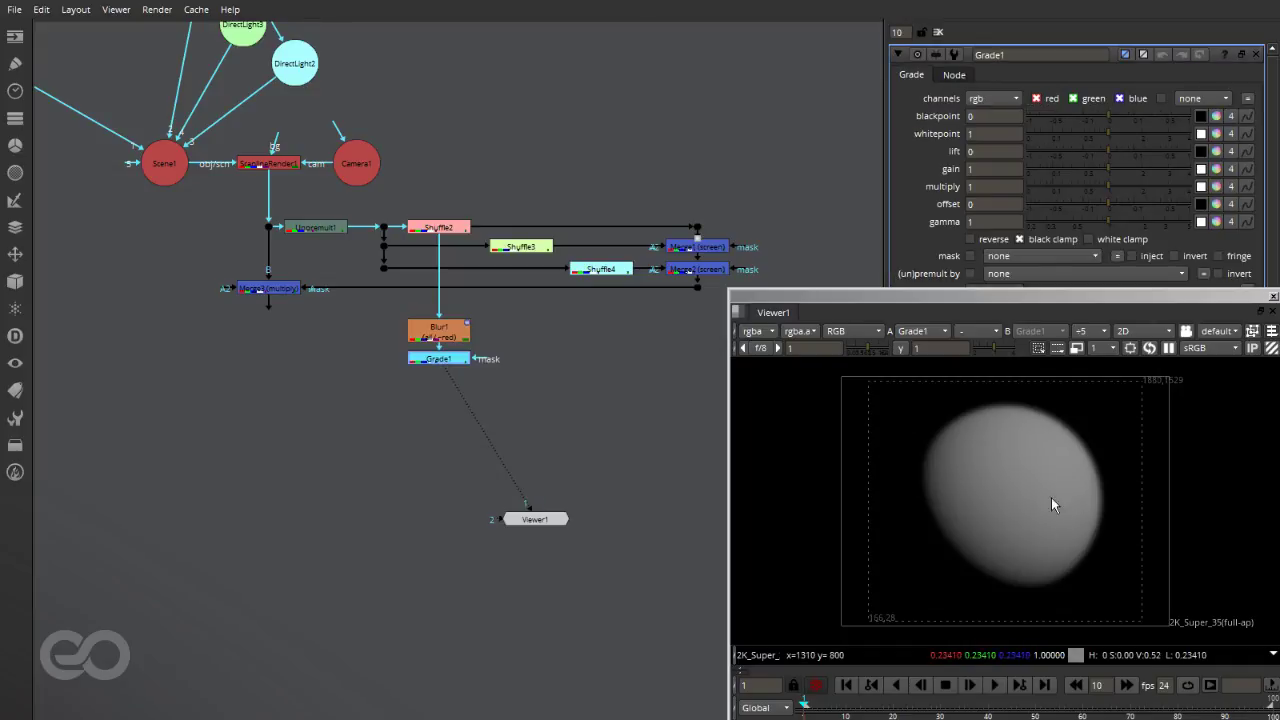
pyautogui.moveTo(1107, 219); pyautogui.dragTo(1081, 240)
pyautogui.hotkey('ctrl', 'z')
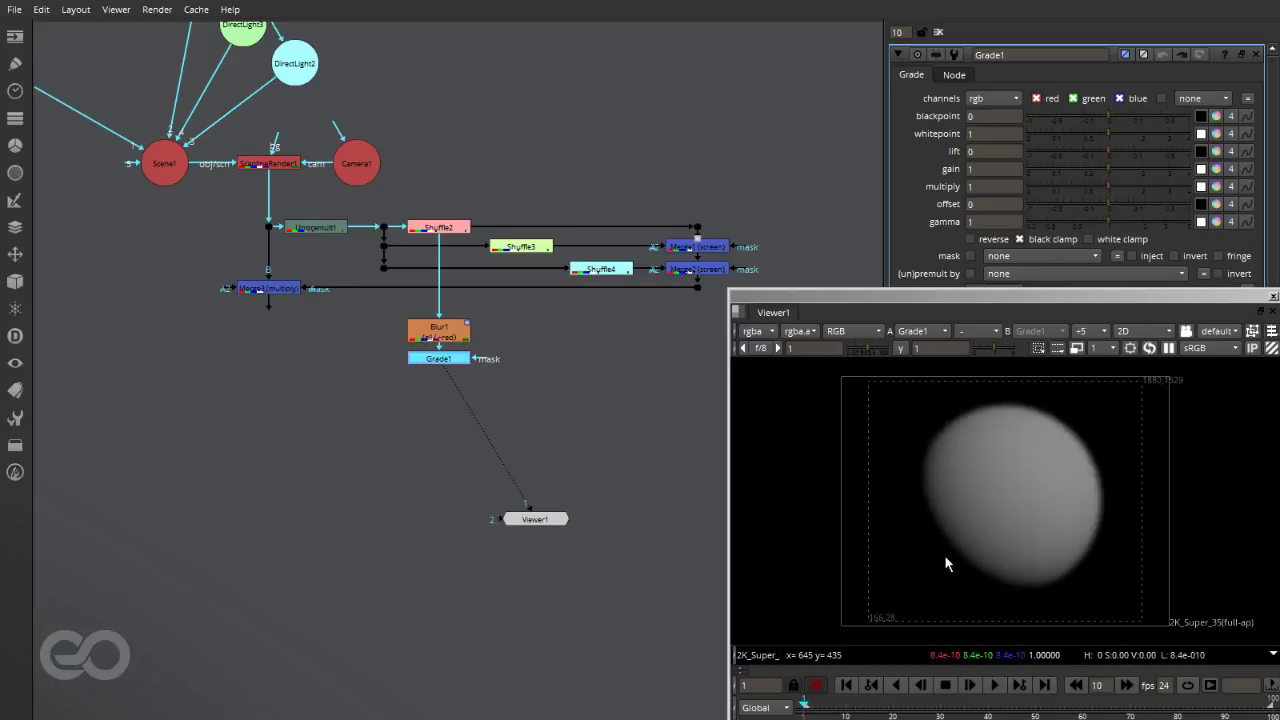
pyautogui.click(580, 447)
# Add a Merge node below Merge3, connect its A input to Grade1 and align it level with Grade1
pyautogui.scroll(3, 390, 340)
pyautogui.scroll(-3, 584, 421)
pyautogui.scroll(4, 473, 363)
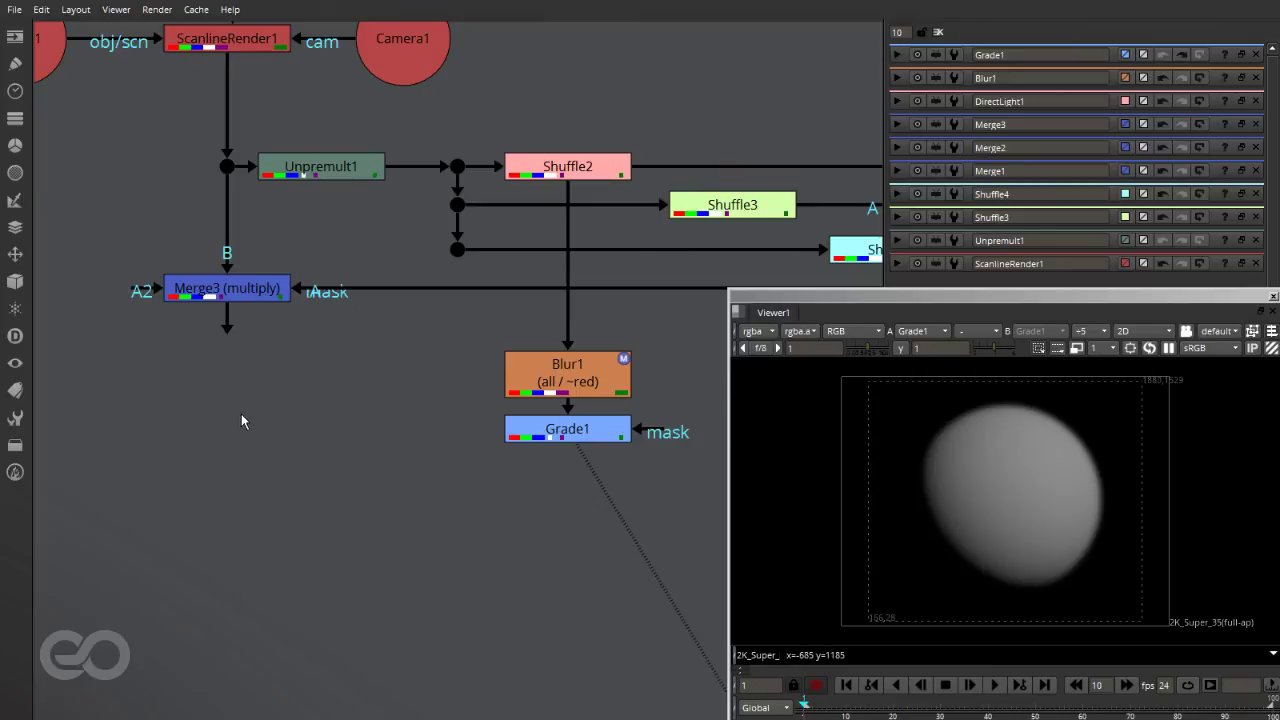
pyautogui.press('m')
pyautogui.moveTo(241, 414); pyautogui.dragTo(228, 430)
pyautogui.moveTo(240, 384); pyautogui.dragTo(233, 294)
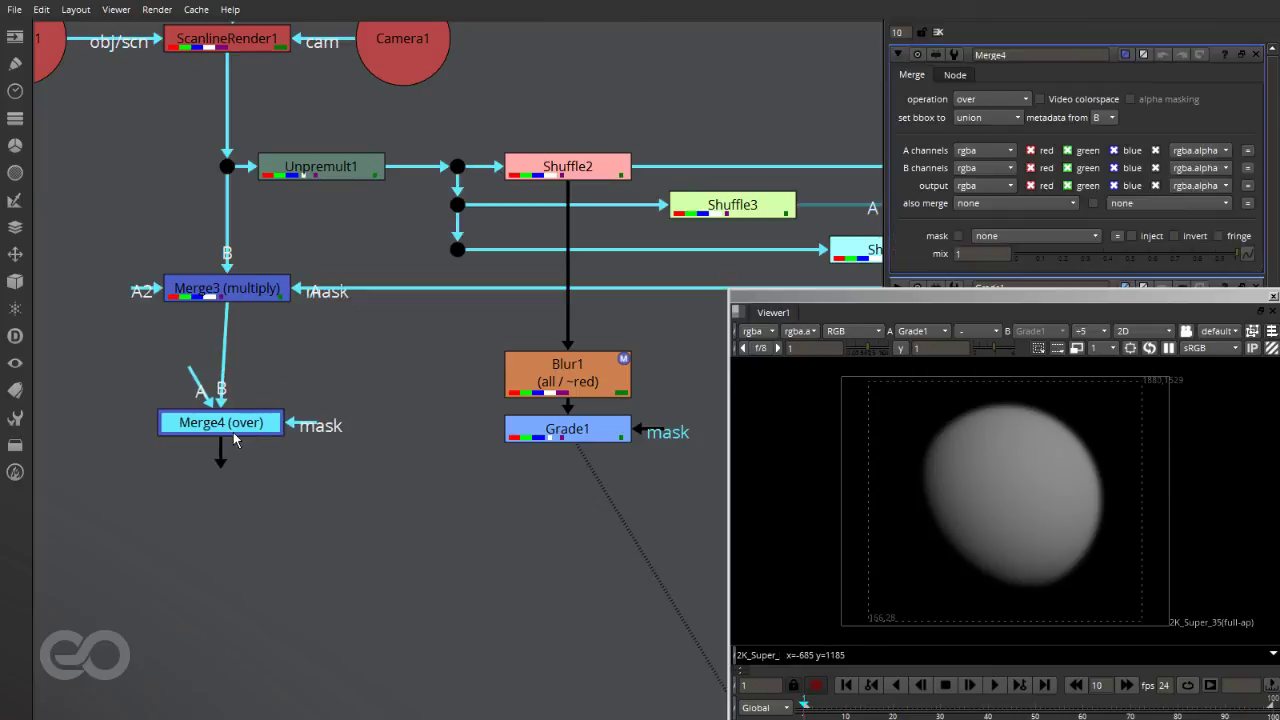
pyautogui.moveTo(233, 437); pyautogui.dragTo(248, 435)
pyautogui.moveTo(205, 383); pyautogui.dragTo(560, 430)
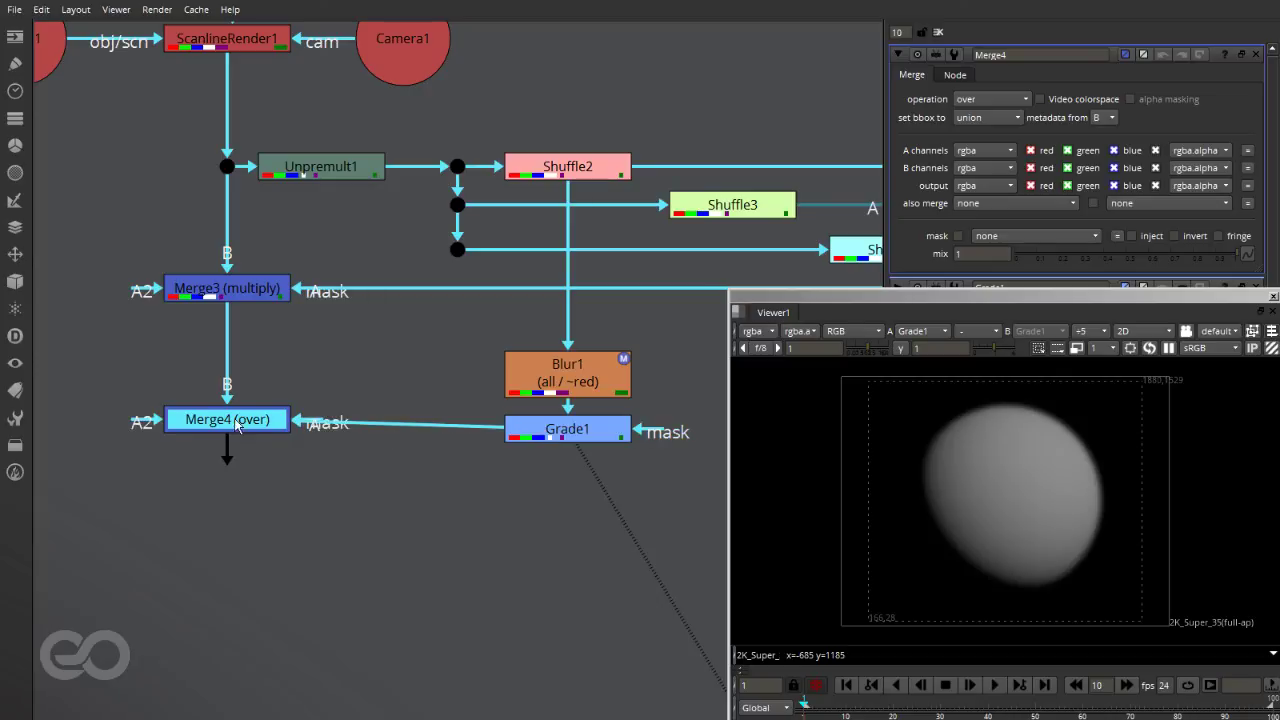
pyautogui.moveTo(240, 419); pyautogui.dragTo(240, 428)
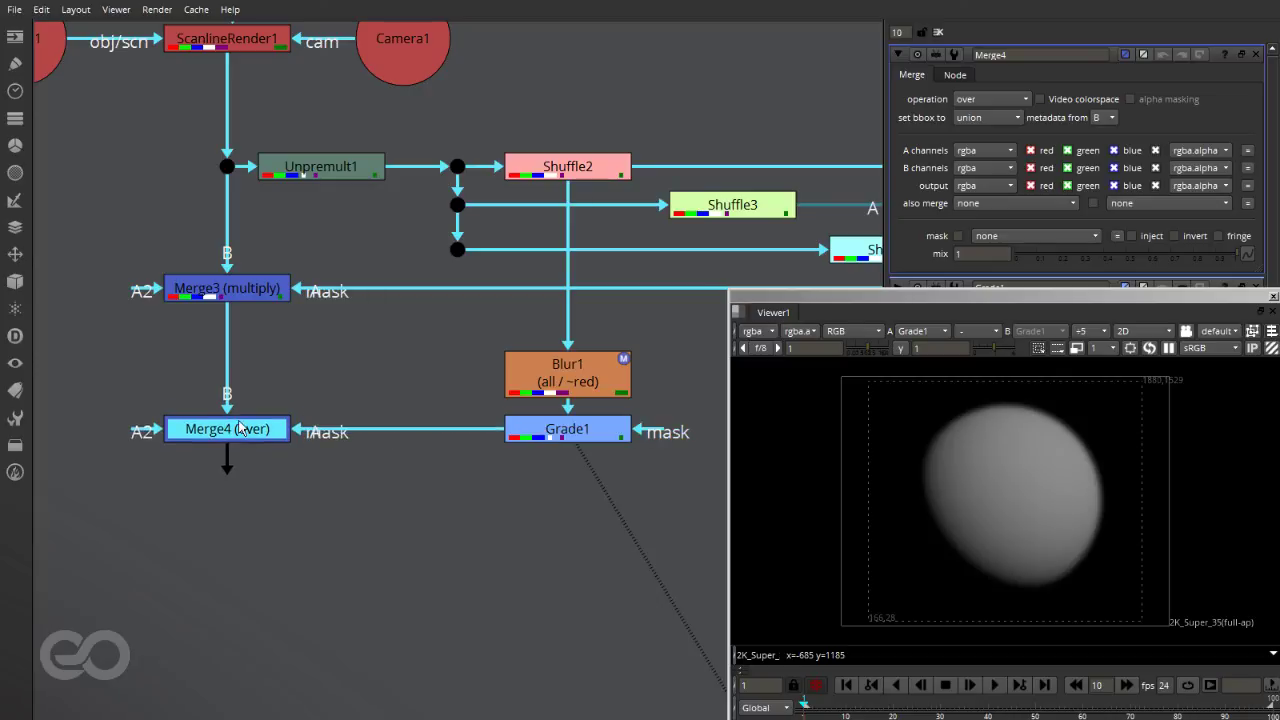
# Set Merge4's operation to screen and view its result in Viewer1
pyautogui.click(967, 101)
pyautogui.click(990, 382)
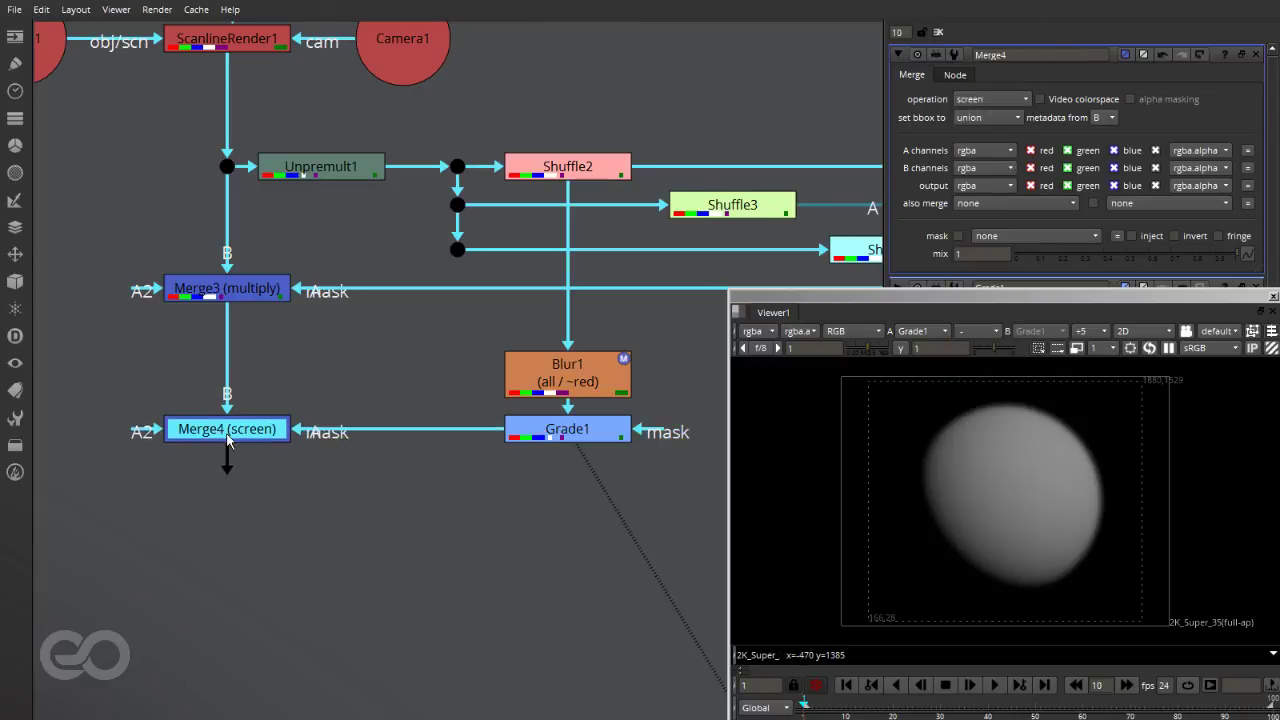
pyautogui.press('1')
pyautogui.click(331, 532)
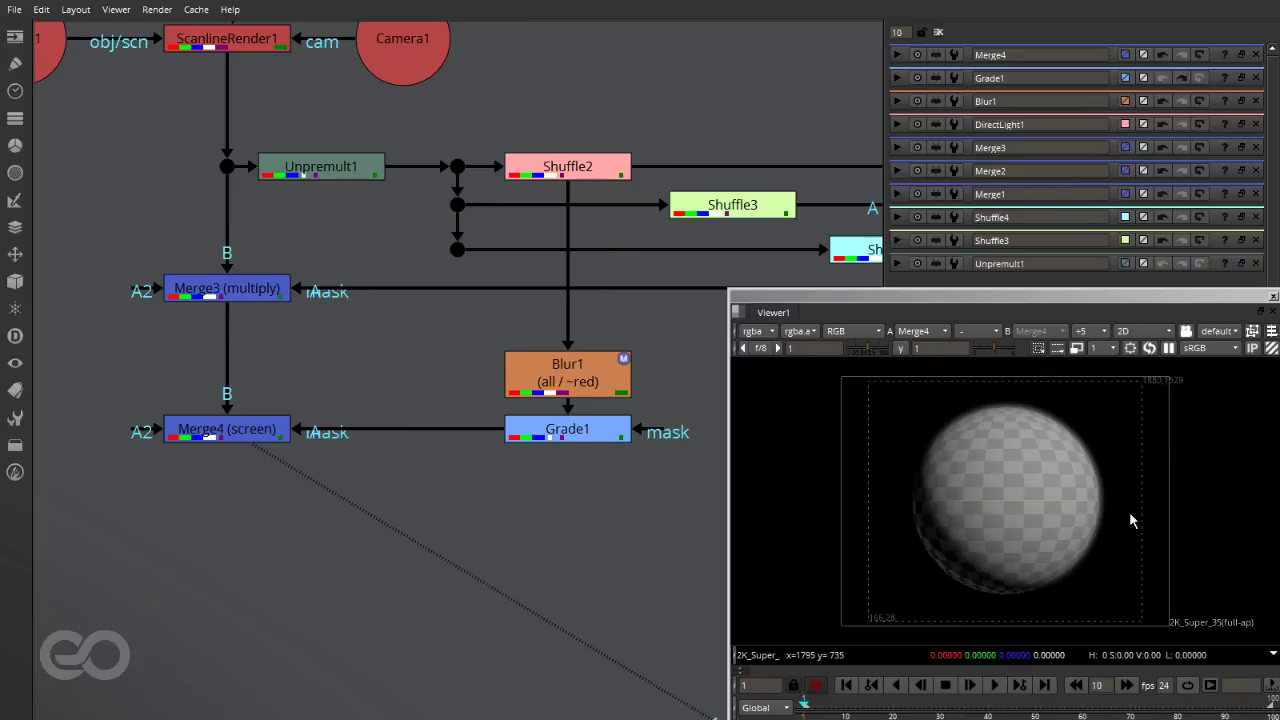
# Try a whitepoint adjustment on Grade1 and undo it
pyautogui.doubleClick(578, 437)
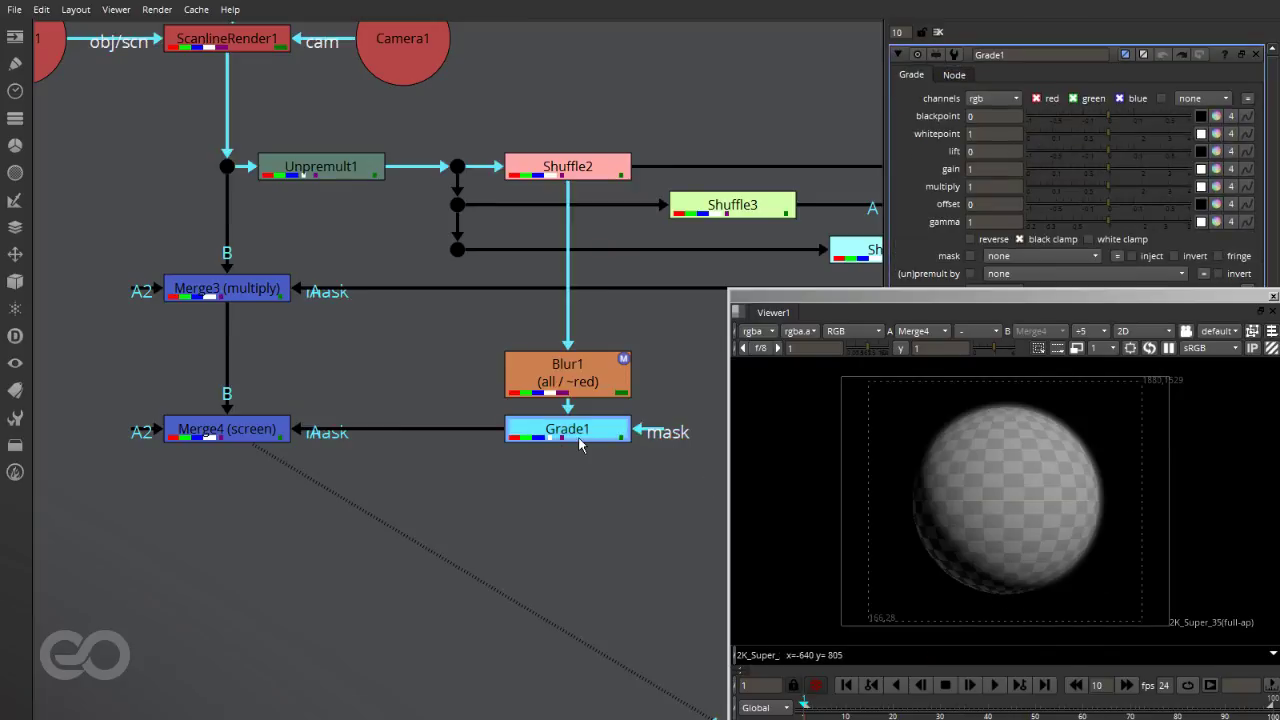
pyautogui.moveTo(1110, 137); pyautogui.dragTo(1155, 146)
pyautogui.hotkey('ctrl', 'z')
pyautogui.click(678, 560)
# Duplicate Blur1 and Grade1, place the copies below Shuffle3 and connect the new blur to Shuffle3
pyautogui.scroll(-4, 493, 553)
pyautogui.scroll(3, 661, 598)
pyautogui.scroll(1, 661, 604)
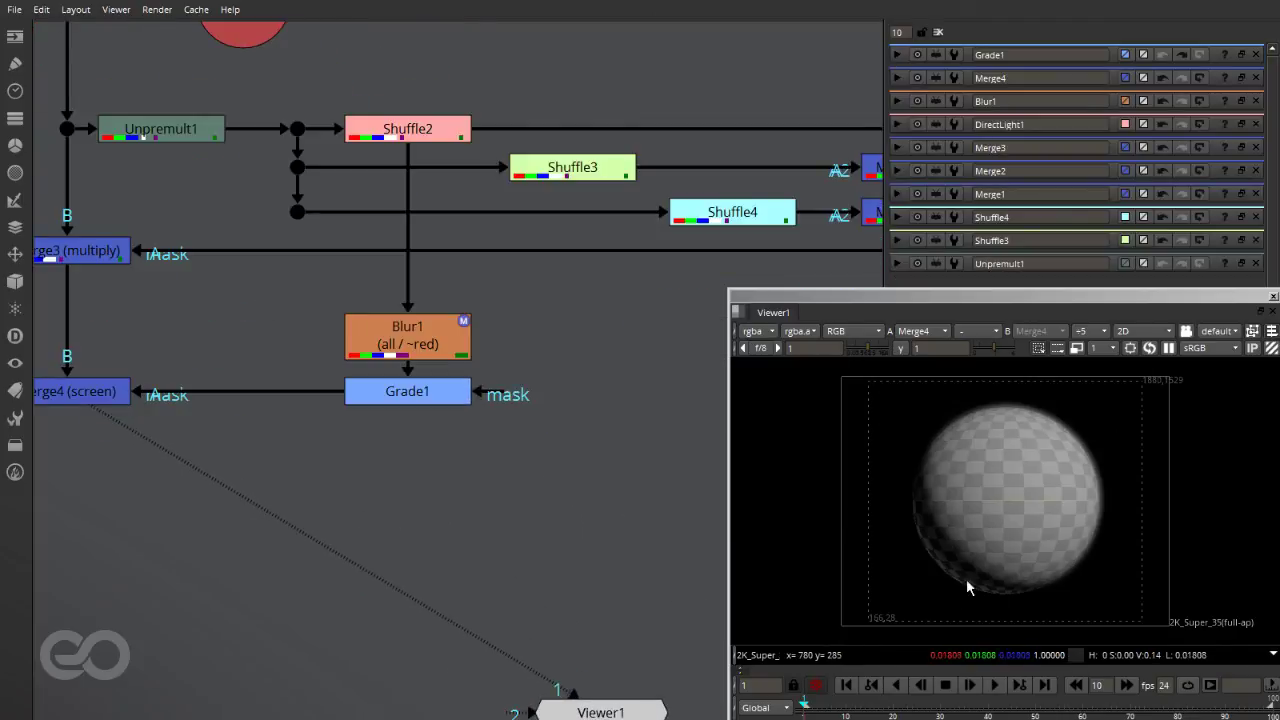
pyautogui.scroll(-3, 349, 486)
pyautogui.scroll(2, 229, 469)
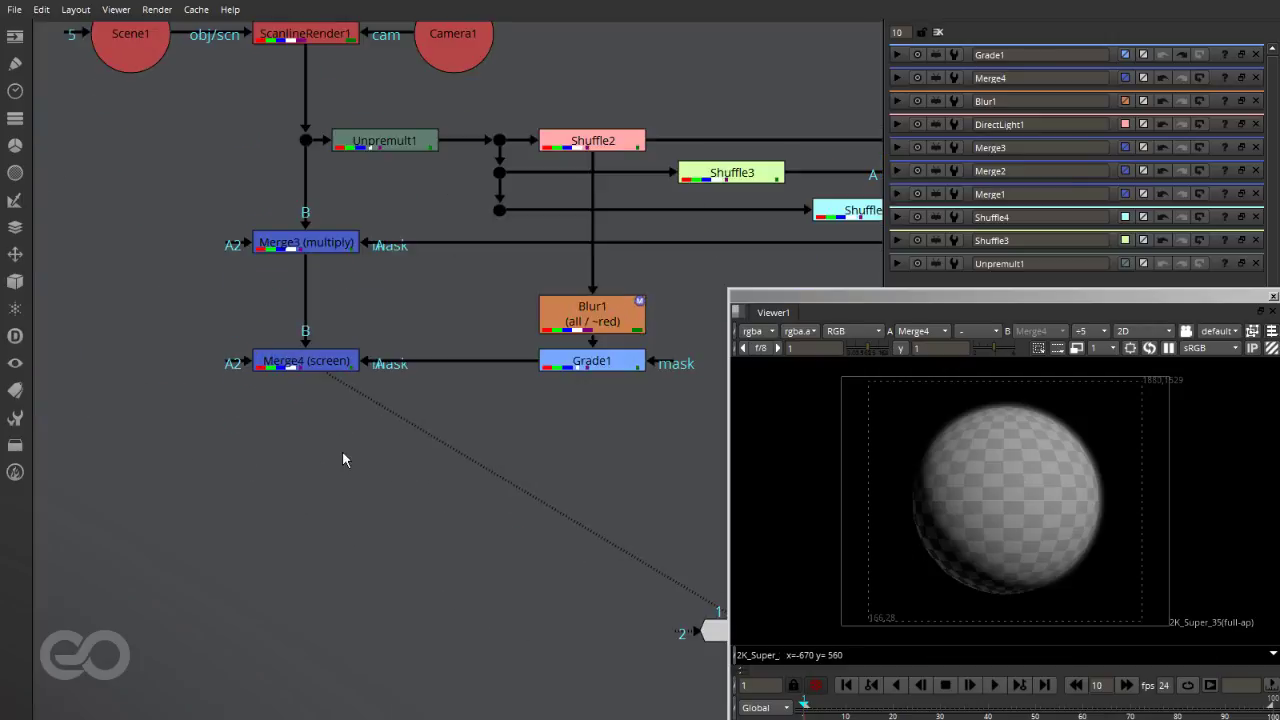
pyautogui.scroll(-5, 160, 368)
pyautogui.scroll(4, 460, 402)
pyautogui.moveTo(290, 350); pyautogui.dragTo(134, 249)
pyautogui.hotkey('ctrl', 'c')
pyautogui.hotkey('ctrl', 'v')
pyautogui.moveTo(321, 335); pyautogui.dragTo(320, 158)
pyautogui.click(489, 418)
pyautogui.scroll(-3, 613, 517)
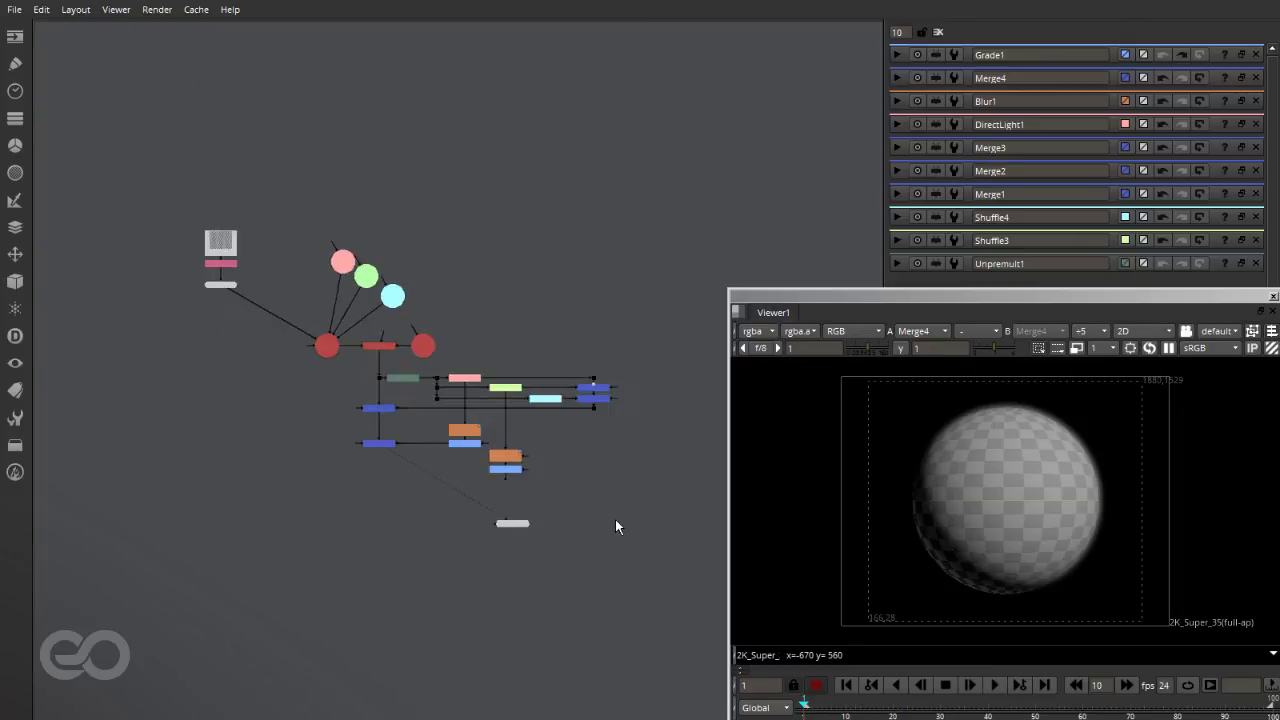
pyautogui.scroll(3, 498, 472)
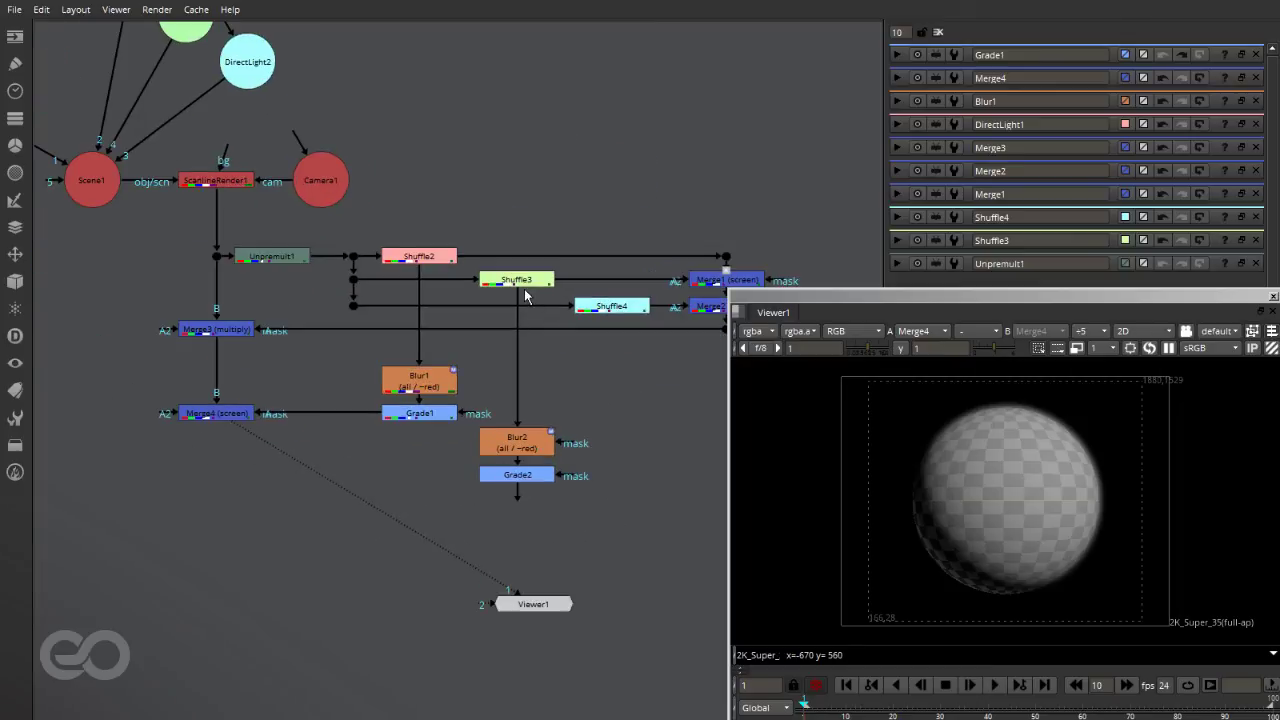
# View Shuffle3's light pass in Viewer1
pyautogui.click(524, 285)
pyautogui.press('1')
pyautogui.click(597, 391)
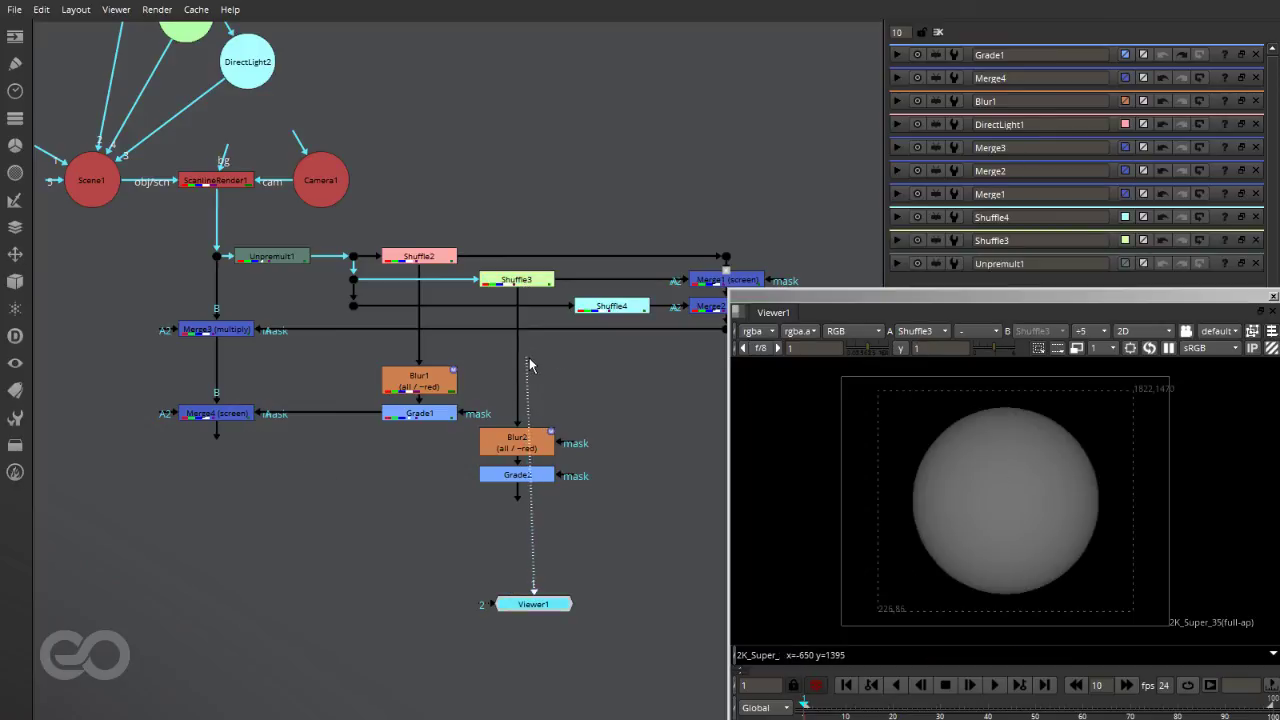
# Reconnect Blur2 to Shuffle4, move Blur2 and Grade2 beneath it and view Grade2 in Viewer1
pyautogui.moveTo(521, 353); pyautogui.dragTo(535, 351)
pyautogui.moveTo(519, 300); pyautogui.dragTo(624, 312)
pyautogui.moveTo(592, 420); pyautogui.dragTo(458, 503)
pyautogui.moveTo(520, 443); pyautogui.dragTo(615, 420)
pyautogui.press('1')
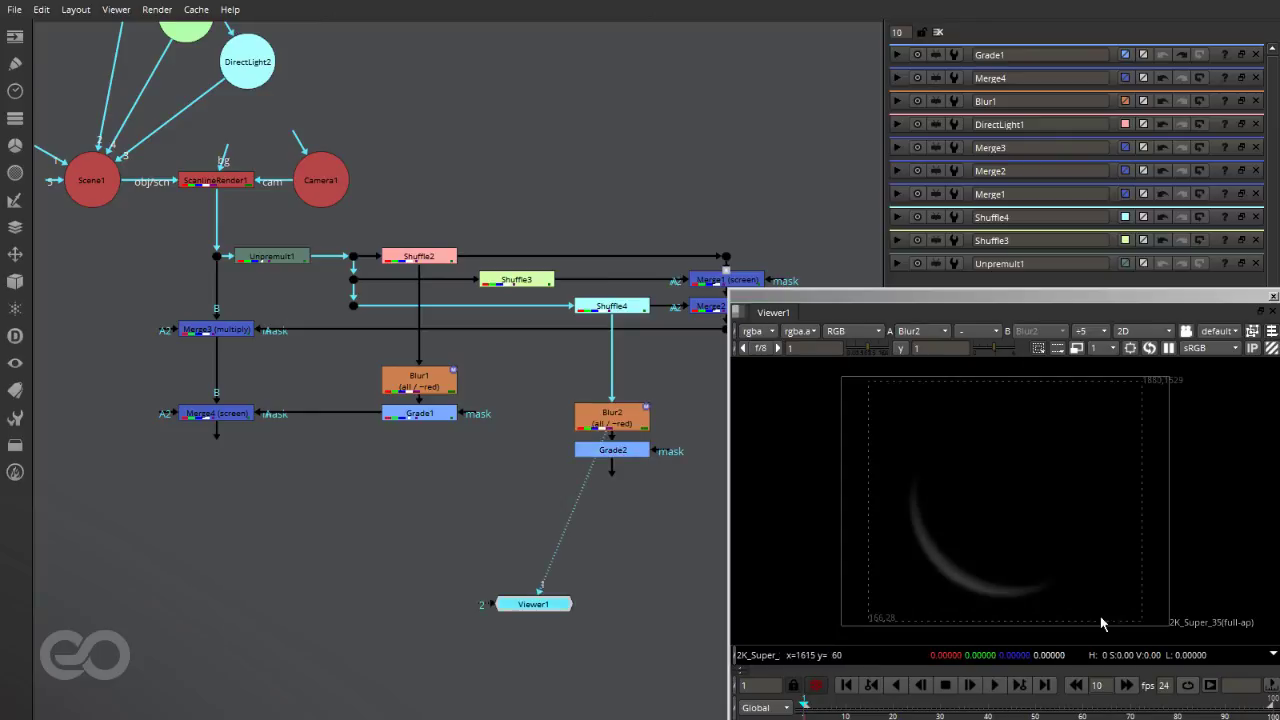
pyautogui.click(622, 450)
pyautogui.press('1')
pyautogui.click(646, 587)
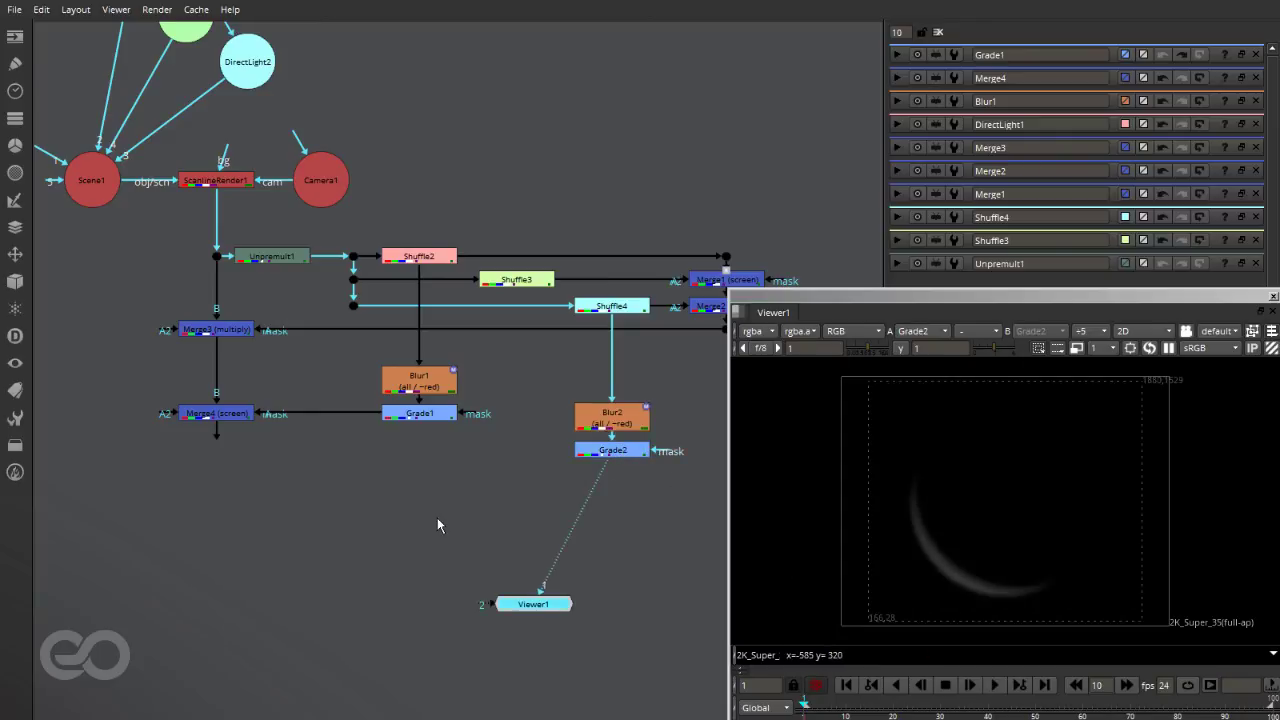
# Add a Merge node below Merge4, connect its A input to Grade2 and view it in Viewer1
pyautogui.click(250, 514)
pyautogui.press('m')
pyautogui.moveTo(261, 488); pyautogui.dragTo(610, 450)
pyautogui.moveTo(252, 514); pyautogui.dragTo(218, 454)
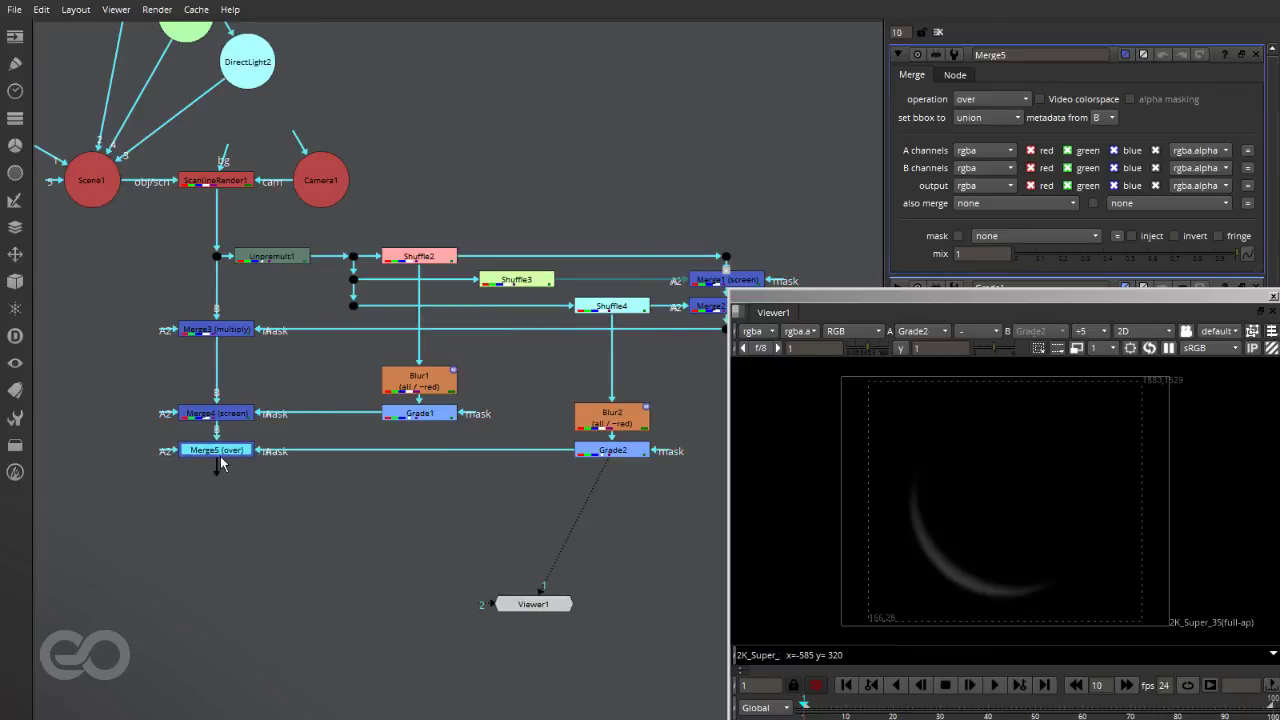
pyautogui.press('1')
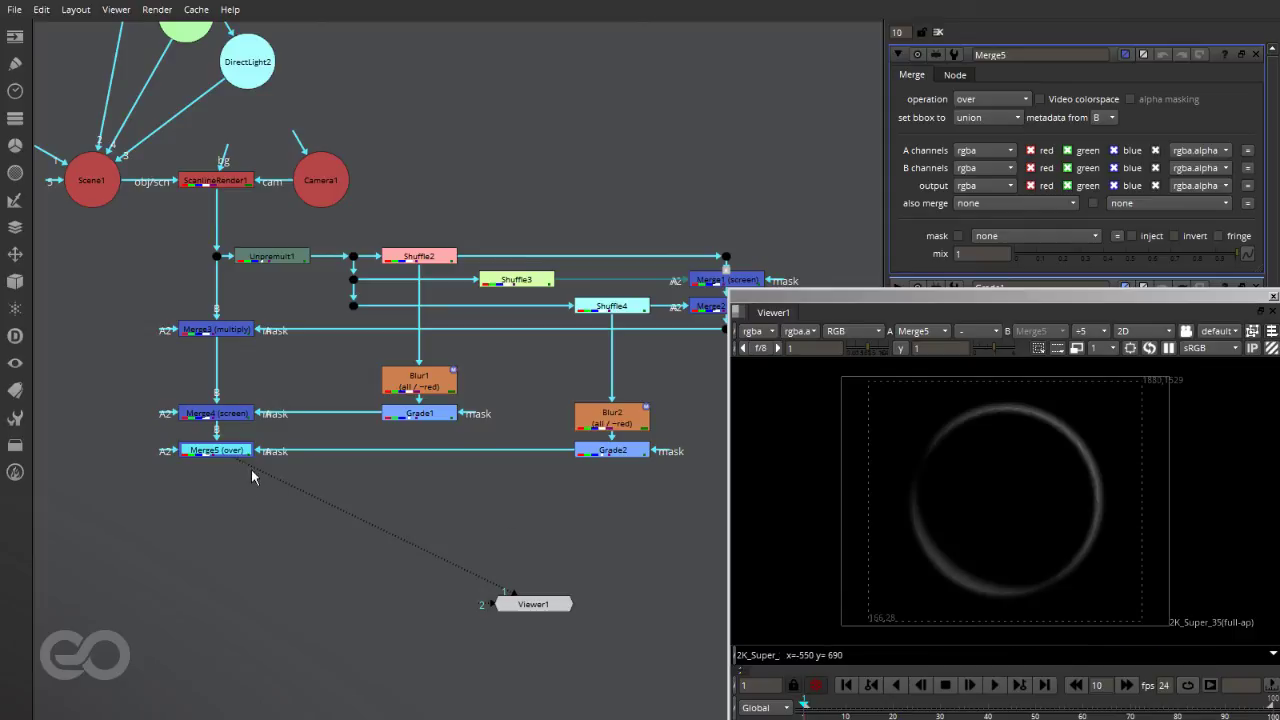
# Set Merge5's operation to screen
pyautogui.click(990, 99)
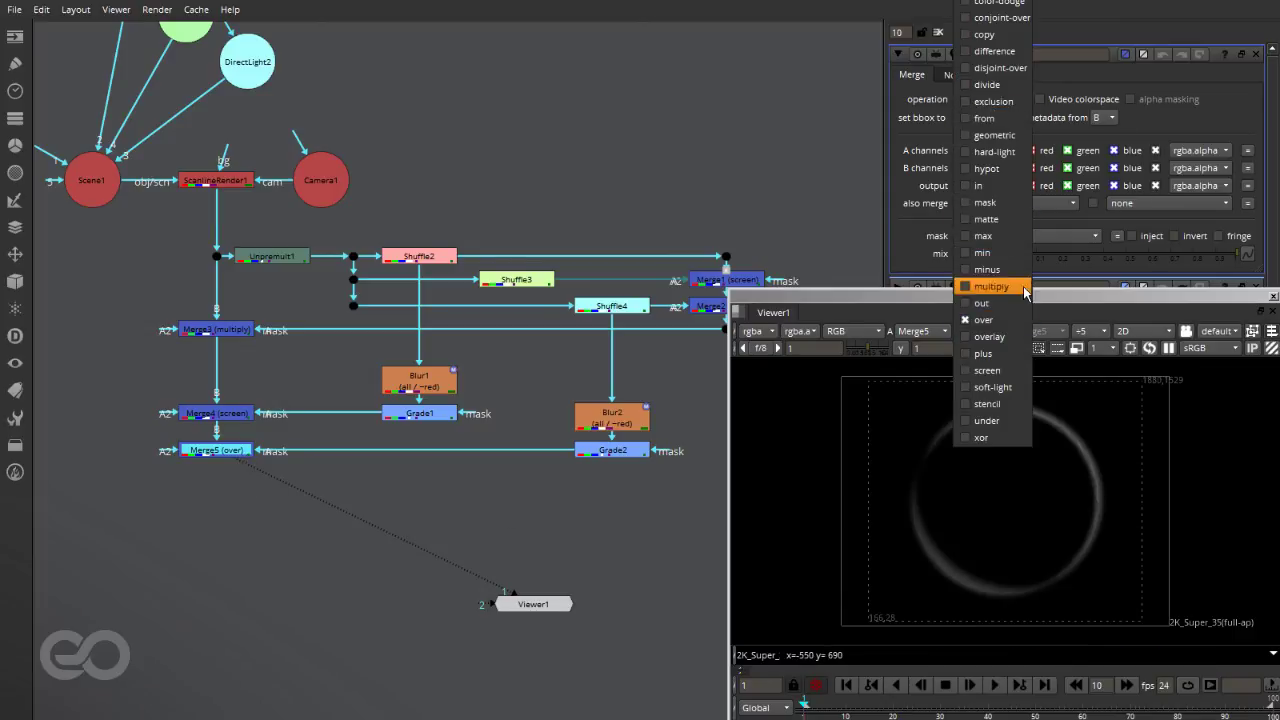
pyautogui.click(1011, 372)
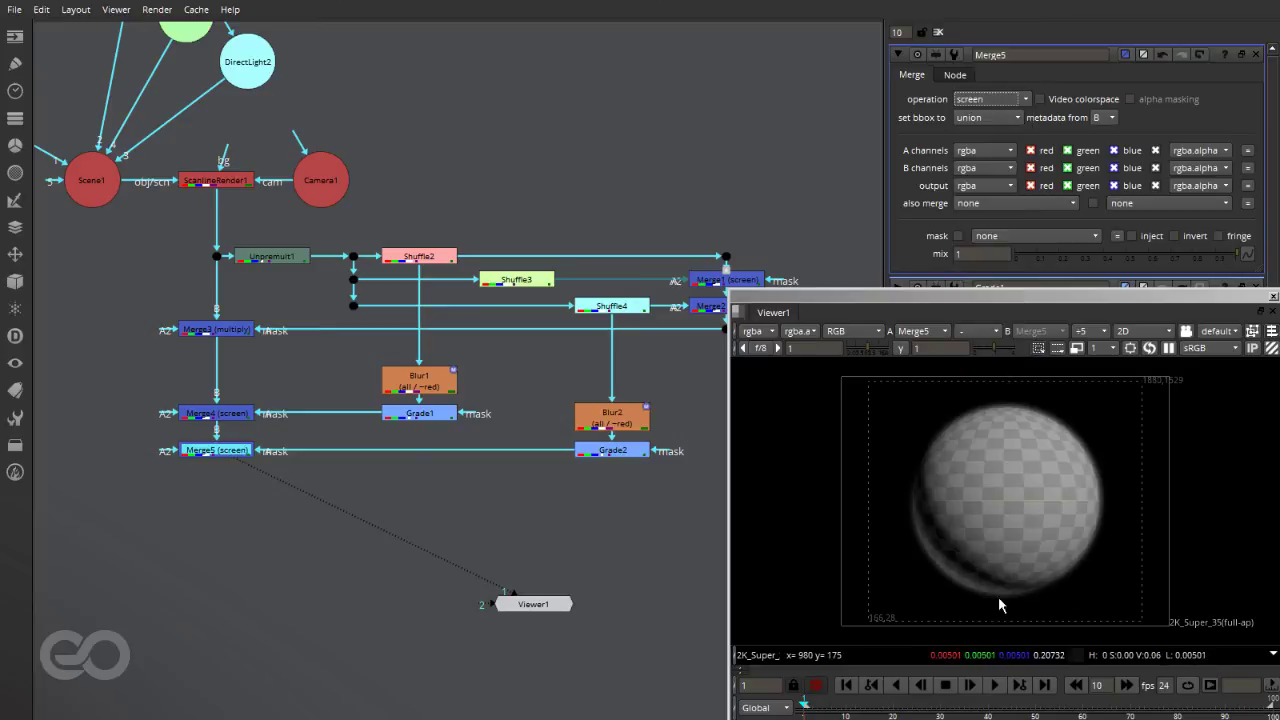
pyautogui.click(316, 624)
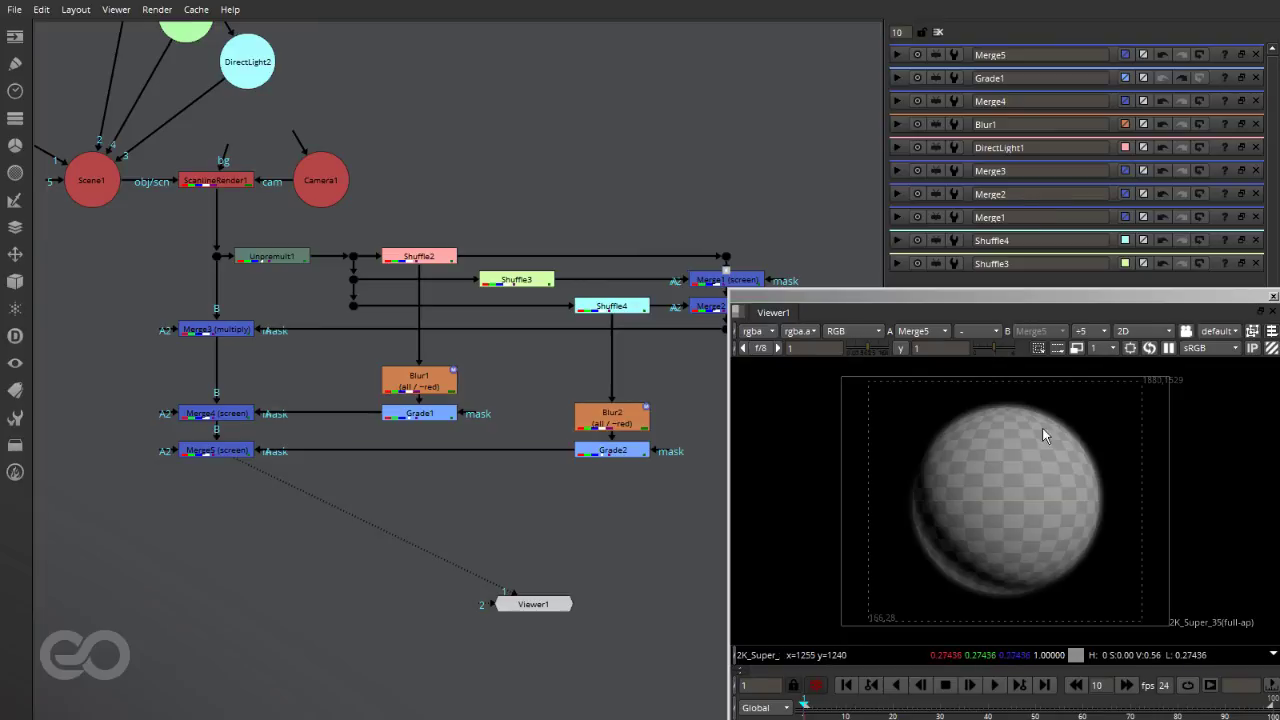
# Locate the CheckerBoard1 texture node that feeds Shuffle1 and Sphere1 in the node graph
pyautogui.press('f')
pyautogui.scroll(-3, 345, 642)
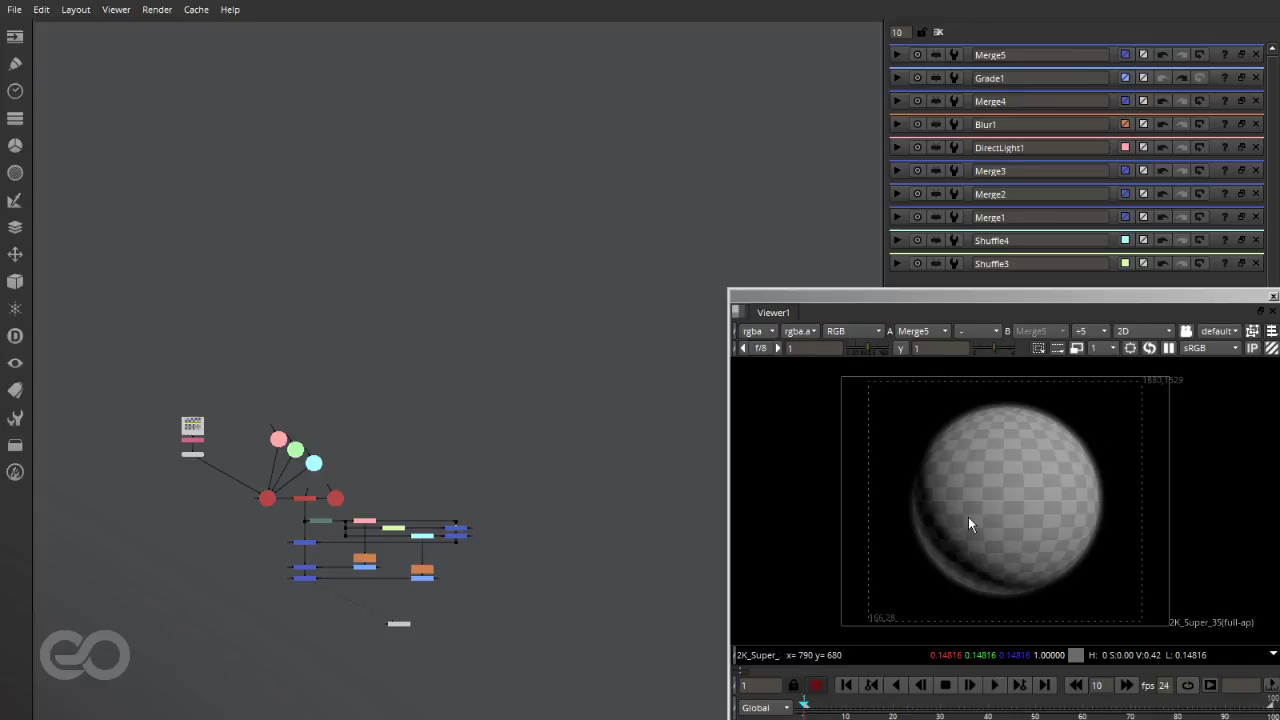
pyautogui.scroll(1, 107, 443)
pyautogui.scroll(5, 163, 459)
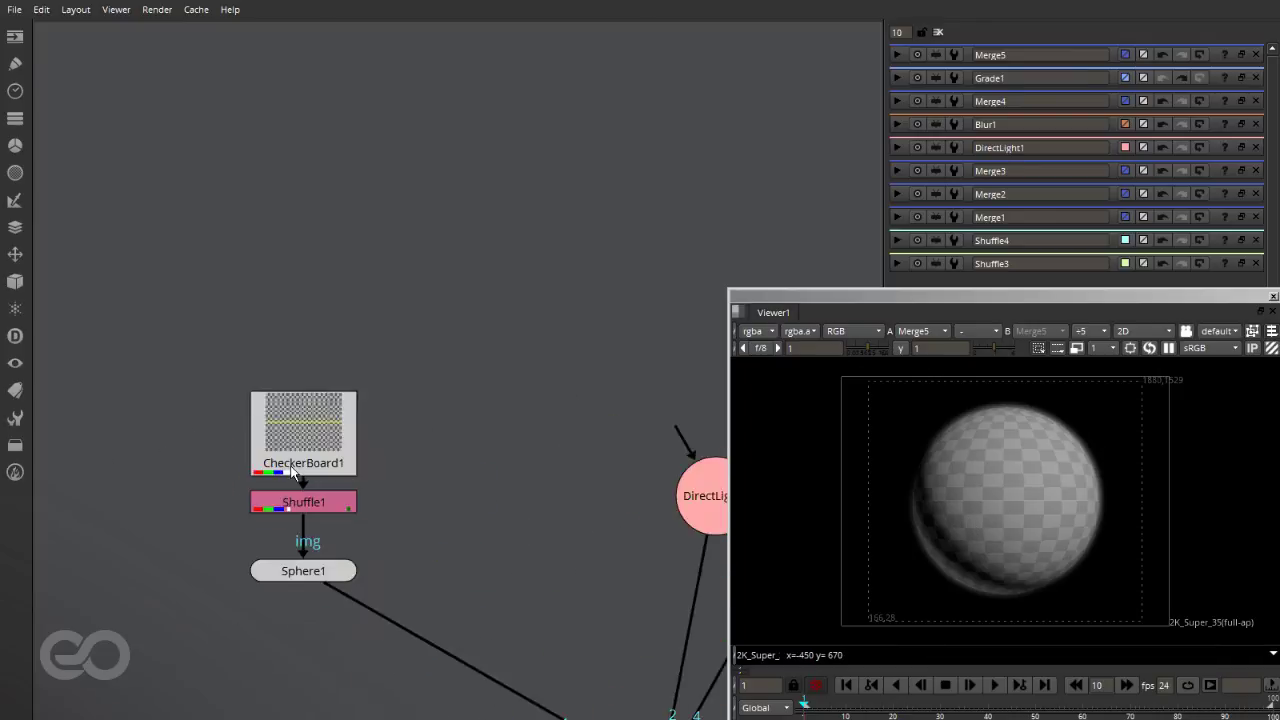
pyautogui.scroll(2, 292, 472)
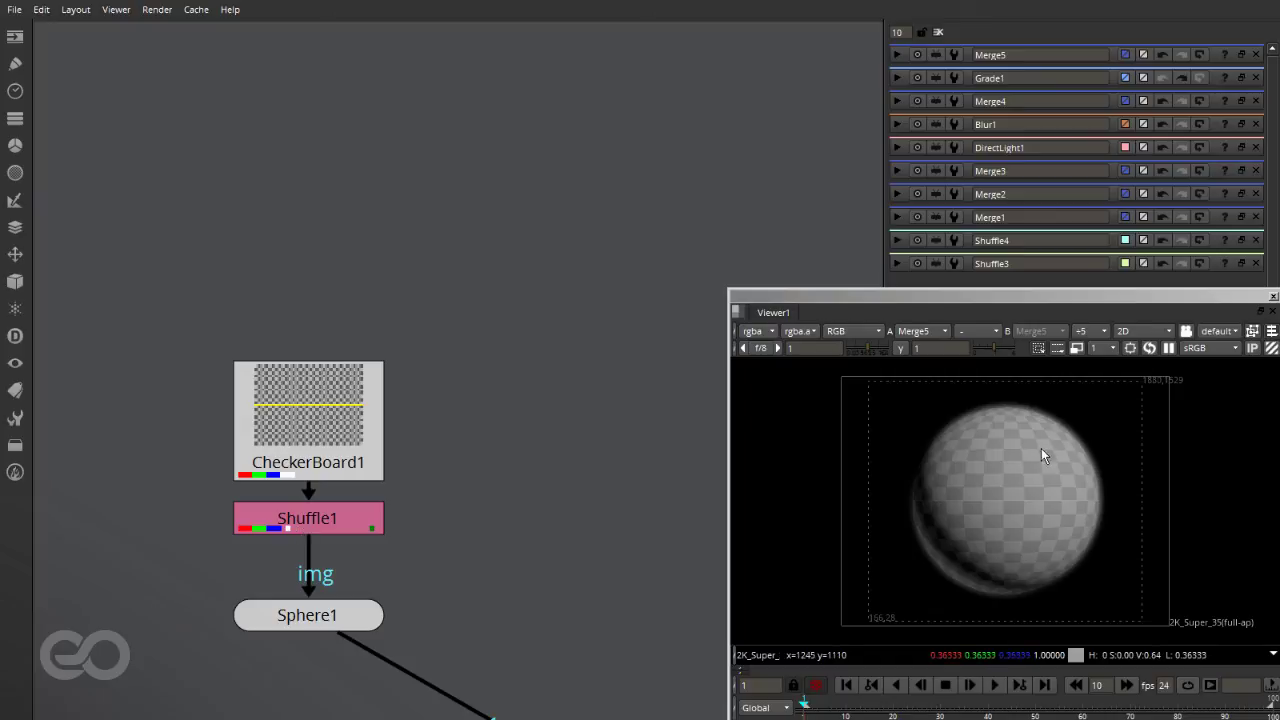